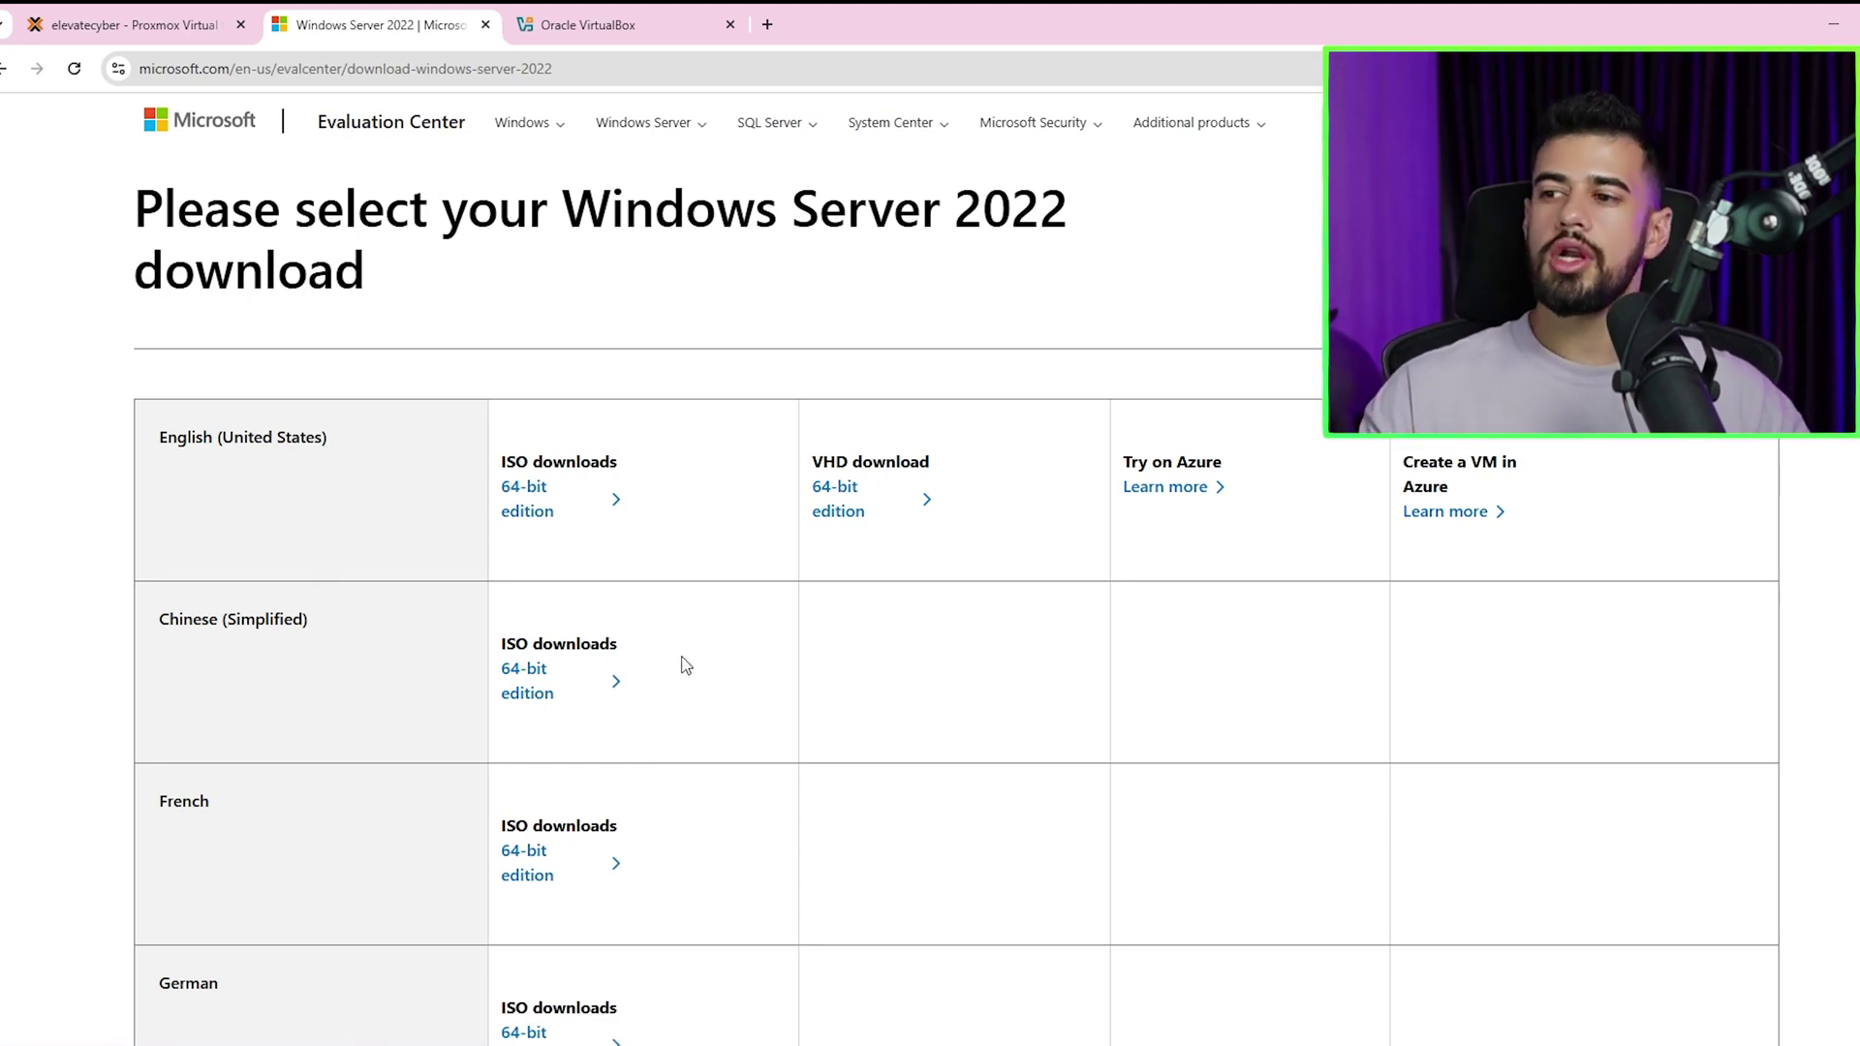
Step: Place VirtualBox Manager, listing the Kali Linux VM, over the virtualbox.org page
left_click(596, 29)
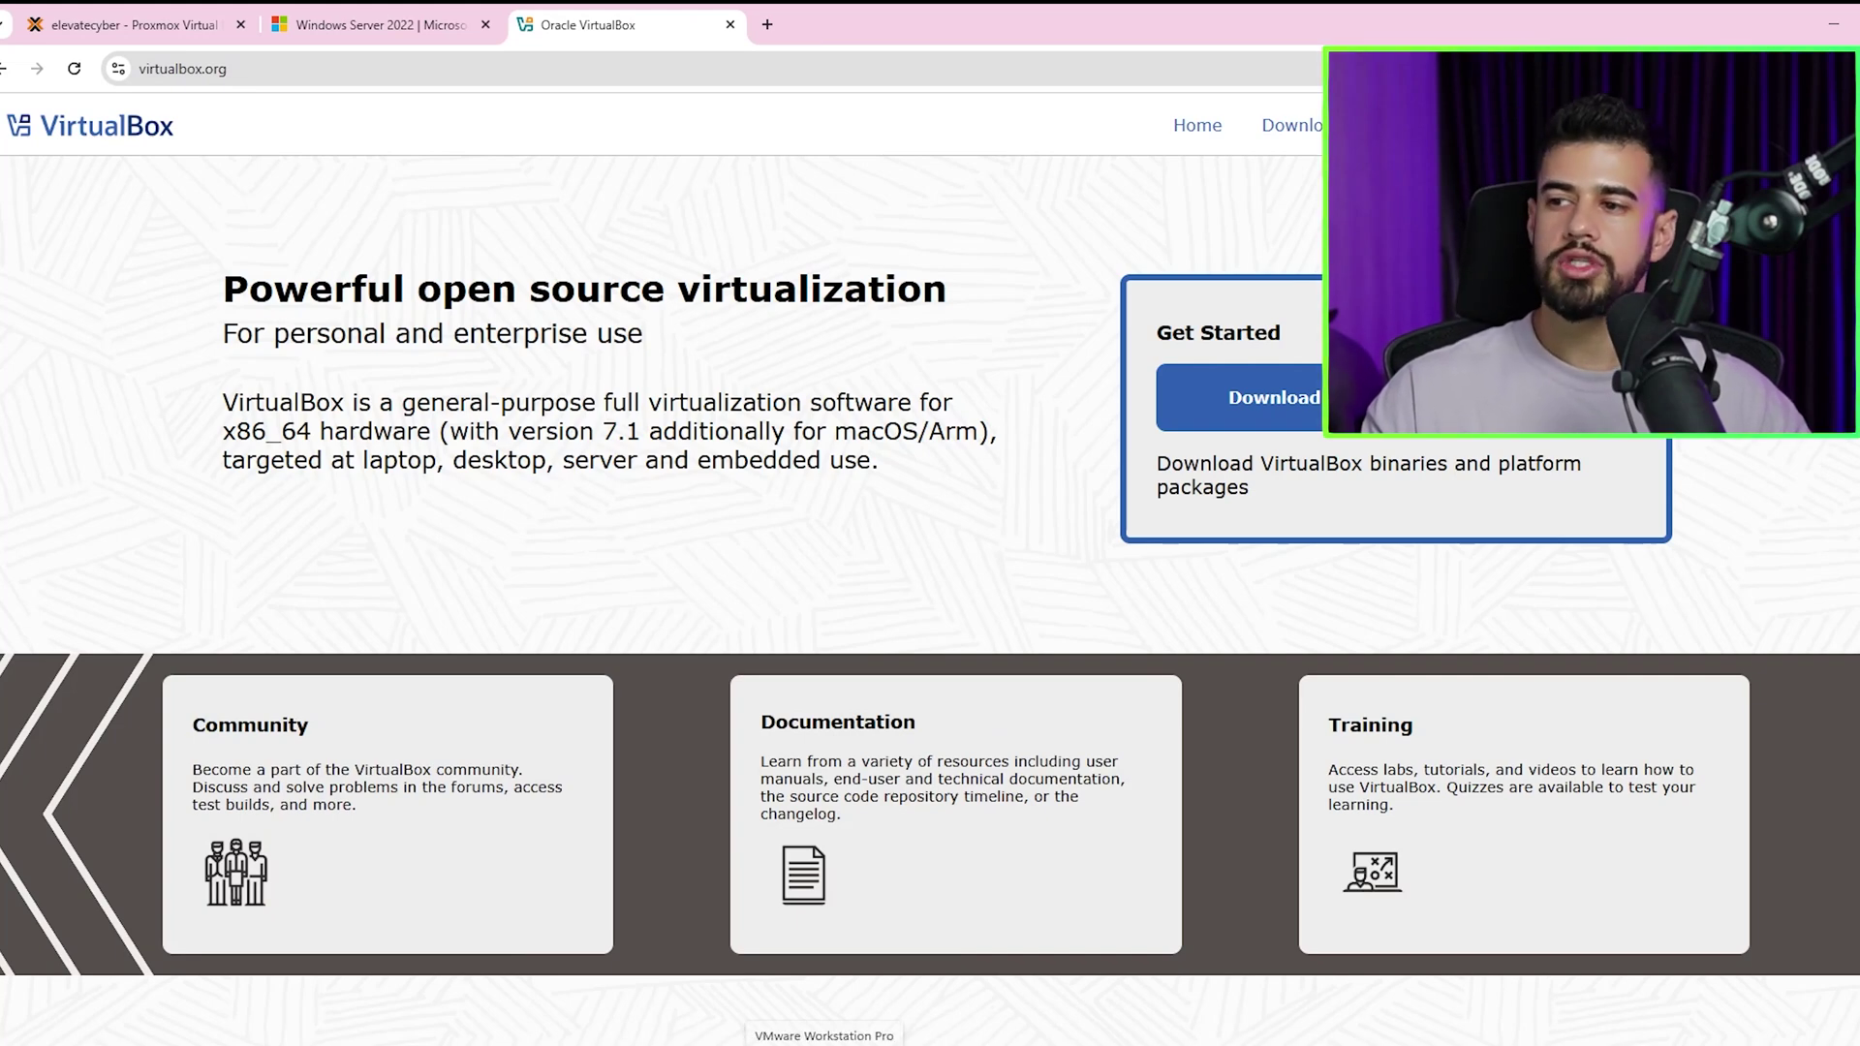
left_click(740, 1035)
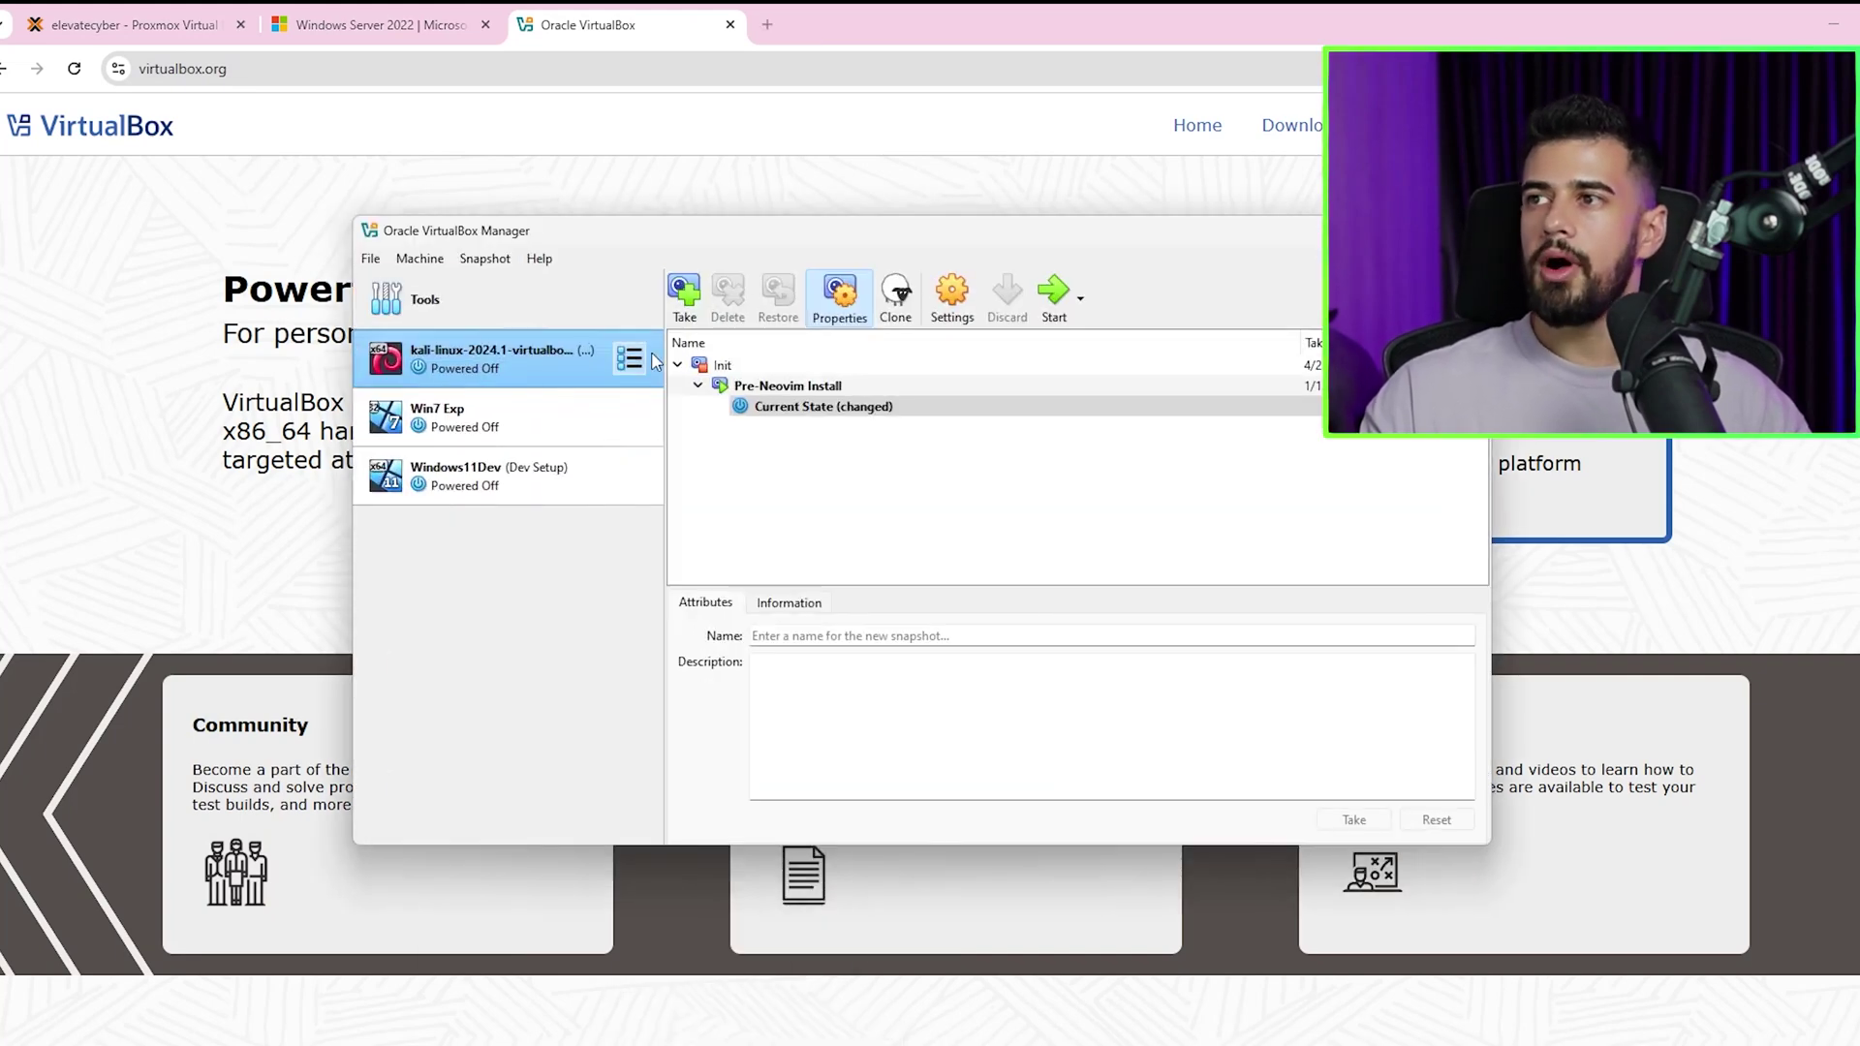
left_click_drag(770, 231, 726, 176)
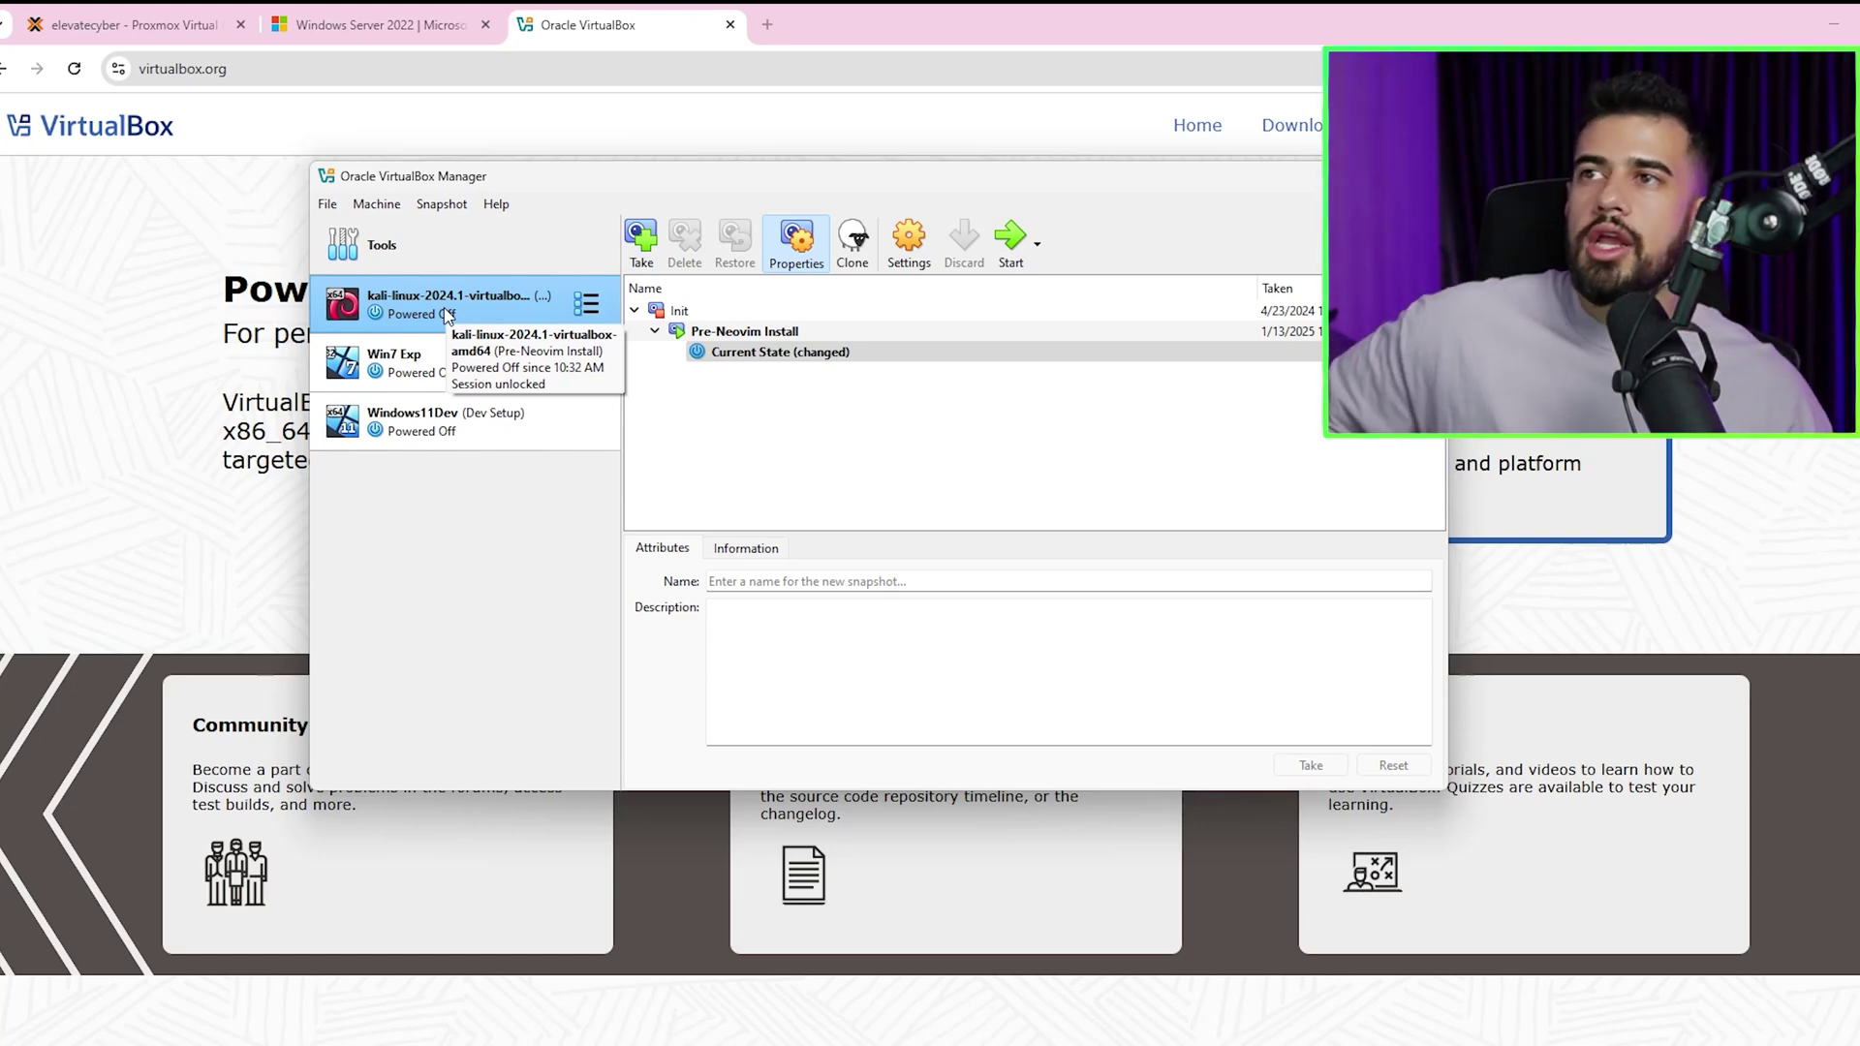
left_click(55, 32)
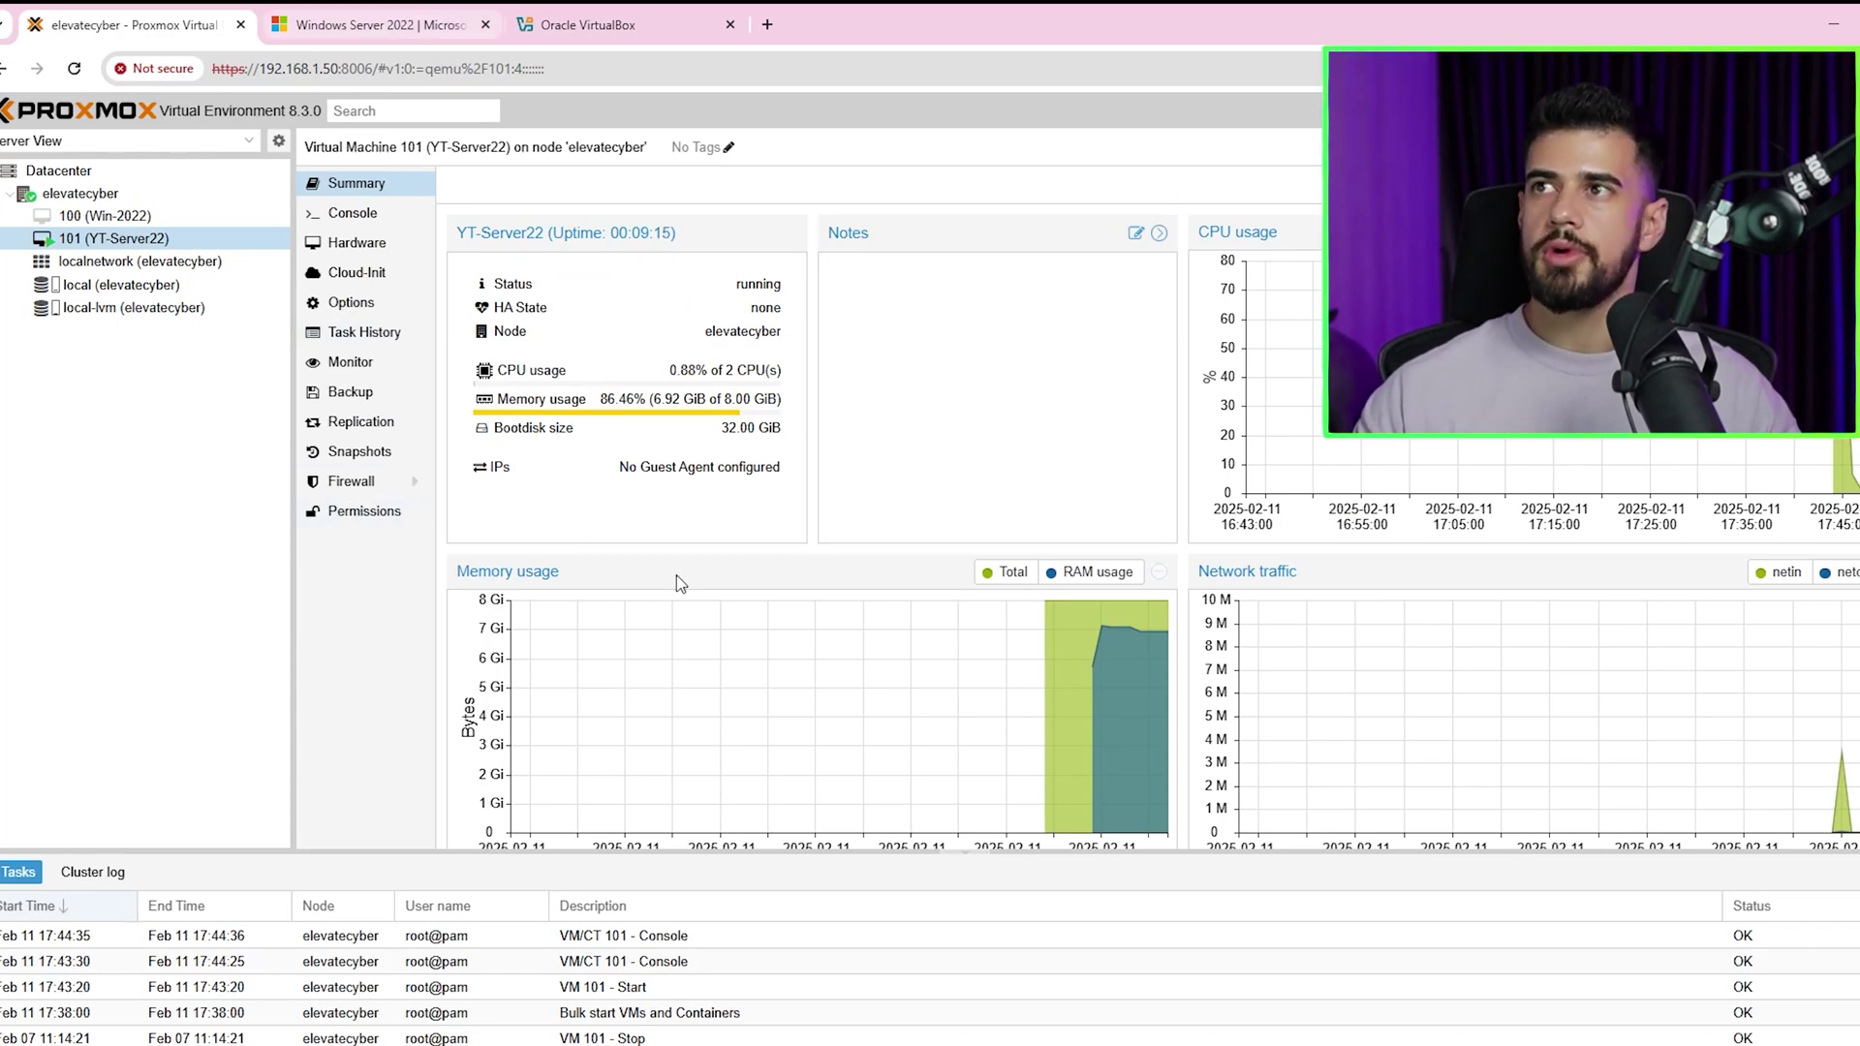
Step: Bring VirtualBox Manager back in front of the YT-Server22 Proxmox summary
key("alt+Tab")
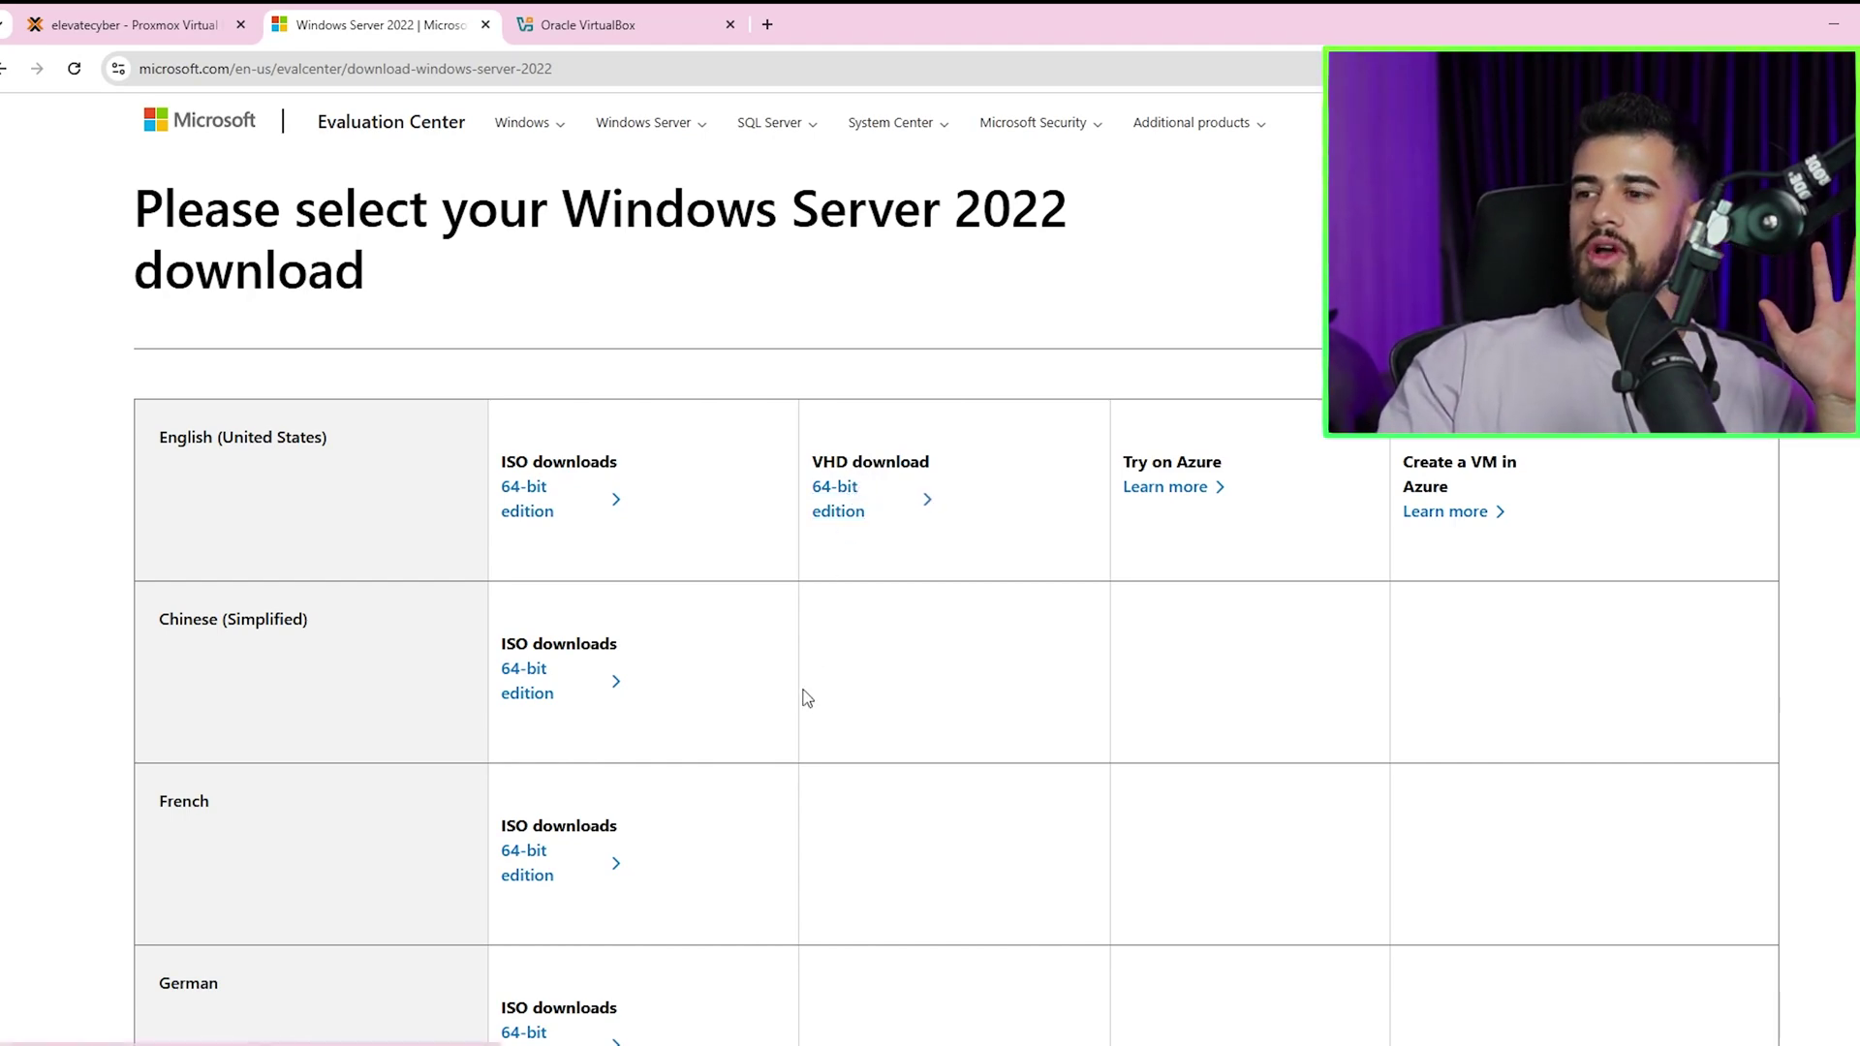
Step: Cycle through VirtualBox Manager, the download page and Proxmox, ending on VirtualBox Manager
key("alt+Tab")
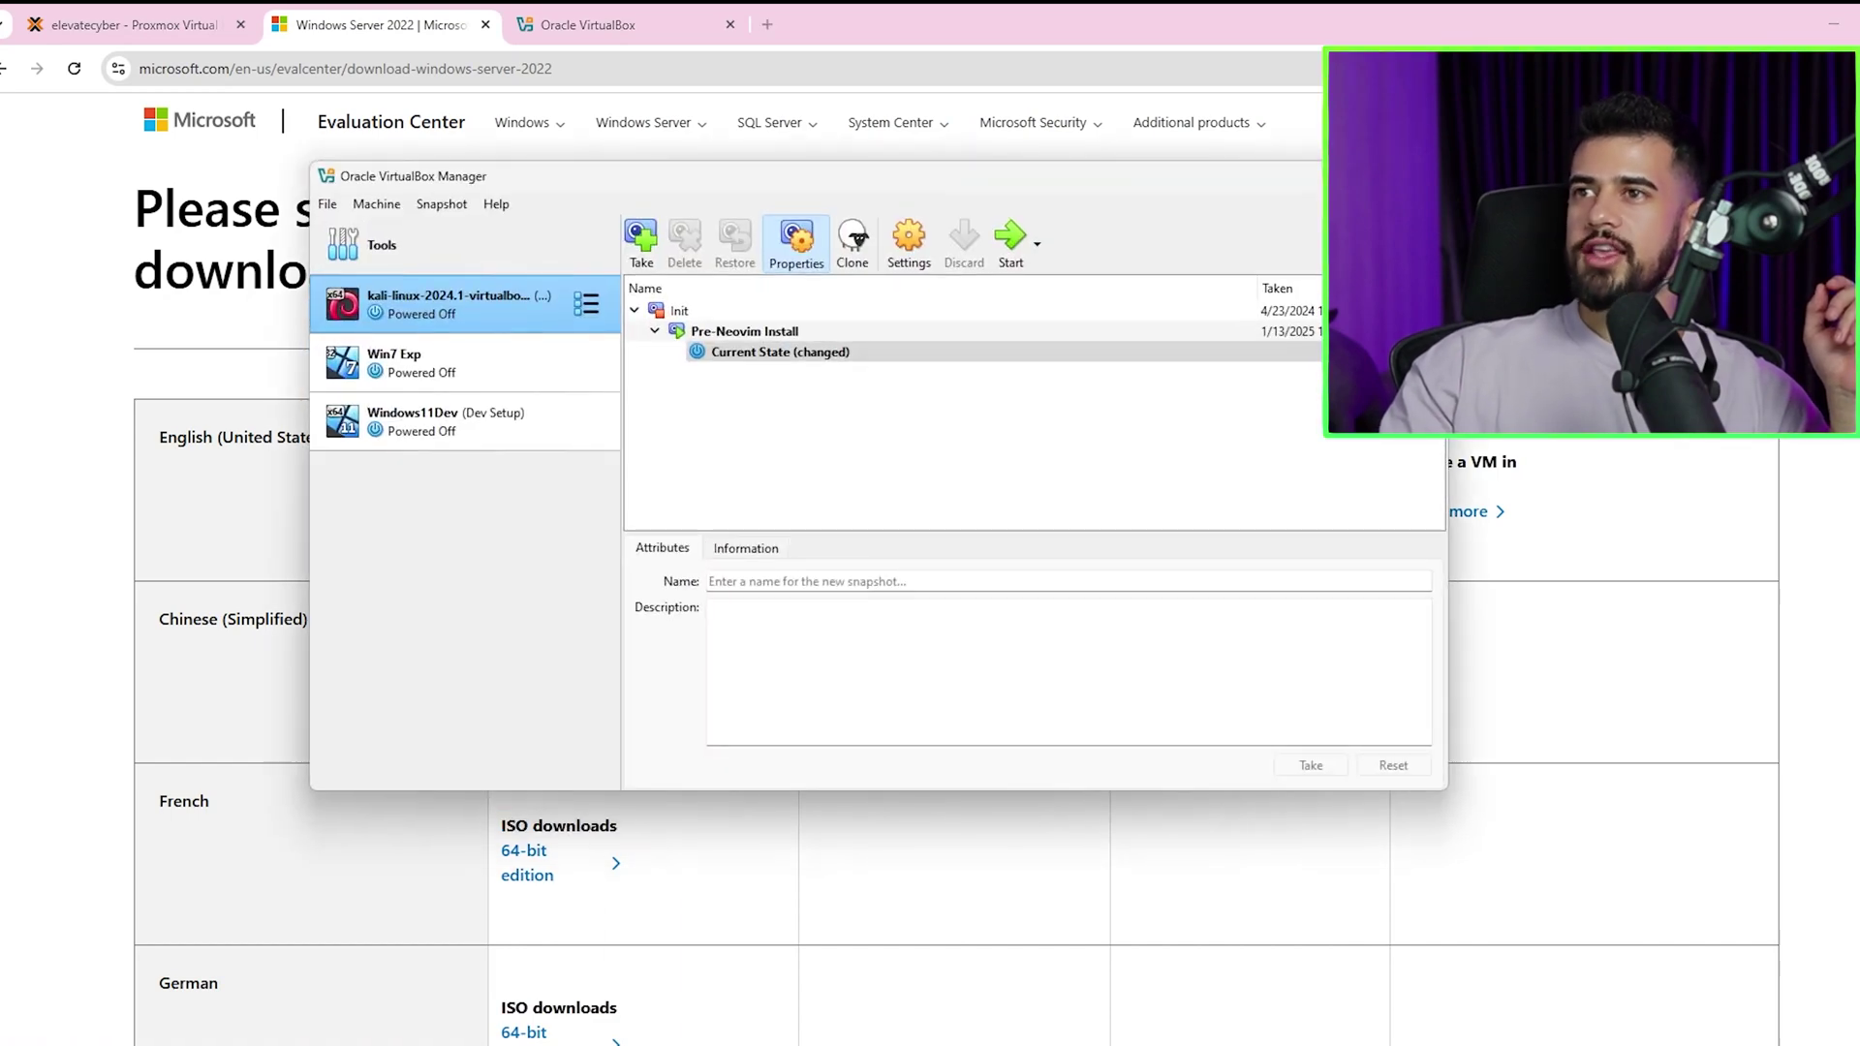
key("alt+Tab")
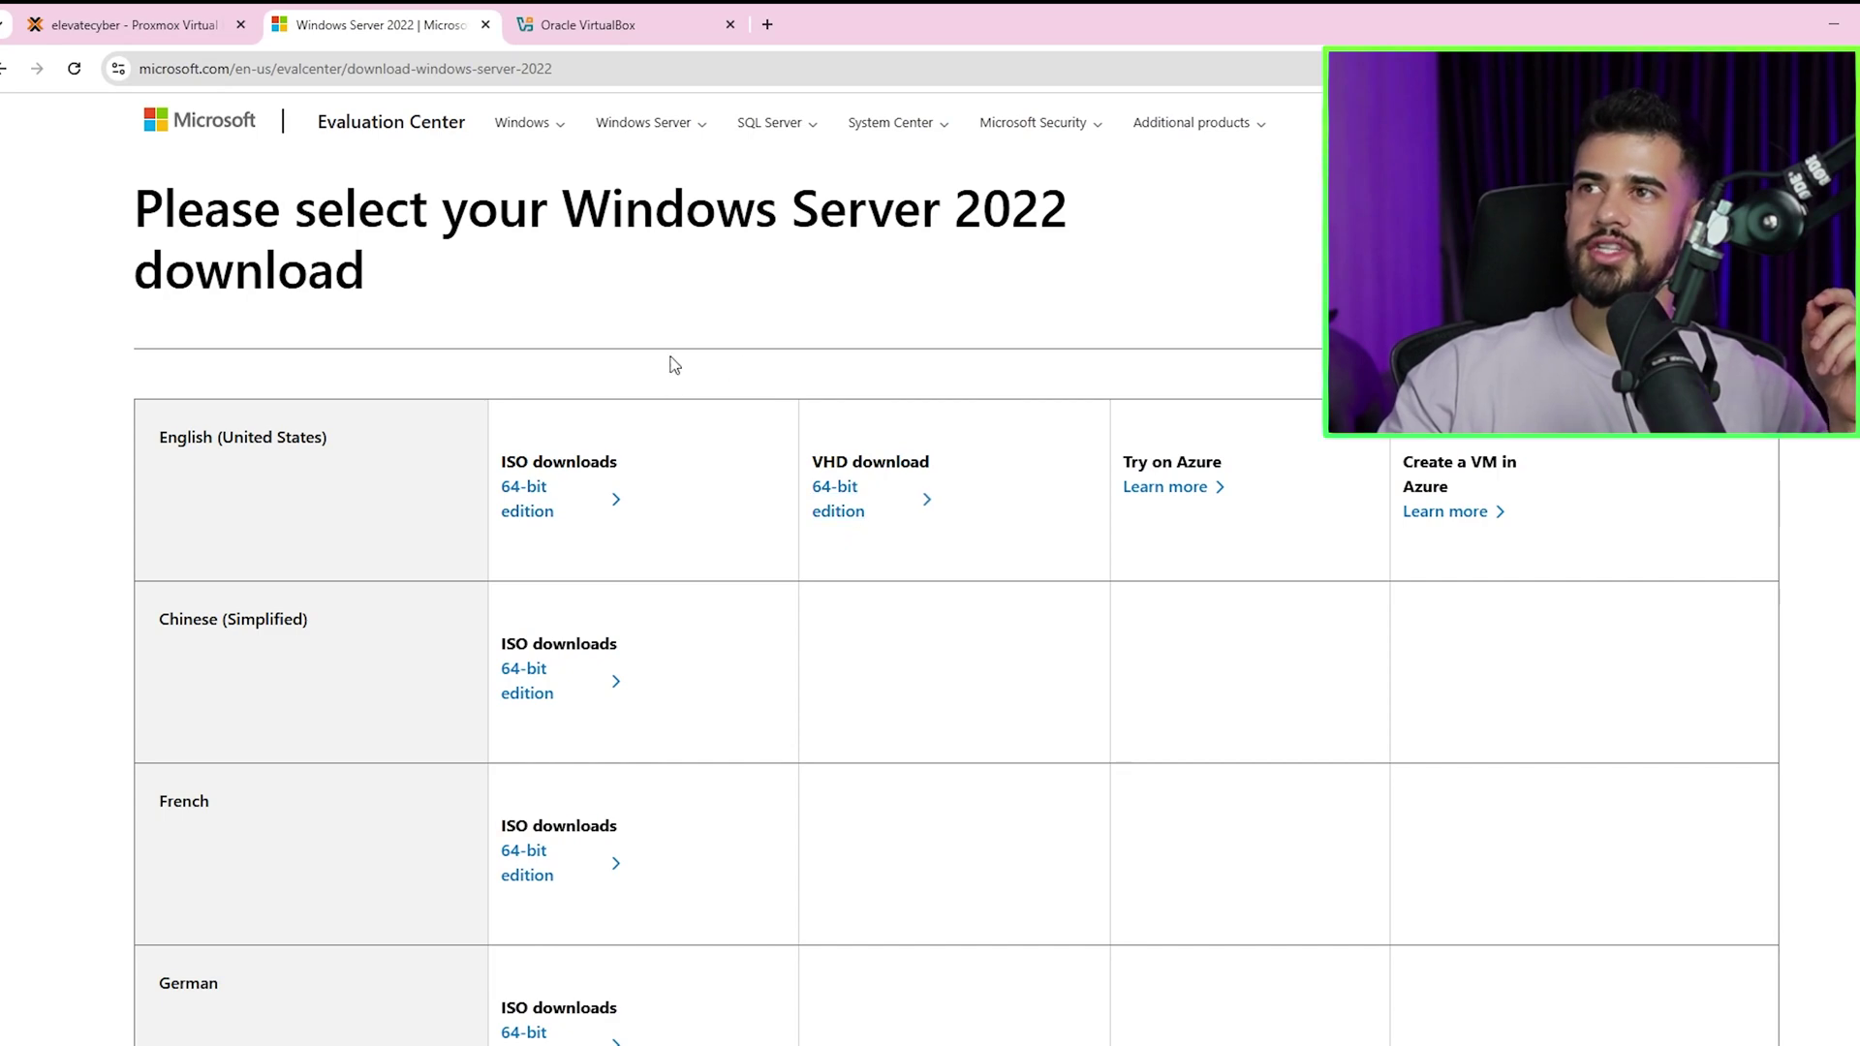
key("ctrl+1")
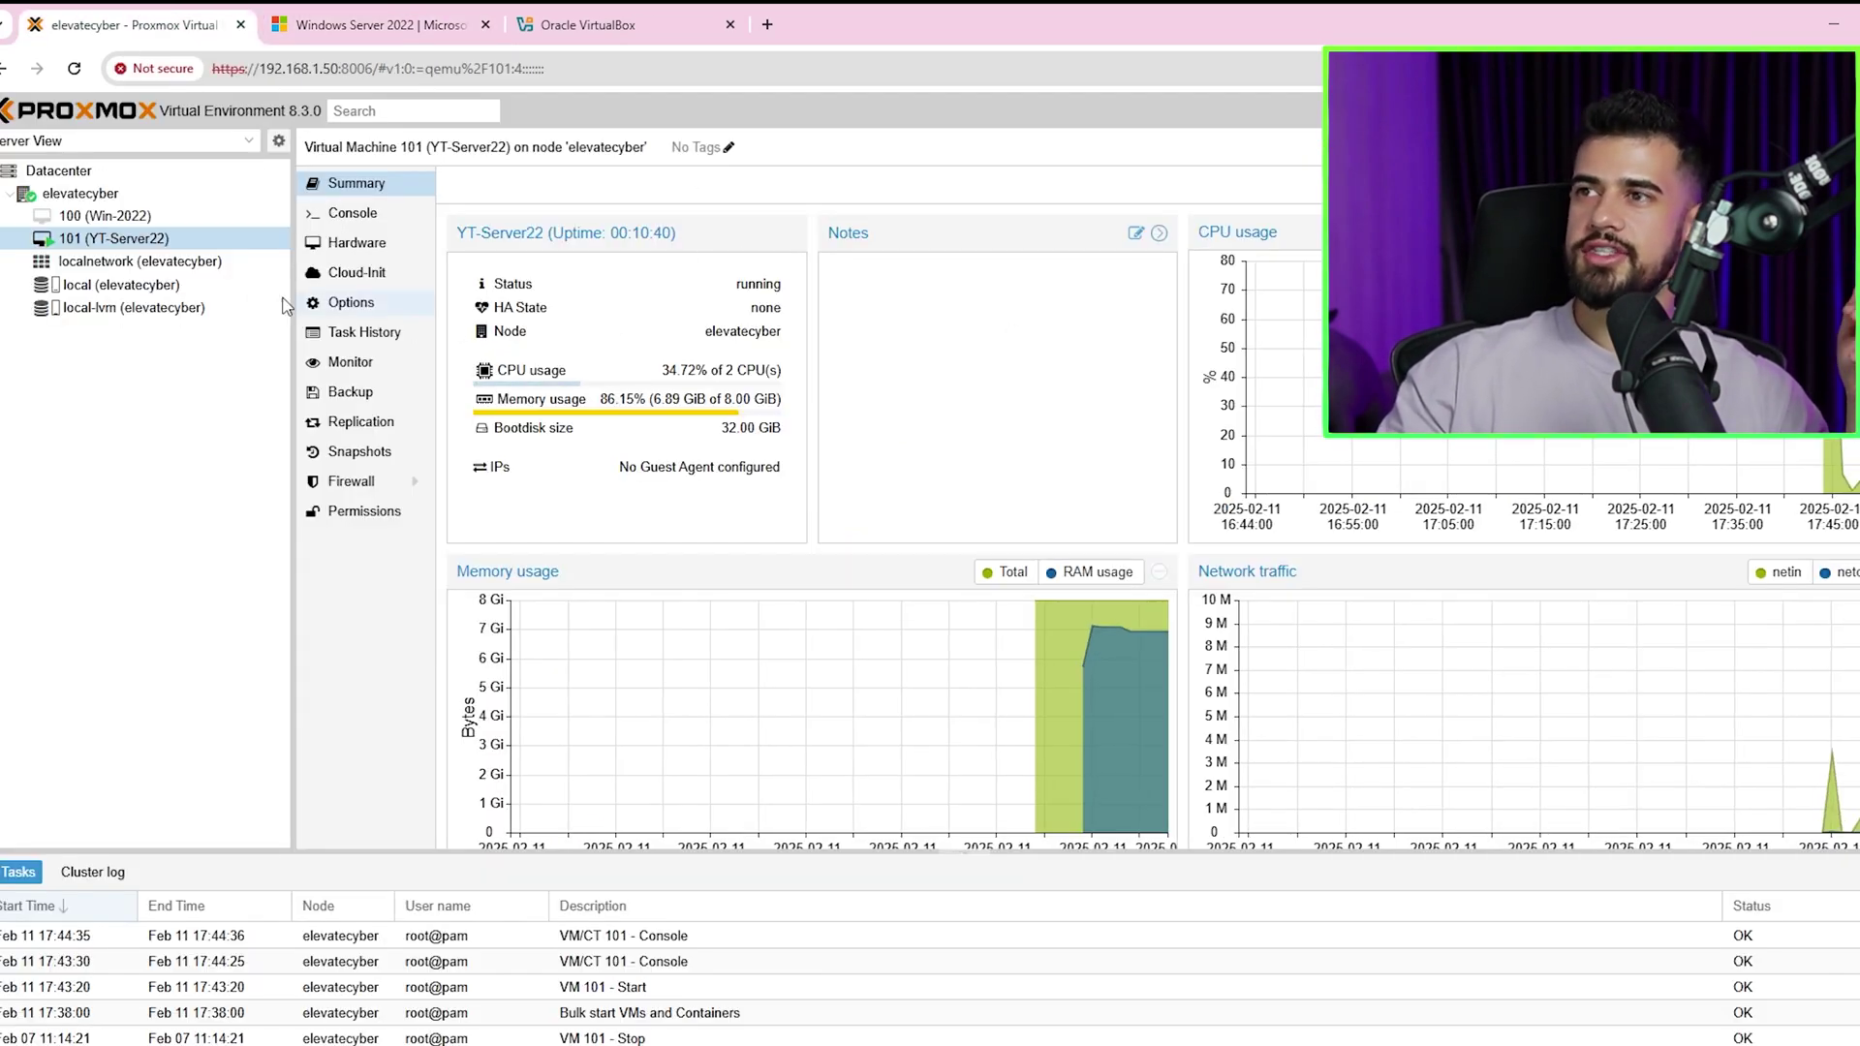
left_click(431, 20)
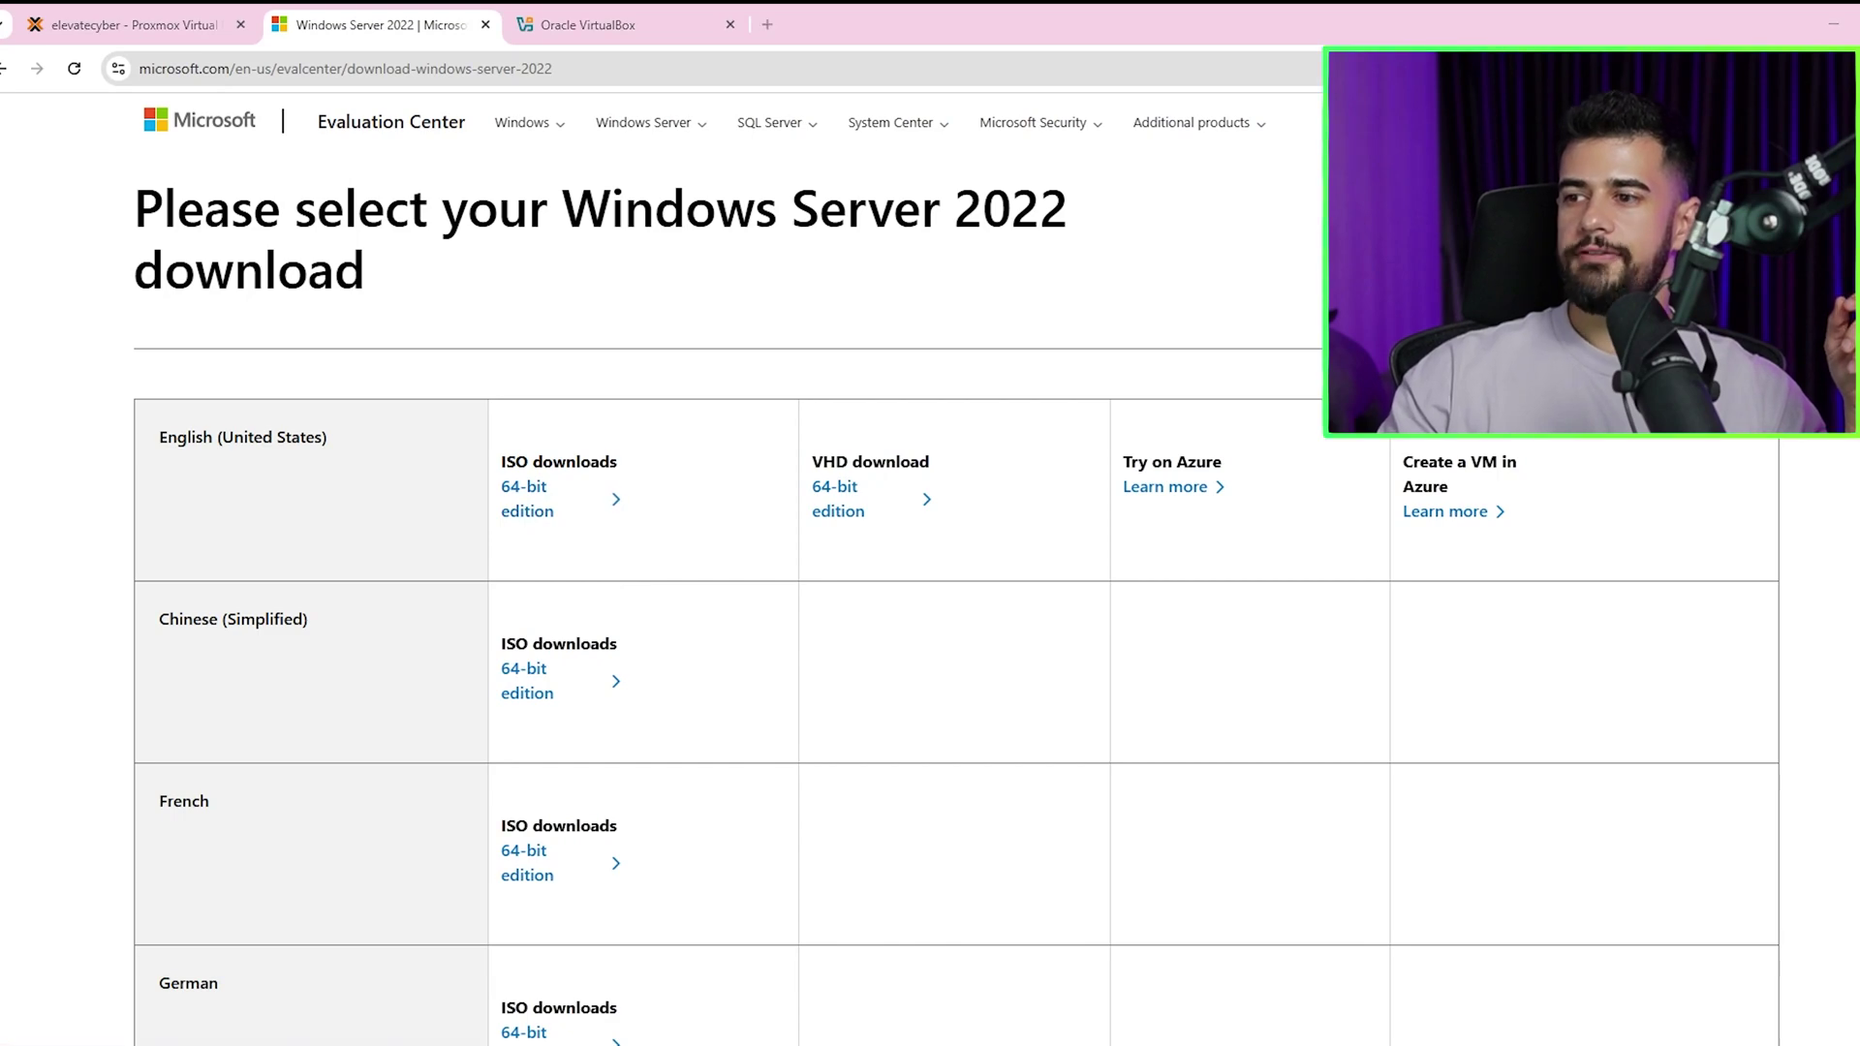
key("alt+Tab")
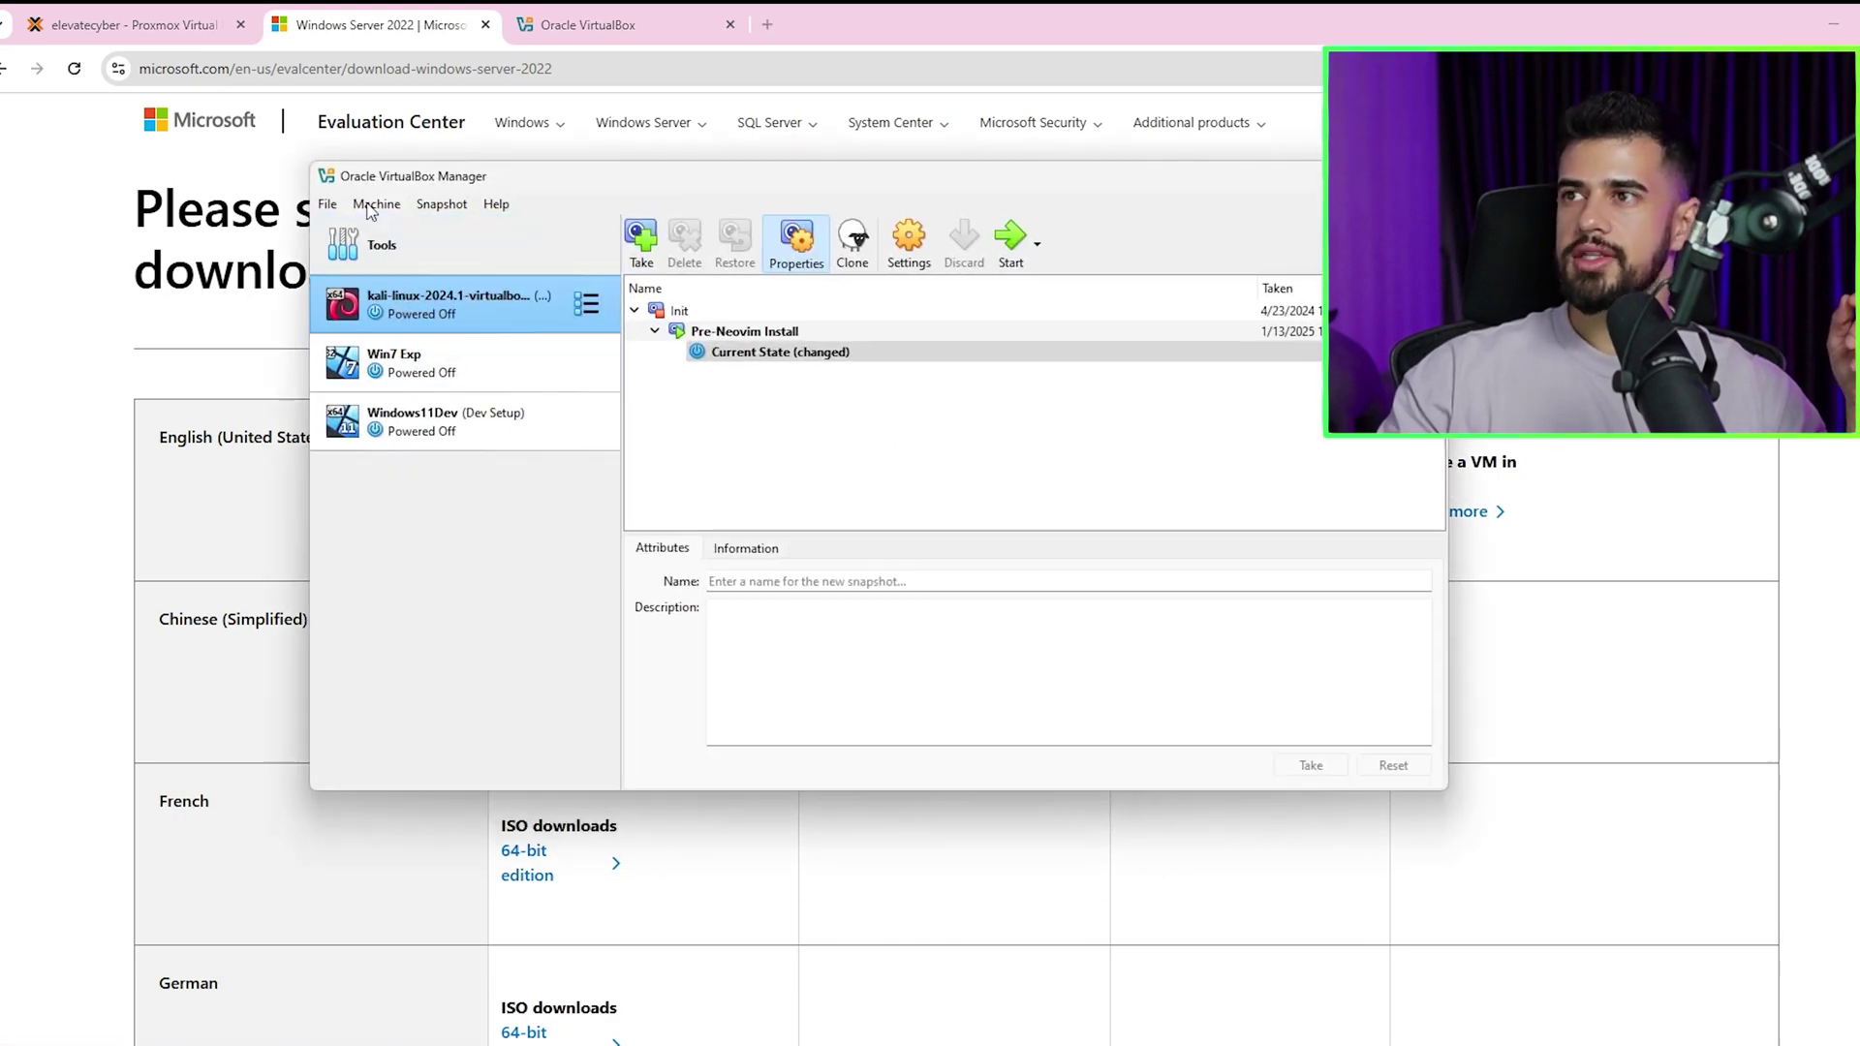
Step: Open Machine > Add and cancel the virtual machine file selection
left_click(327, 205)
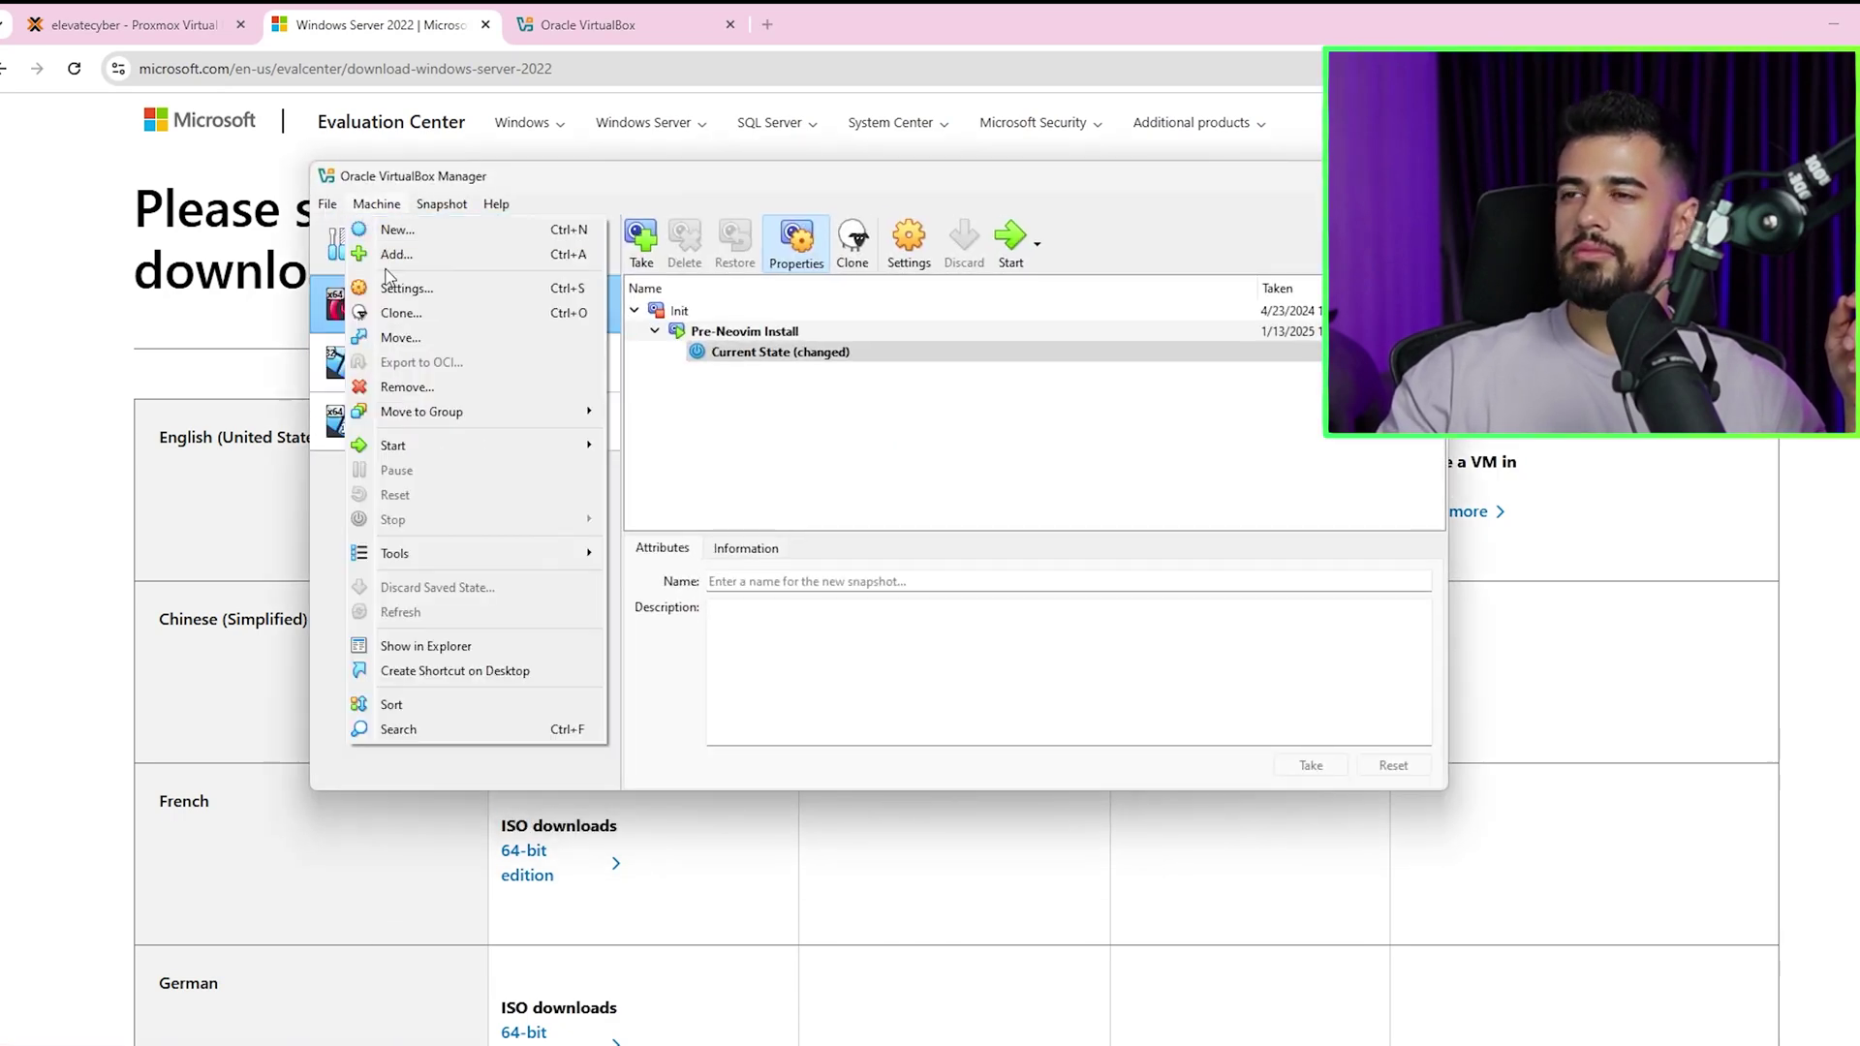
left_click(381, 255)
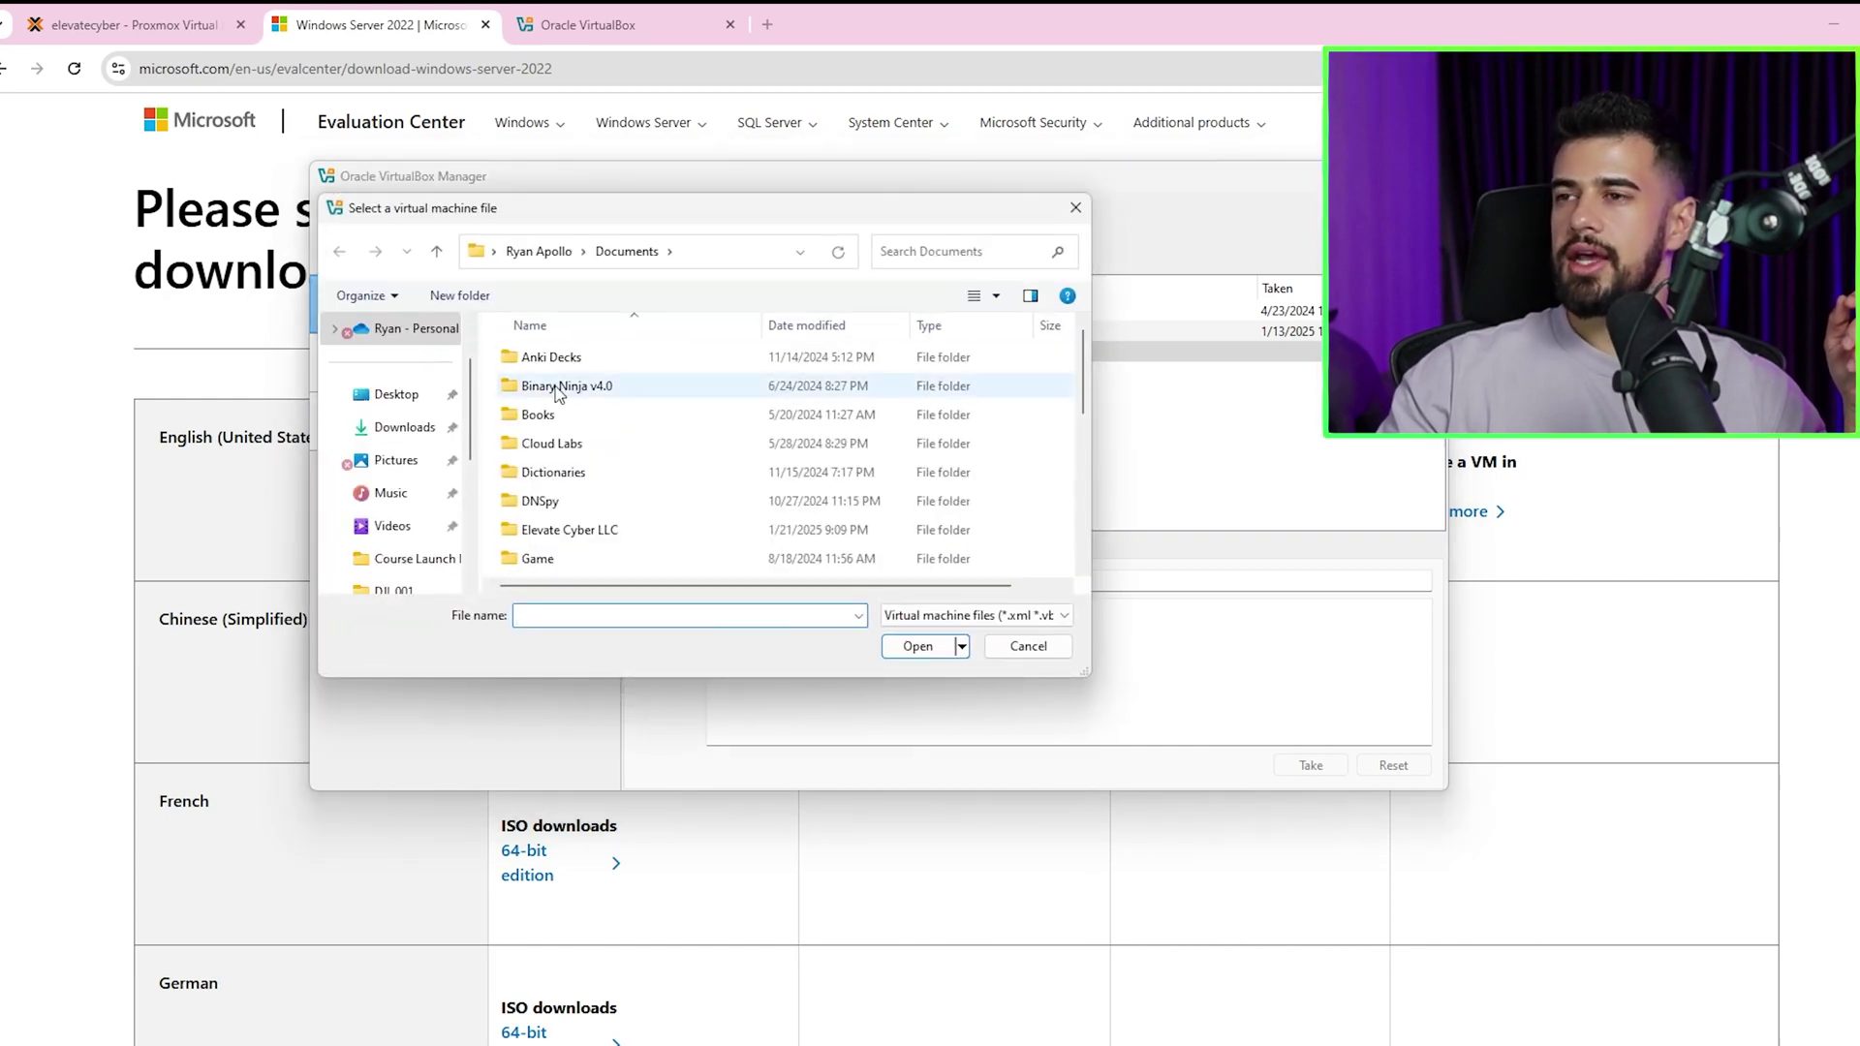
left_click(1072, 211)
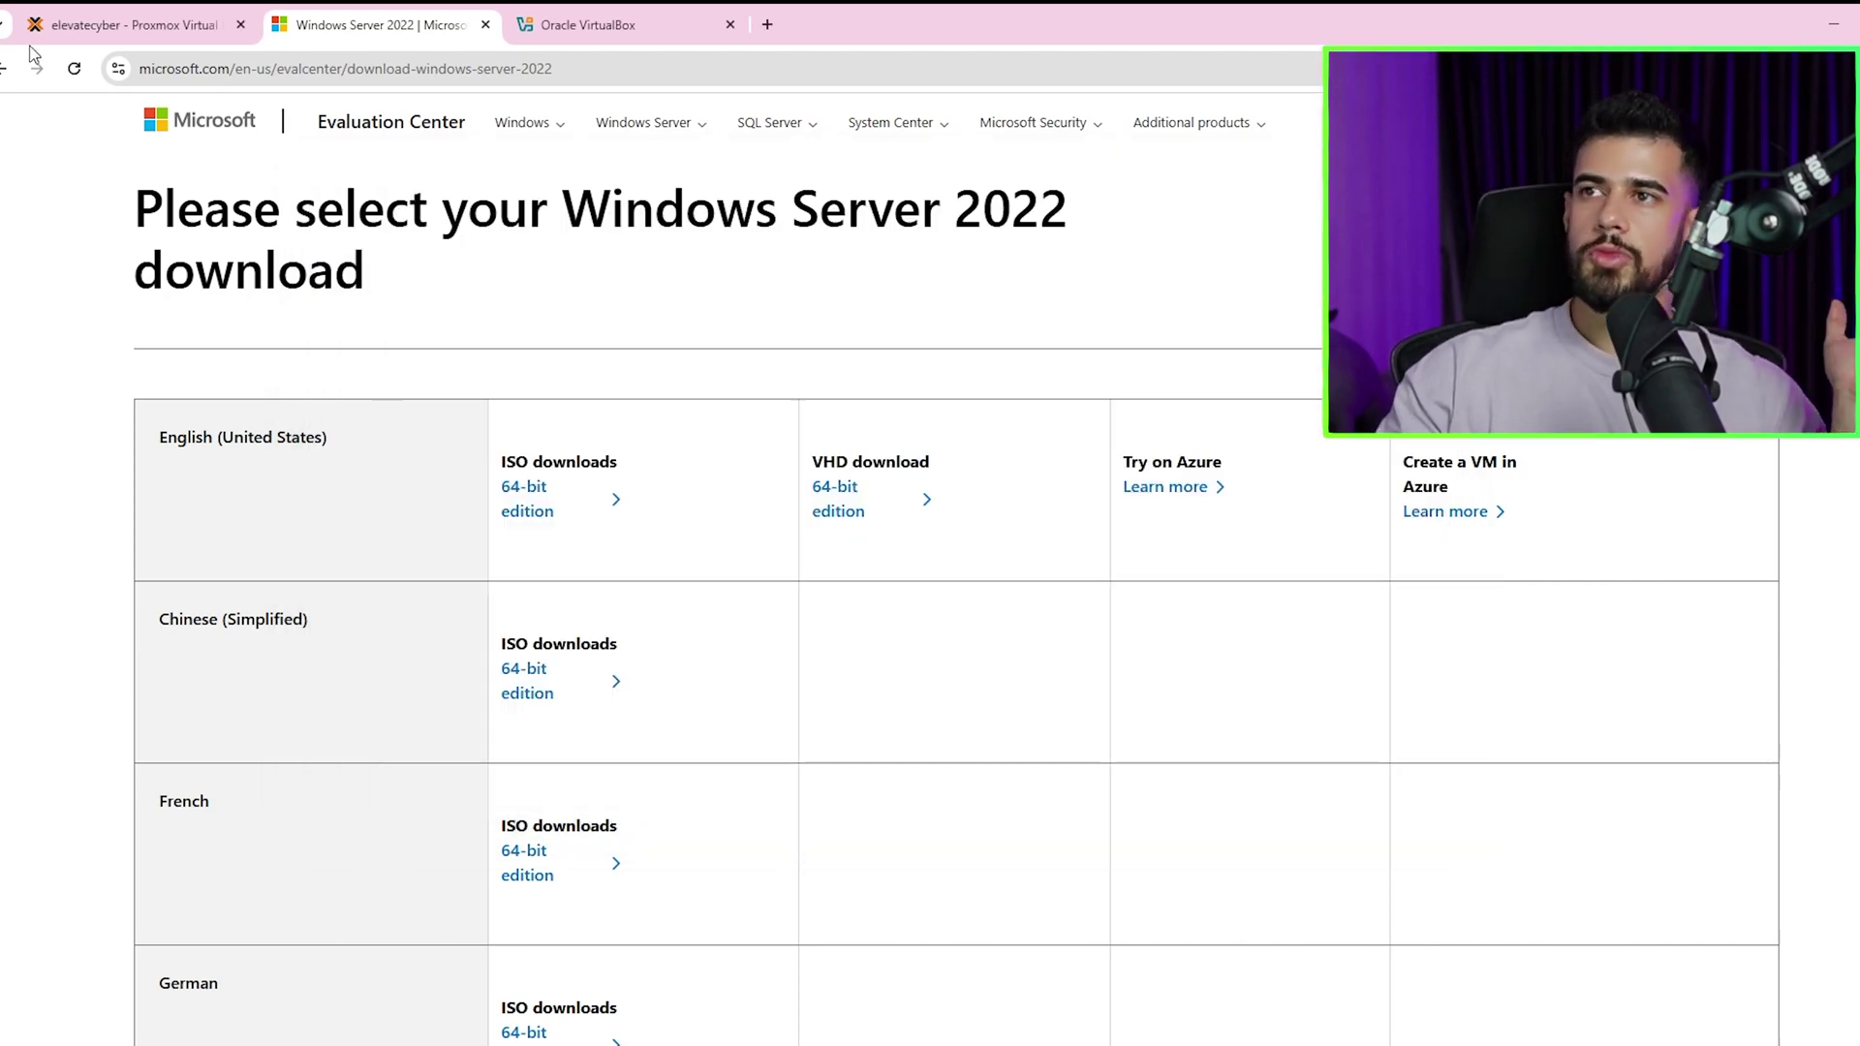
Step: Launch Remote Desktop Connection from the Start search
left_click(124, 25)
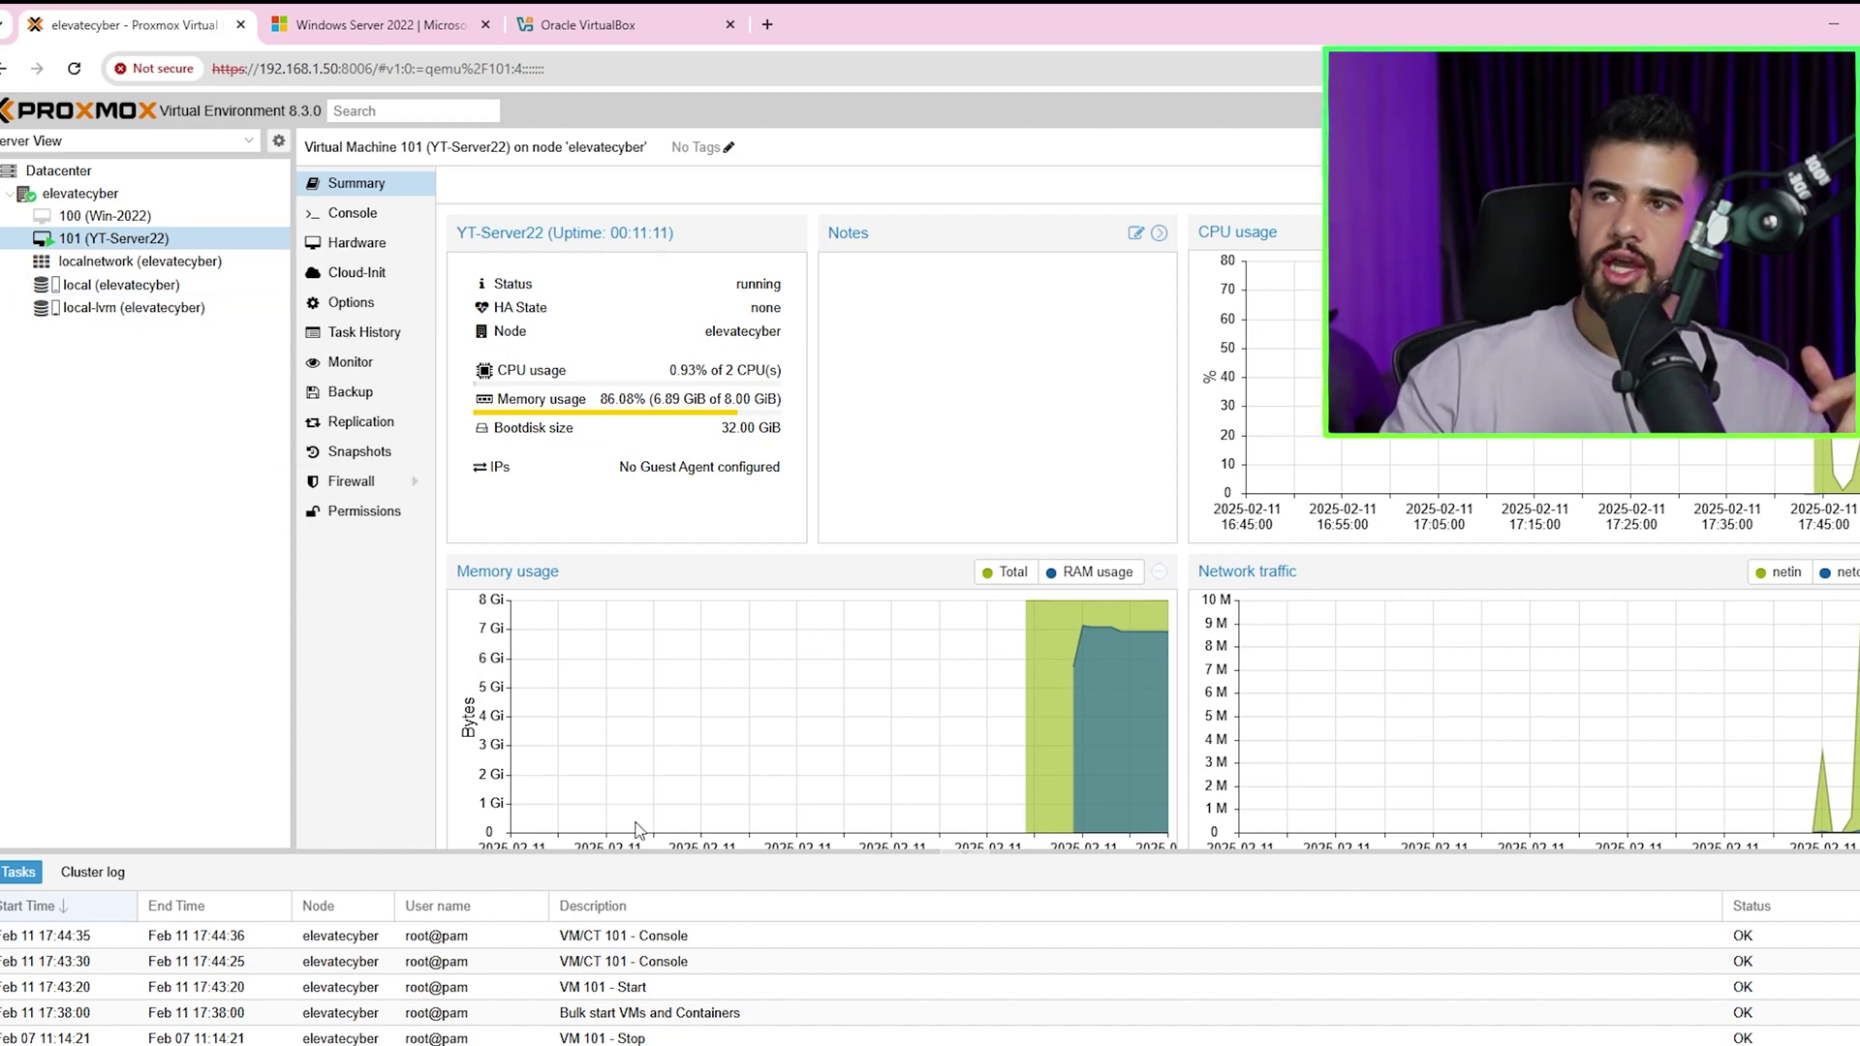
key("super")
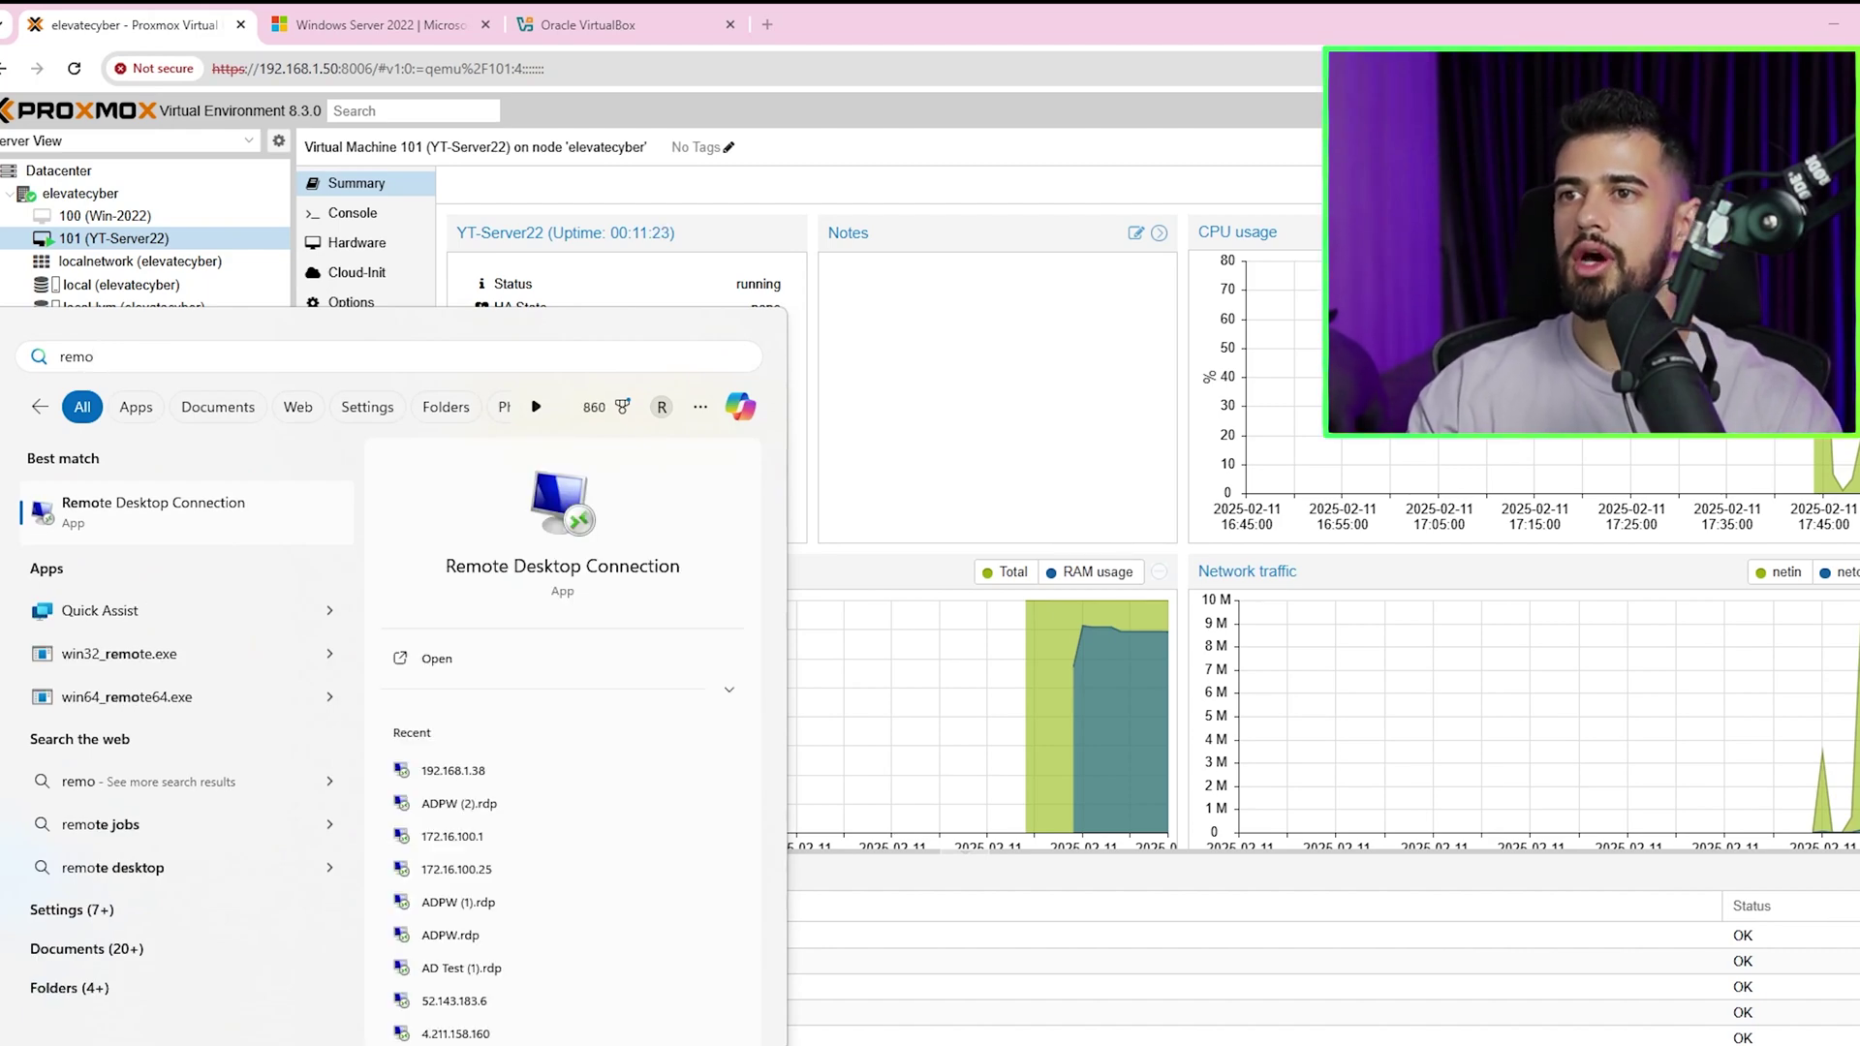
key("Return")
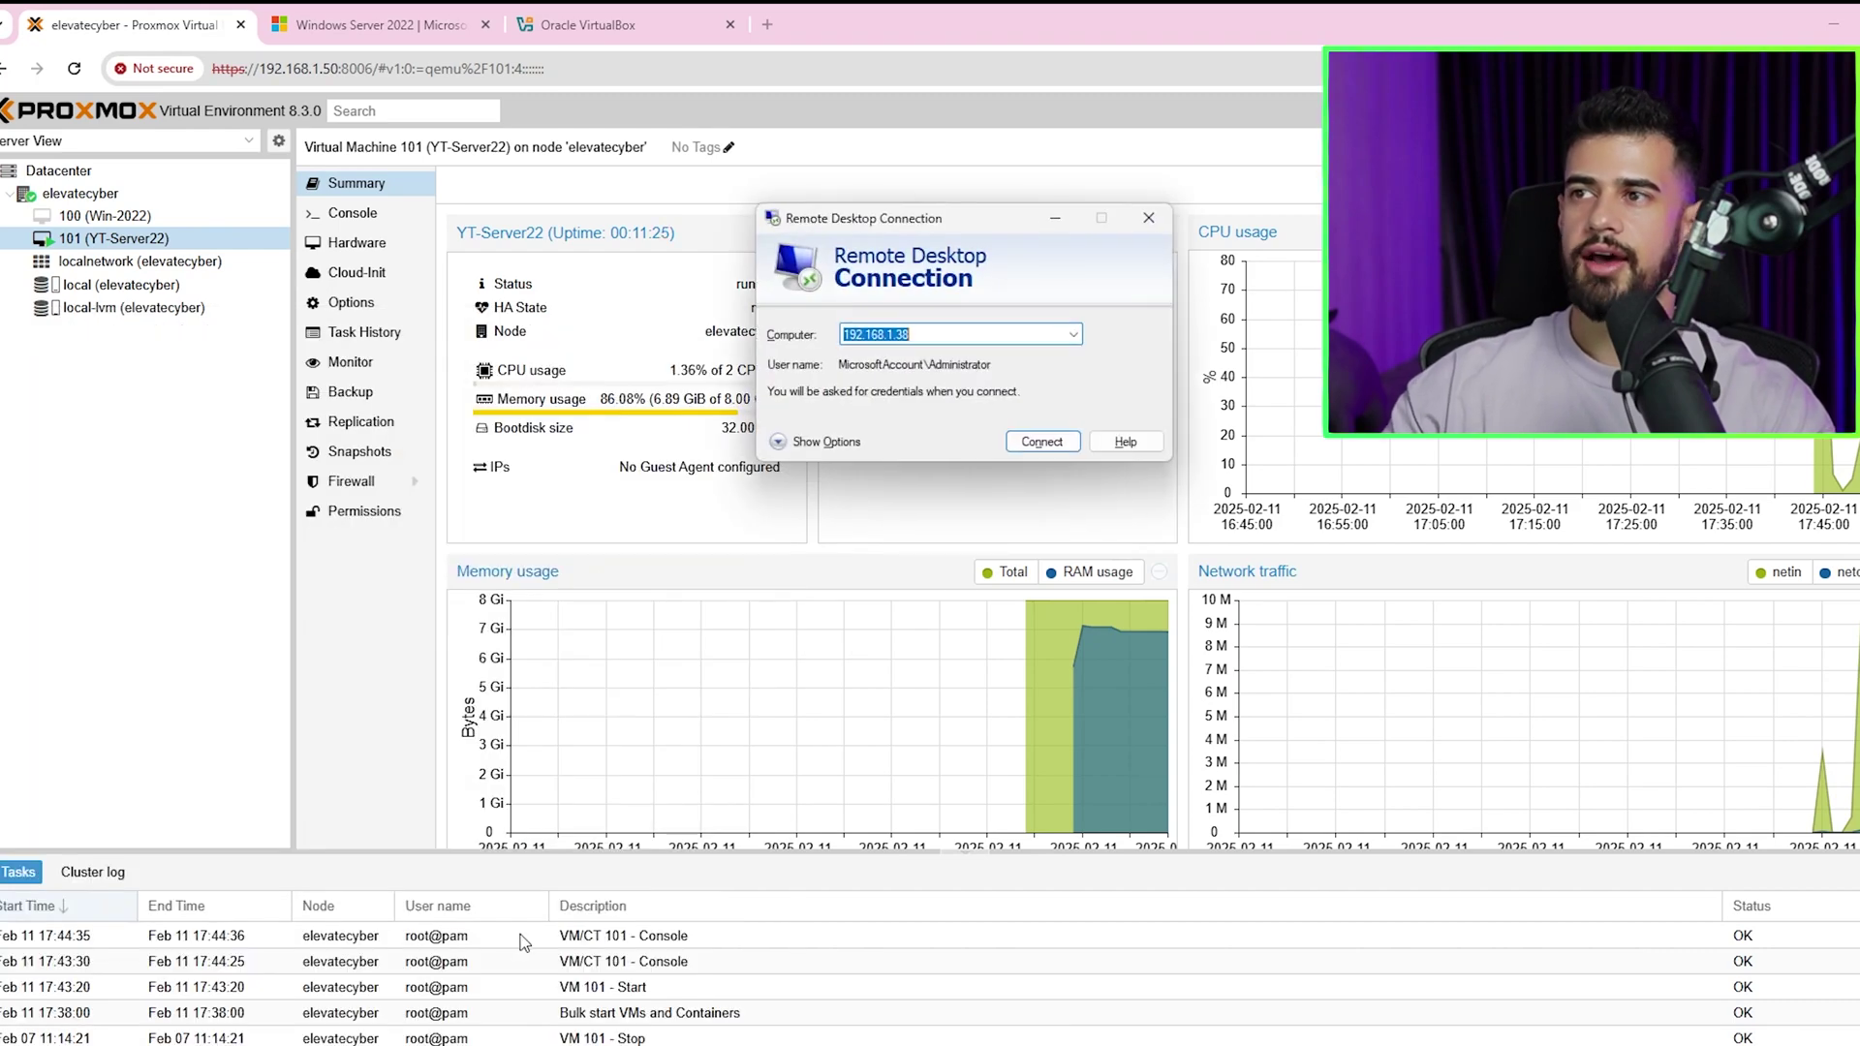
Step: Connect to 192.168.1.39 as Administrator, accepting the certificate warning
key("BackSpace")
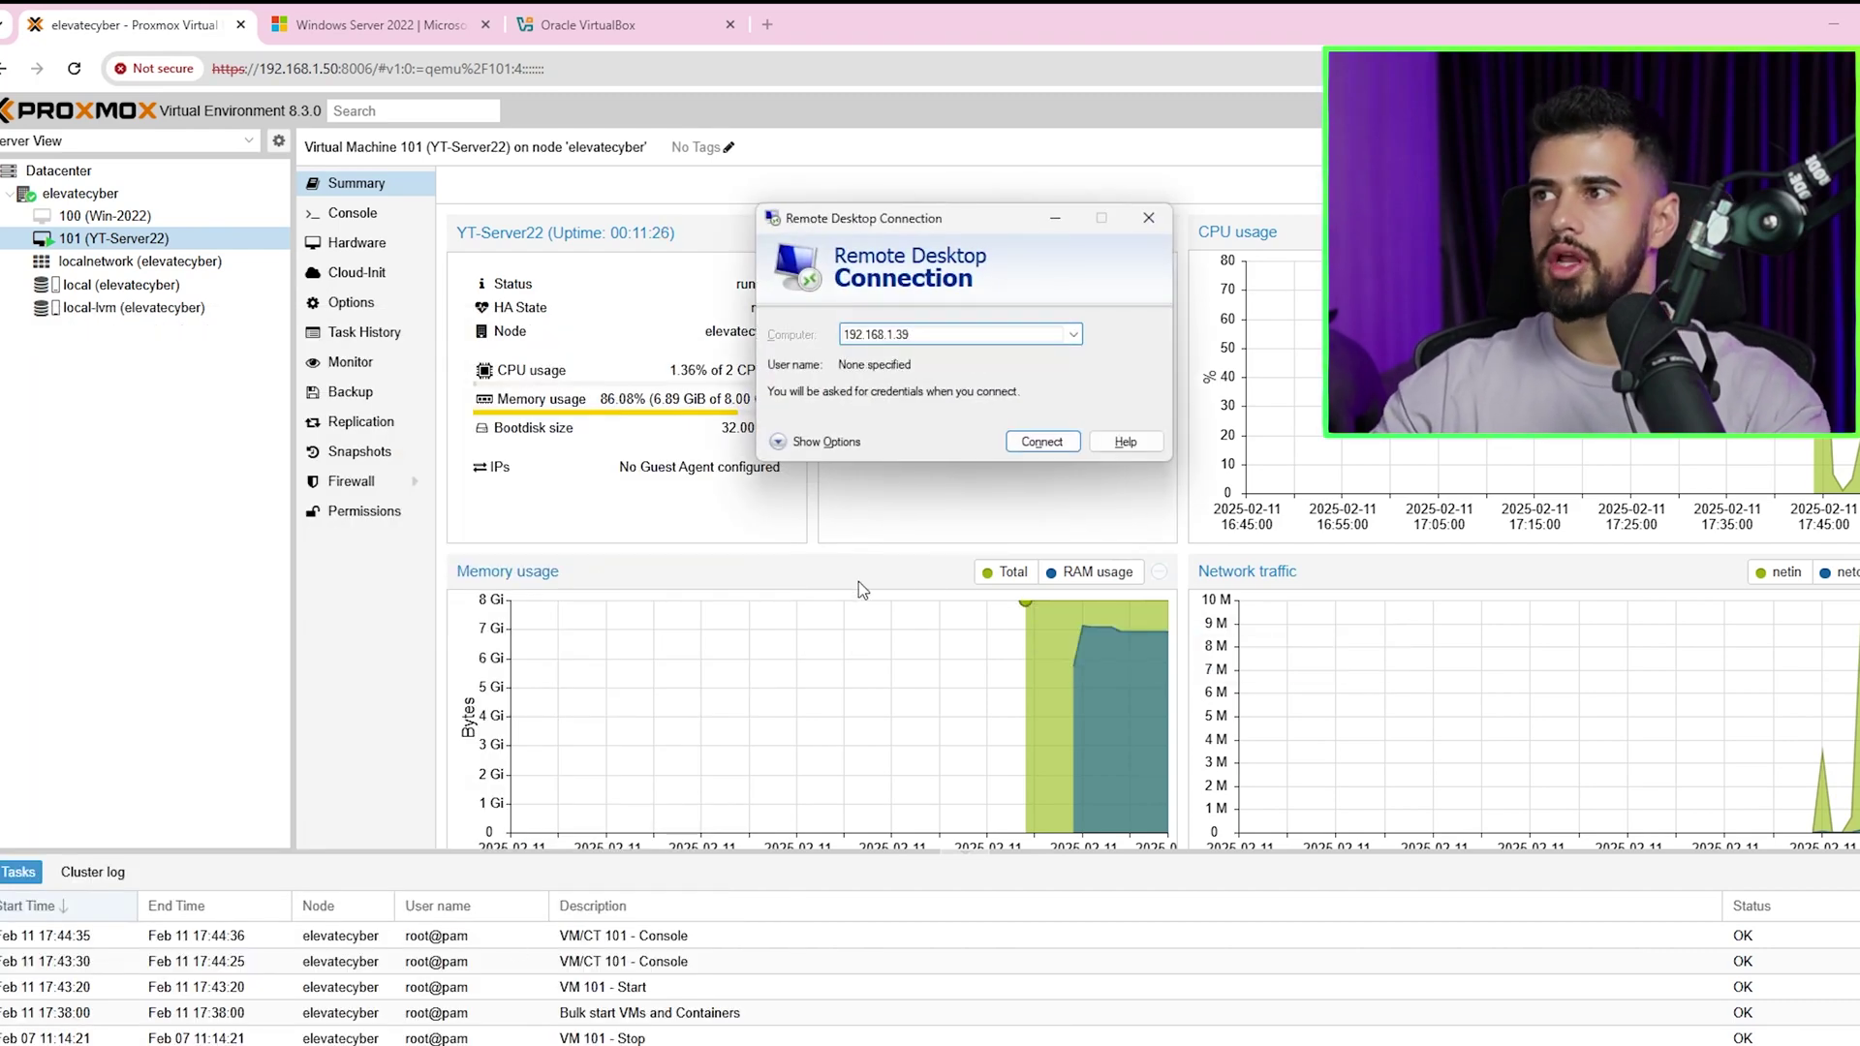
key("Return")
left_click(1105, 445)
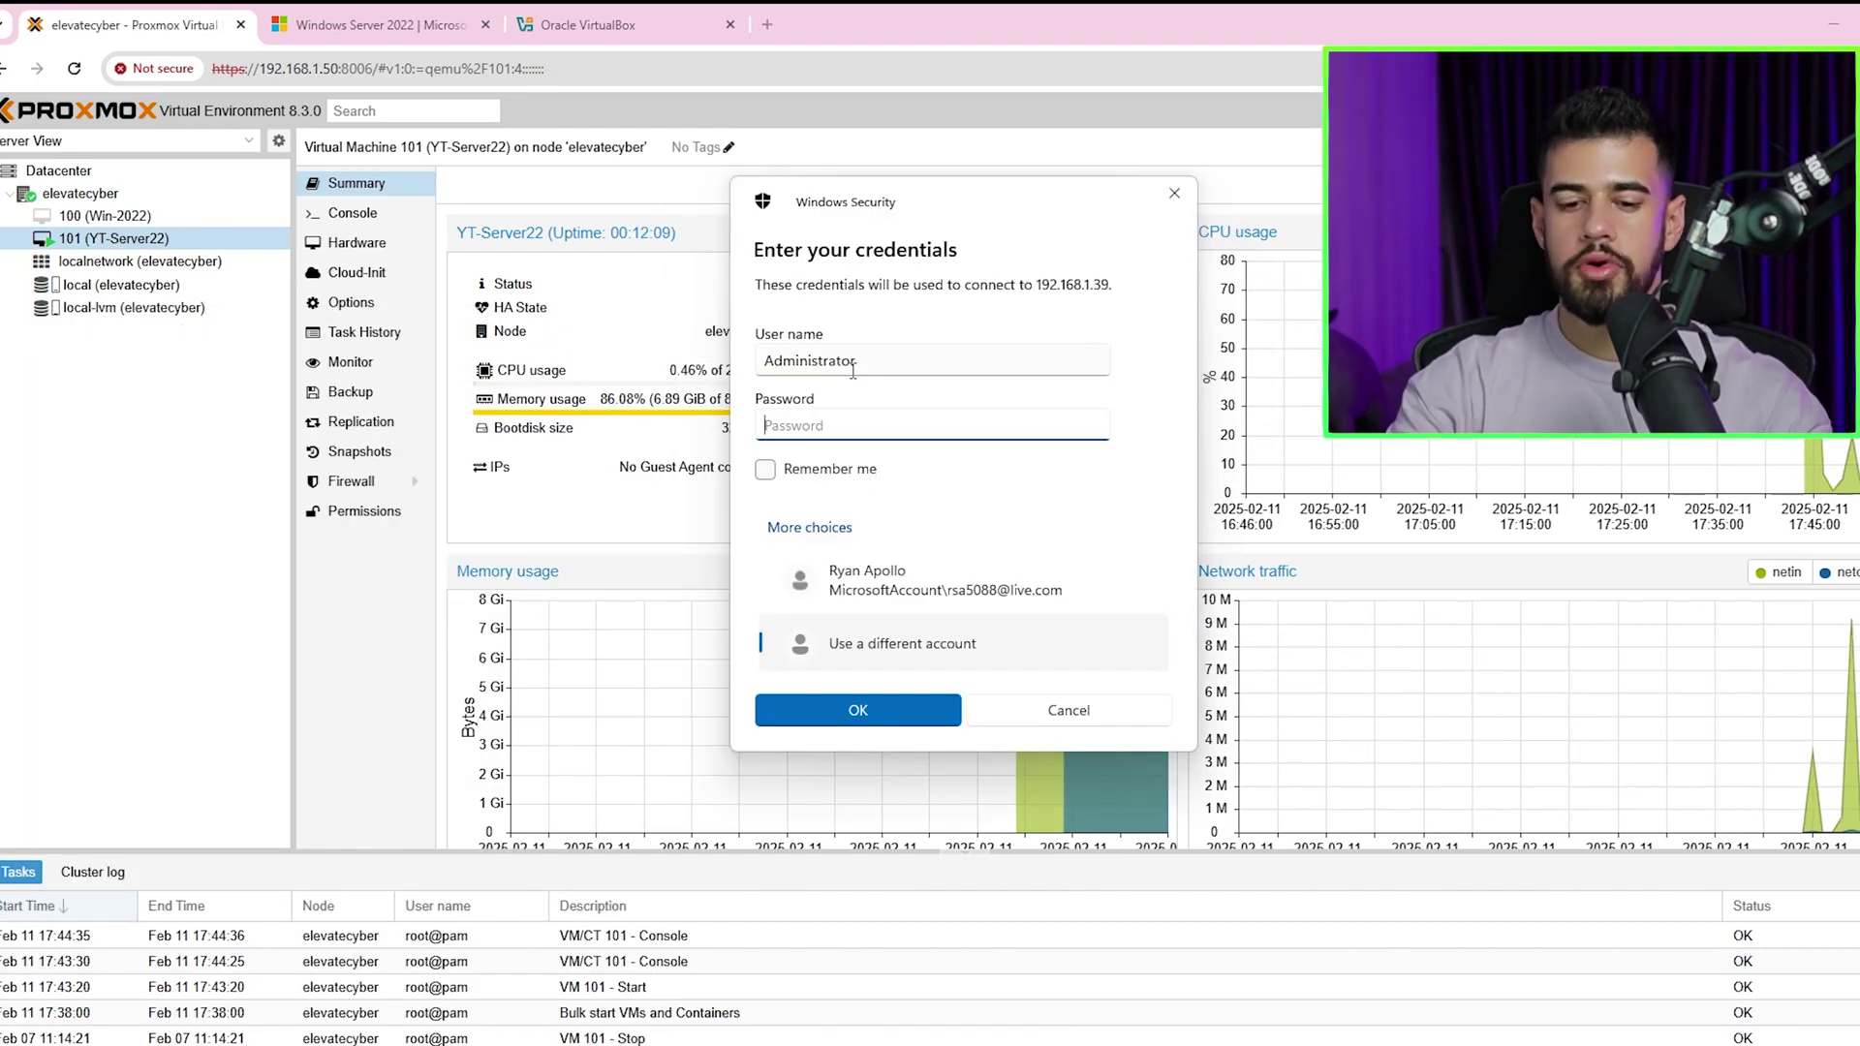
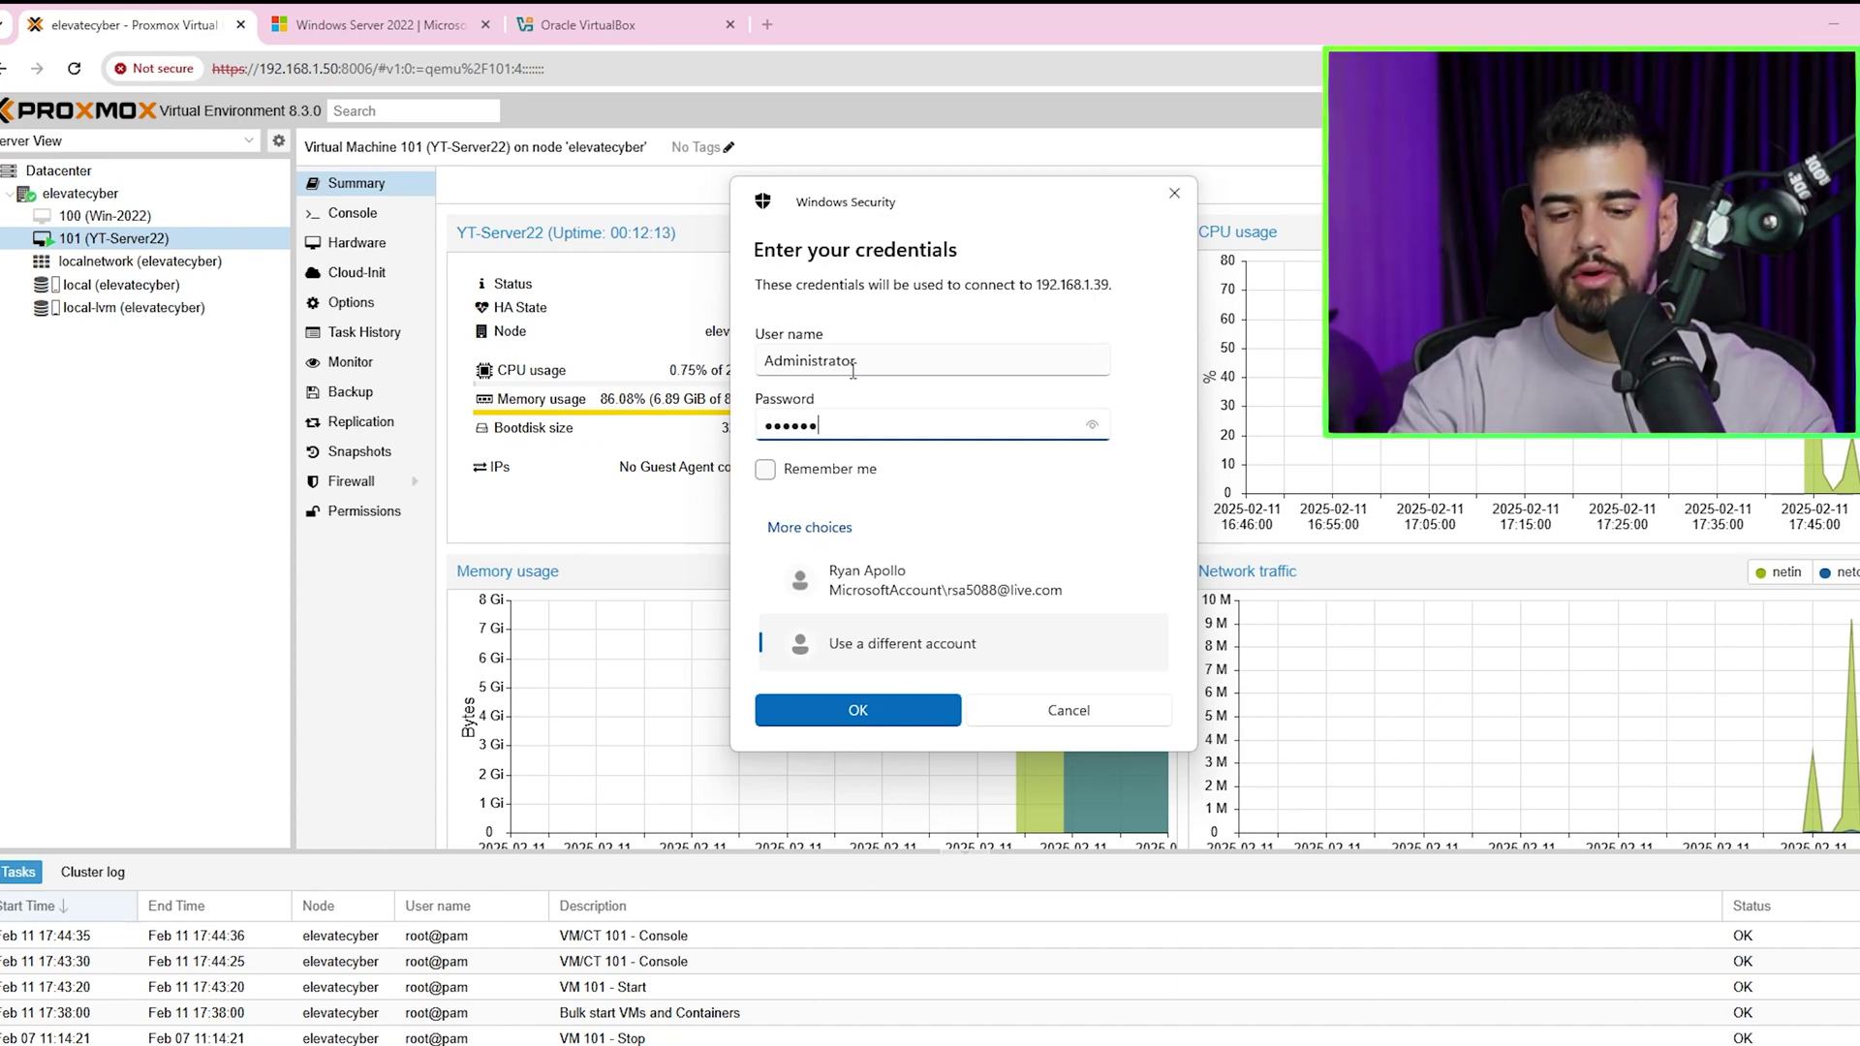
key("Return")
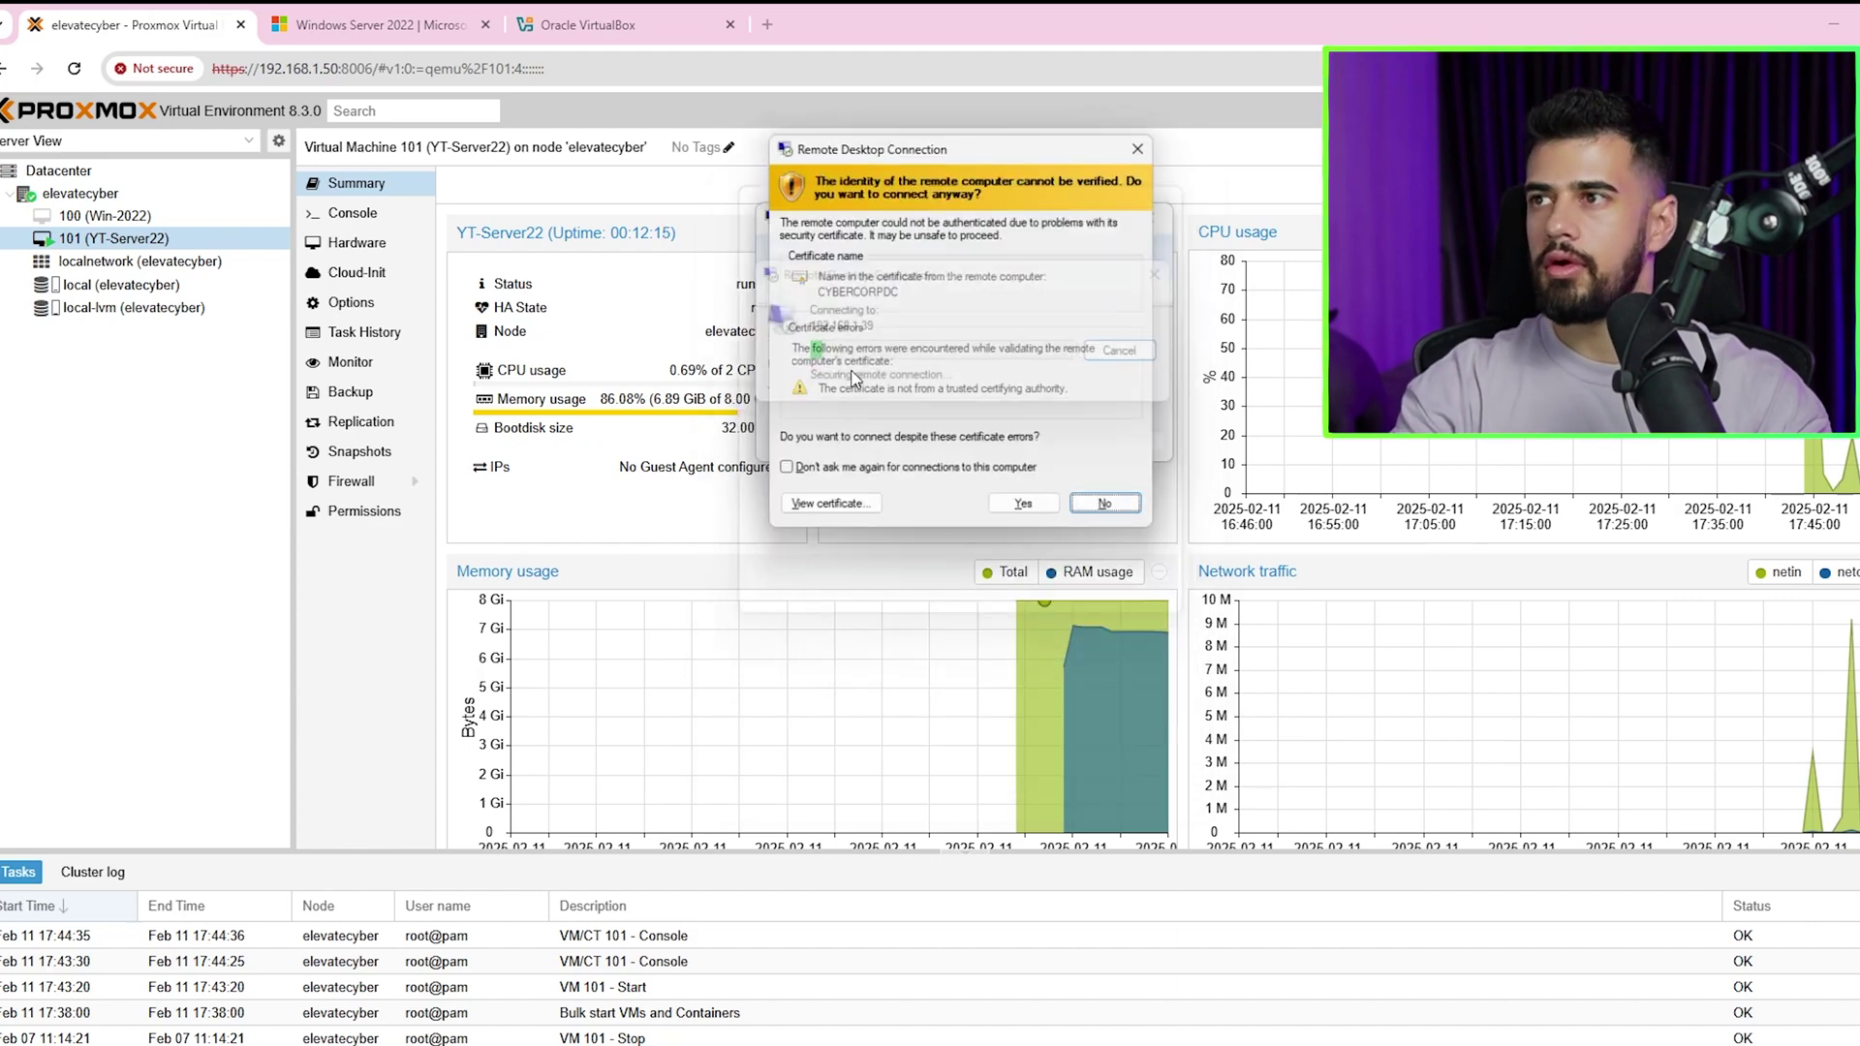
left_click(1058, 512)
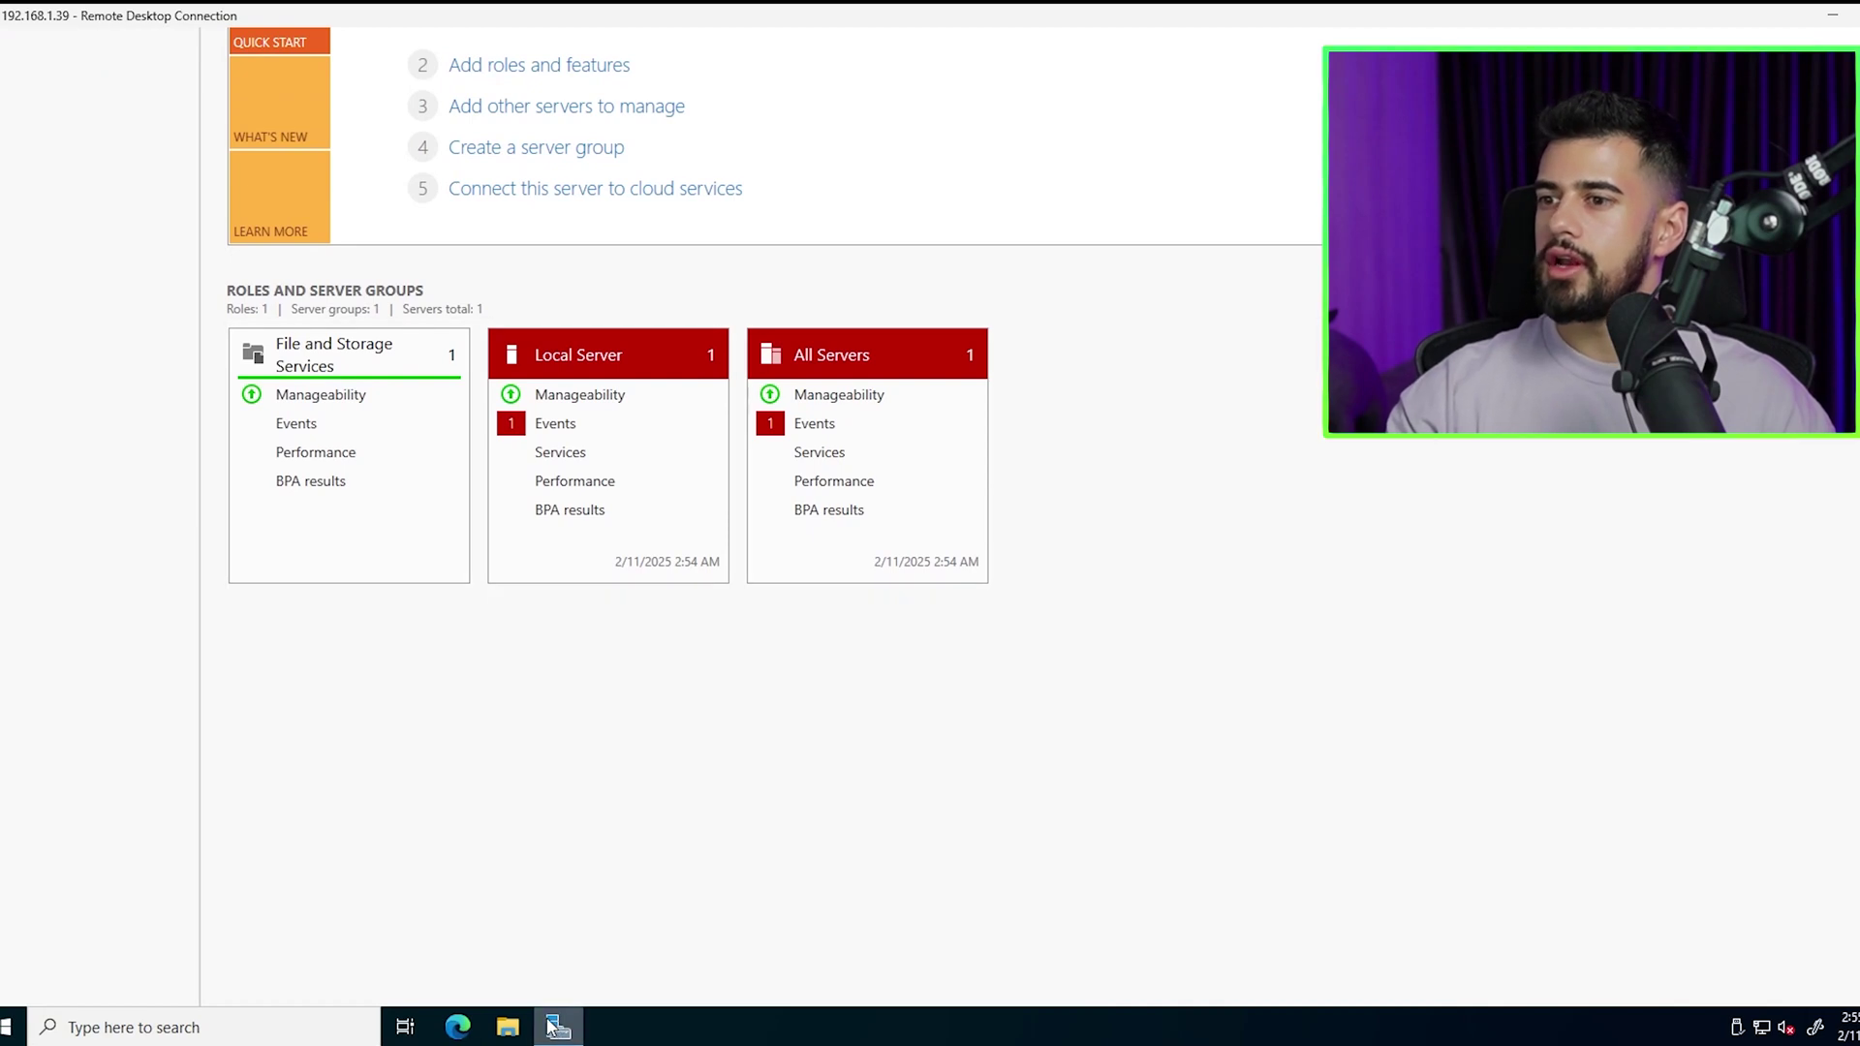
left_click(8, 1028)
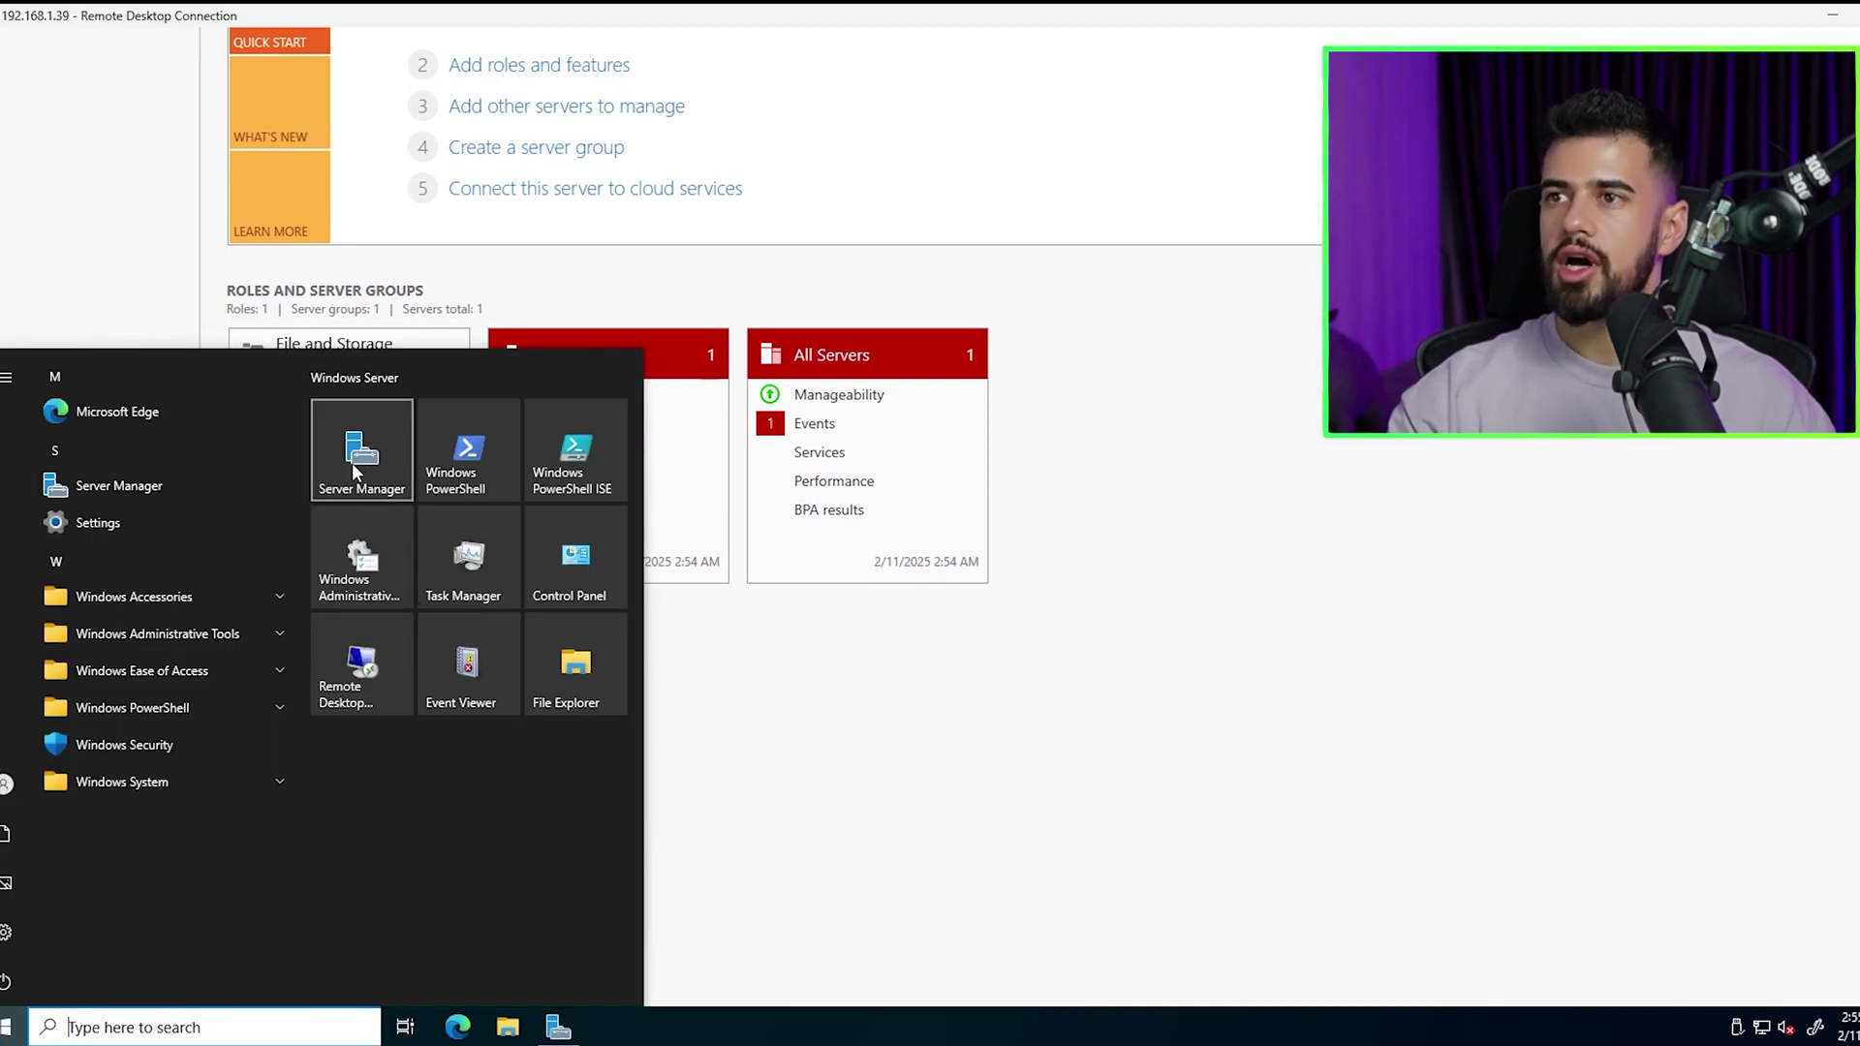
left_click(850, 769)
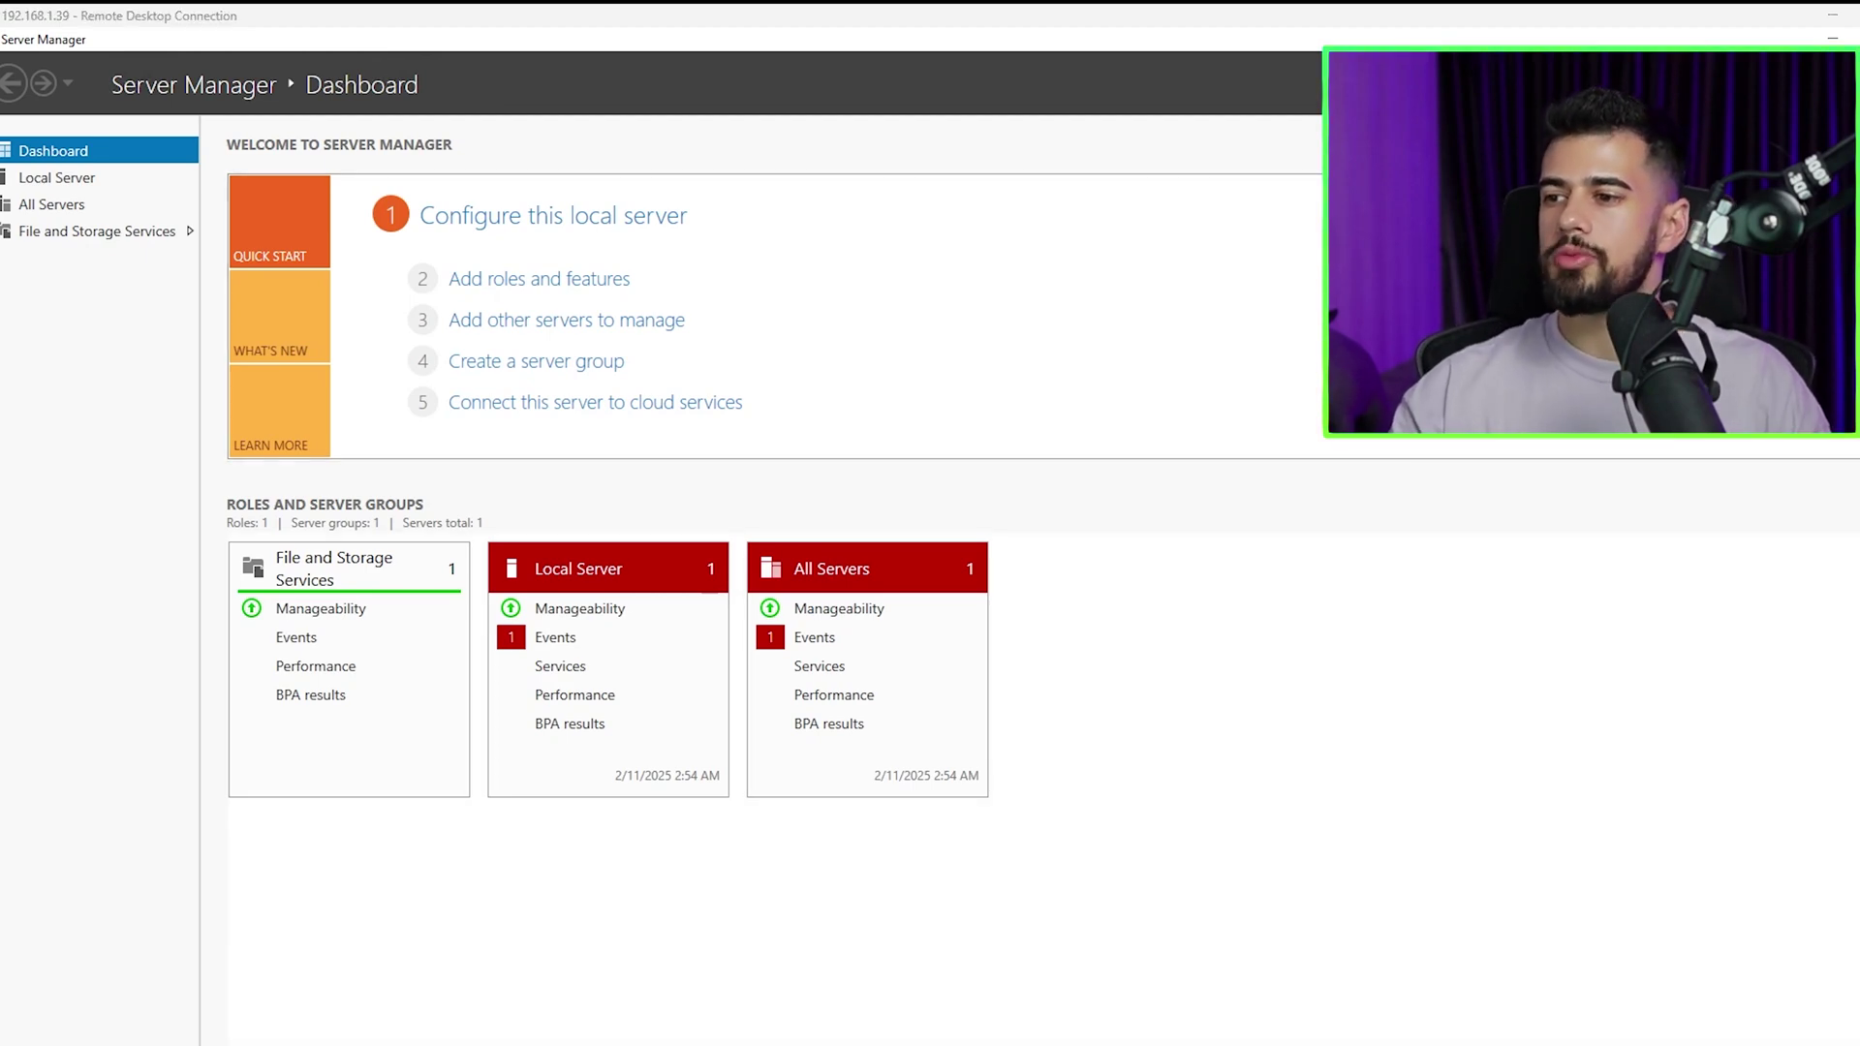
key("alt+Tab")
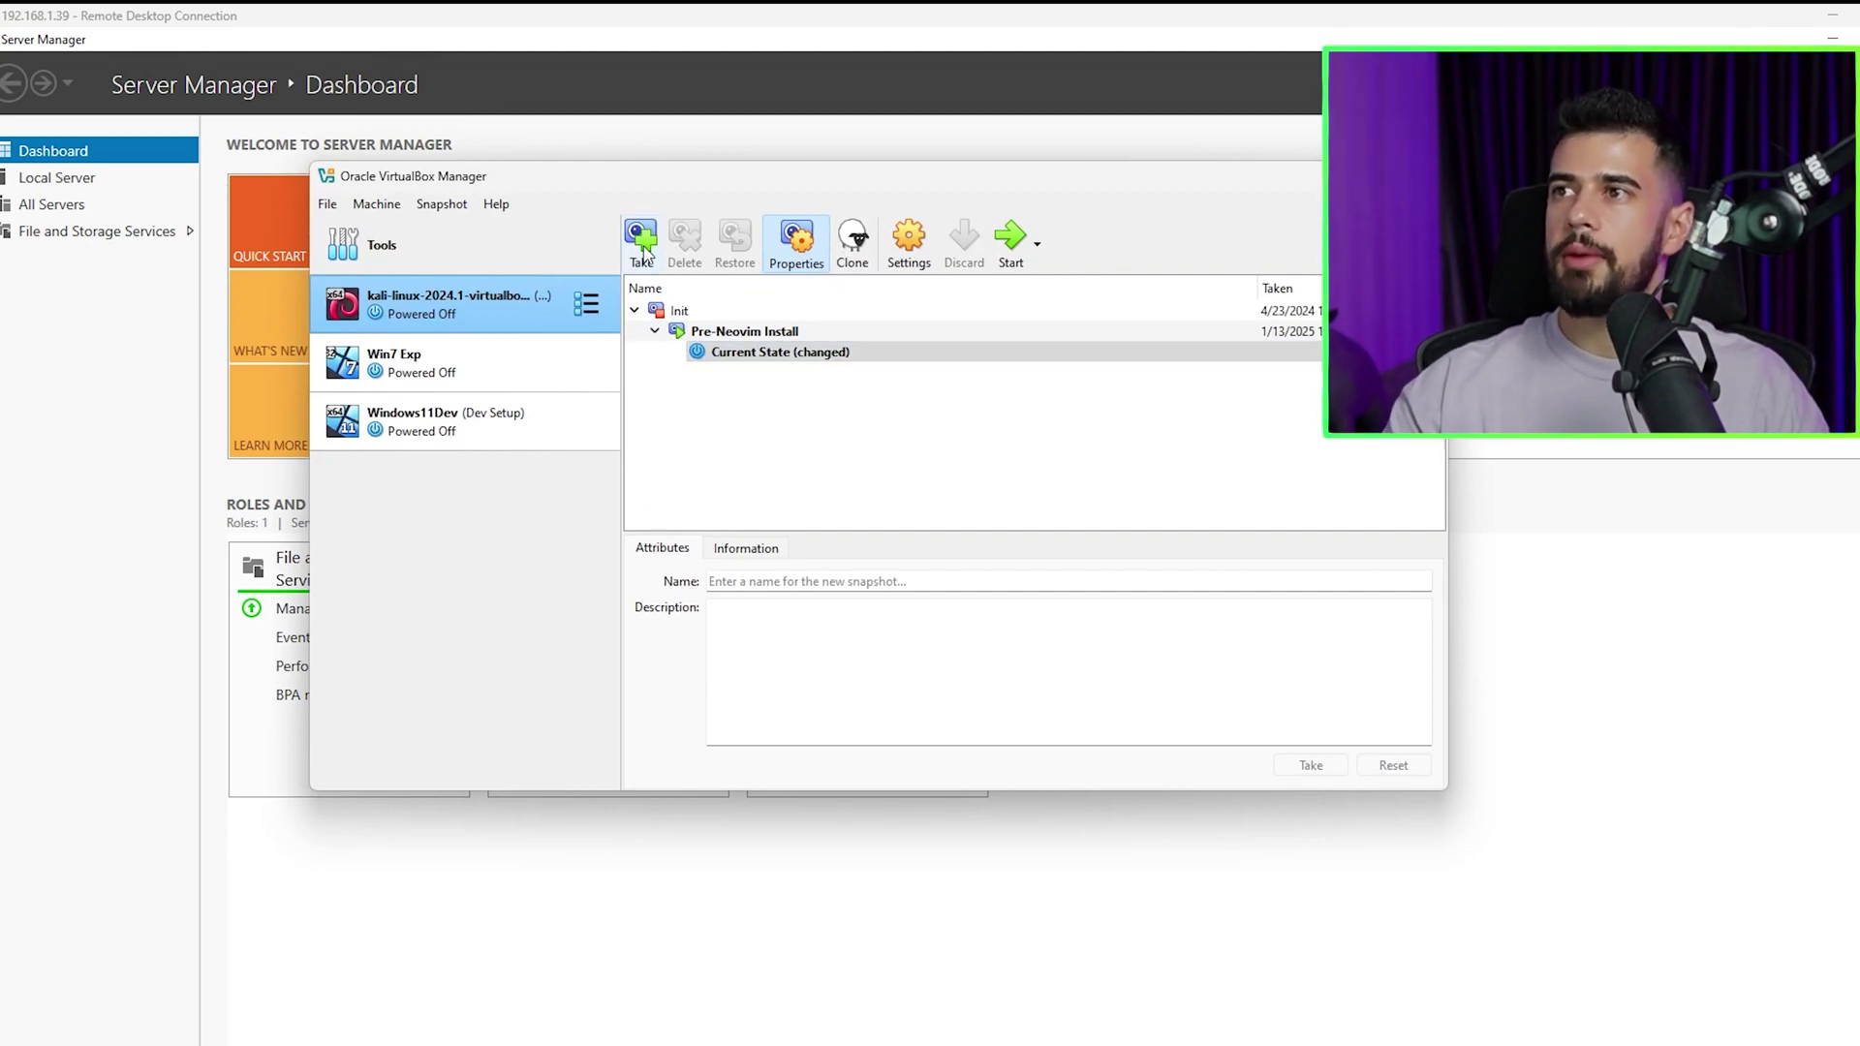
key("alt+Tab")
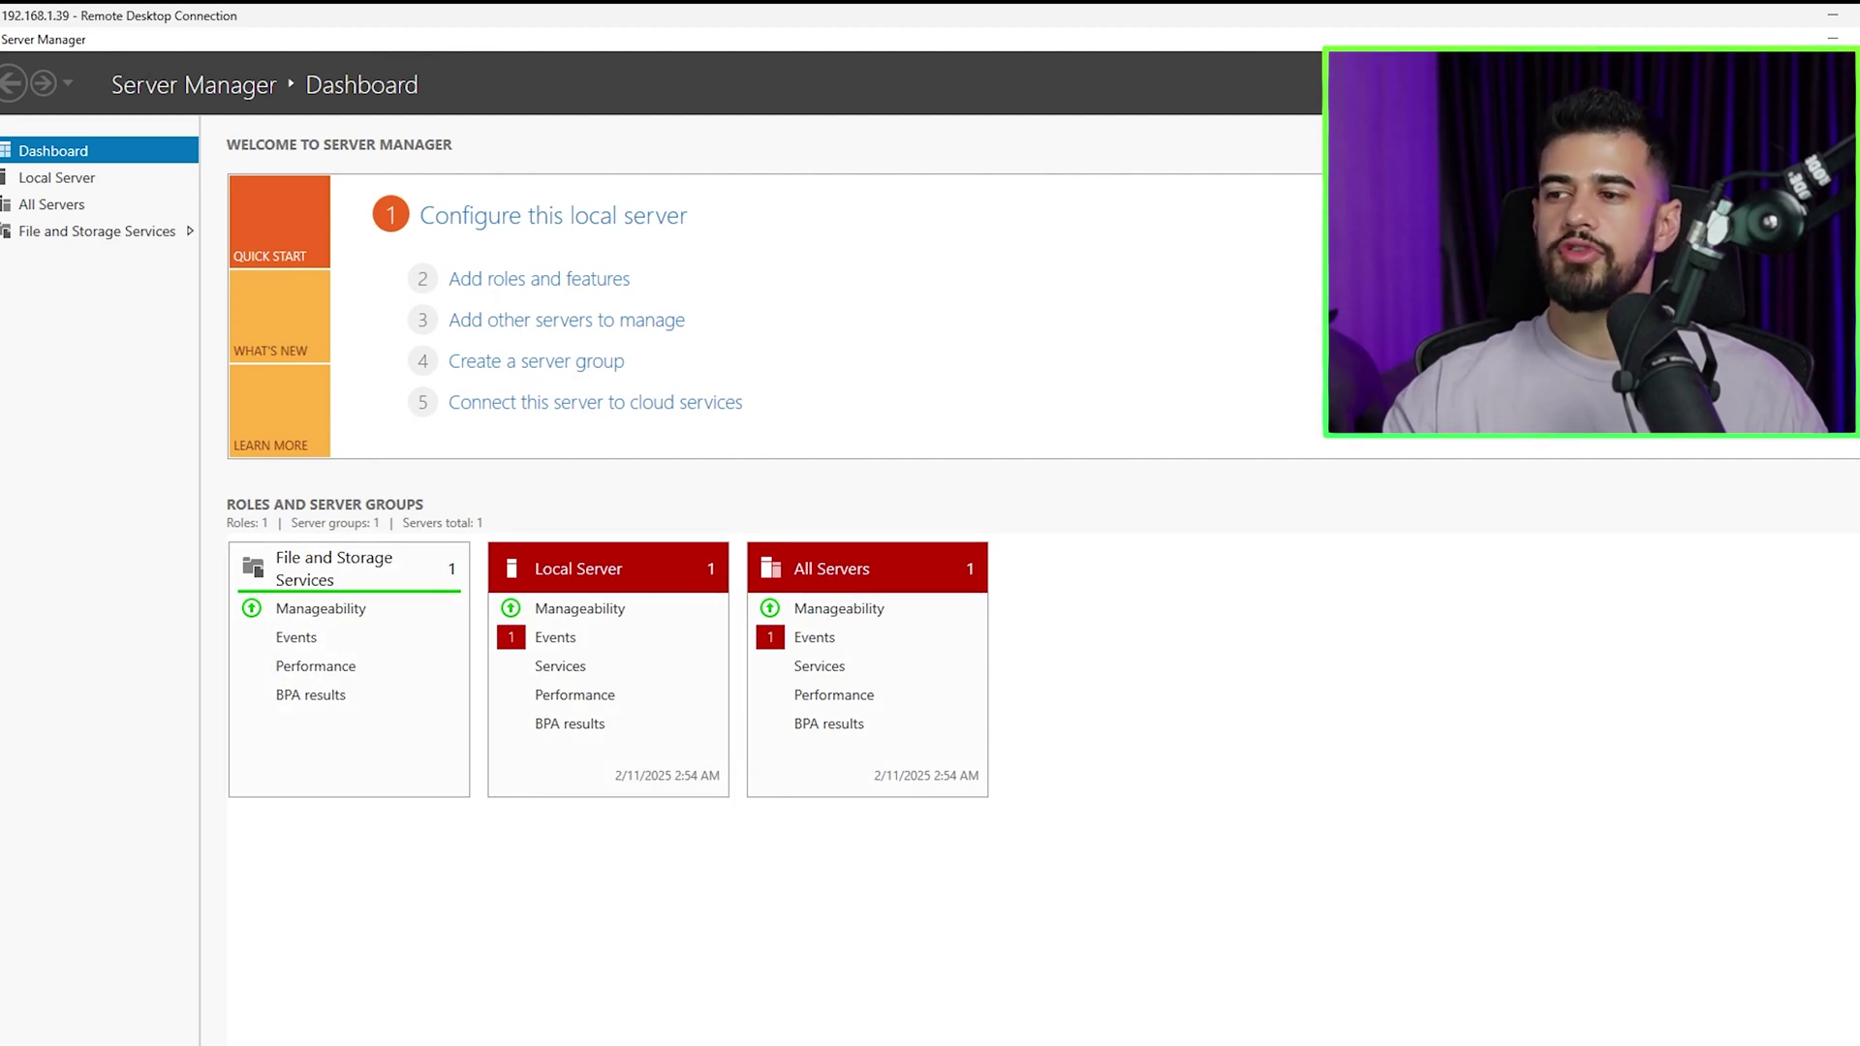
Step: Review the Local Server properties, then go back to the Dashboard
left_click(44, 180)
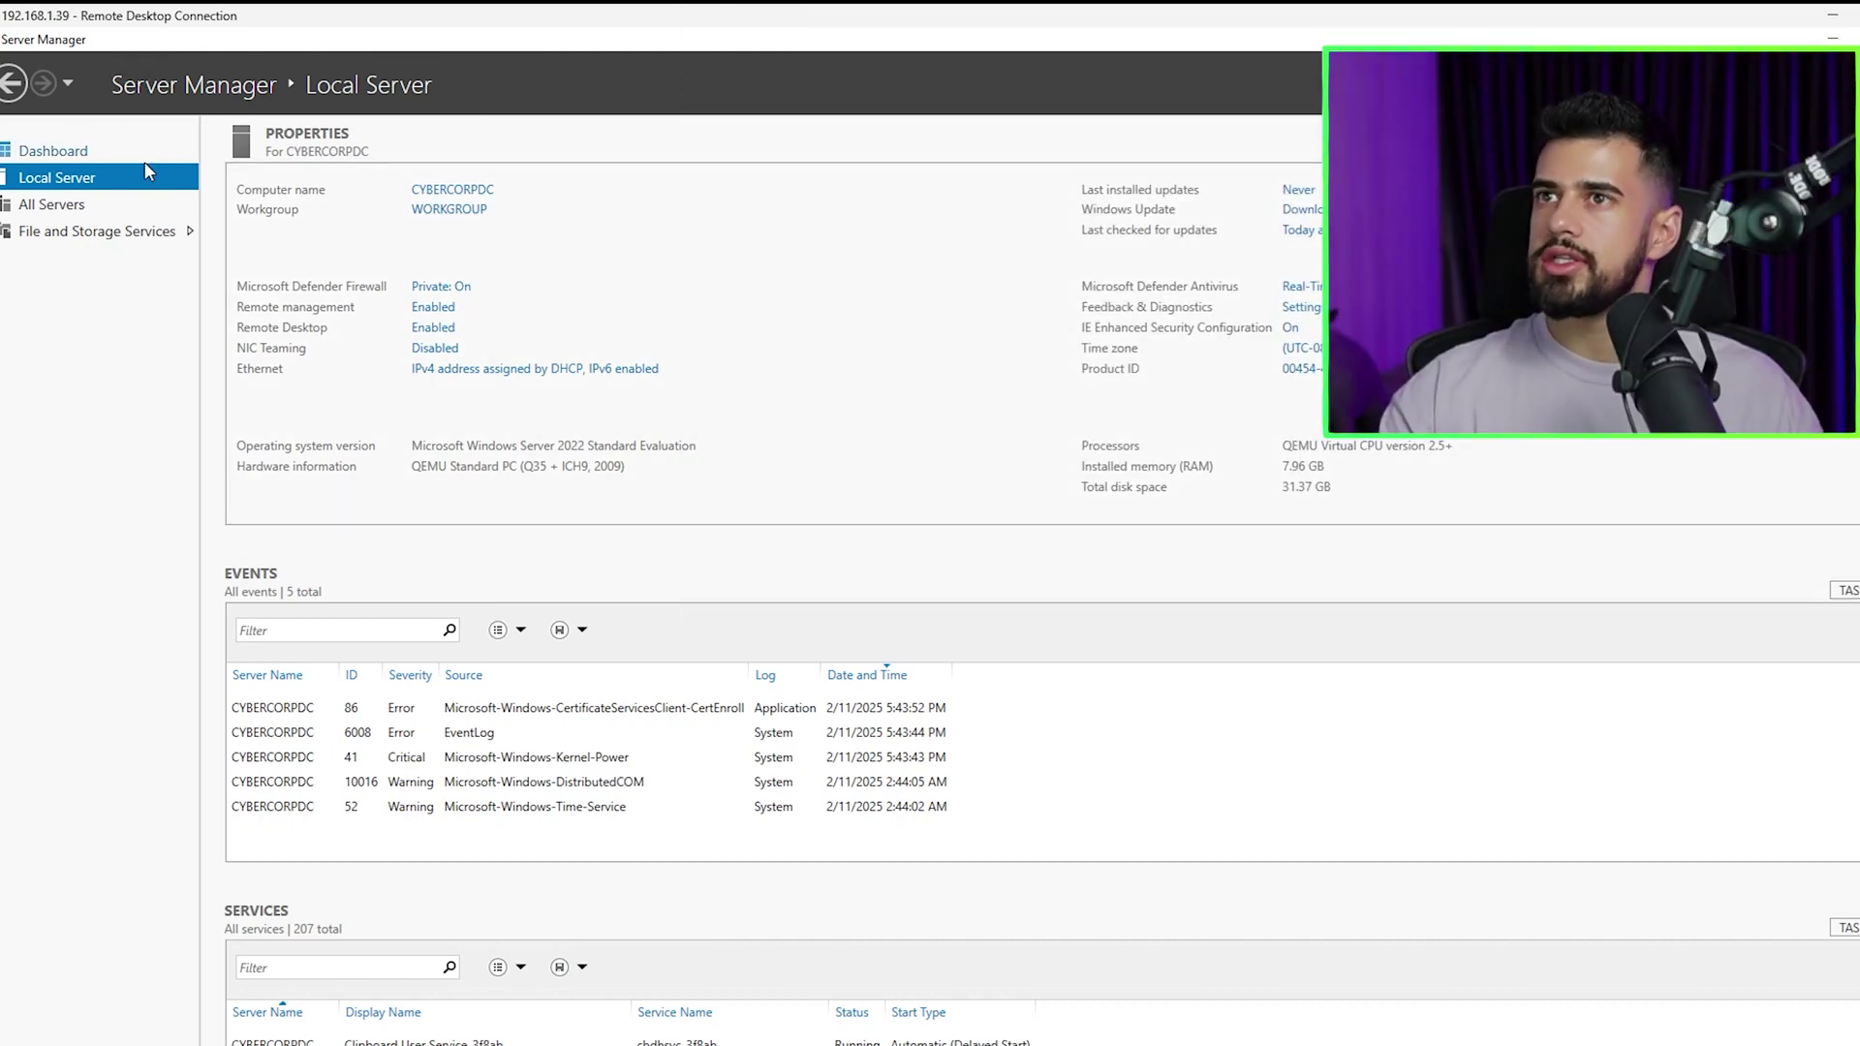
left_click(56, 151)
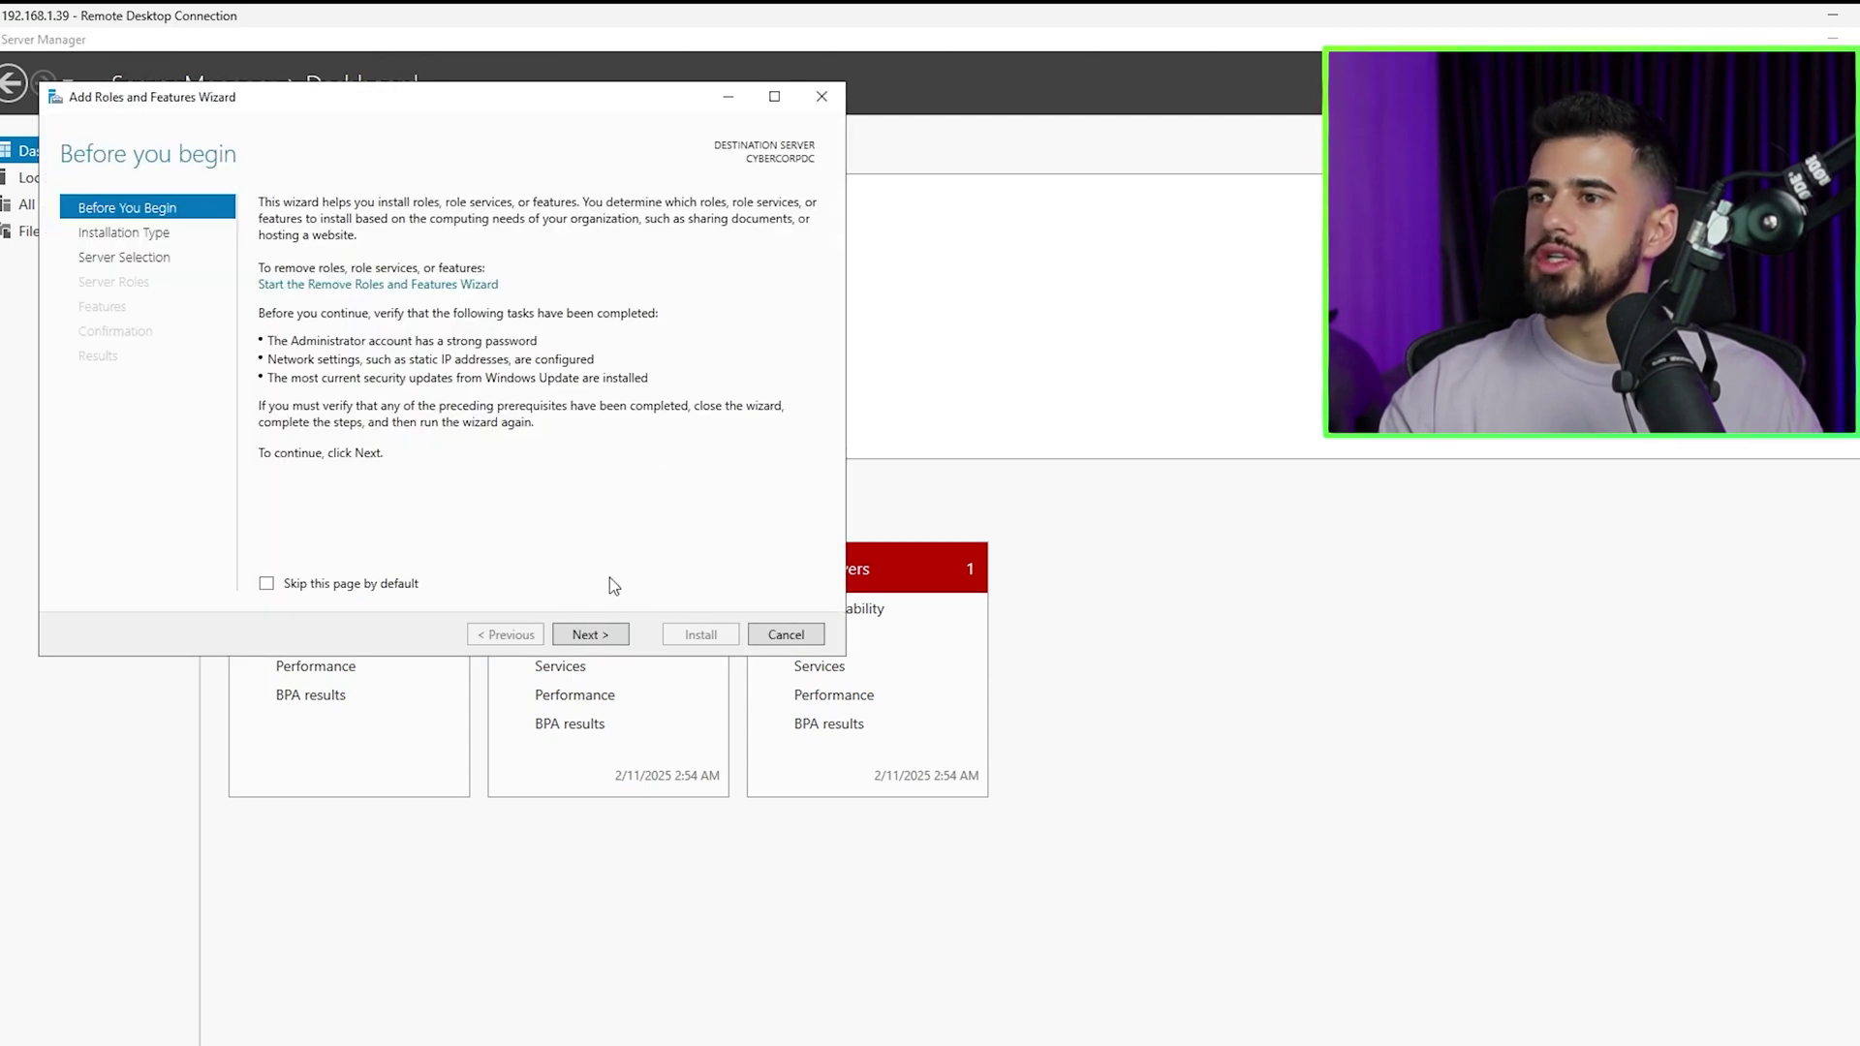
Step: Choose role-based install on this server and select Active Directory Domain Services with its tools
left_click(587, 634)
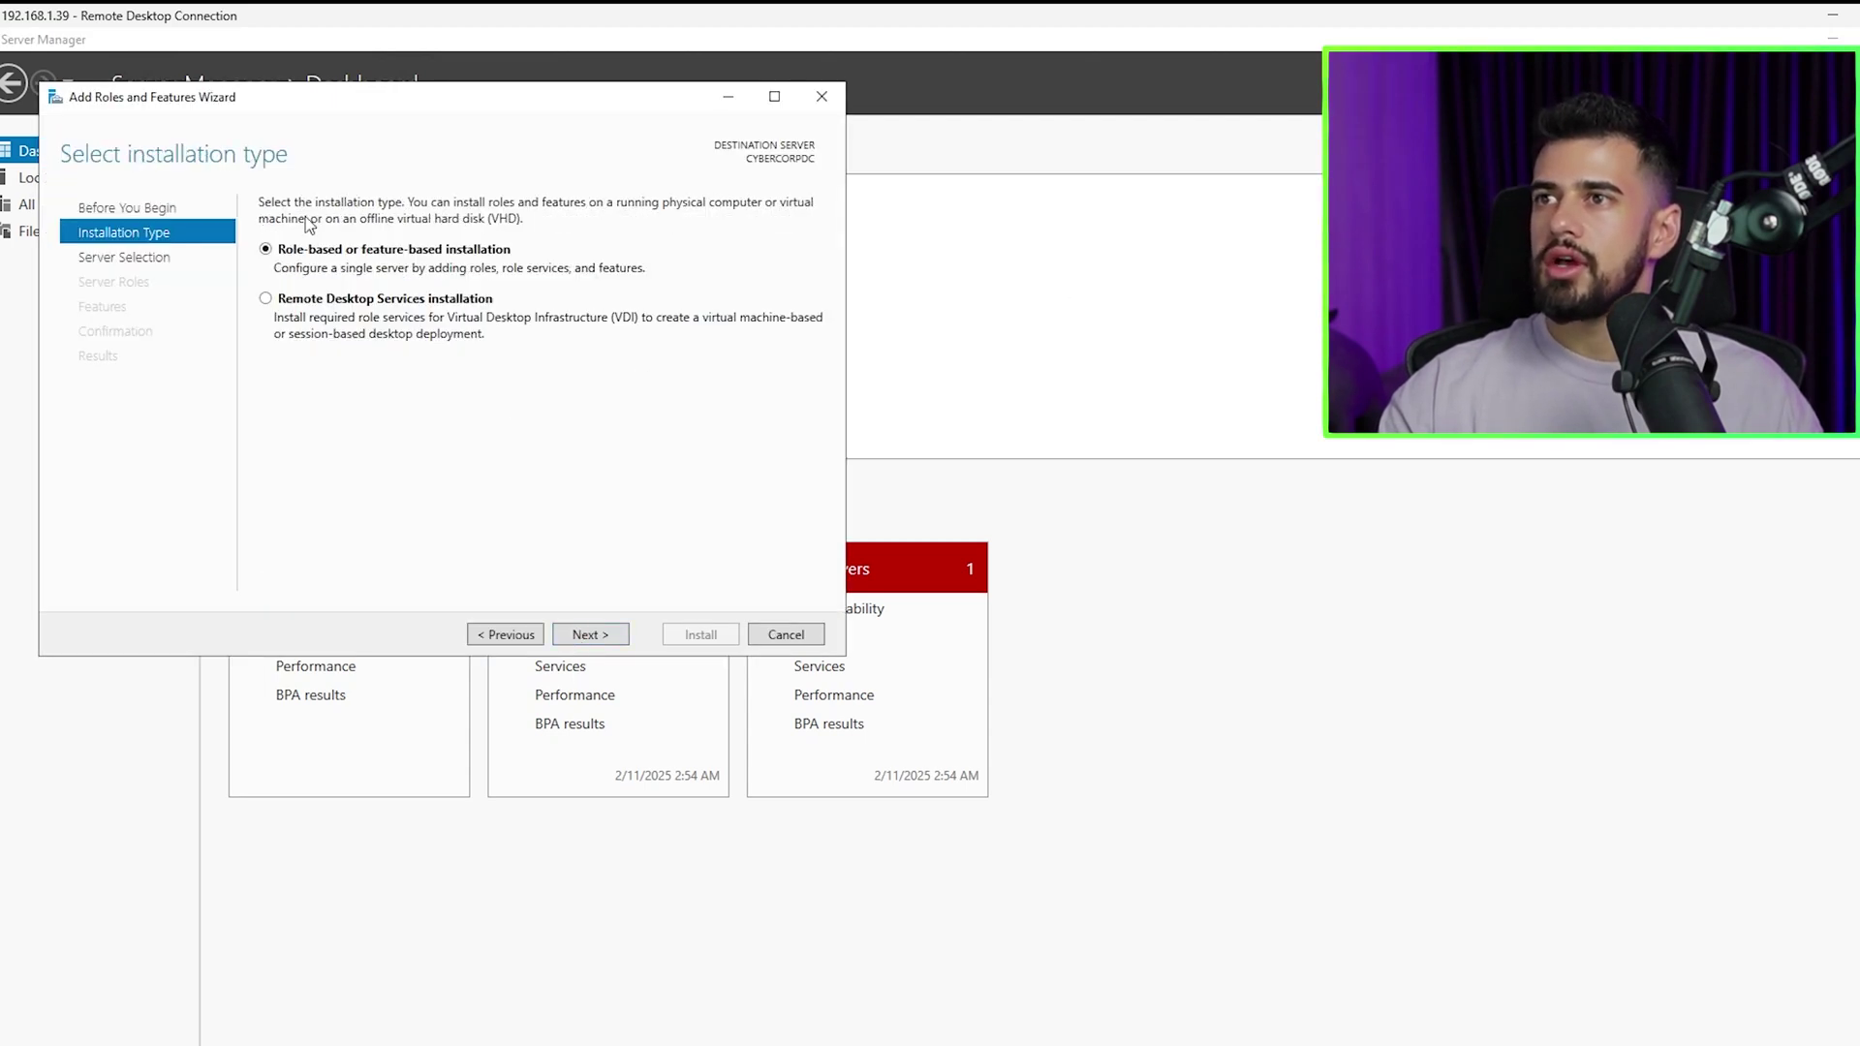
left_click(569, 639)
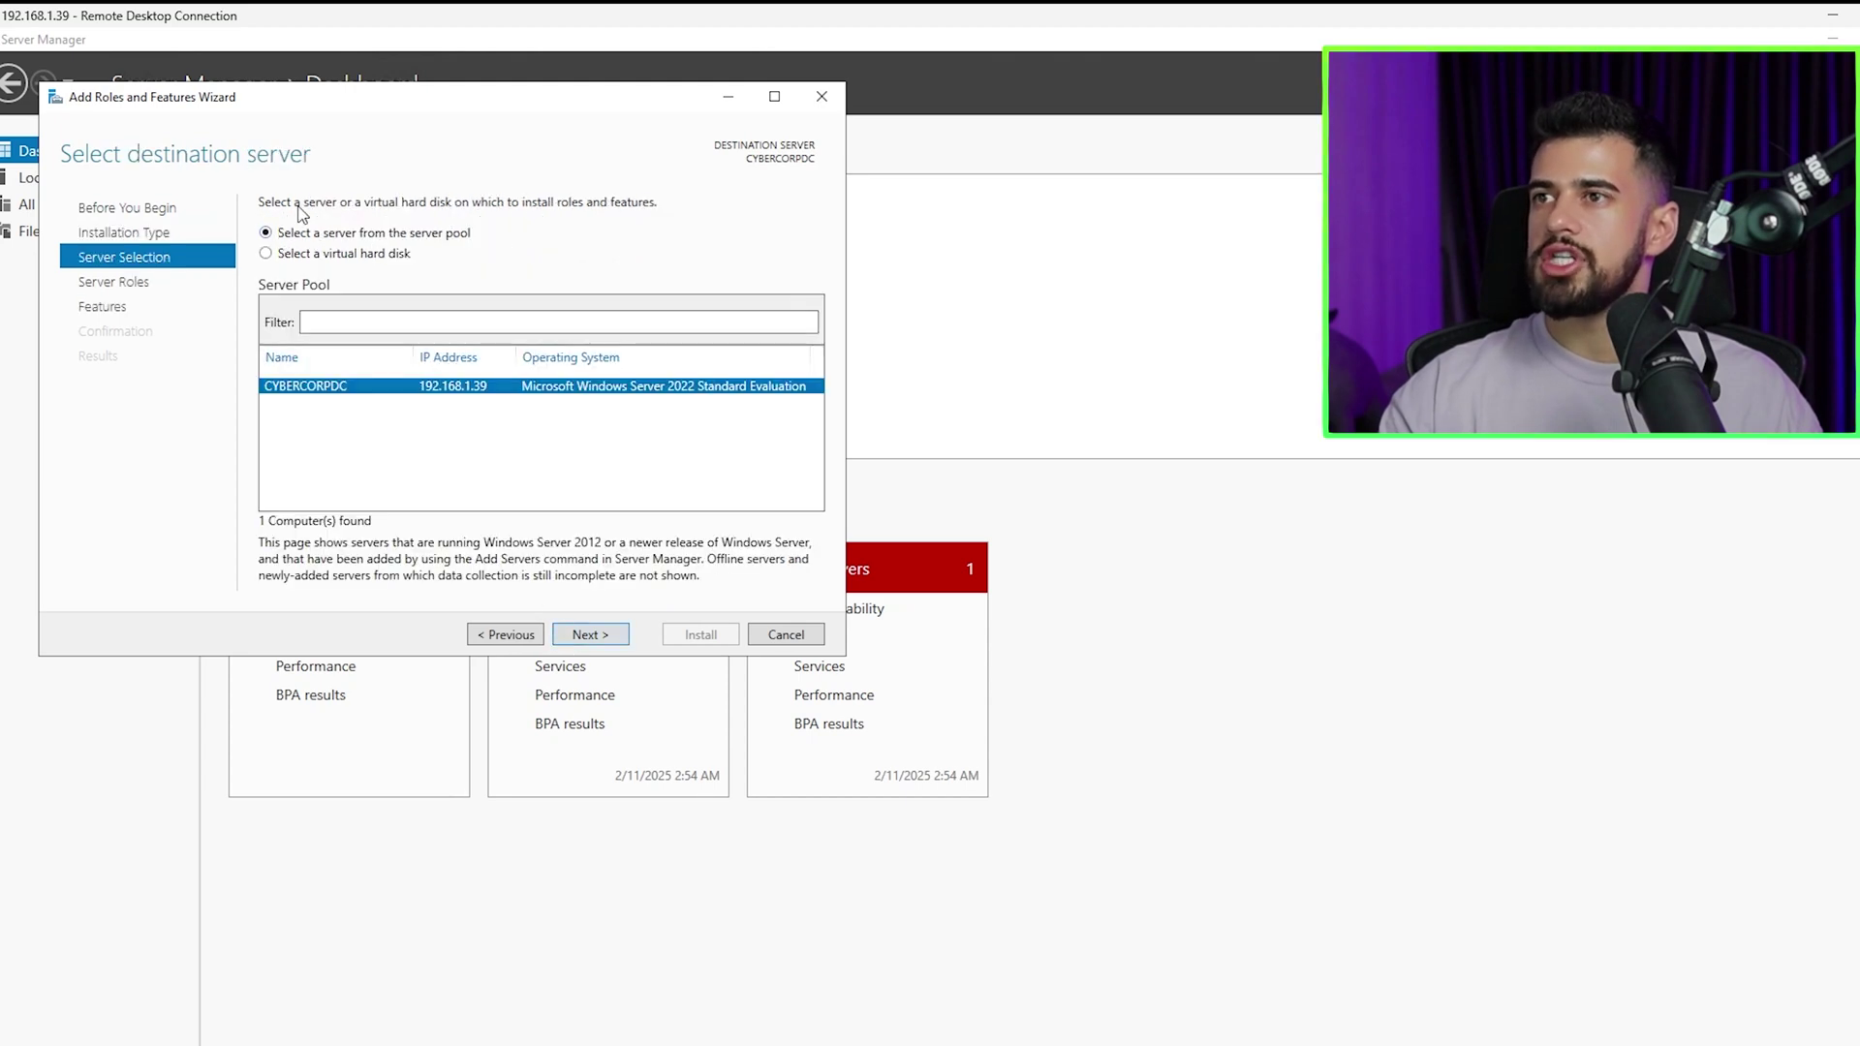
left_click(589, 640)
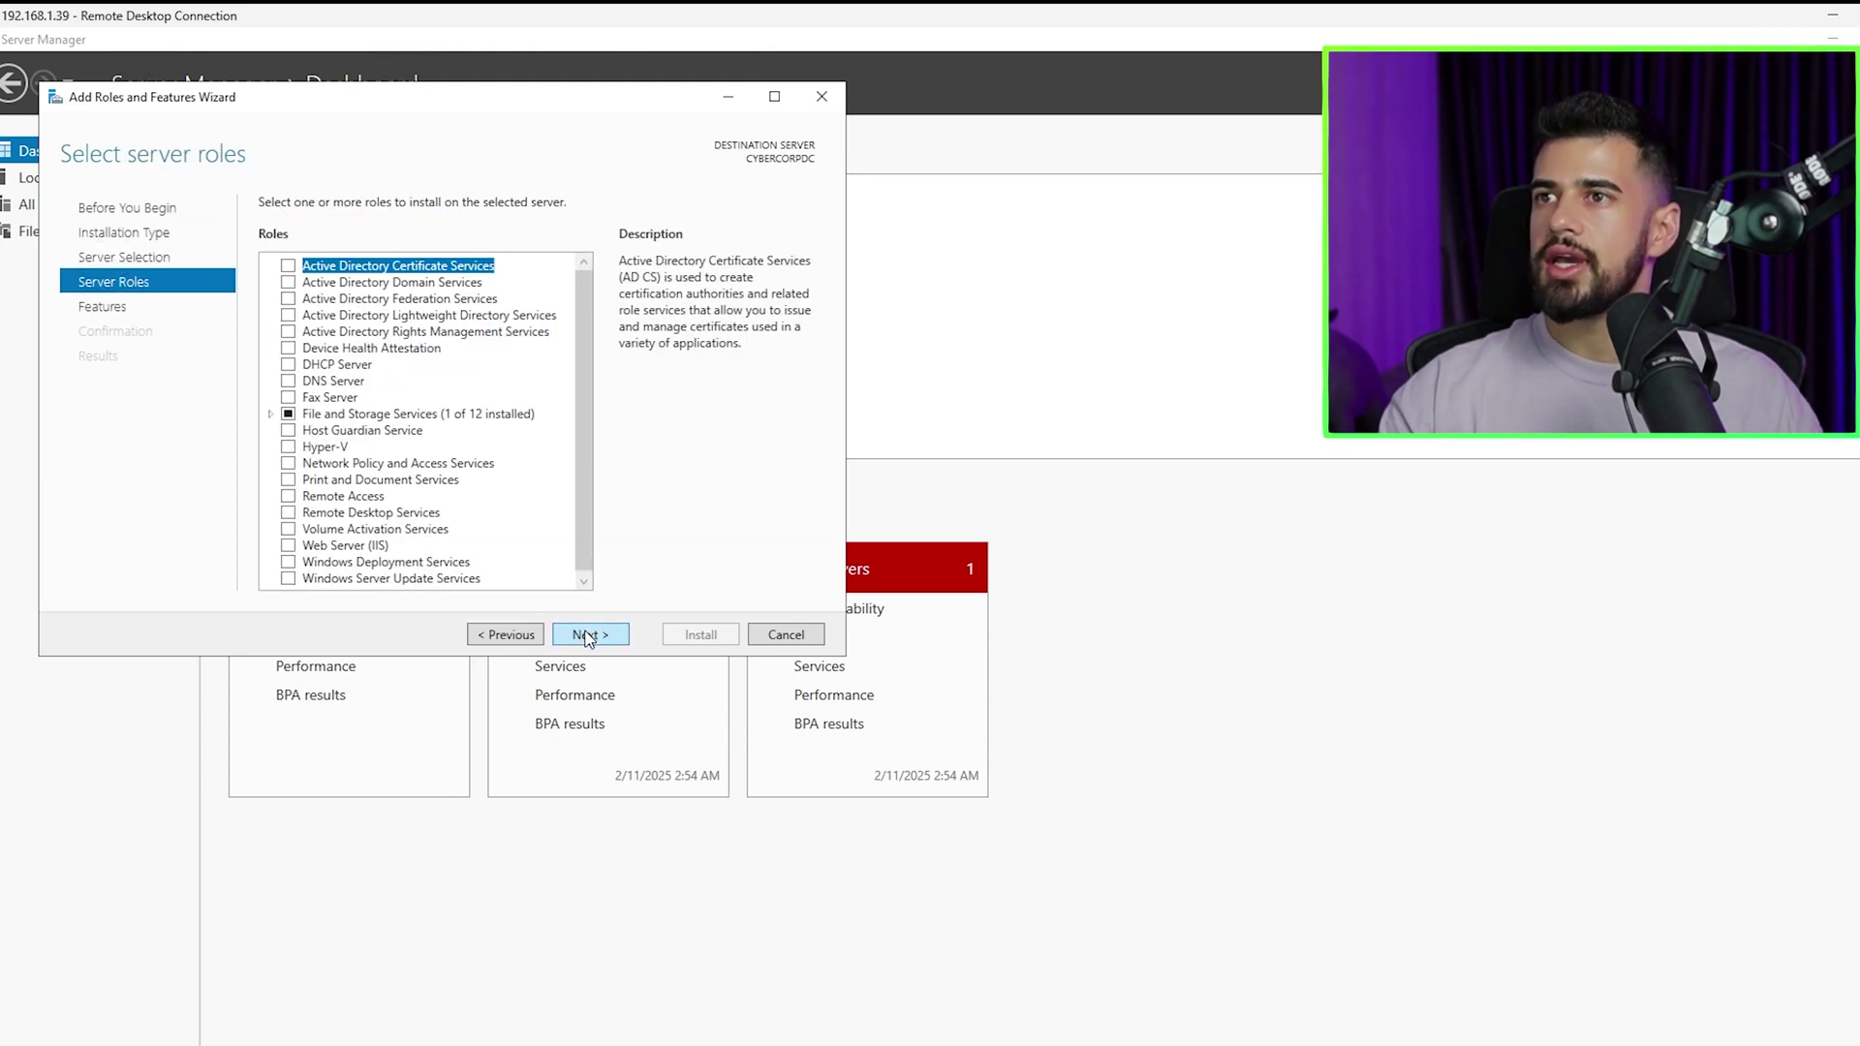
left_click(287, 283)
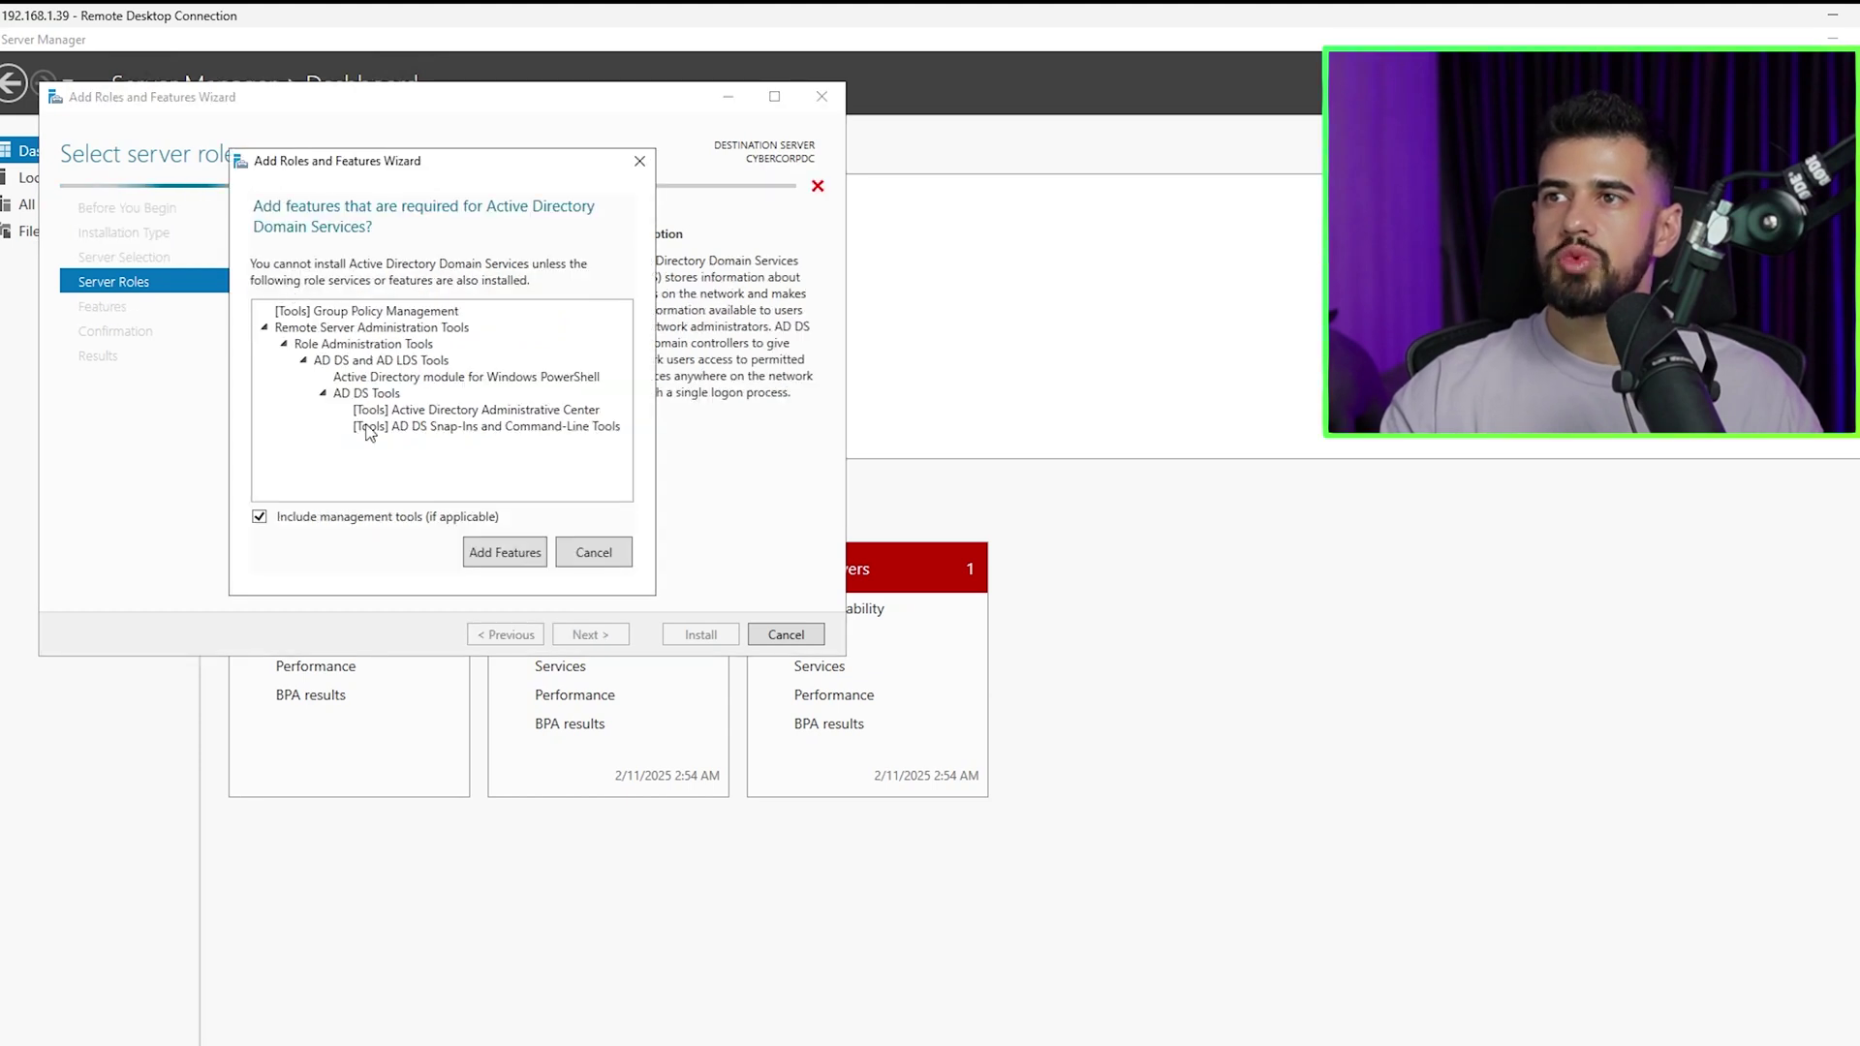
left_click(488, 560)
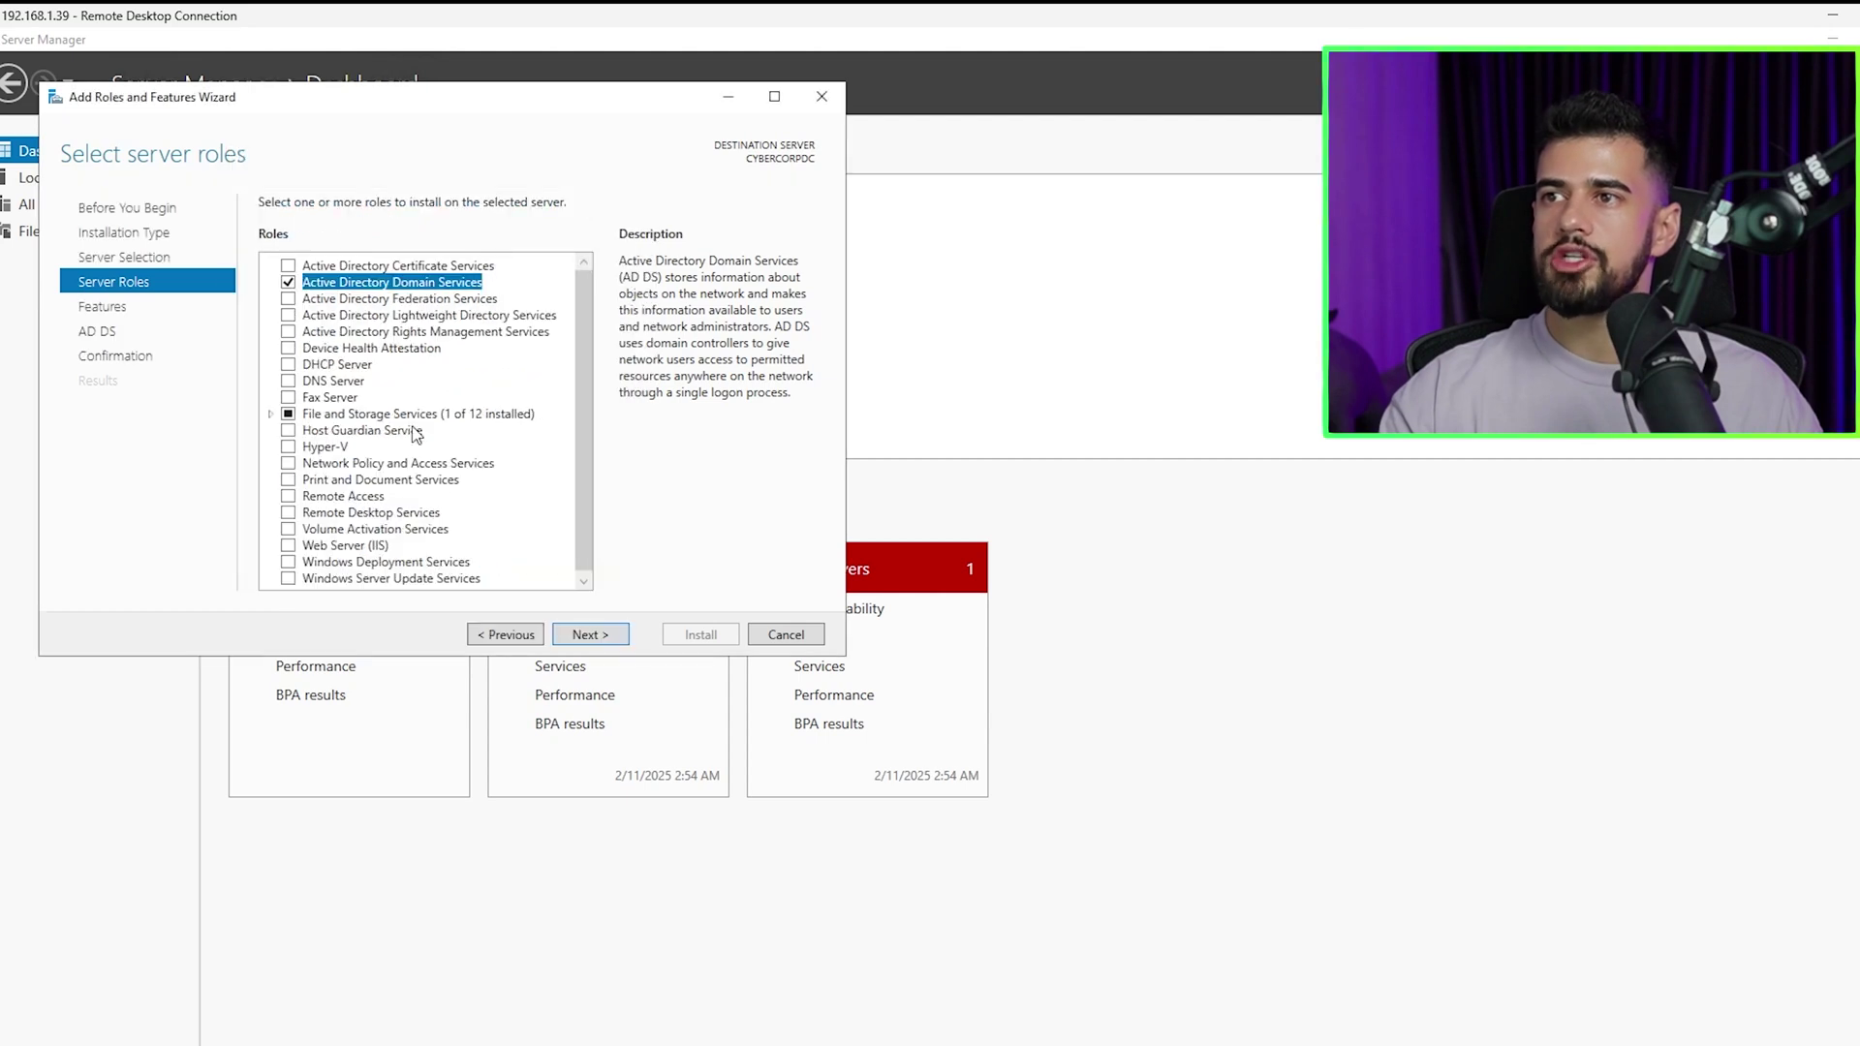
Step: Pass the features and confirmation pages, start the install, and close the wizard
left_click(600, 635)
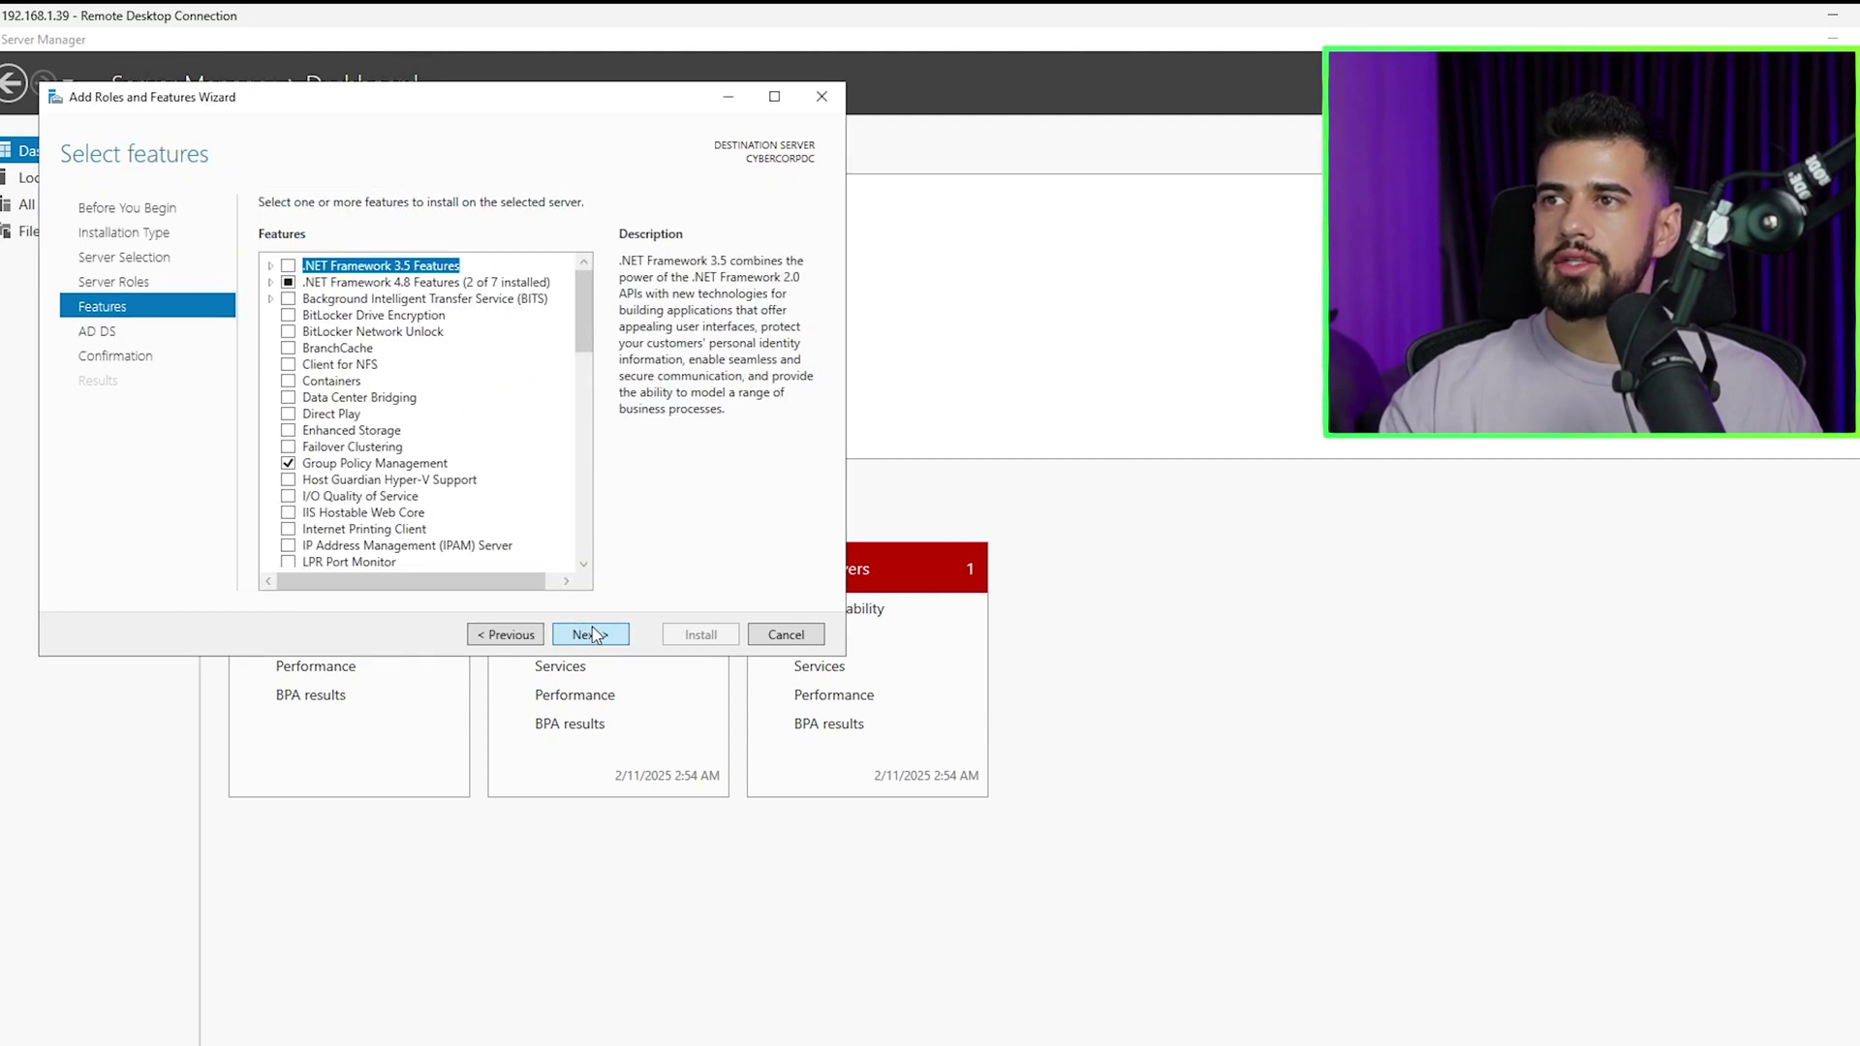
left_click(592, 635)
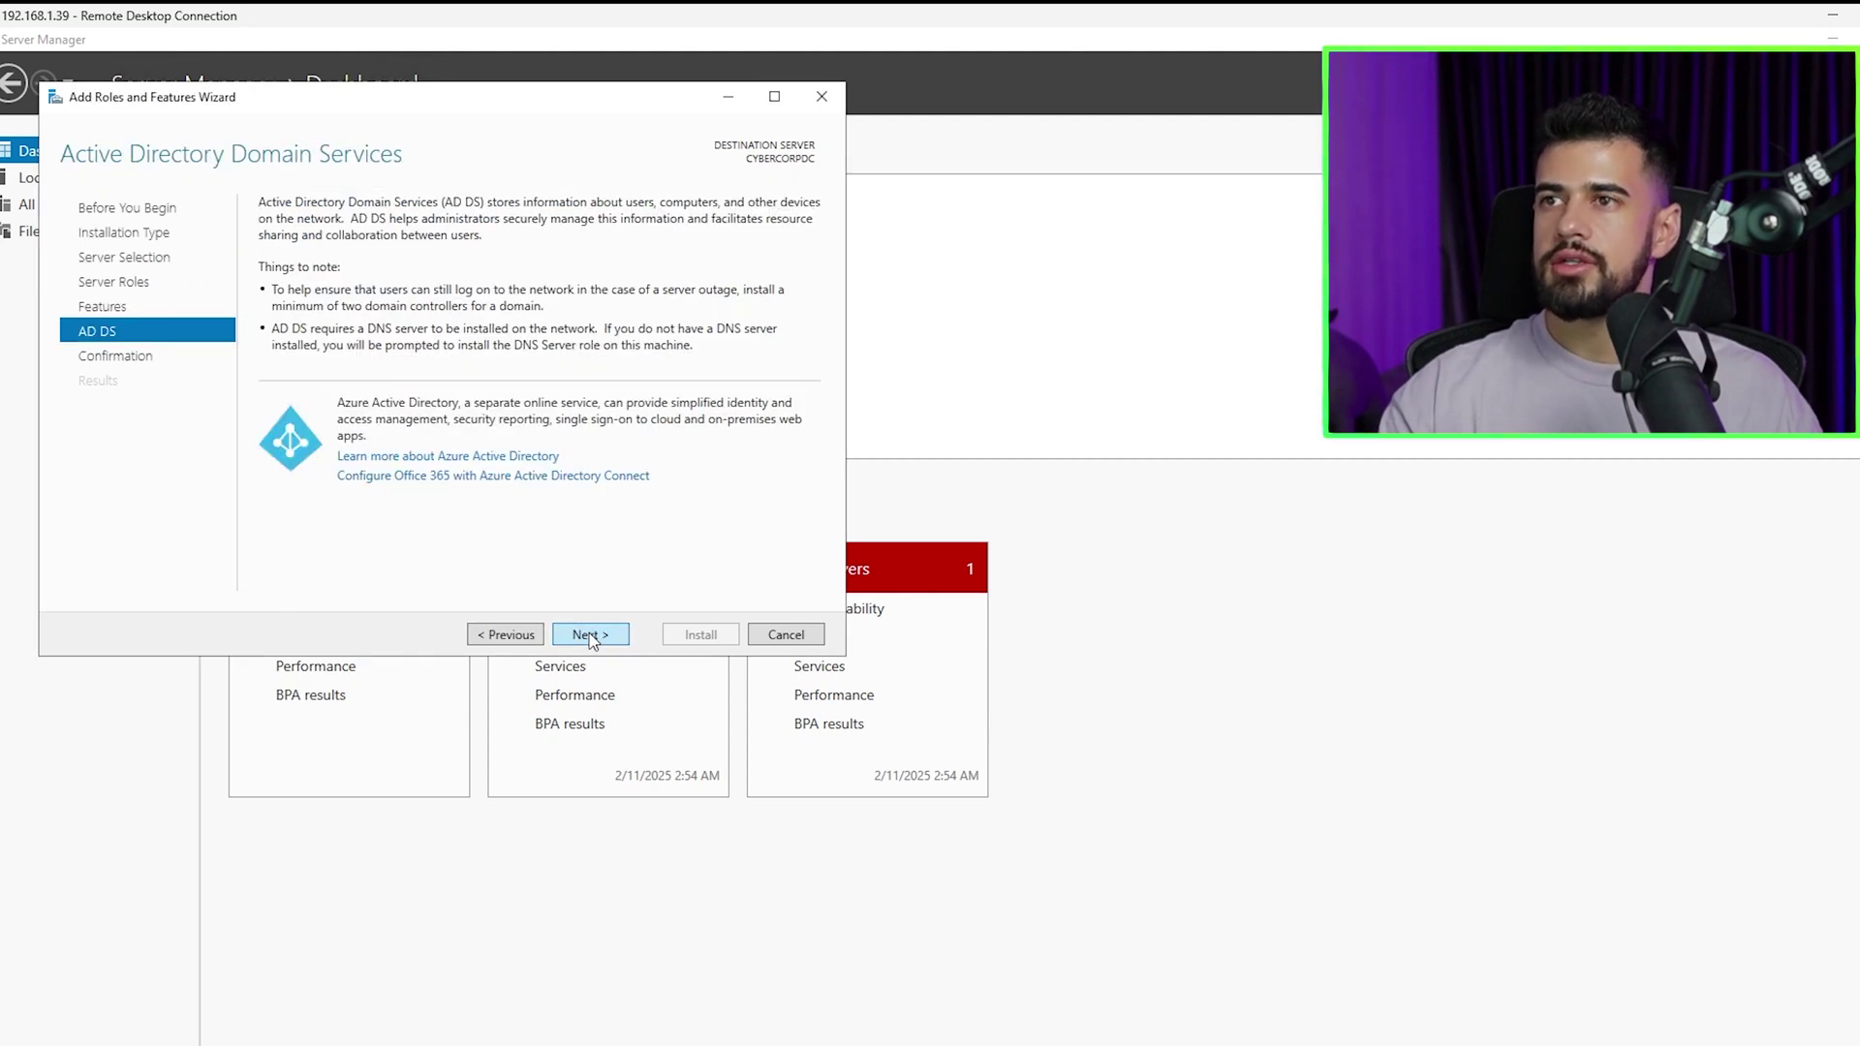
left_click(591, 634)
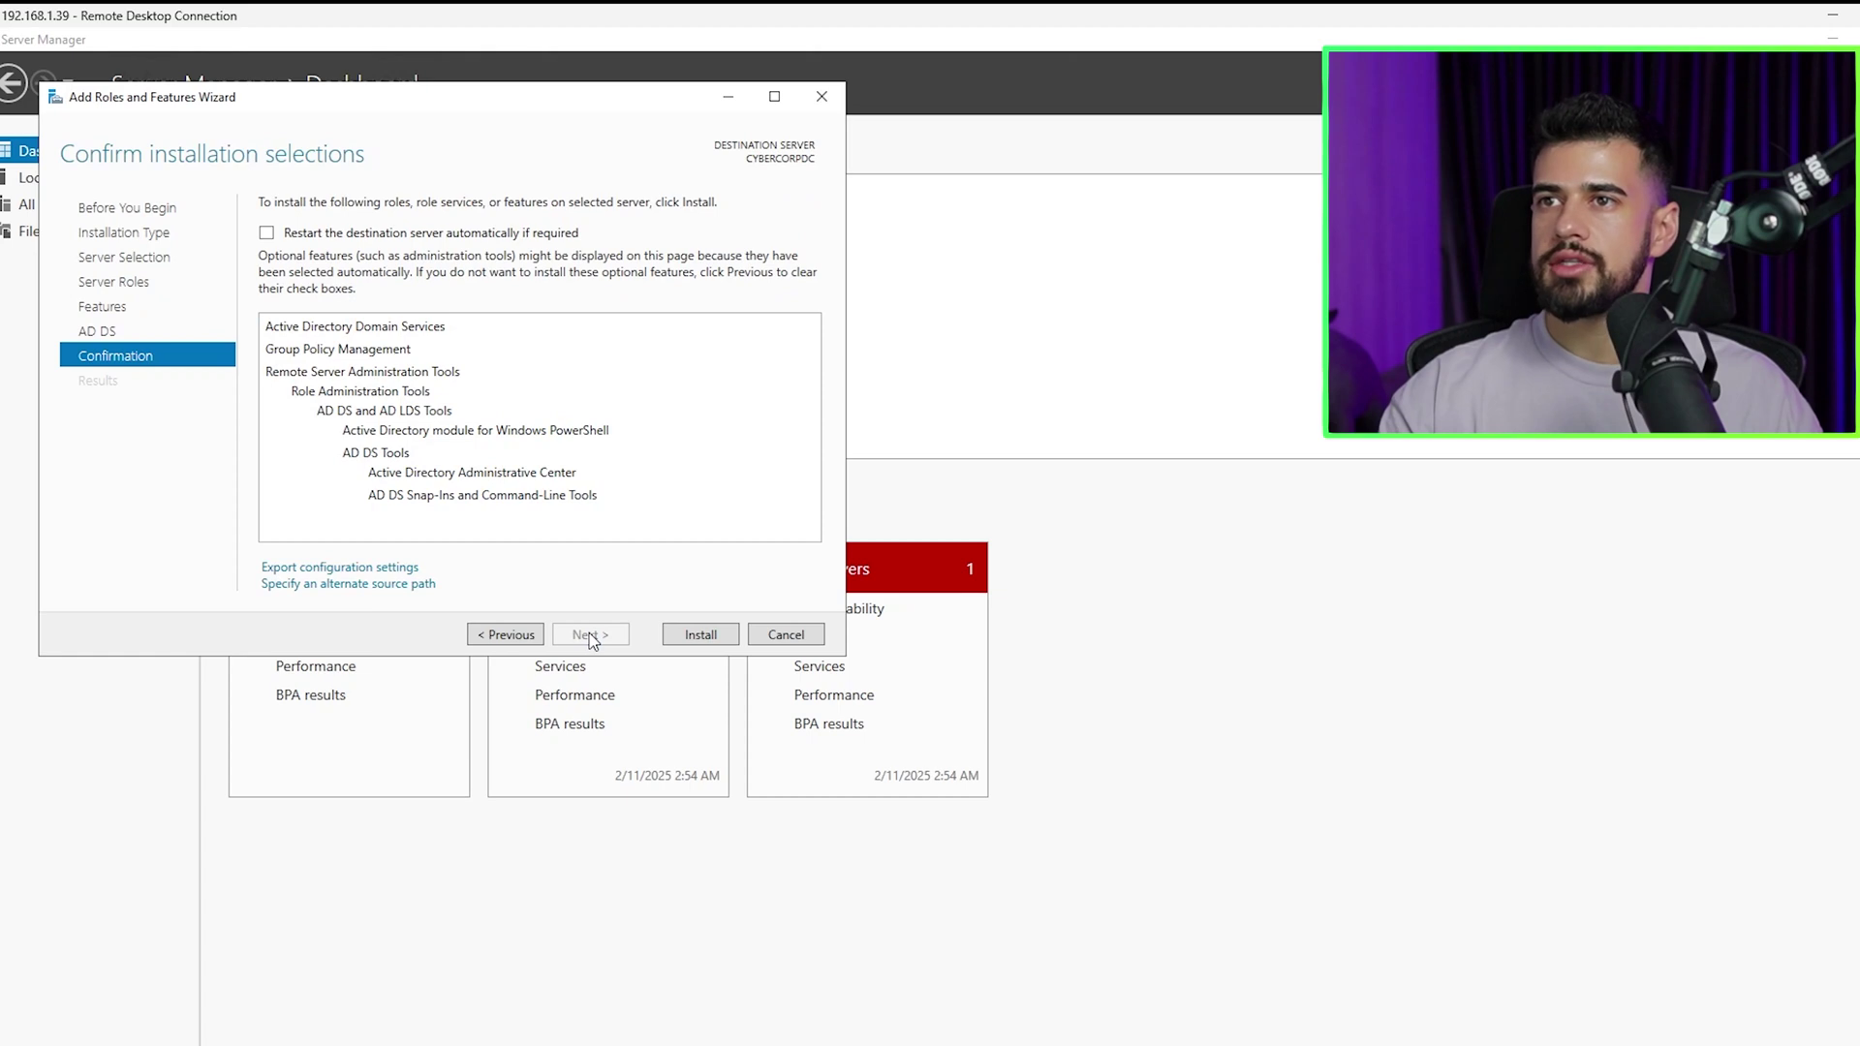
left_click(700, 639)
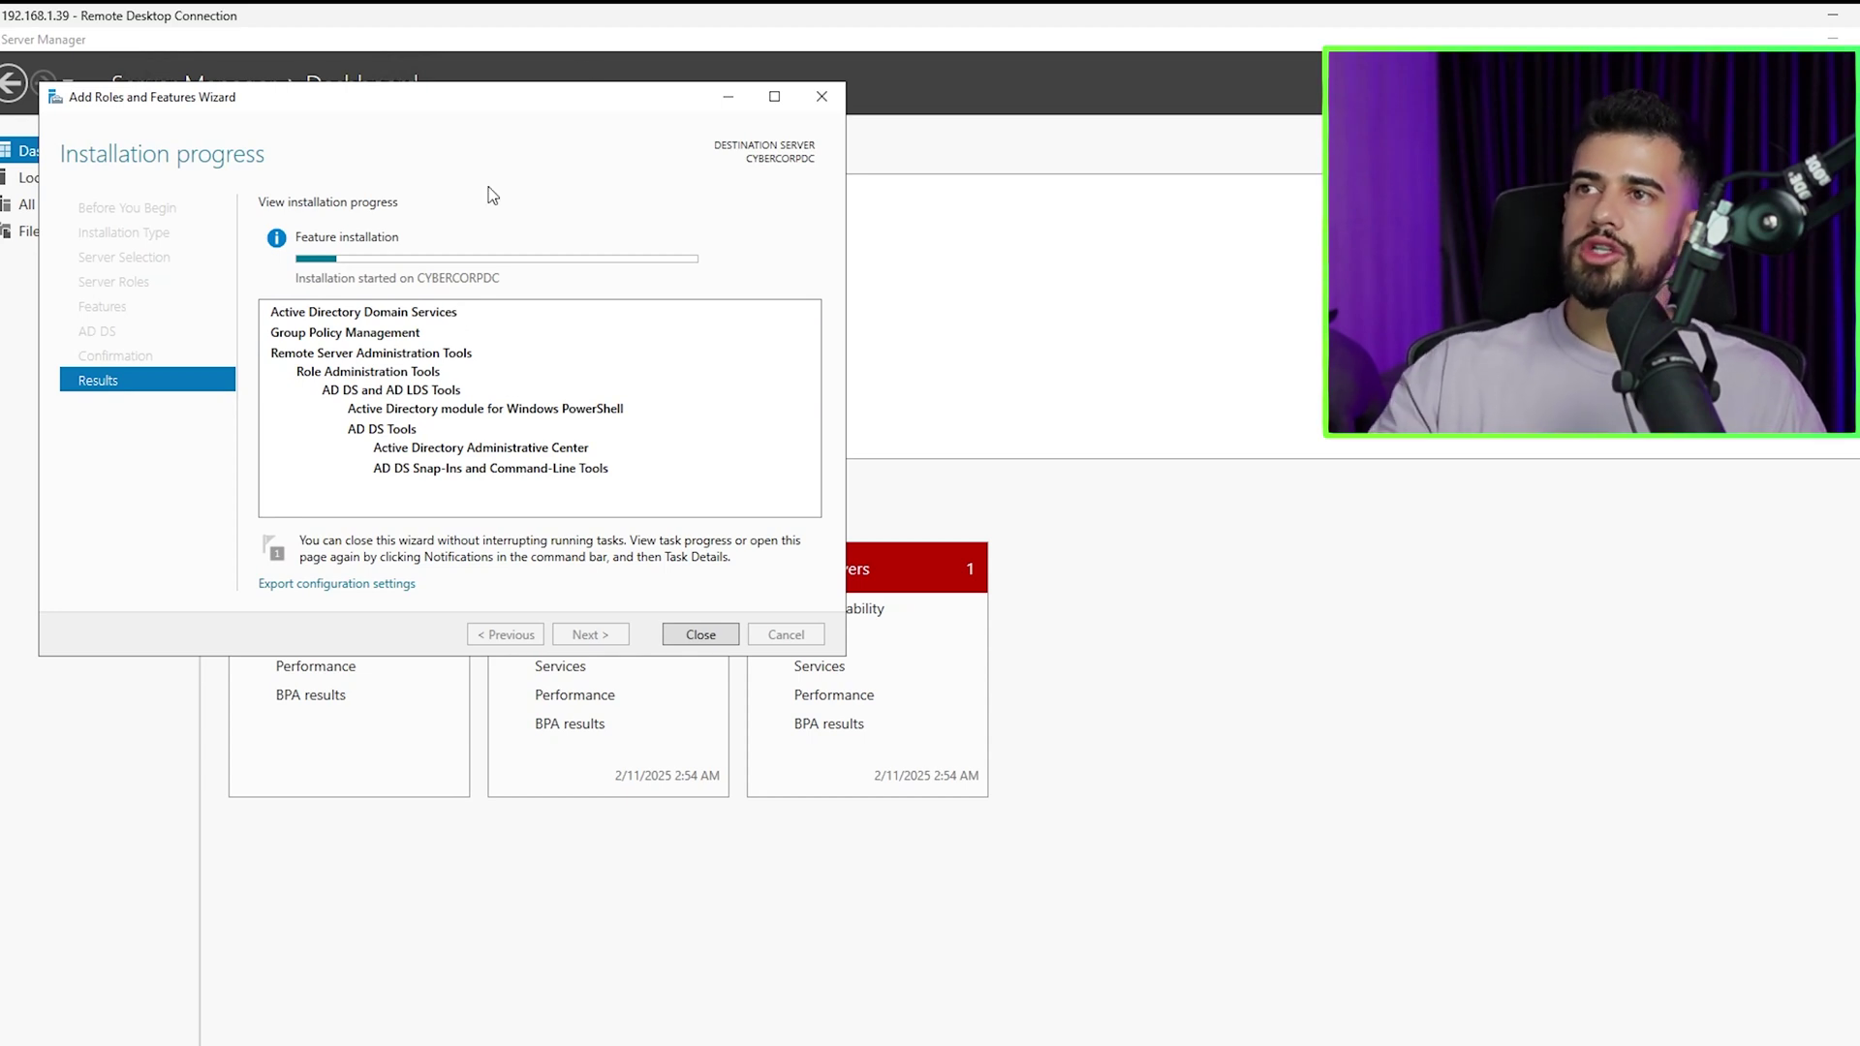
left_click(709, 639)
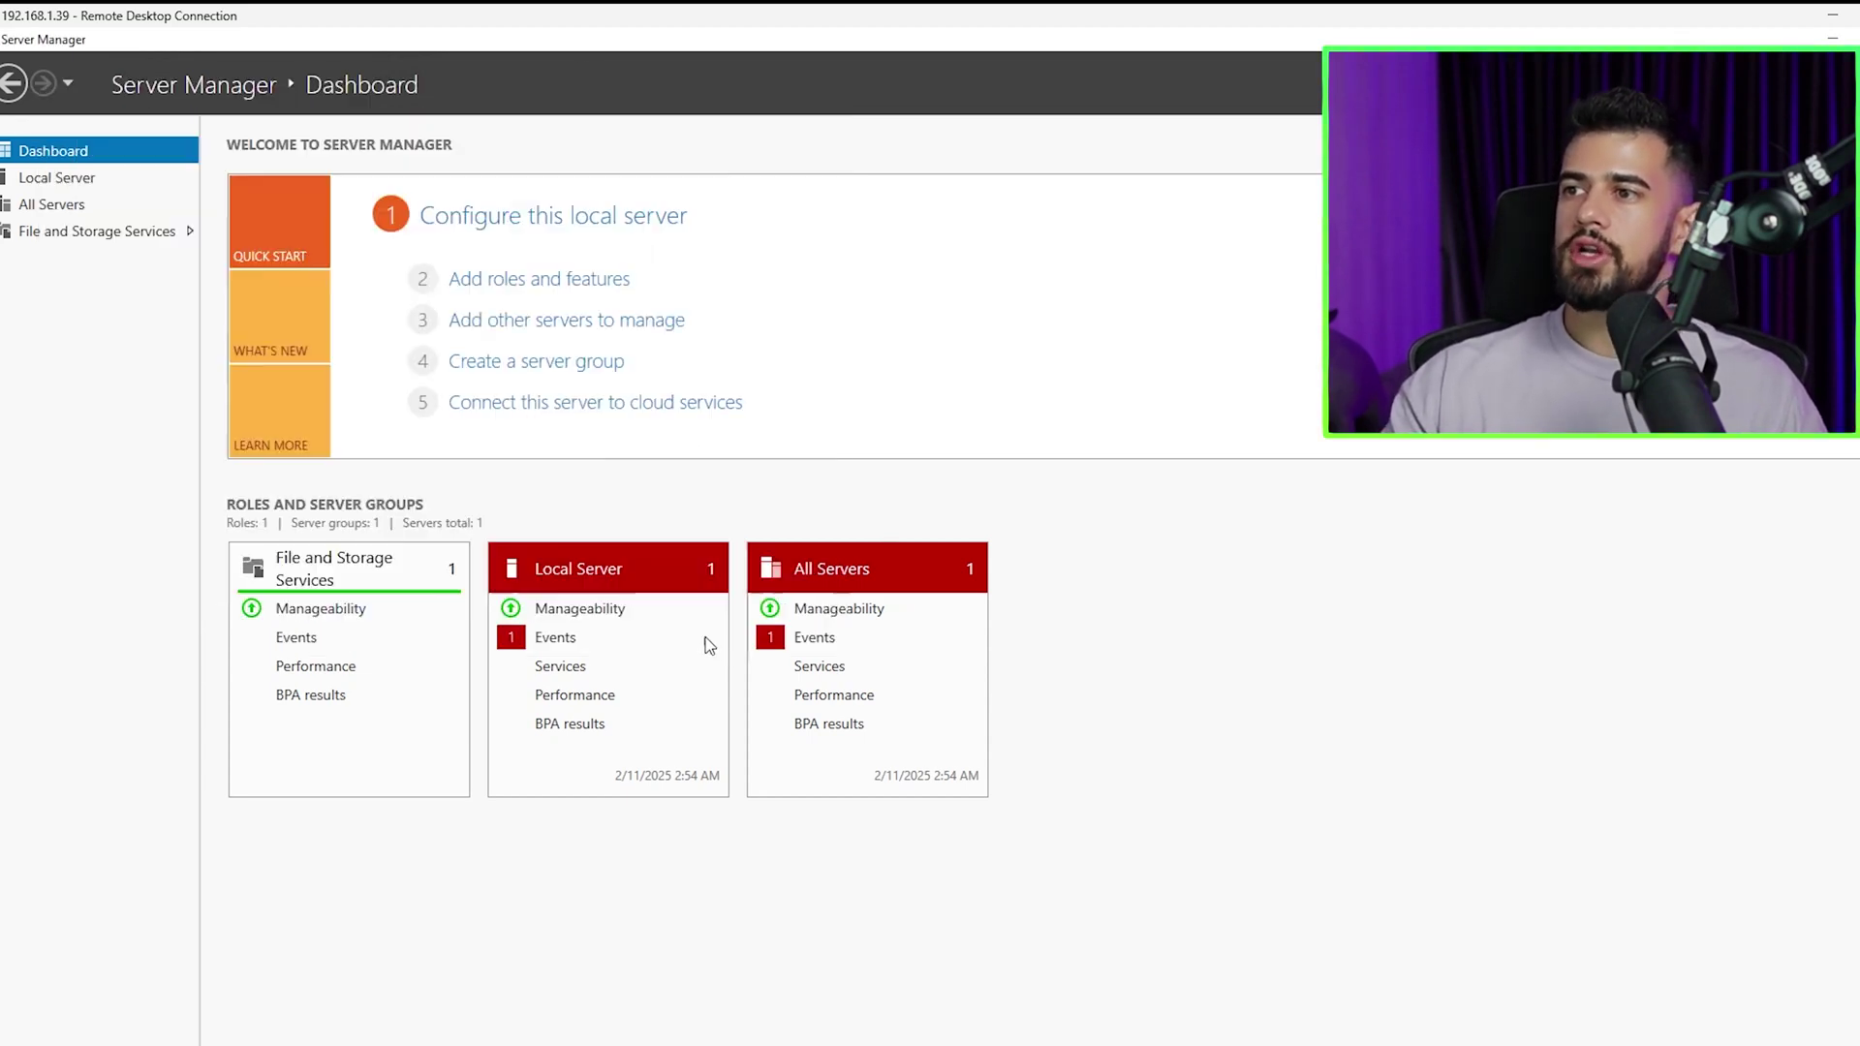
Step: Promote the server to a domain controller from notifications, choosing a new forest
left_click(1684, 84)
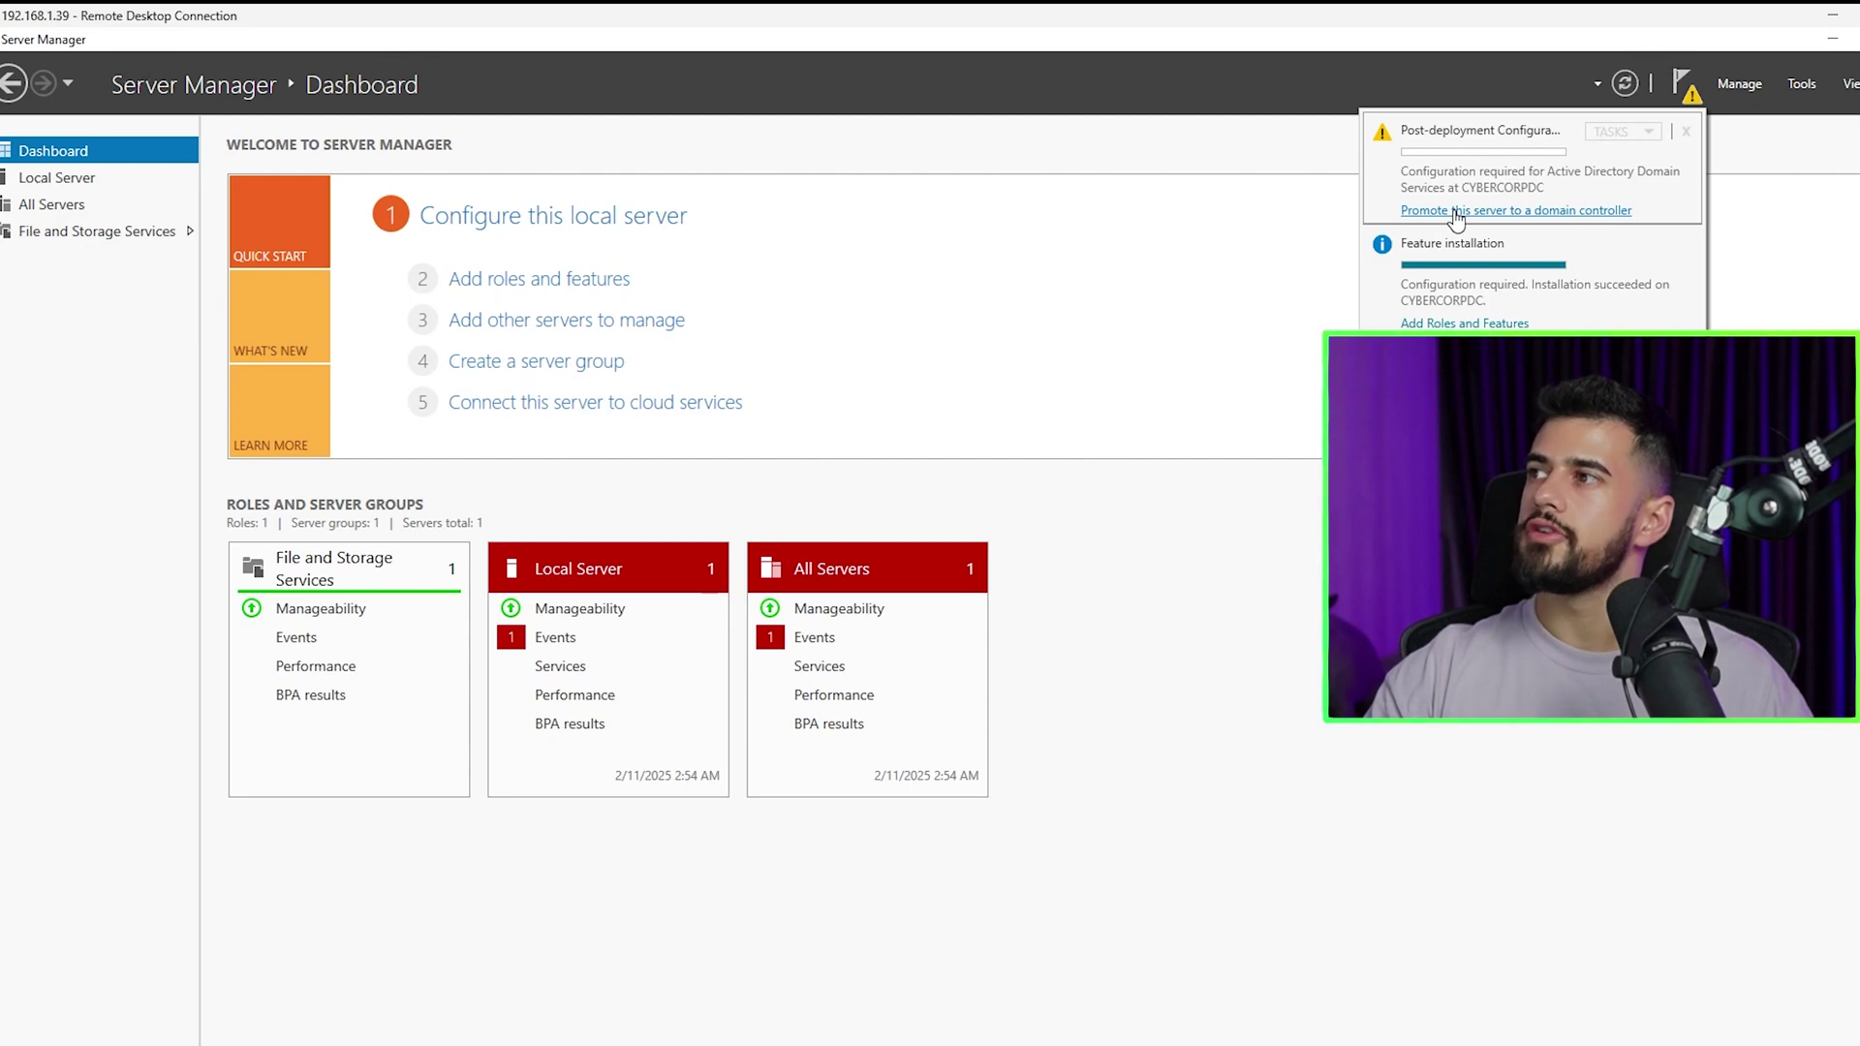
mouse_move(1515, 211)
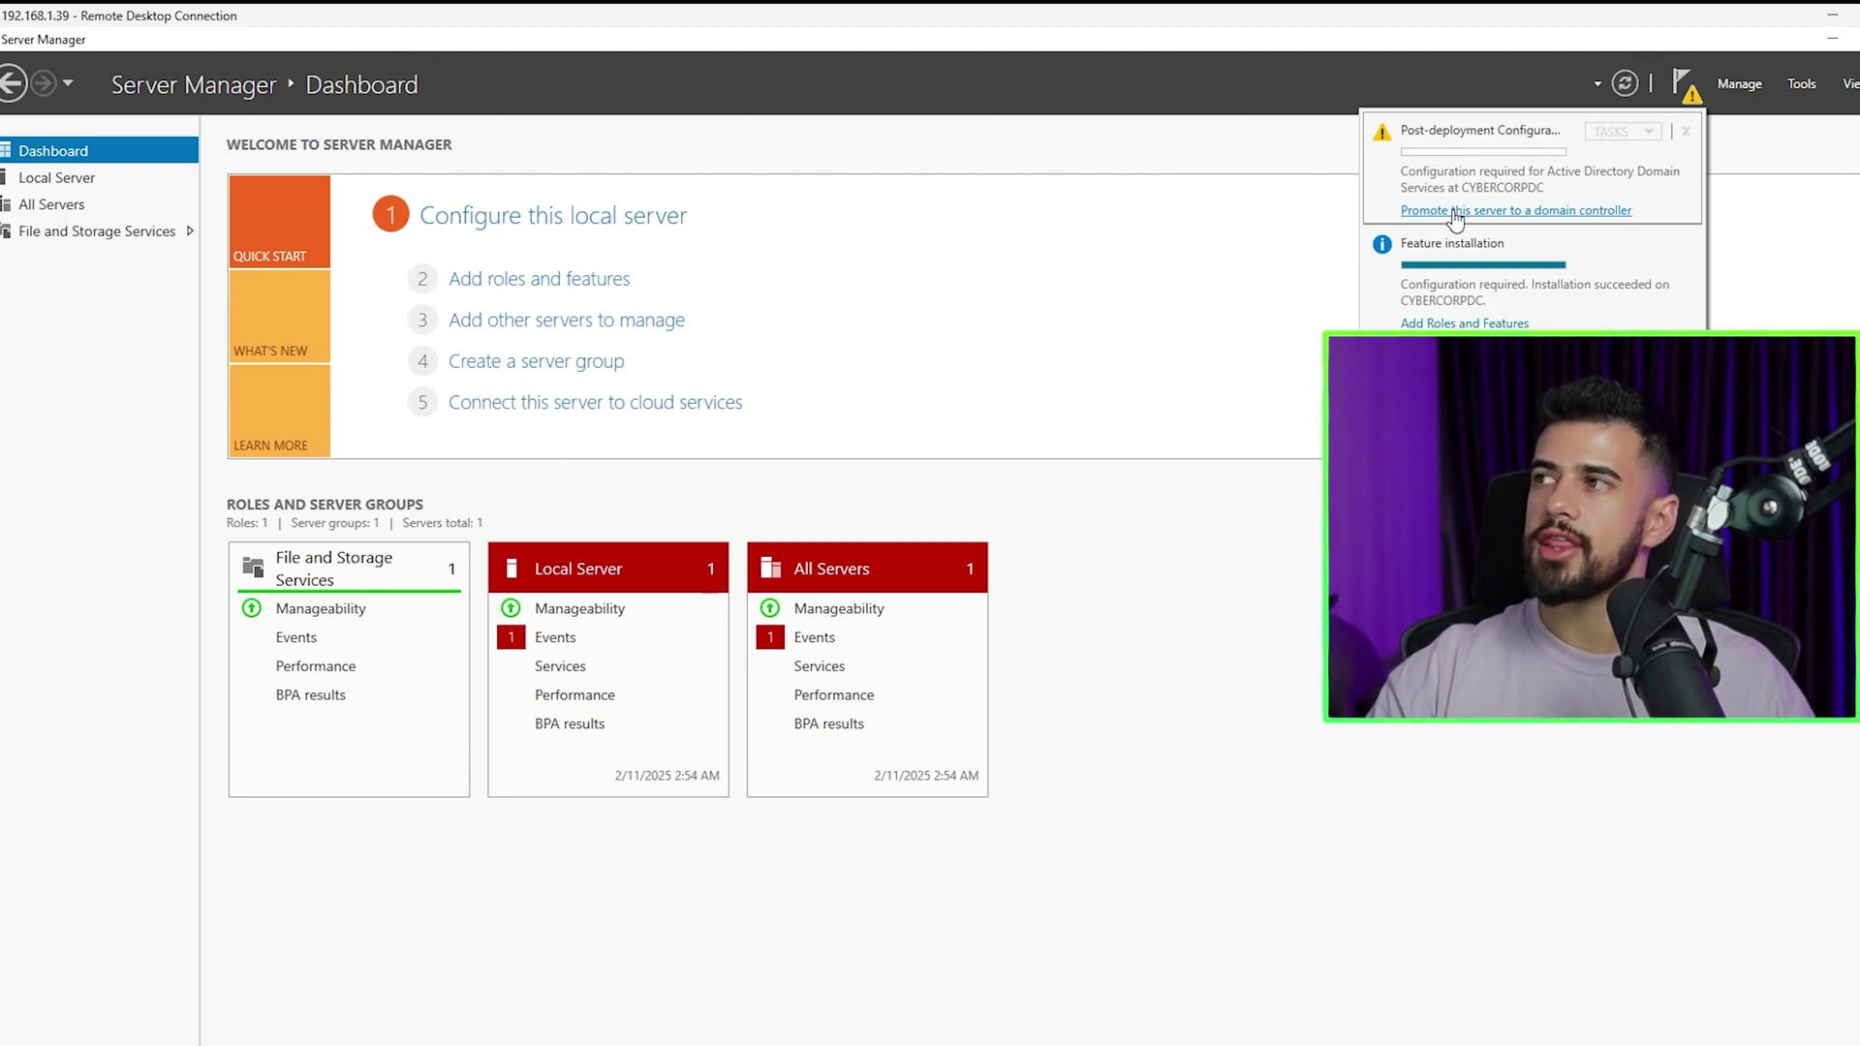
left_click(1455, 210)
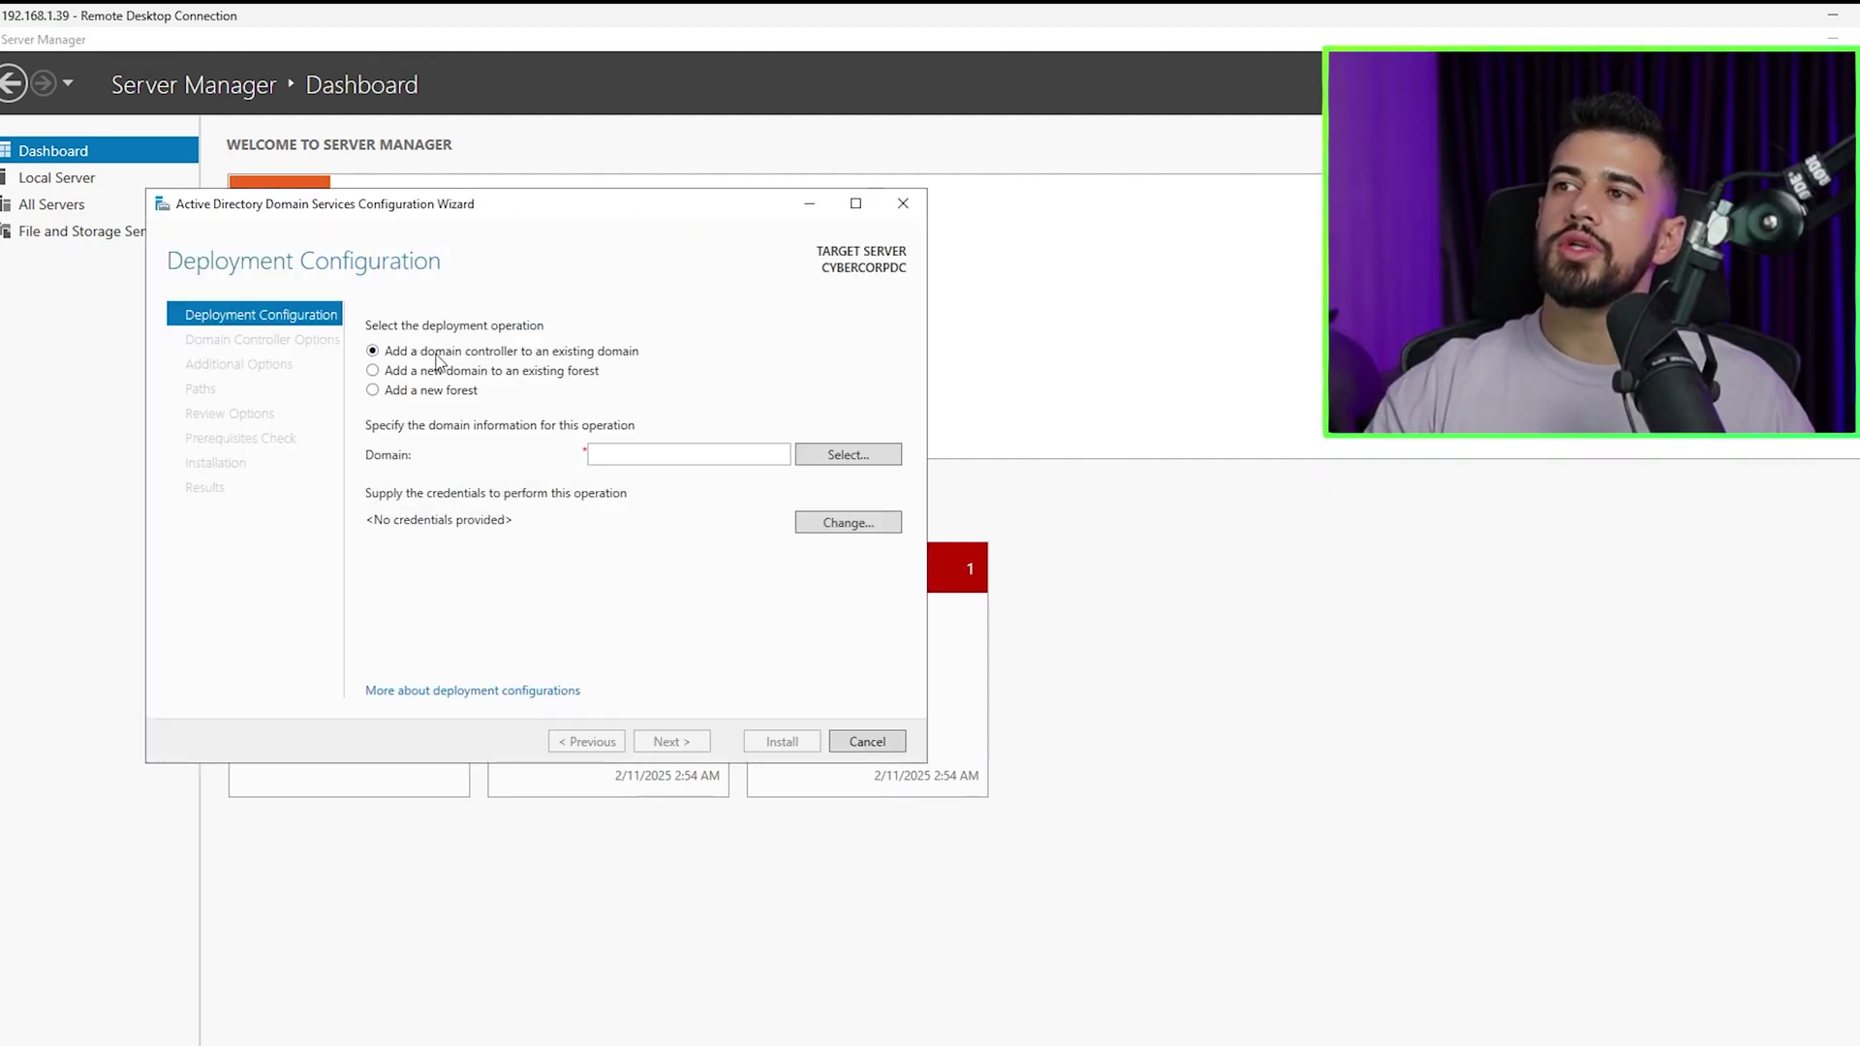
left_click(374, 390)
Step: Name the root domain youtube.local and set the DSRM password
left_click(682, 453)
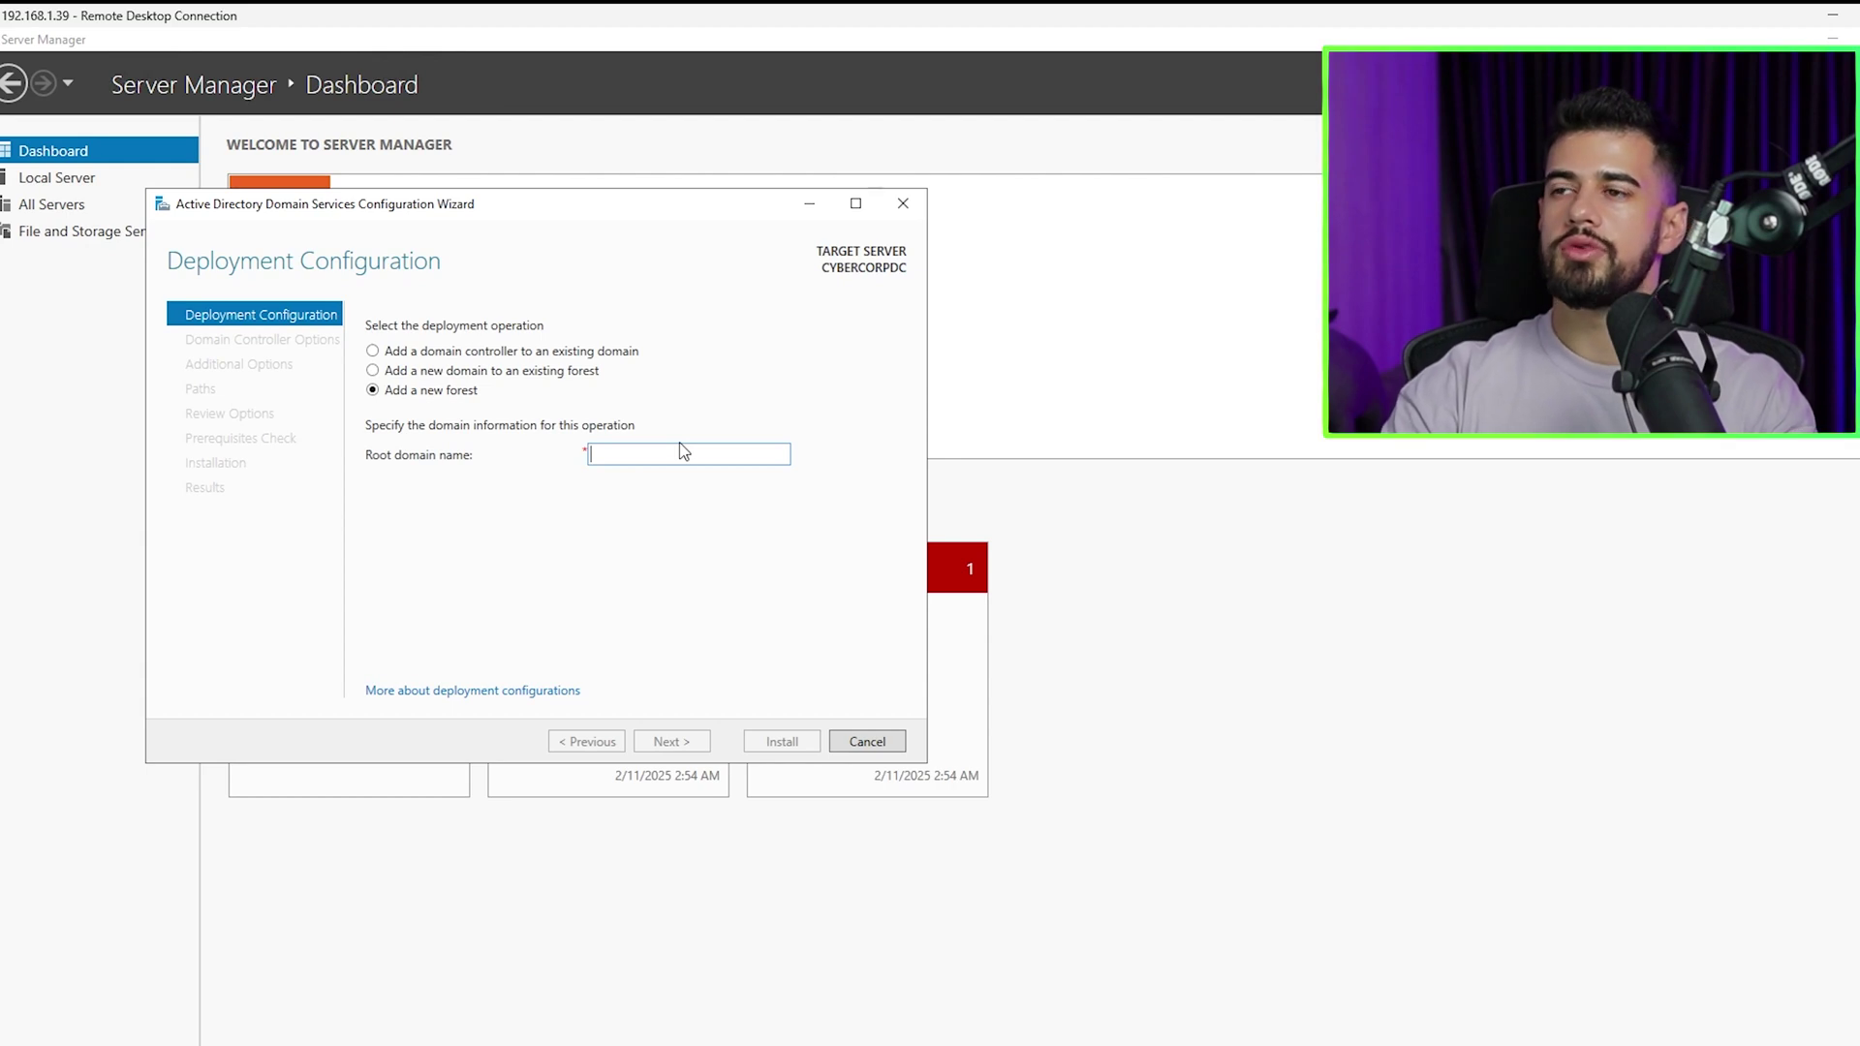
type("youtube.local")
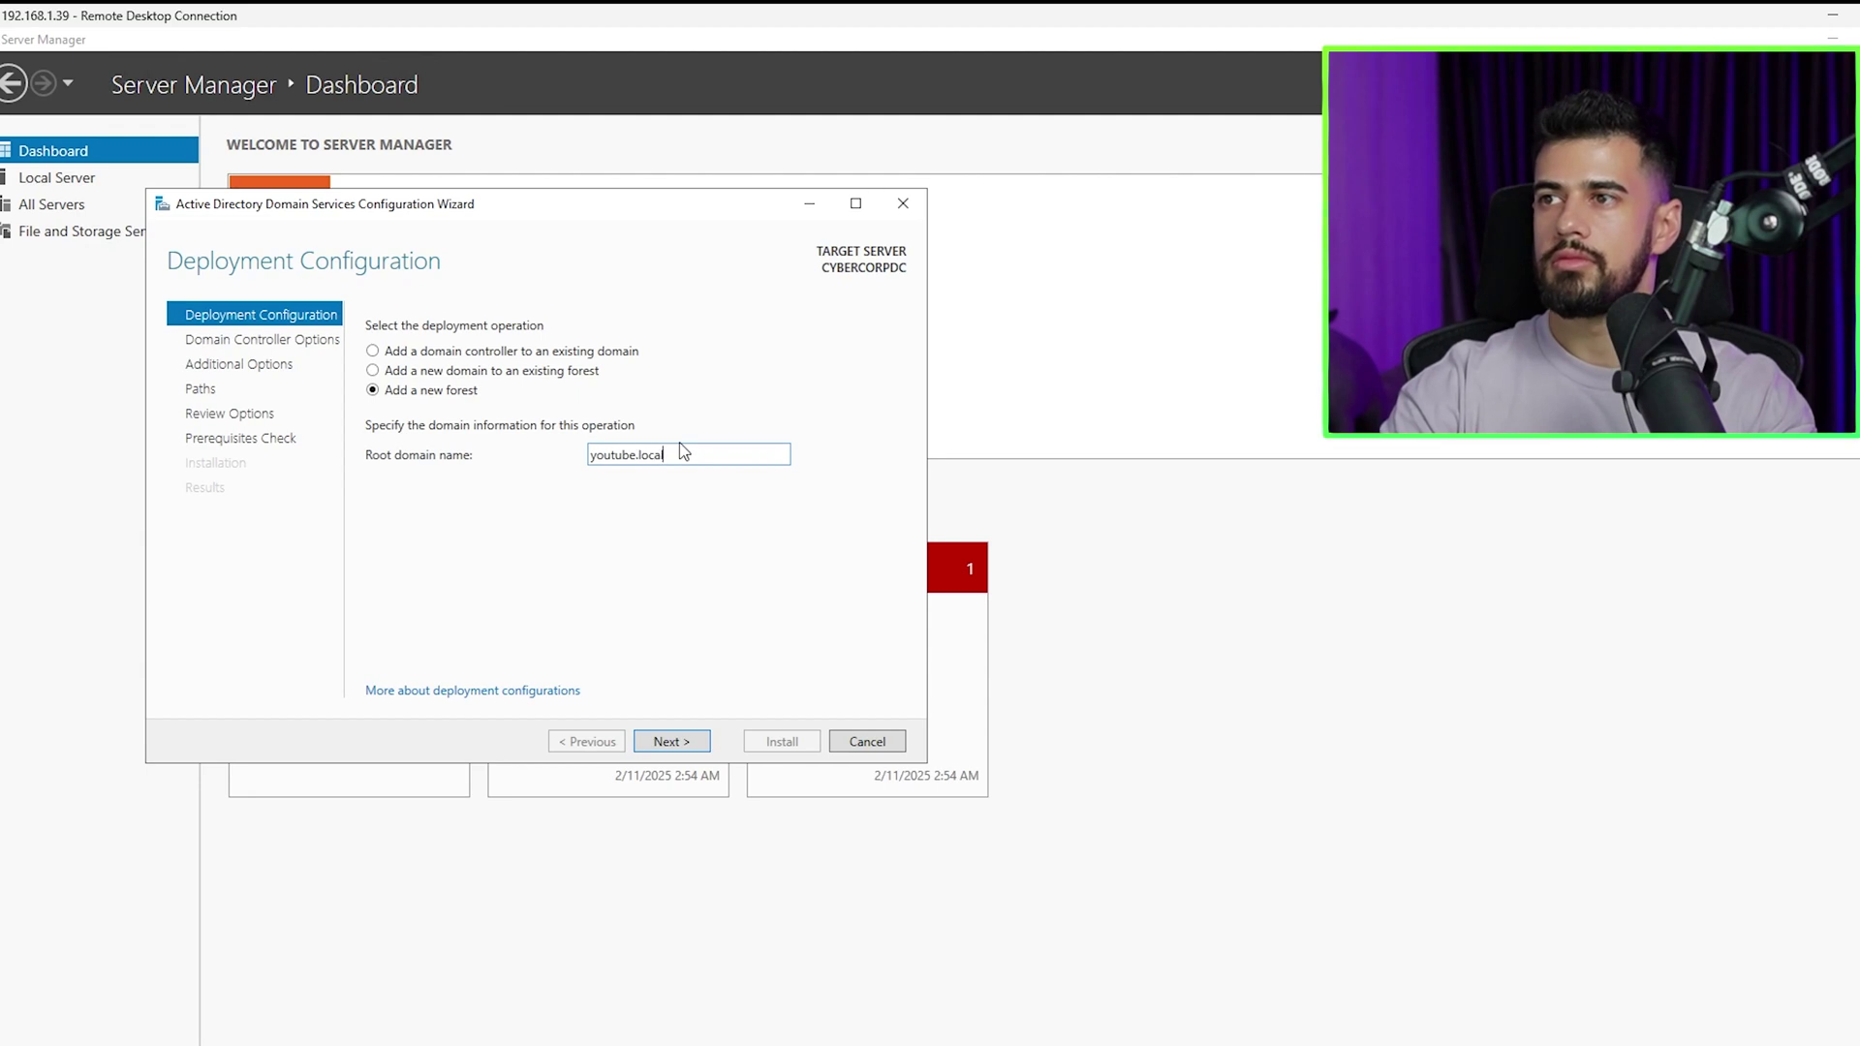
key("Return")
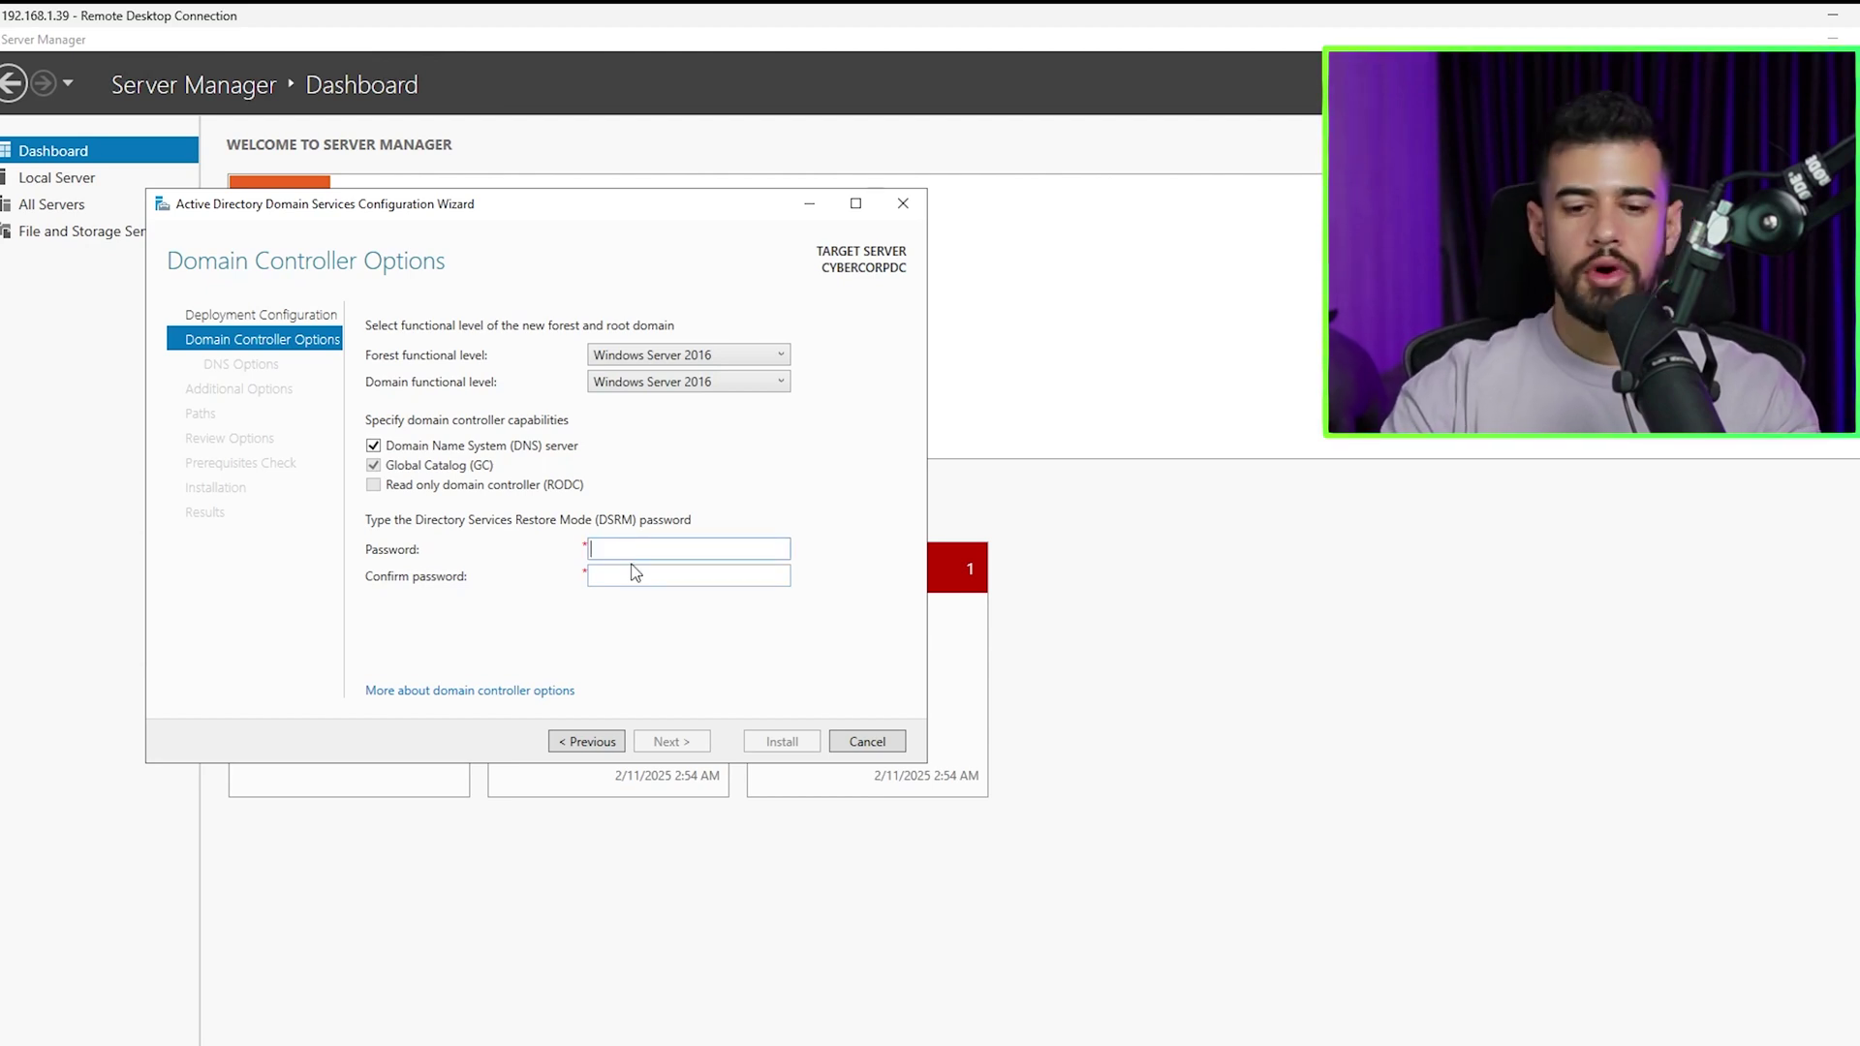
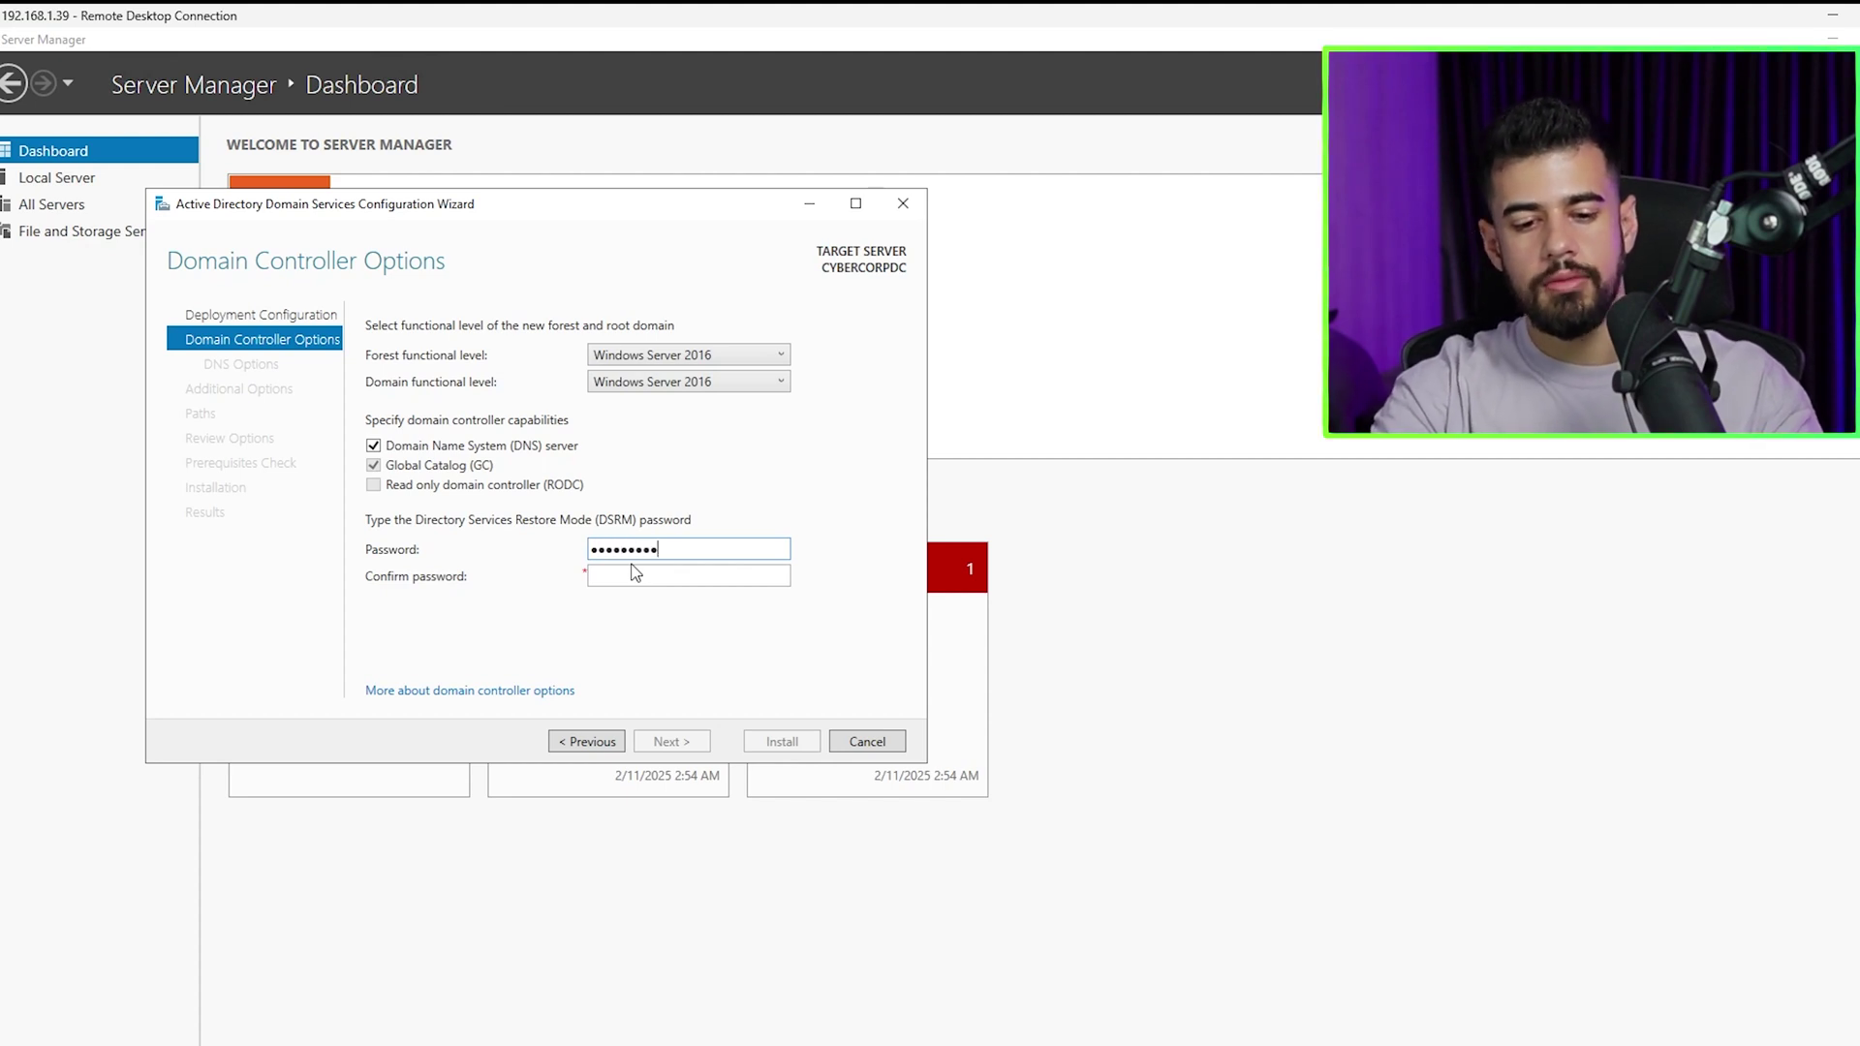
left_click(633, 573)
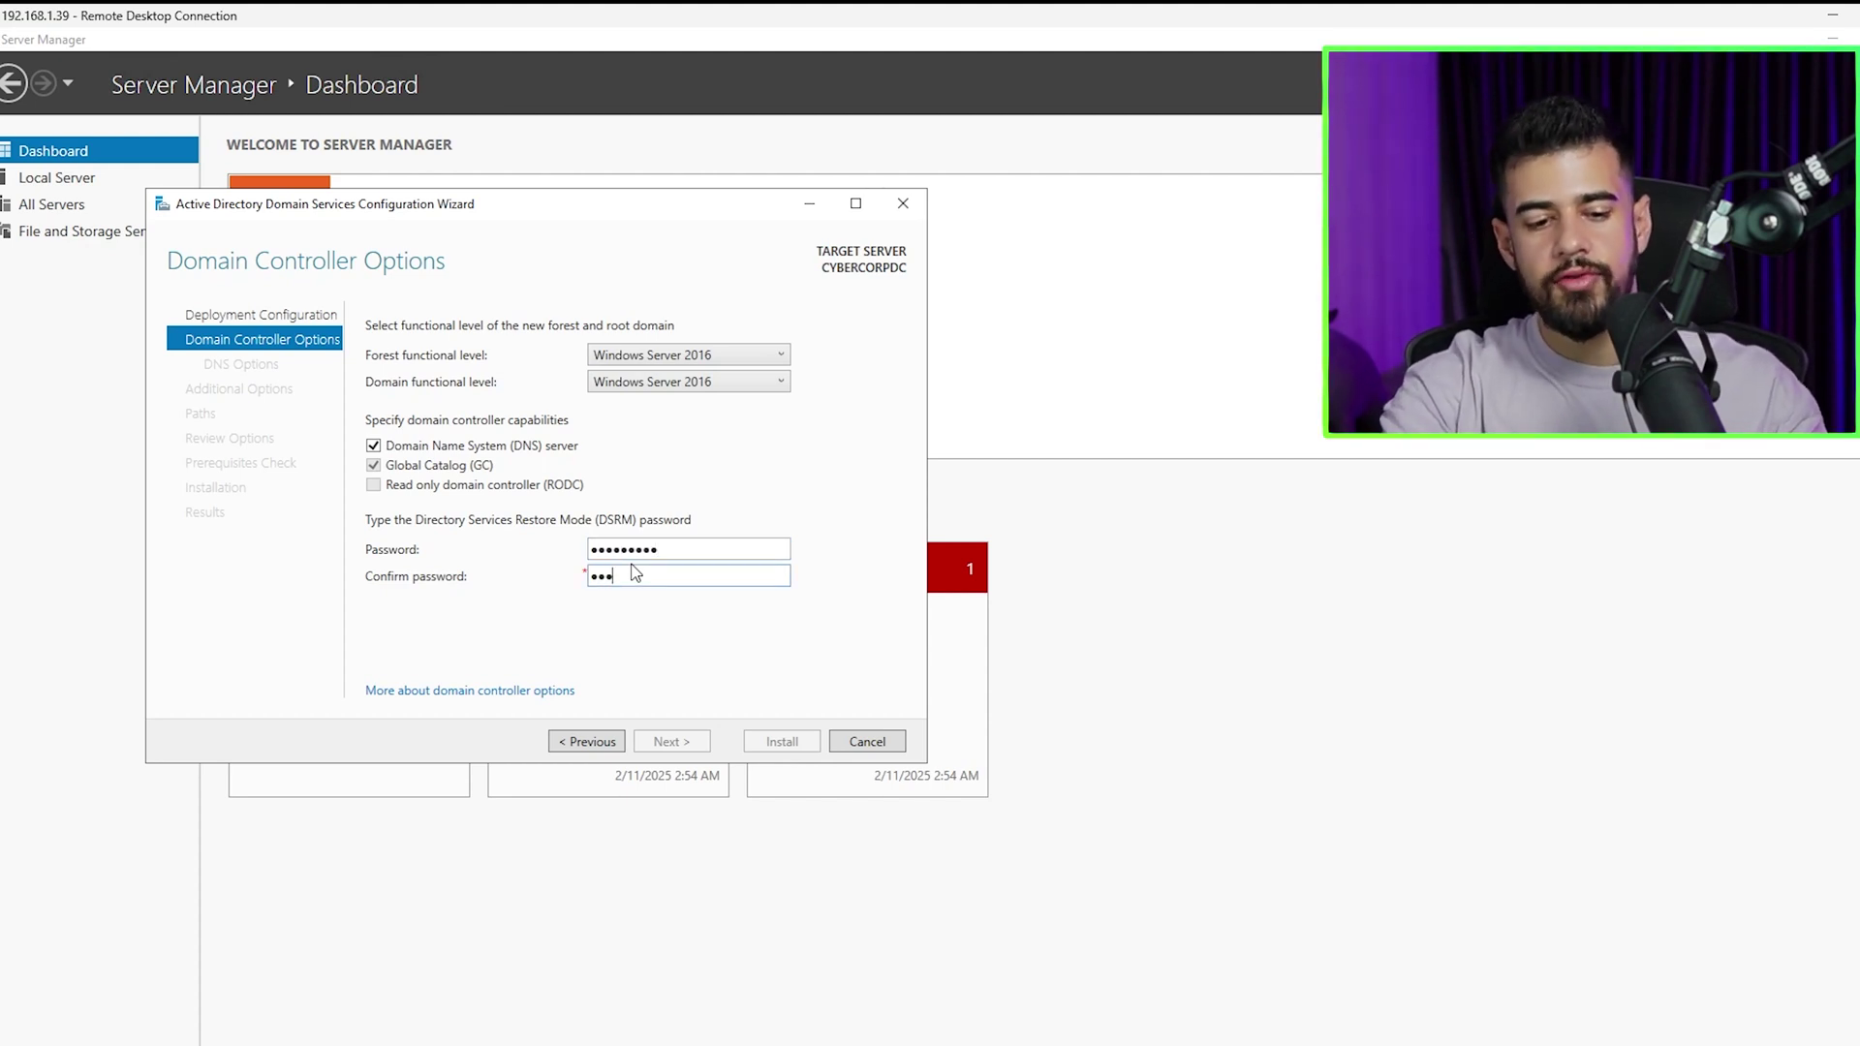
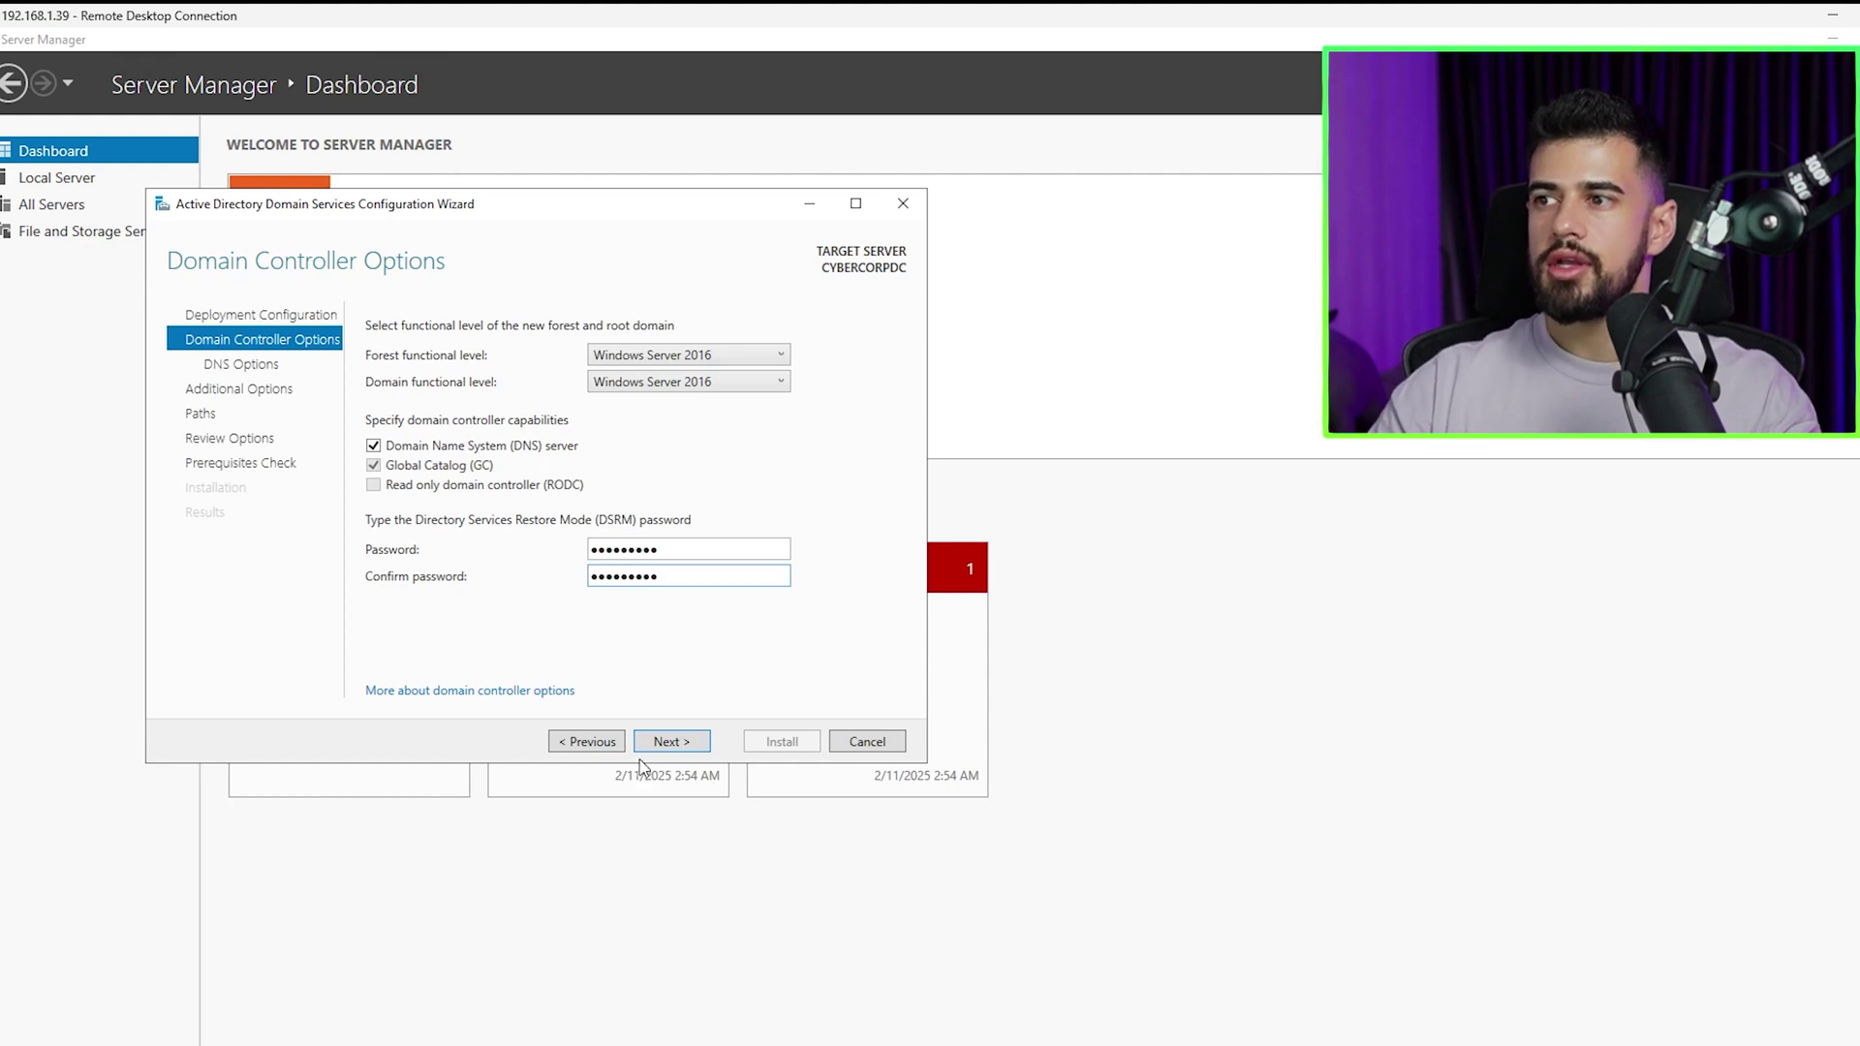
left_click(648, 750)
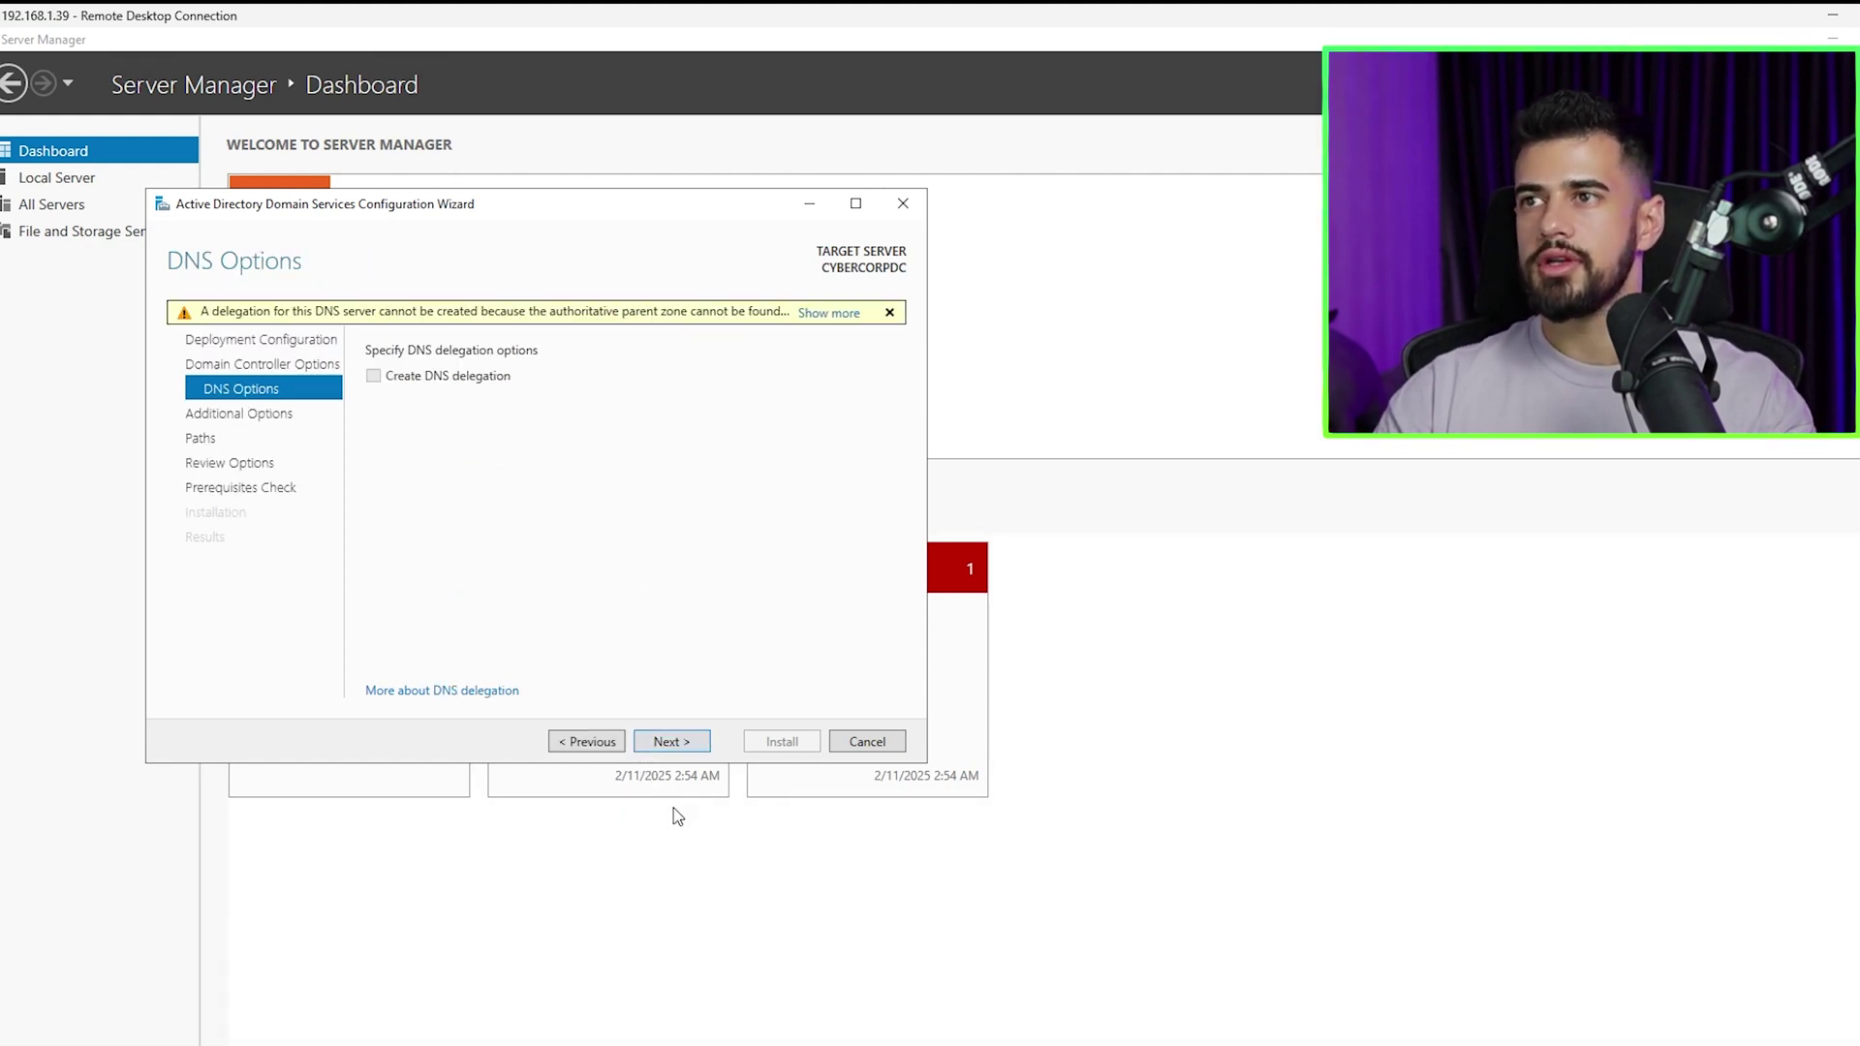
Step: Accept the DNS warning, NetBIOS name YOUTUBE and default paths, then install after prerequisite checks pass
left_click(661, 745)
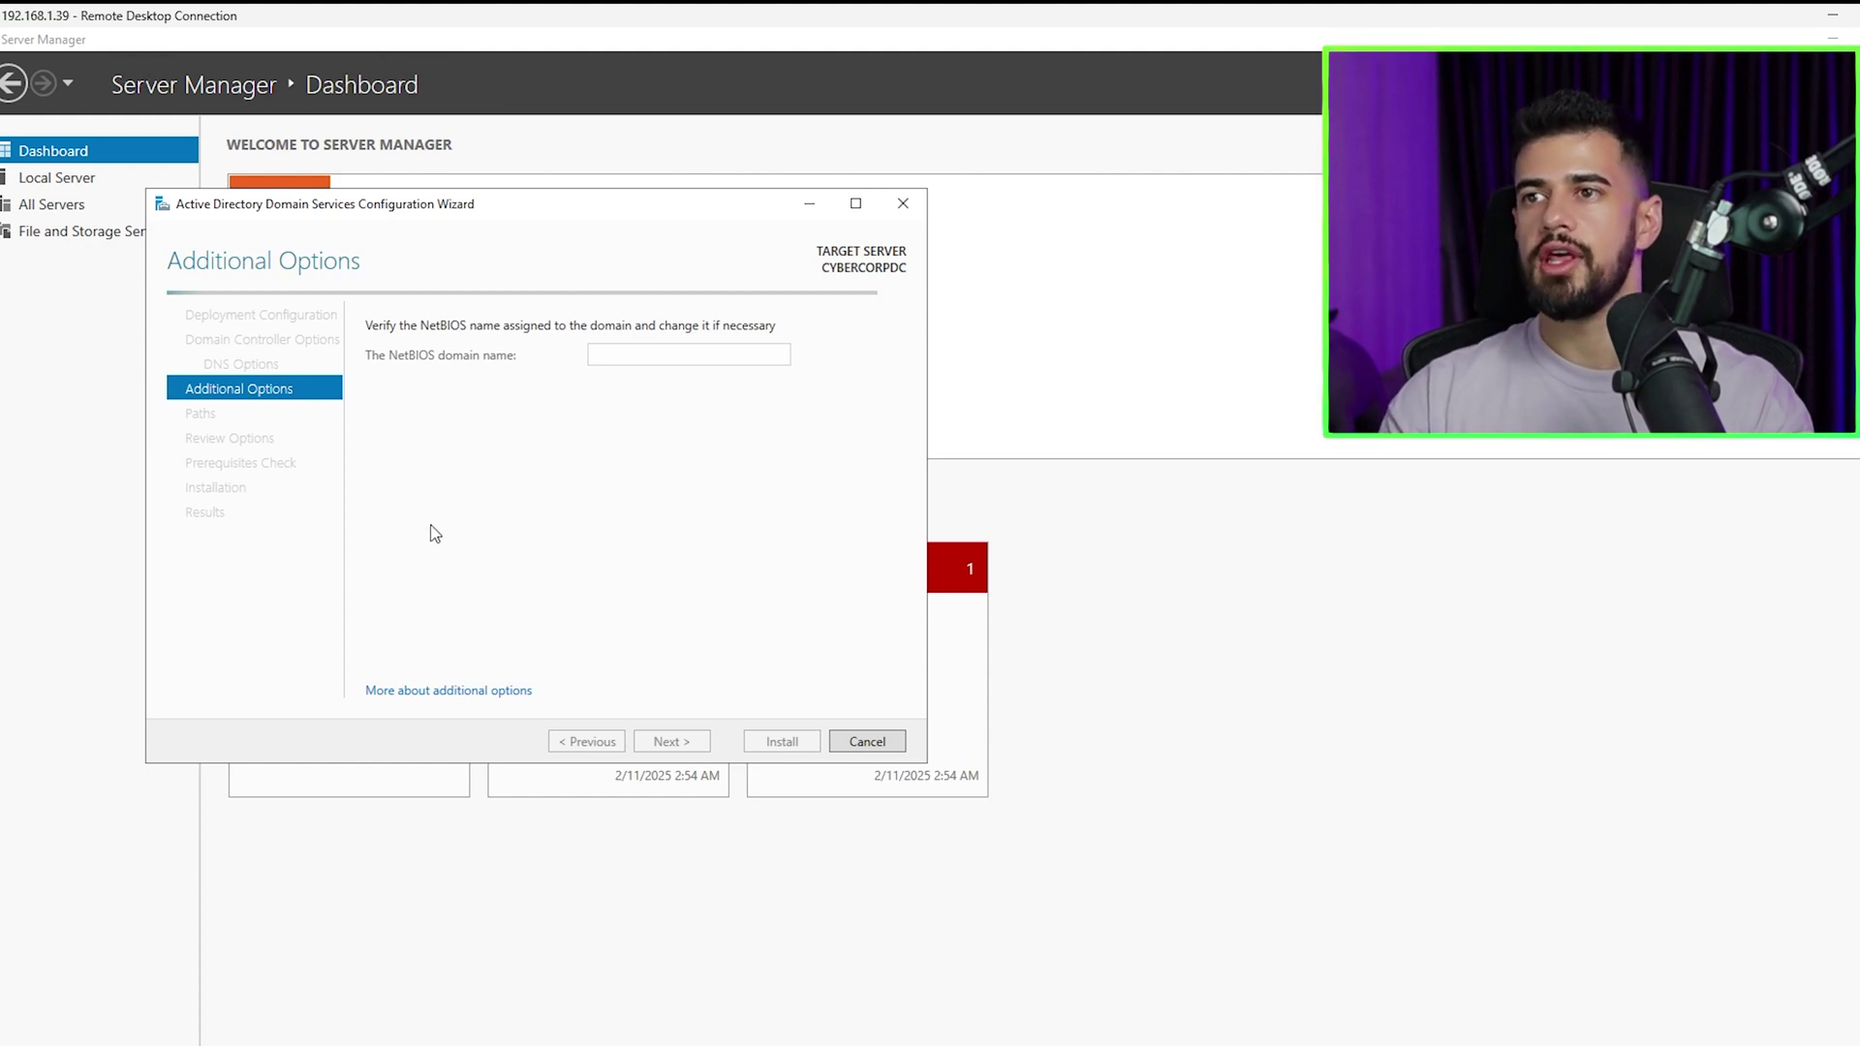
left_click(678, 741)
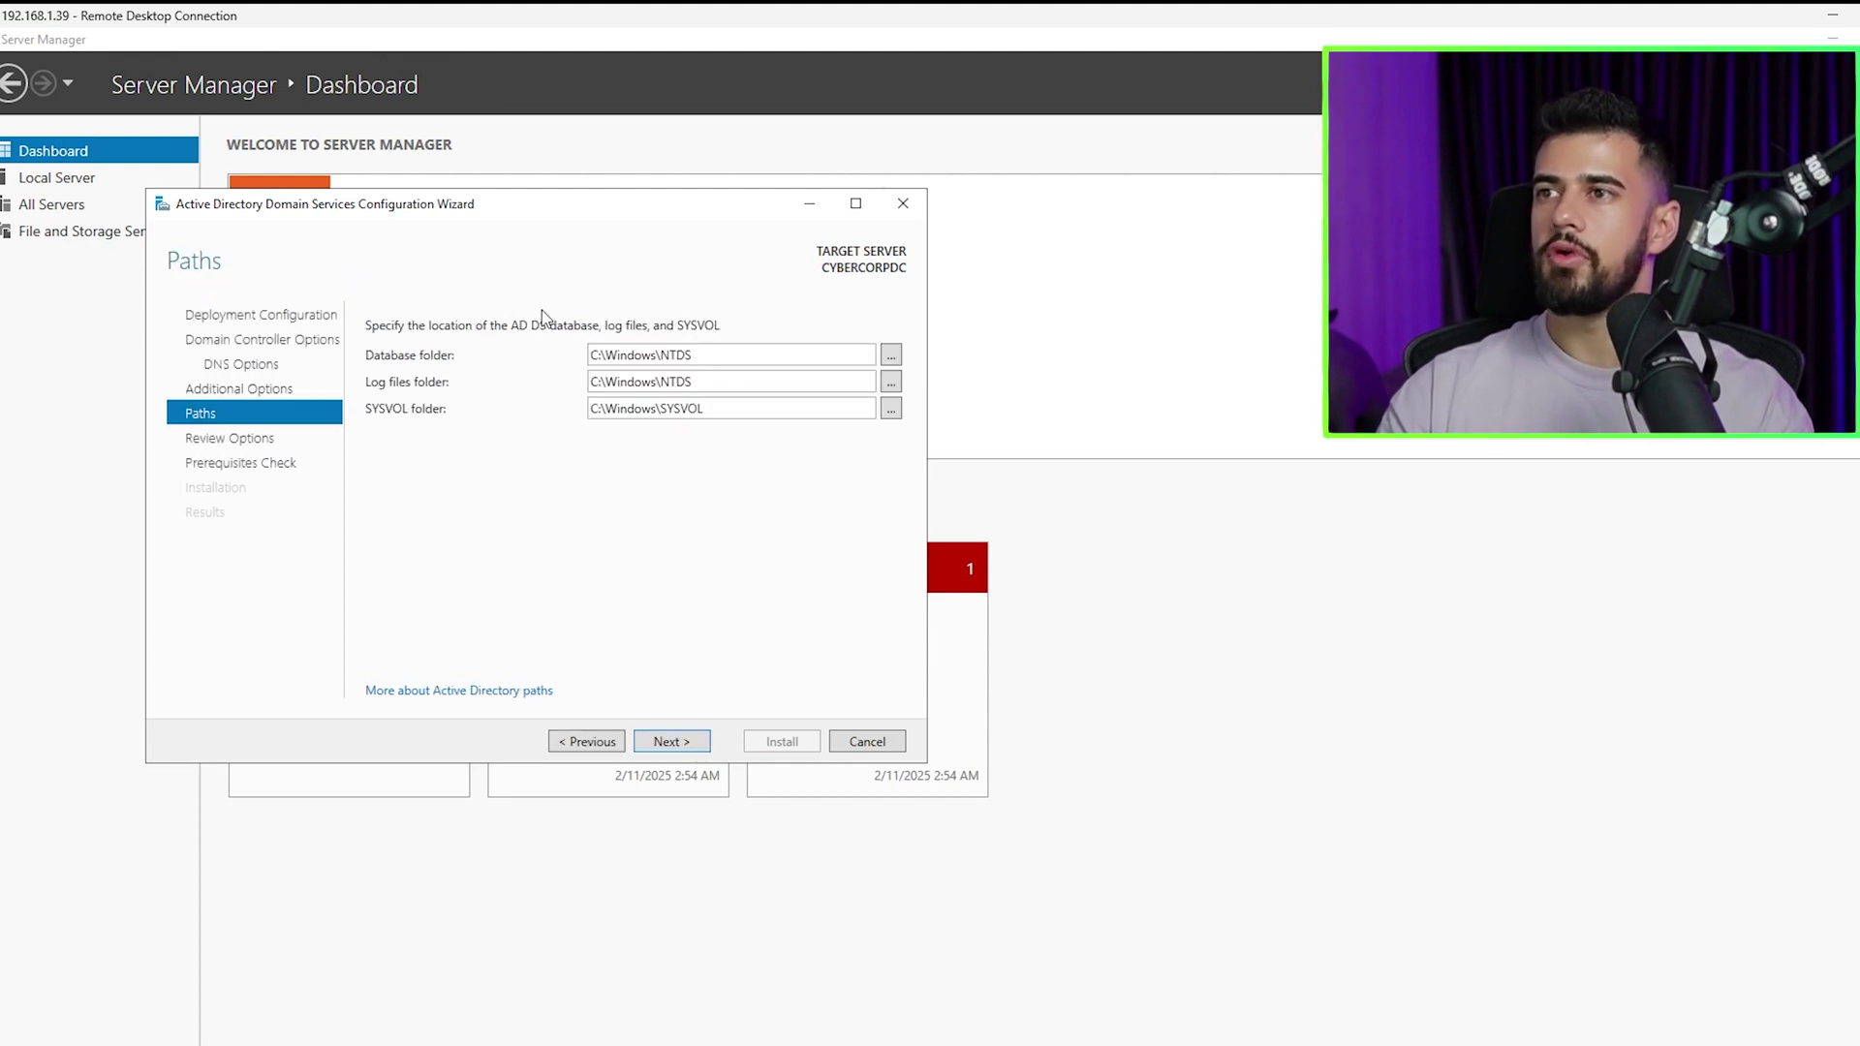
left_click(690, 744)
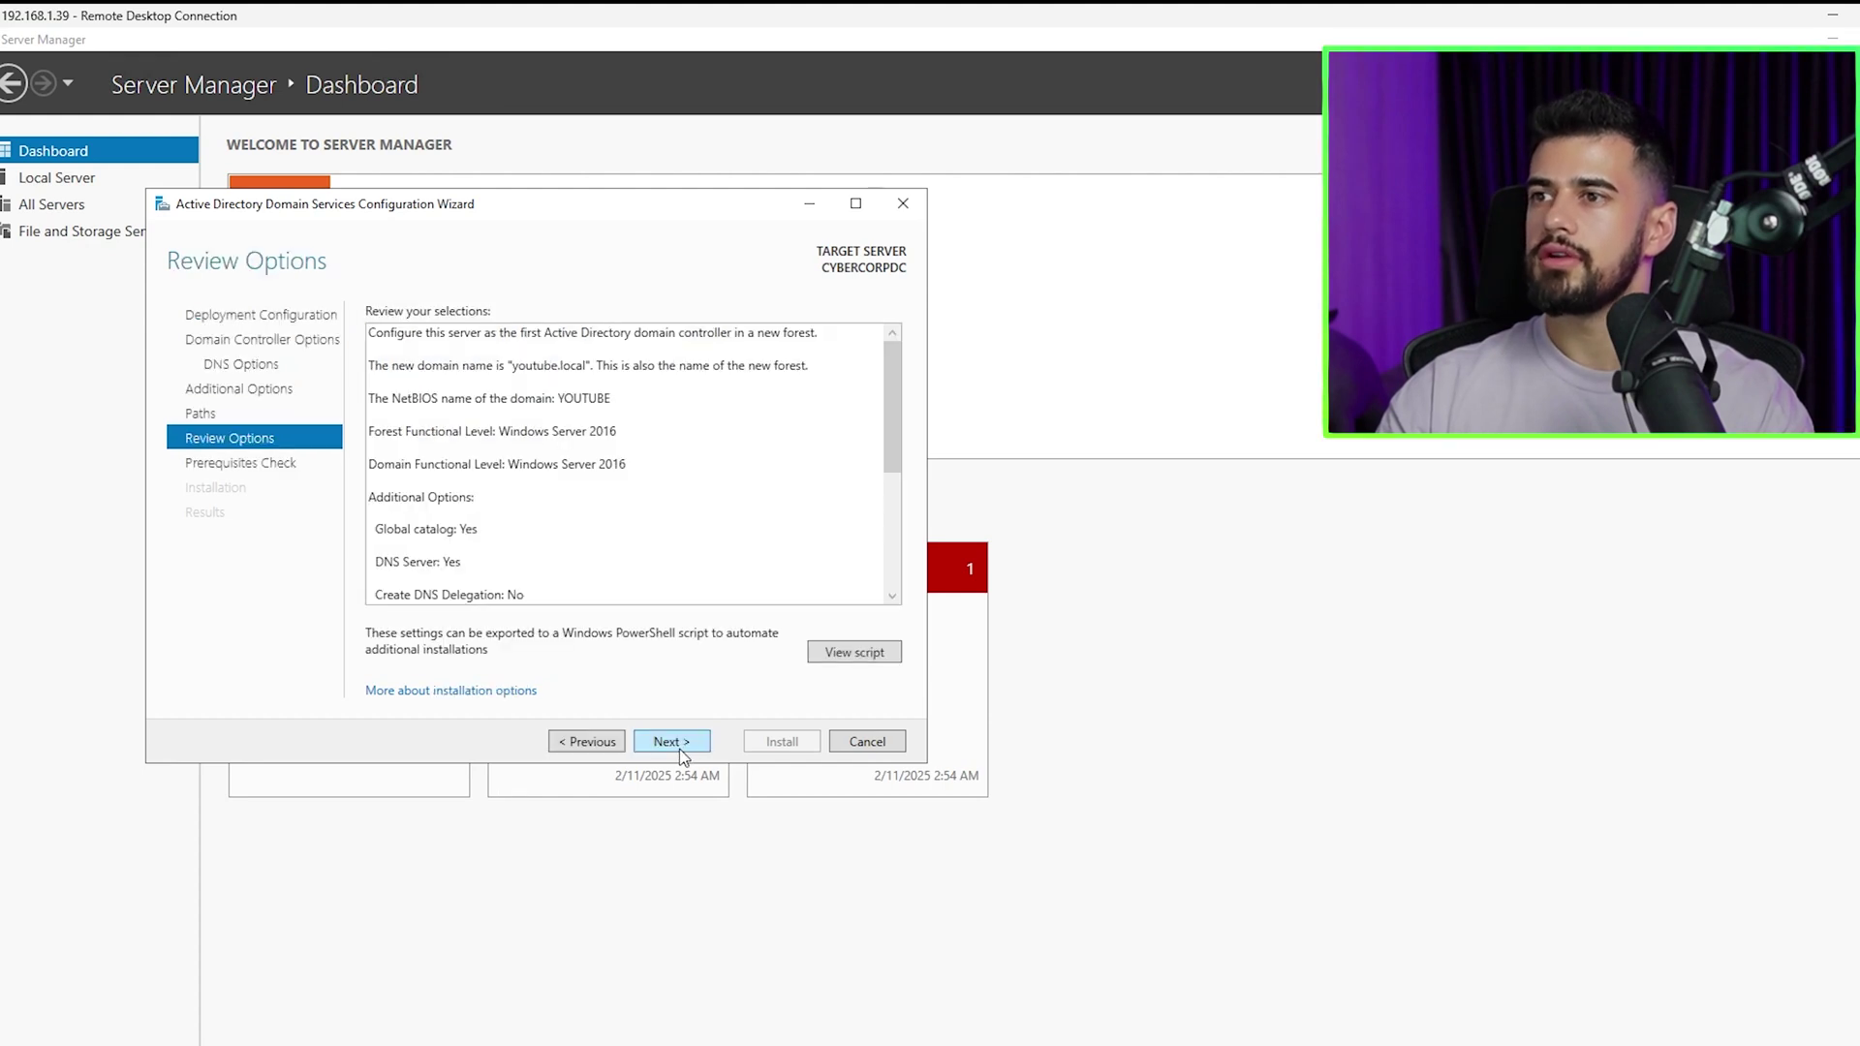
left_click(677, 746)
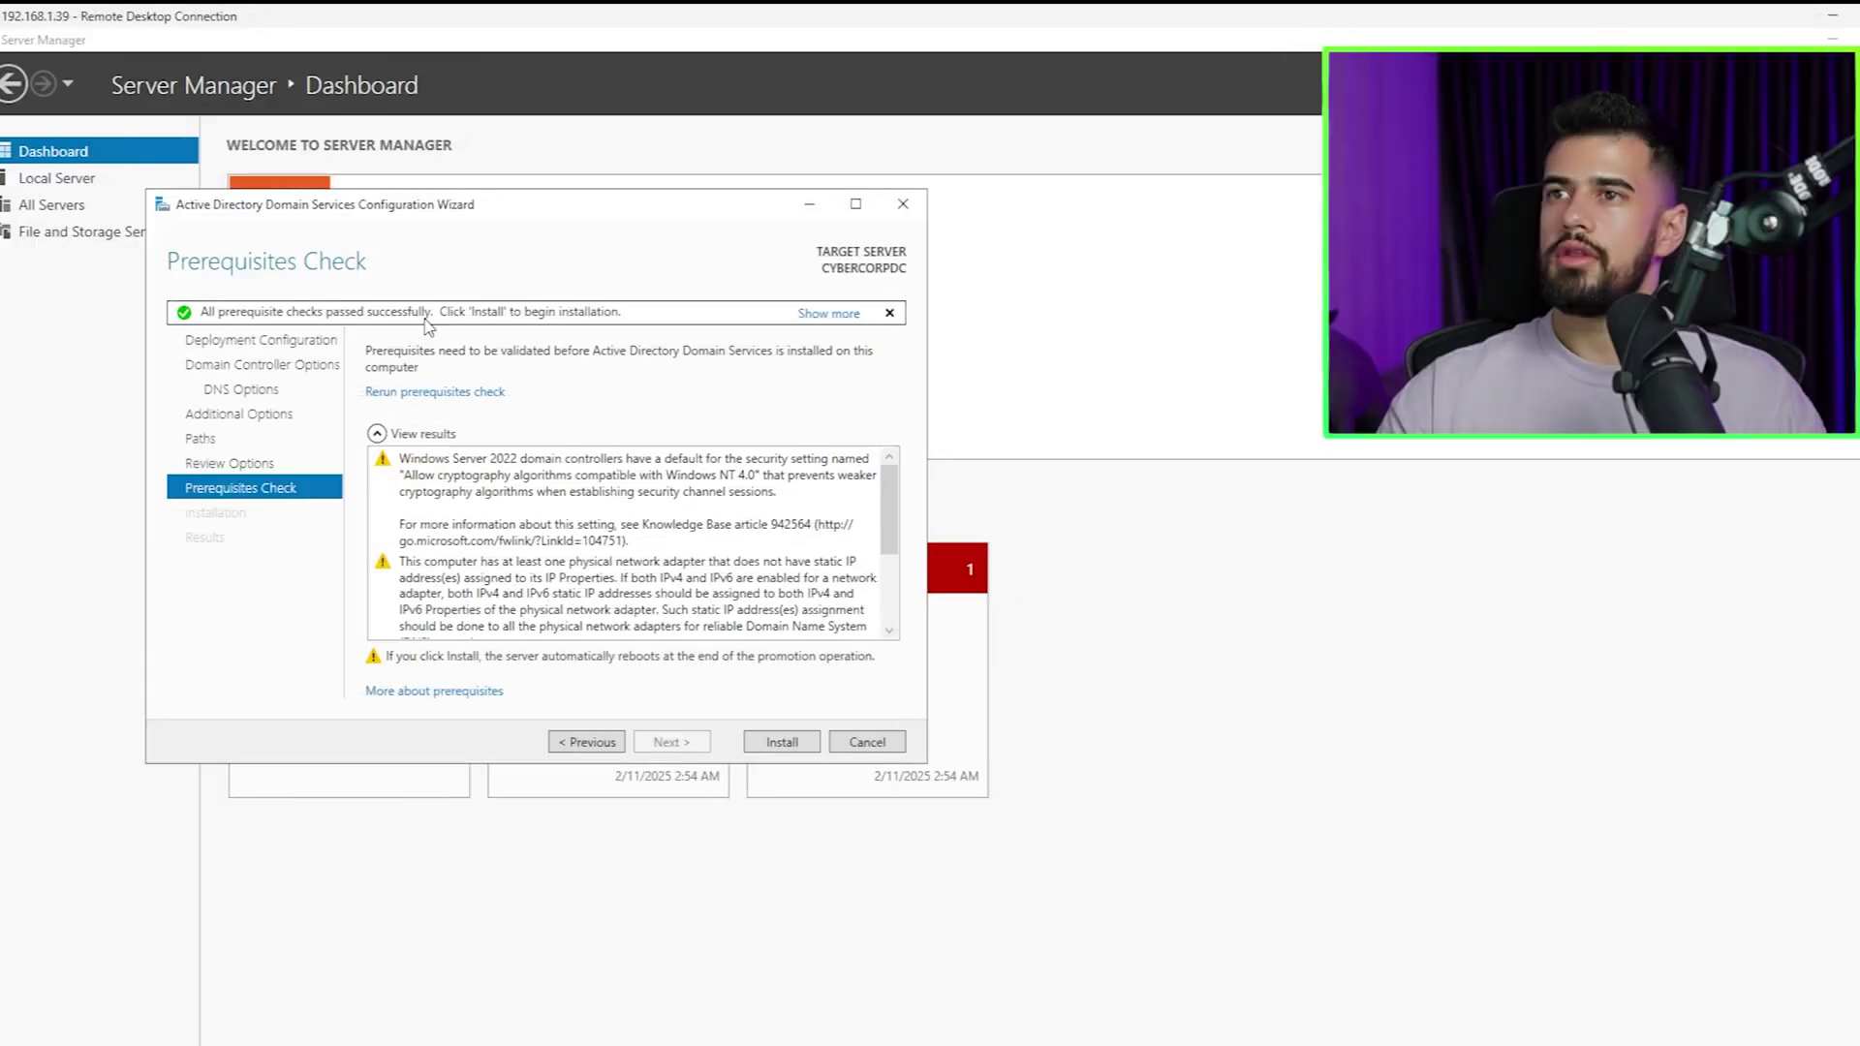
left_click(761, 743)
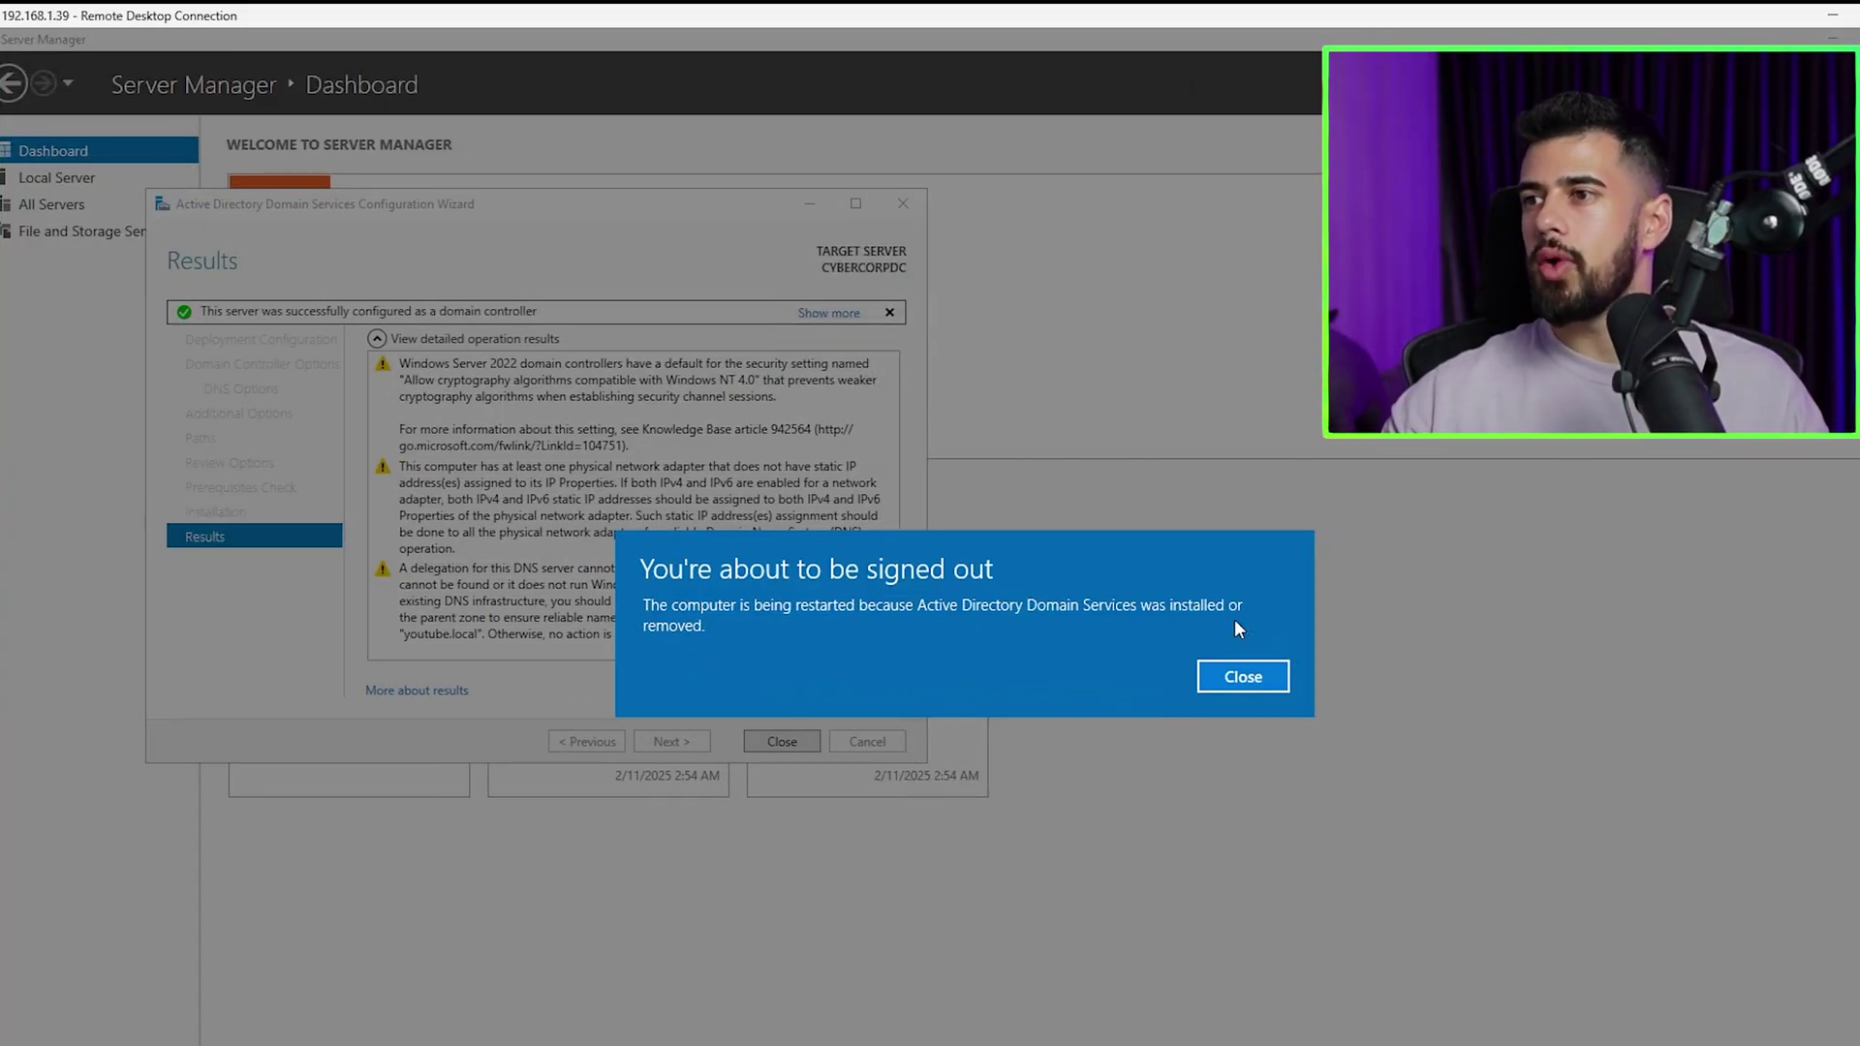
Step: Dismiss the sign-out notice, wizard and ended-session dialog, then watch the server restart
left_click(1225, 683)
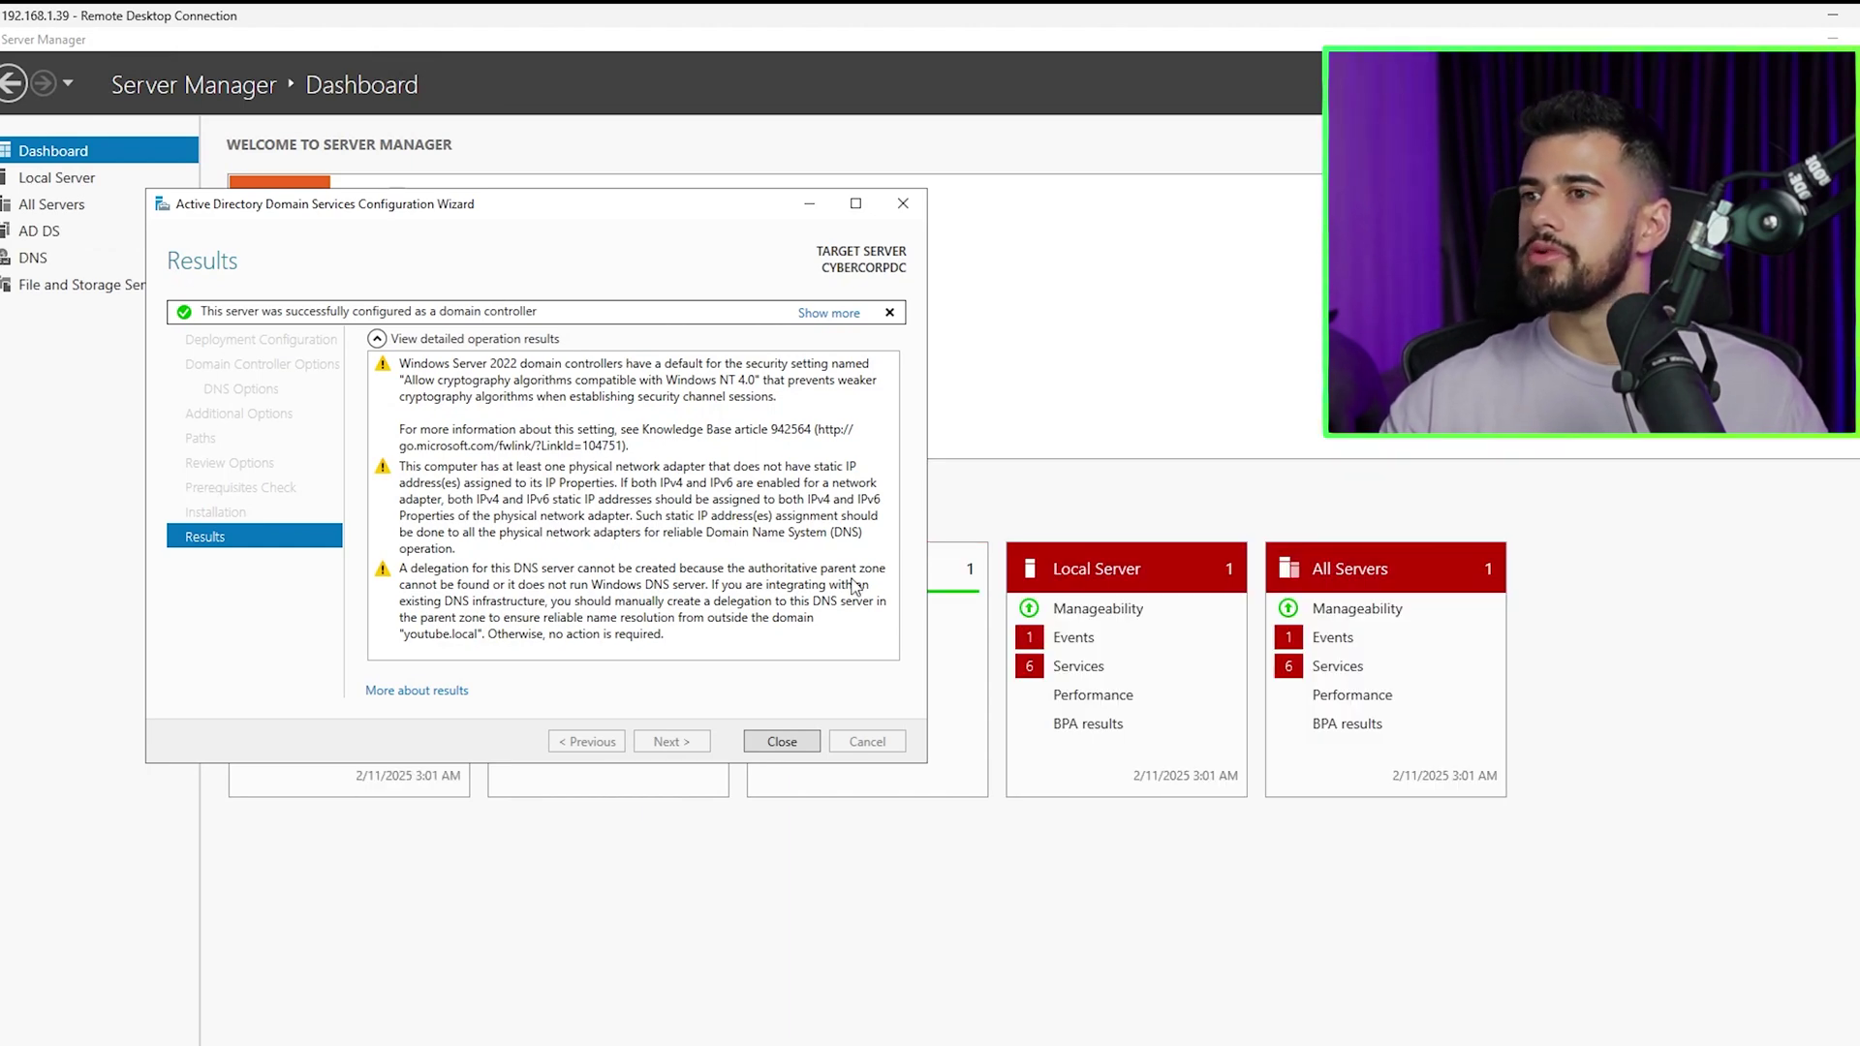
left_click(782, 740)
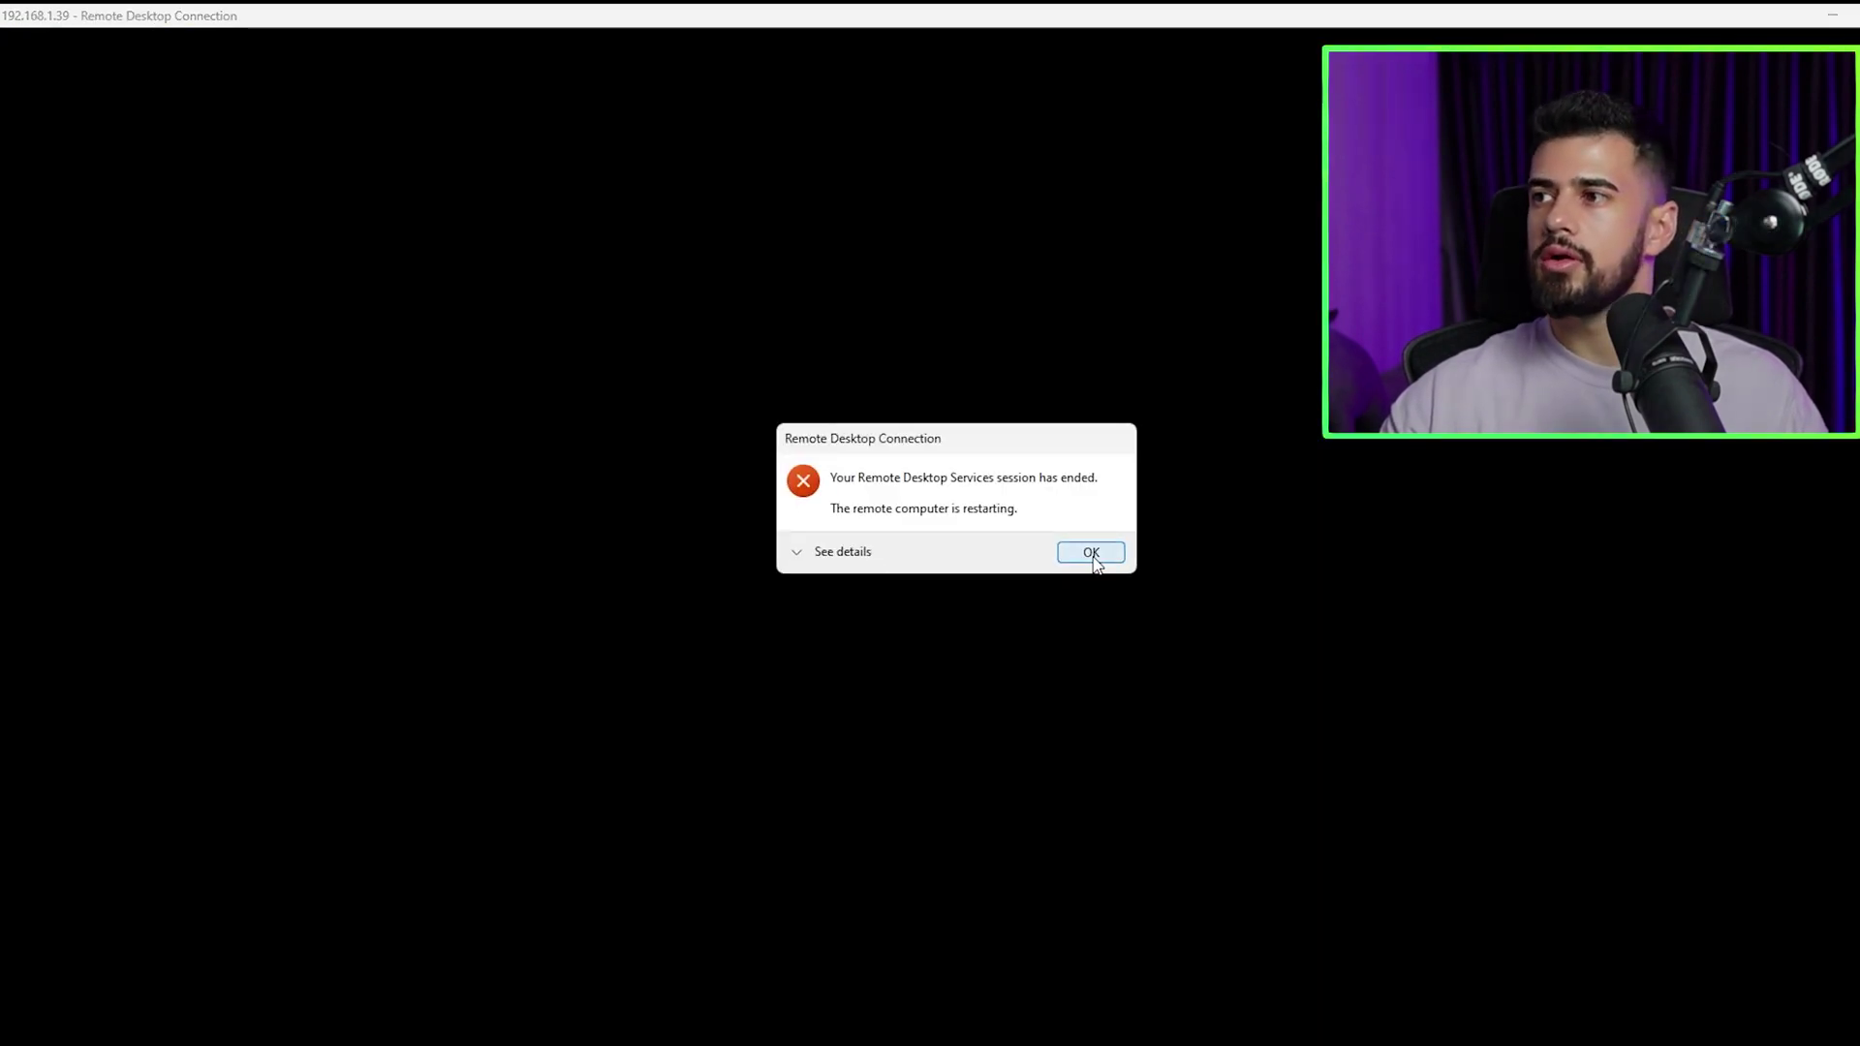
left_click(1091, 554)
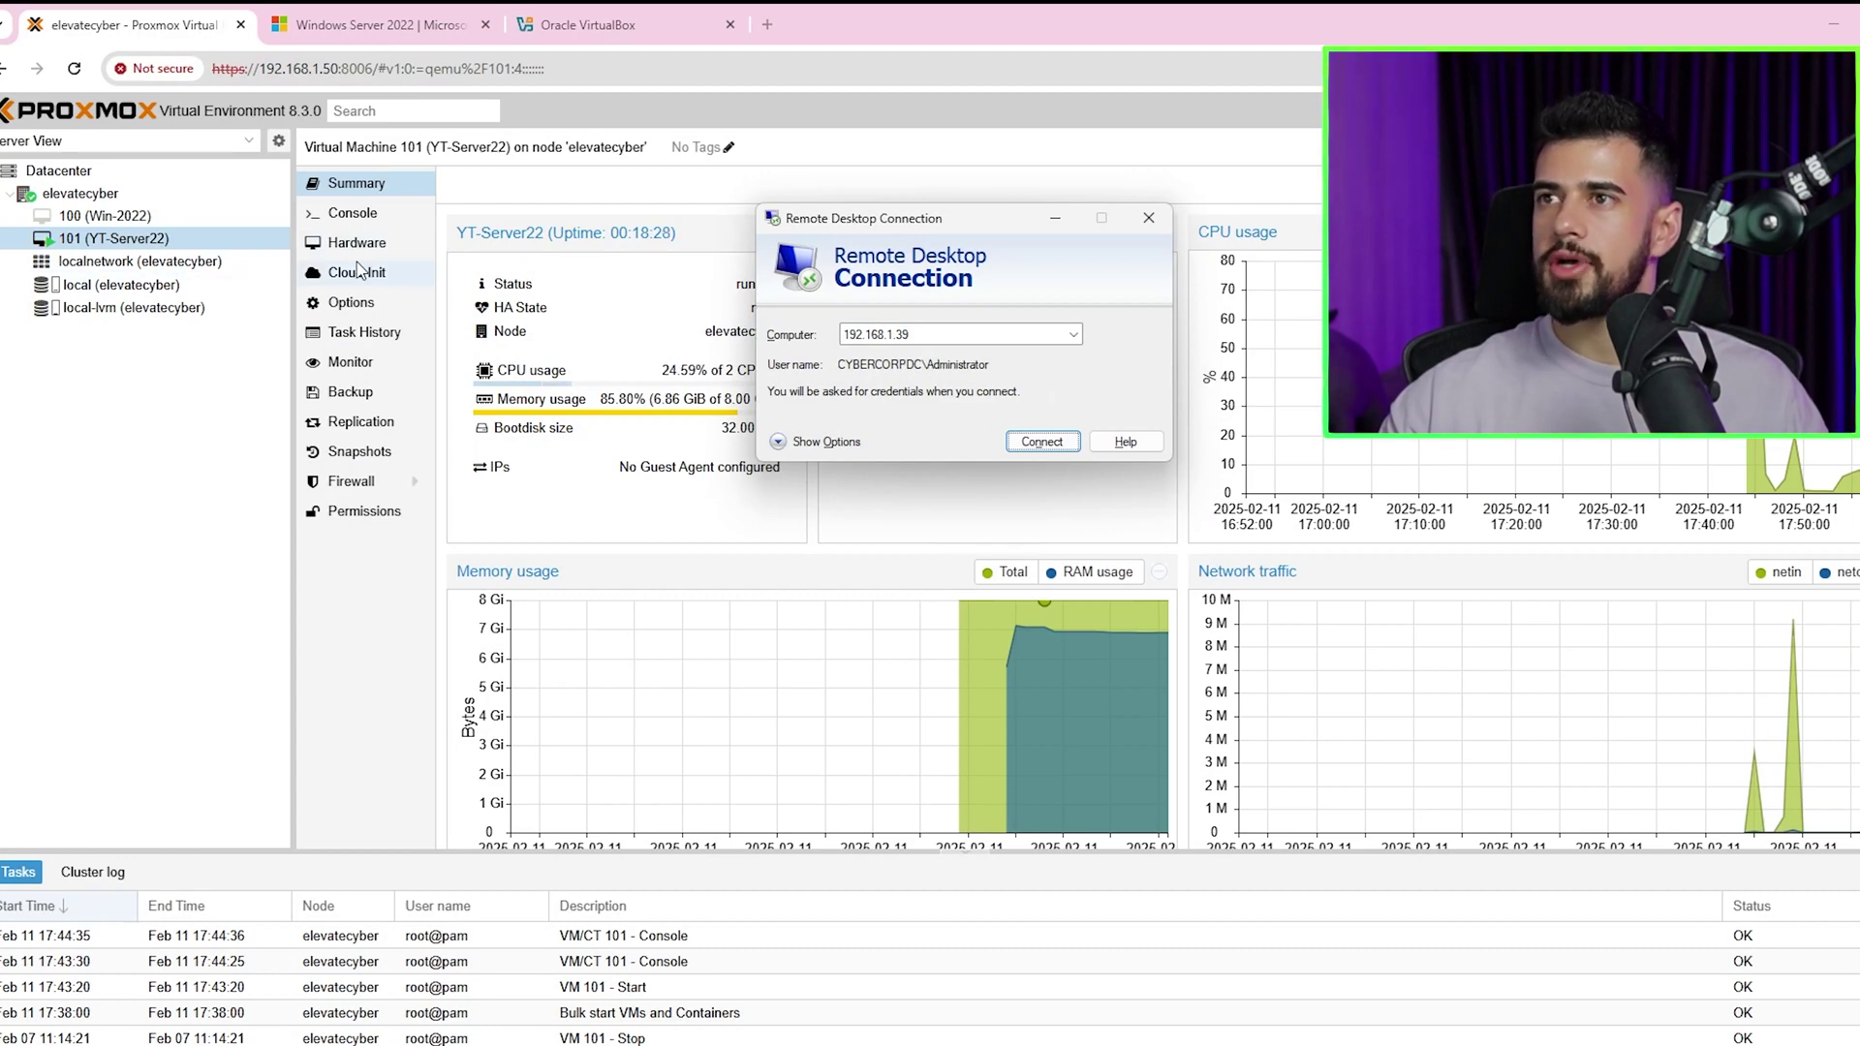
left_click(348, 214)
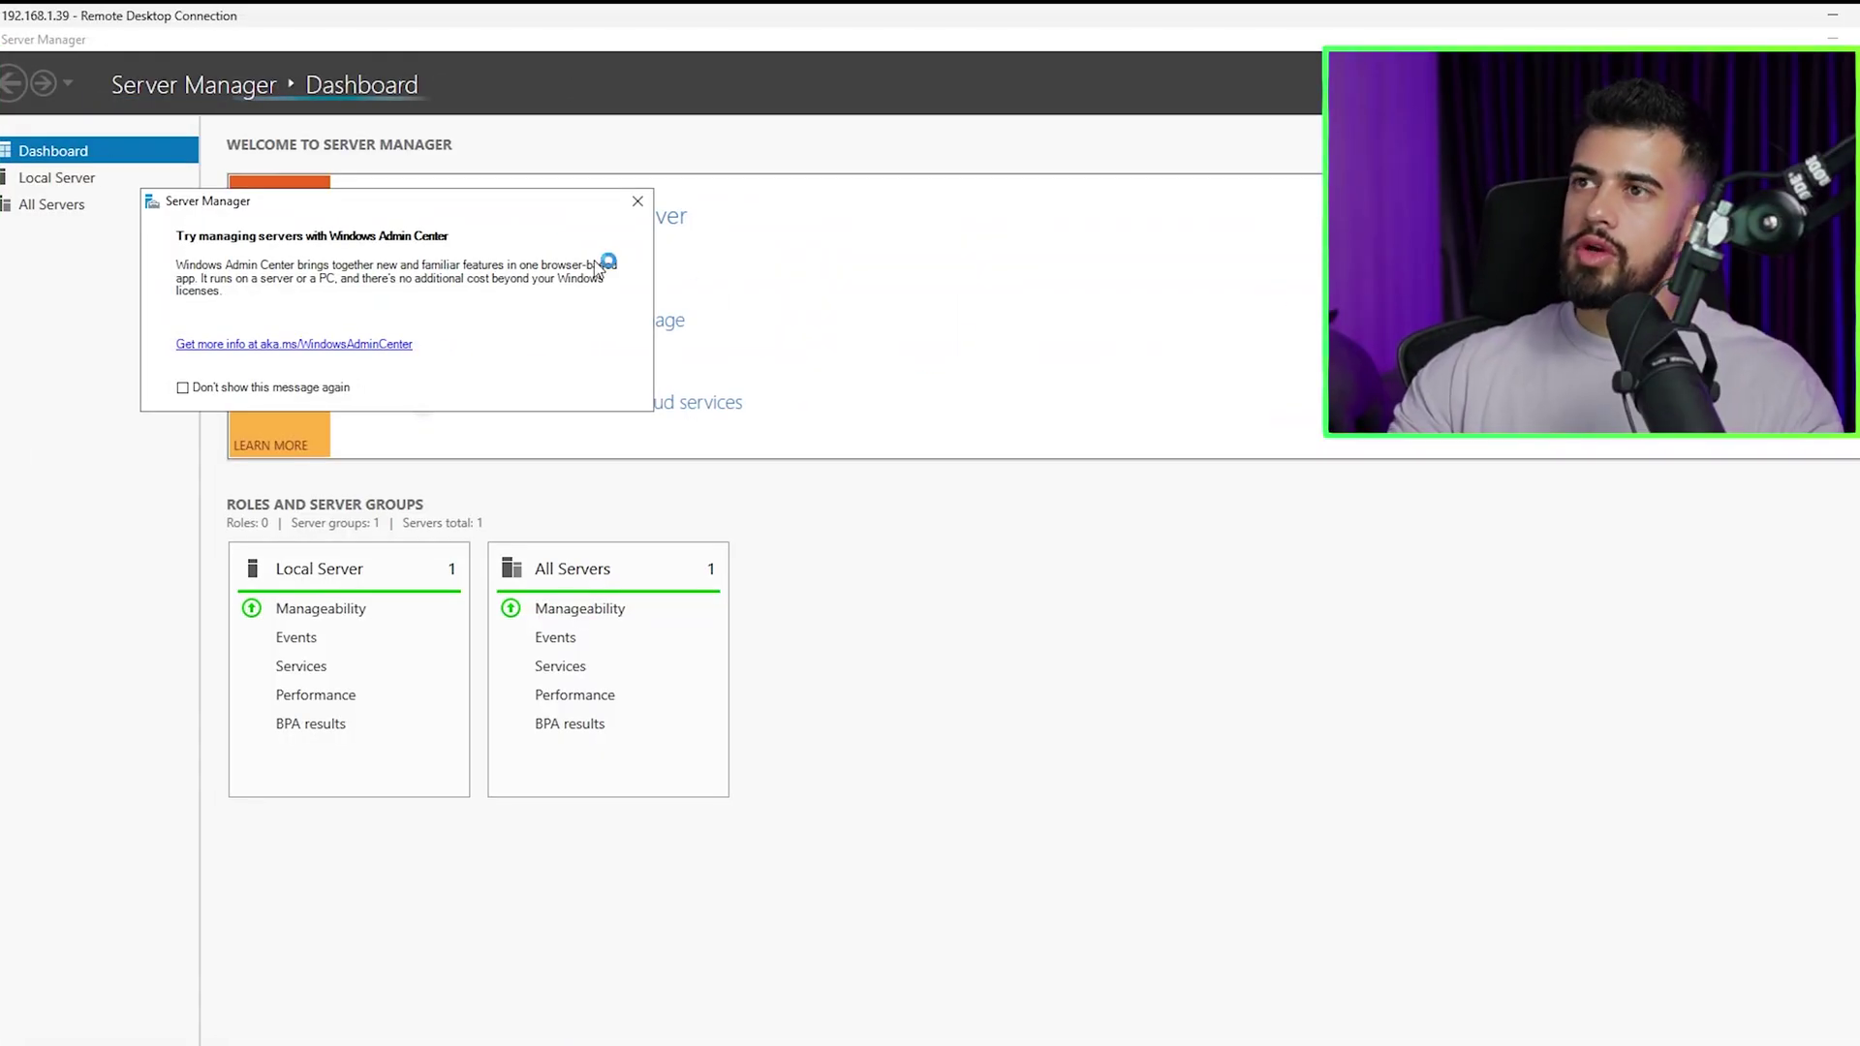
Step: Dismiss the Windows Admin Center popup to reveal the AD DS and DNS dashboard tiles
left_click(636, 203)
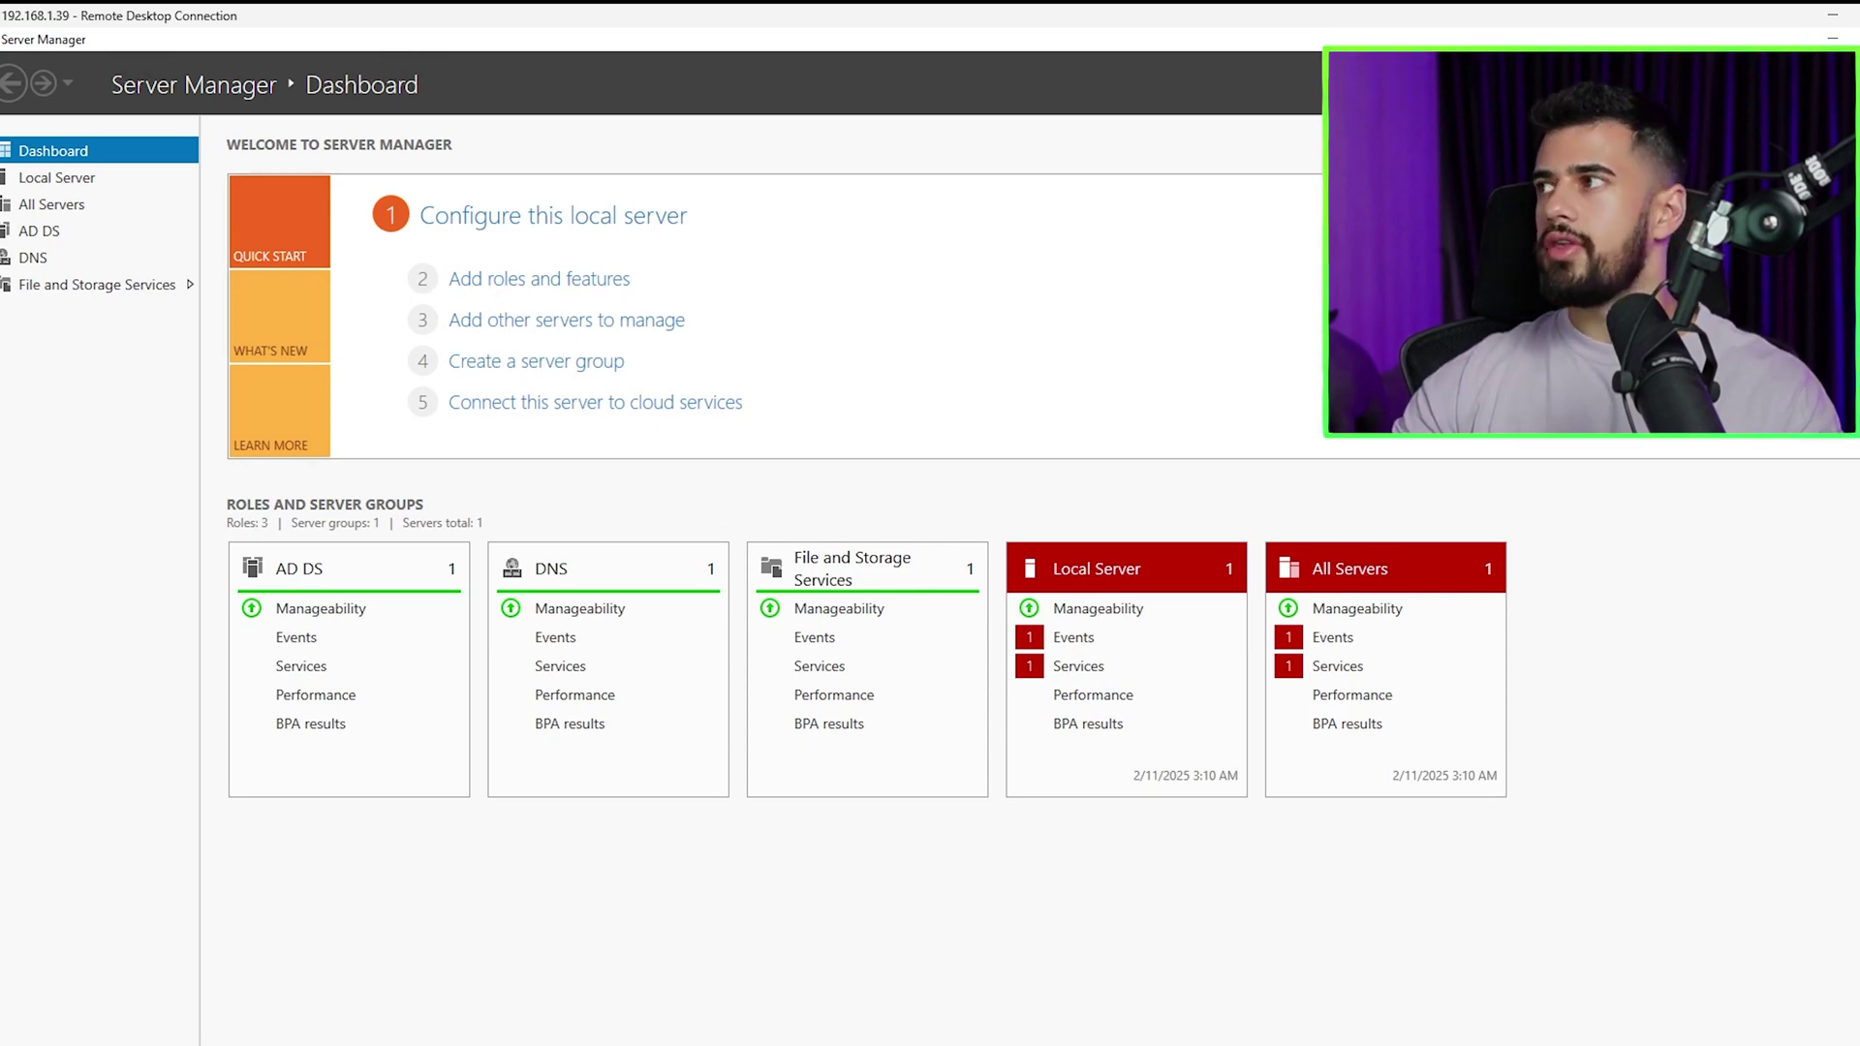
scroll(756, 581, "down", 3)
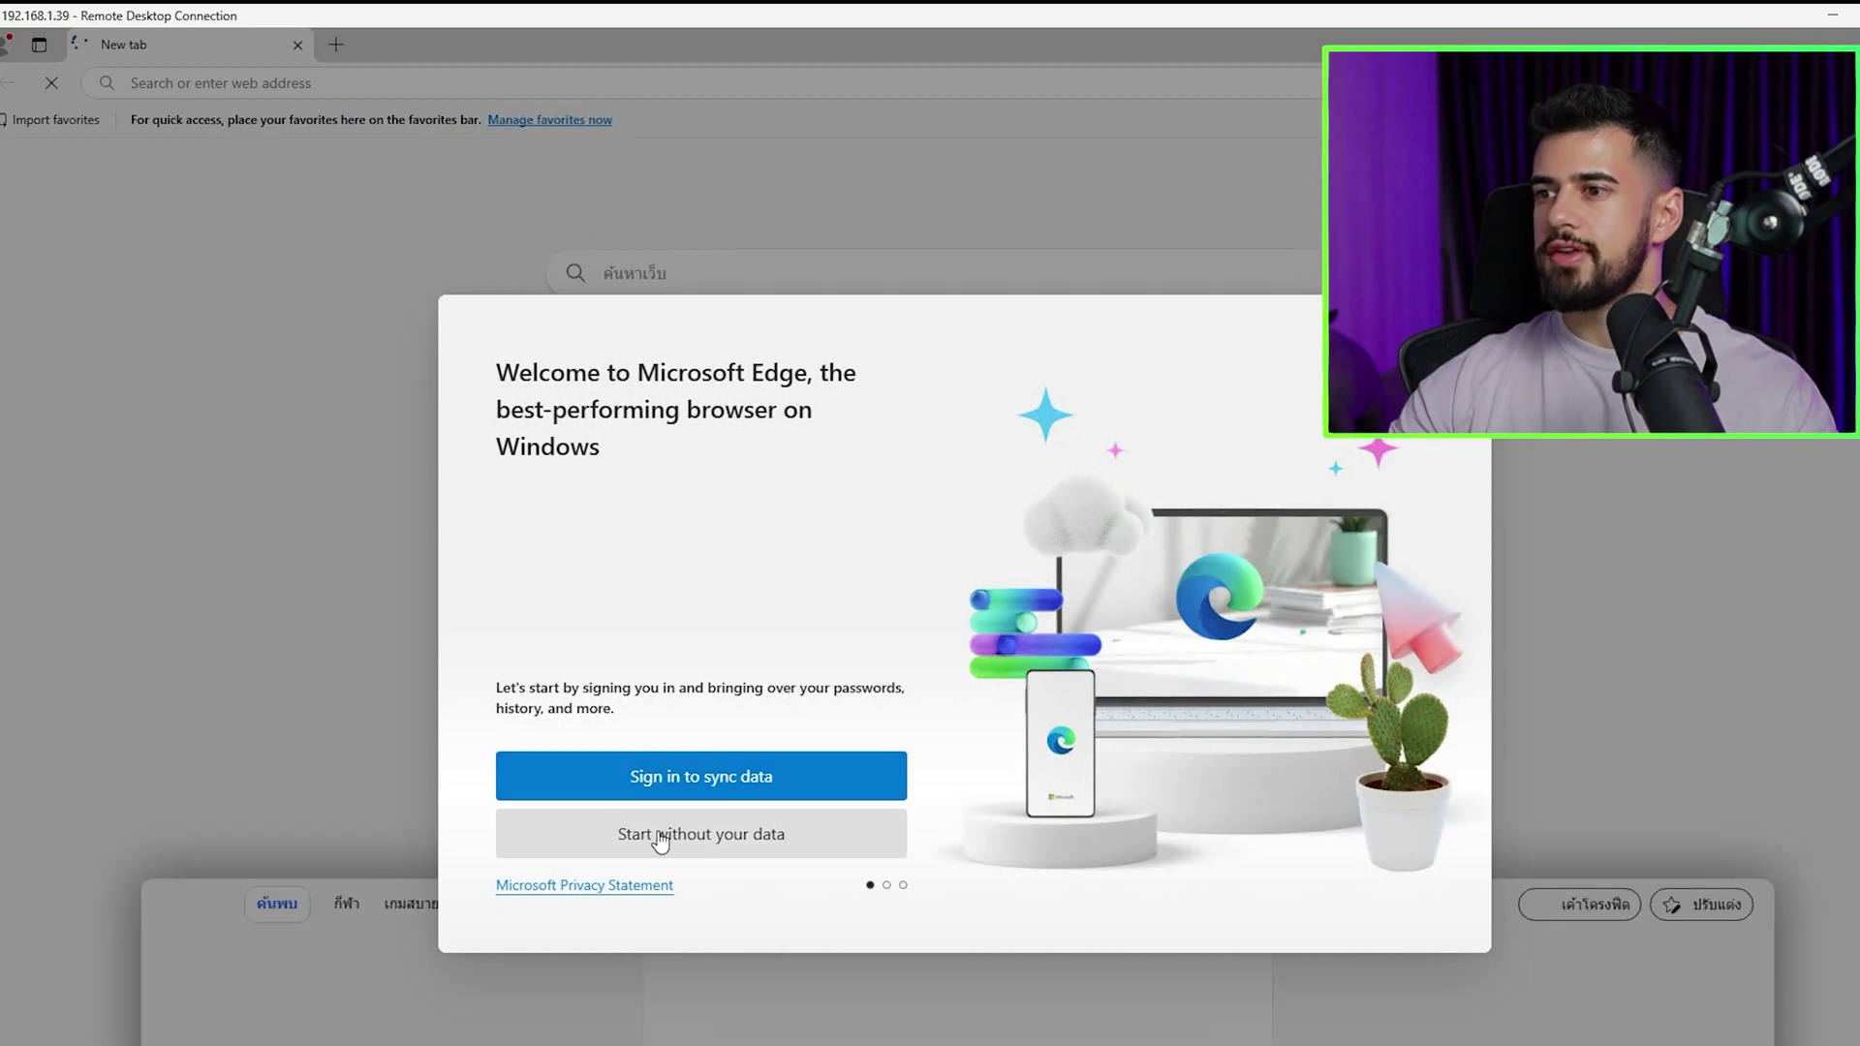
Step: Finish Edge's first-run setup without syncing, pick the Dark theme, and paste the vulnerable-AD repository URL
left_click(657, 840)
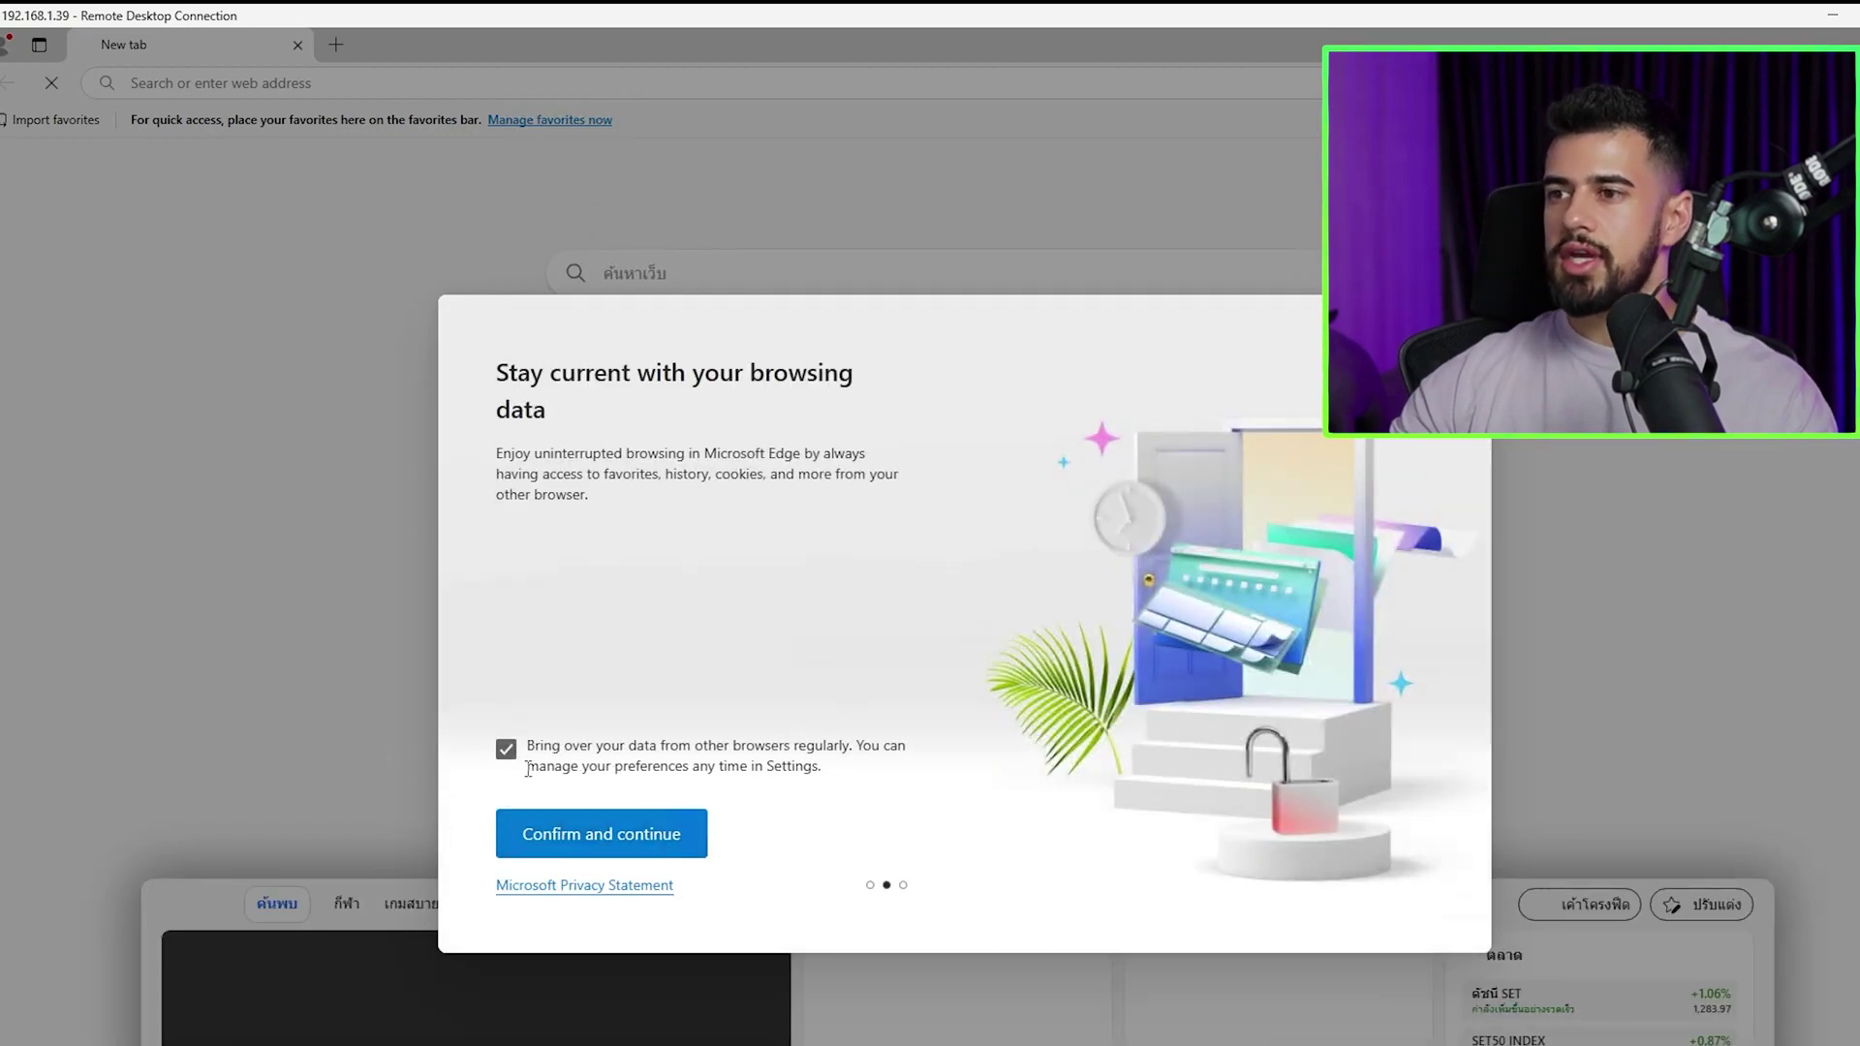
left_click(512, 821)
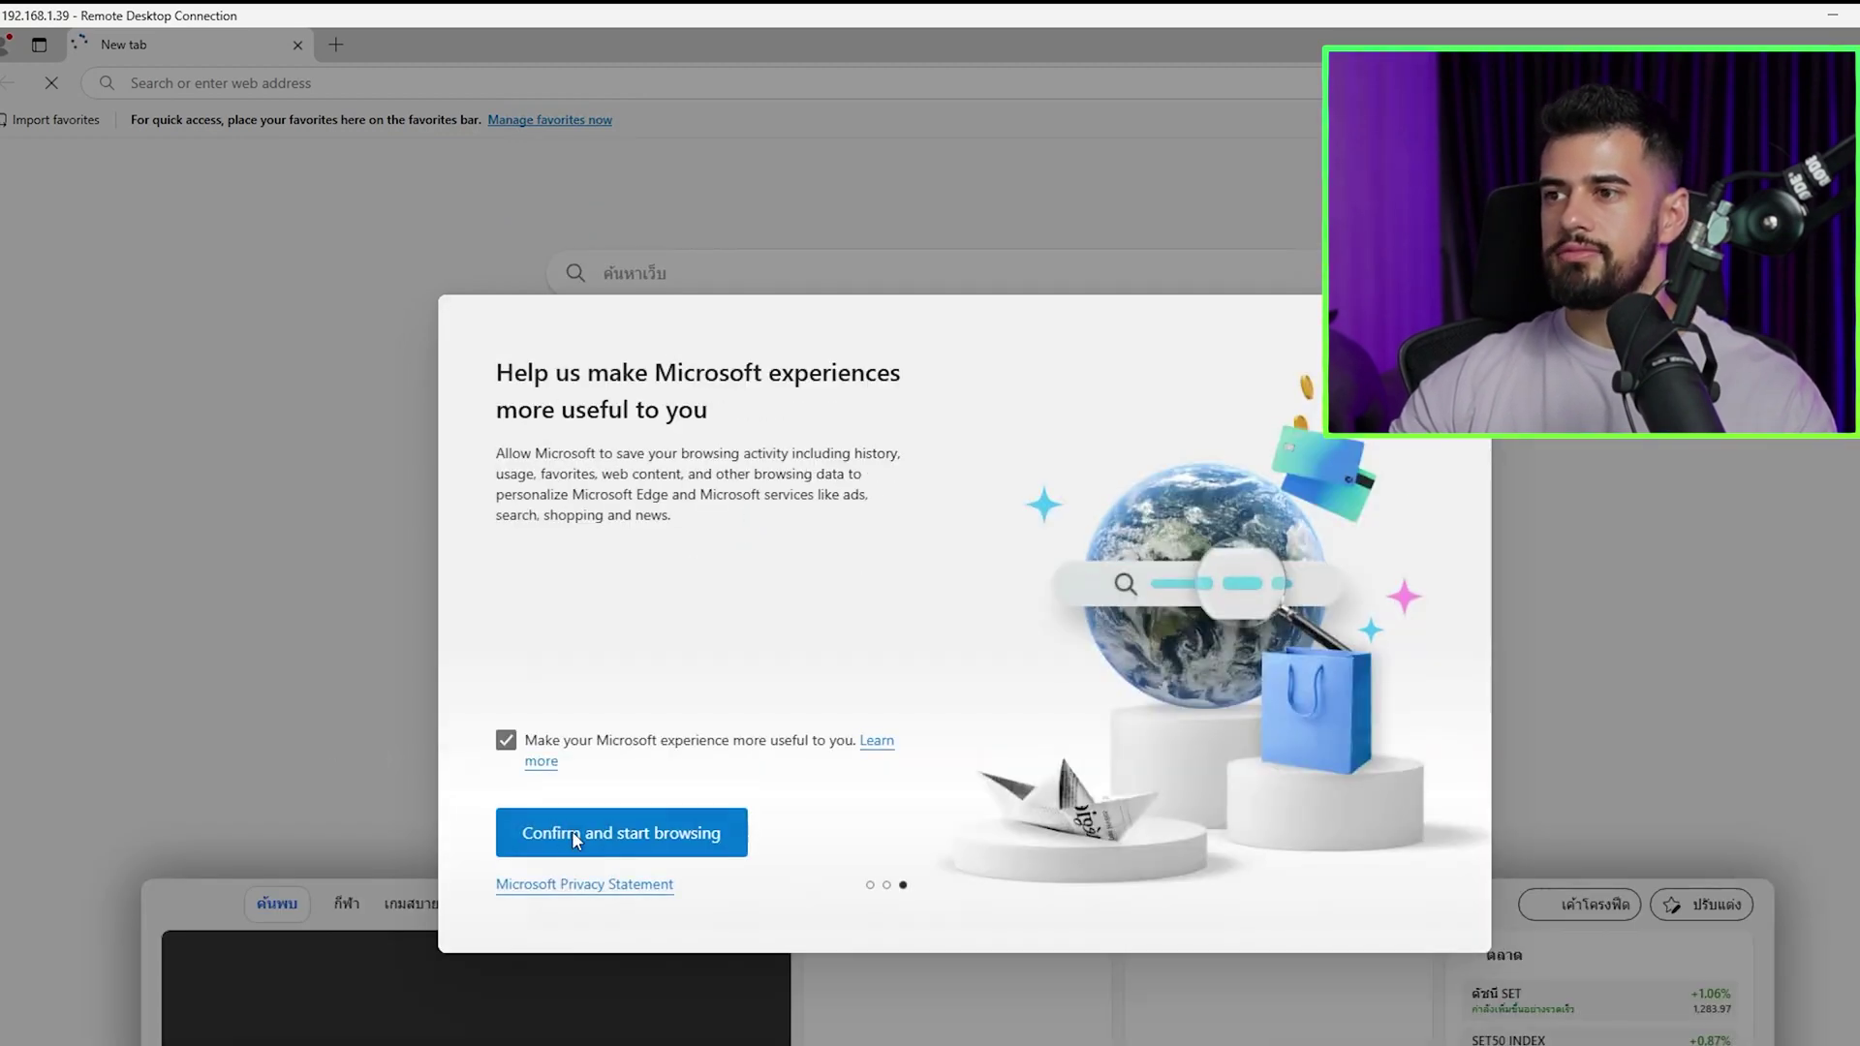
left_click(507, 741)
left_click(581, 831)
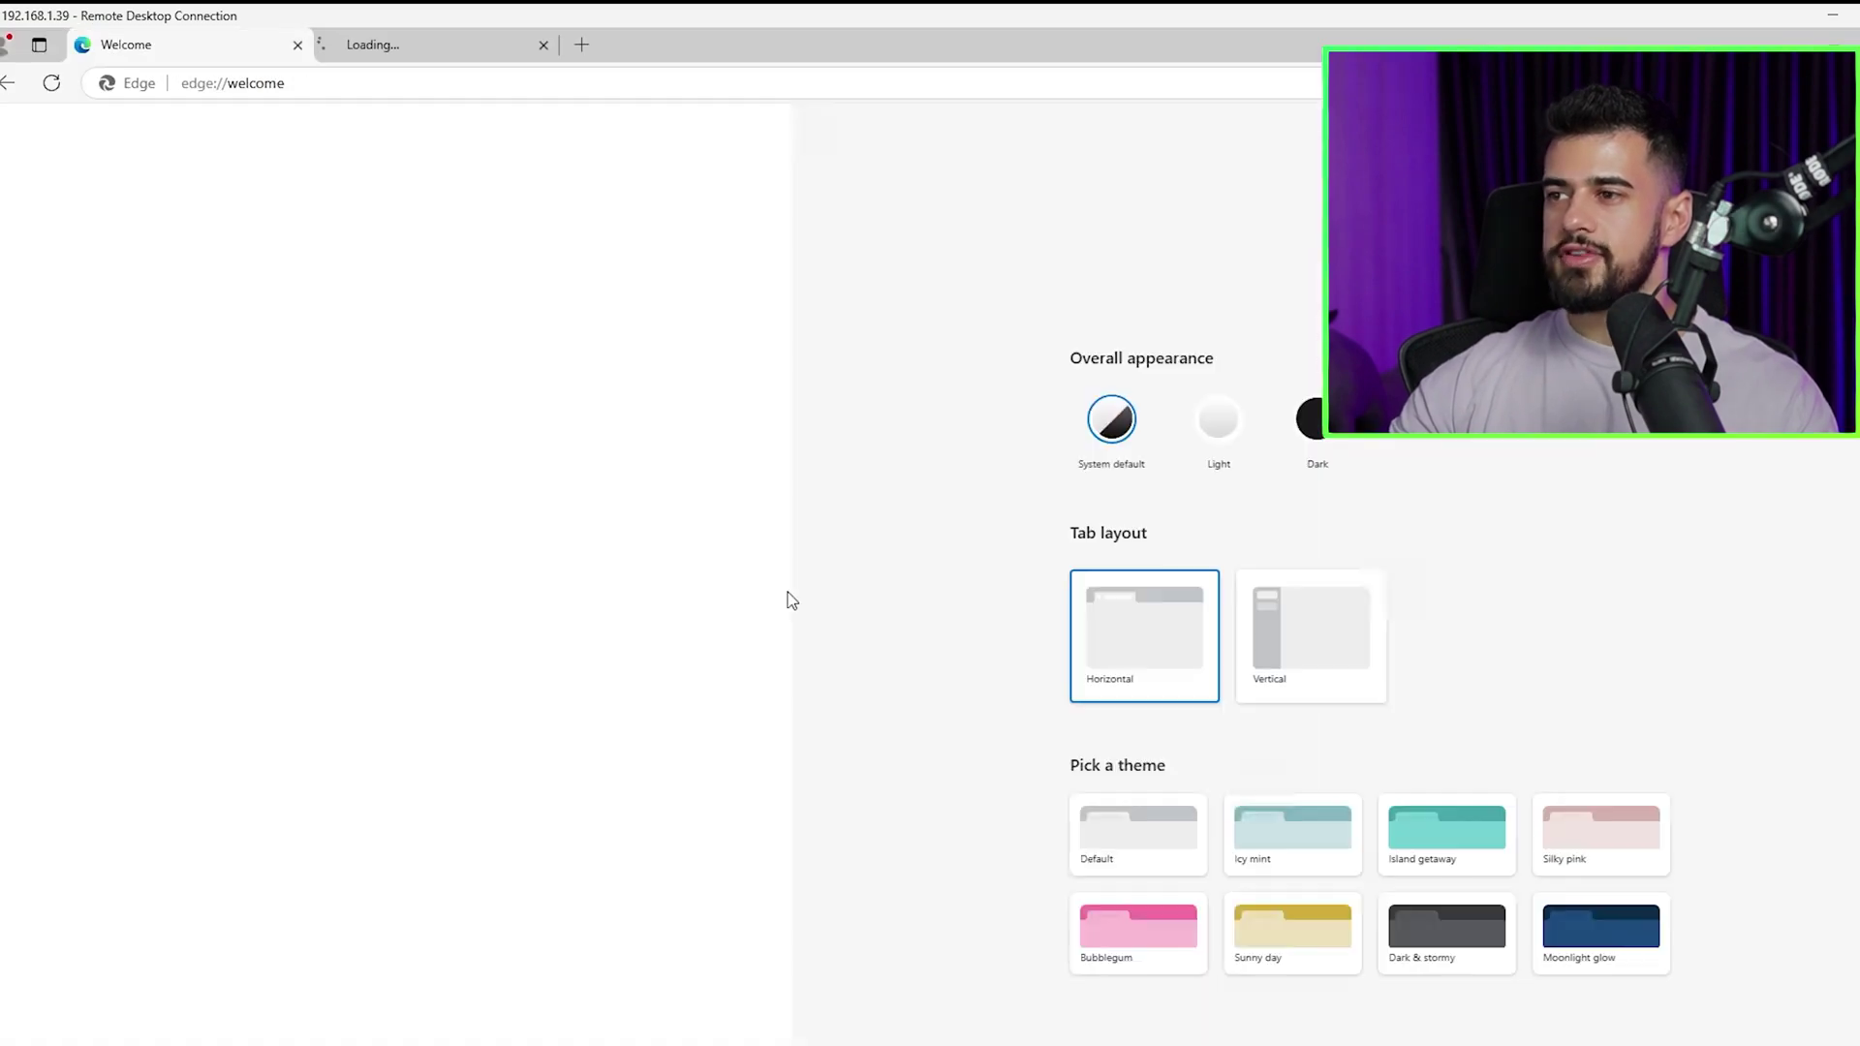
left_click(1309, 429)
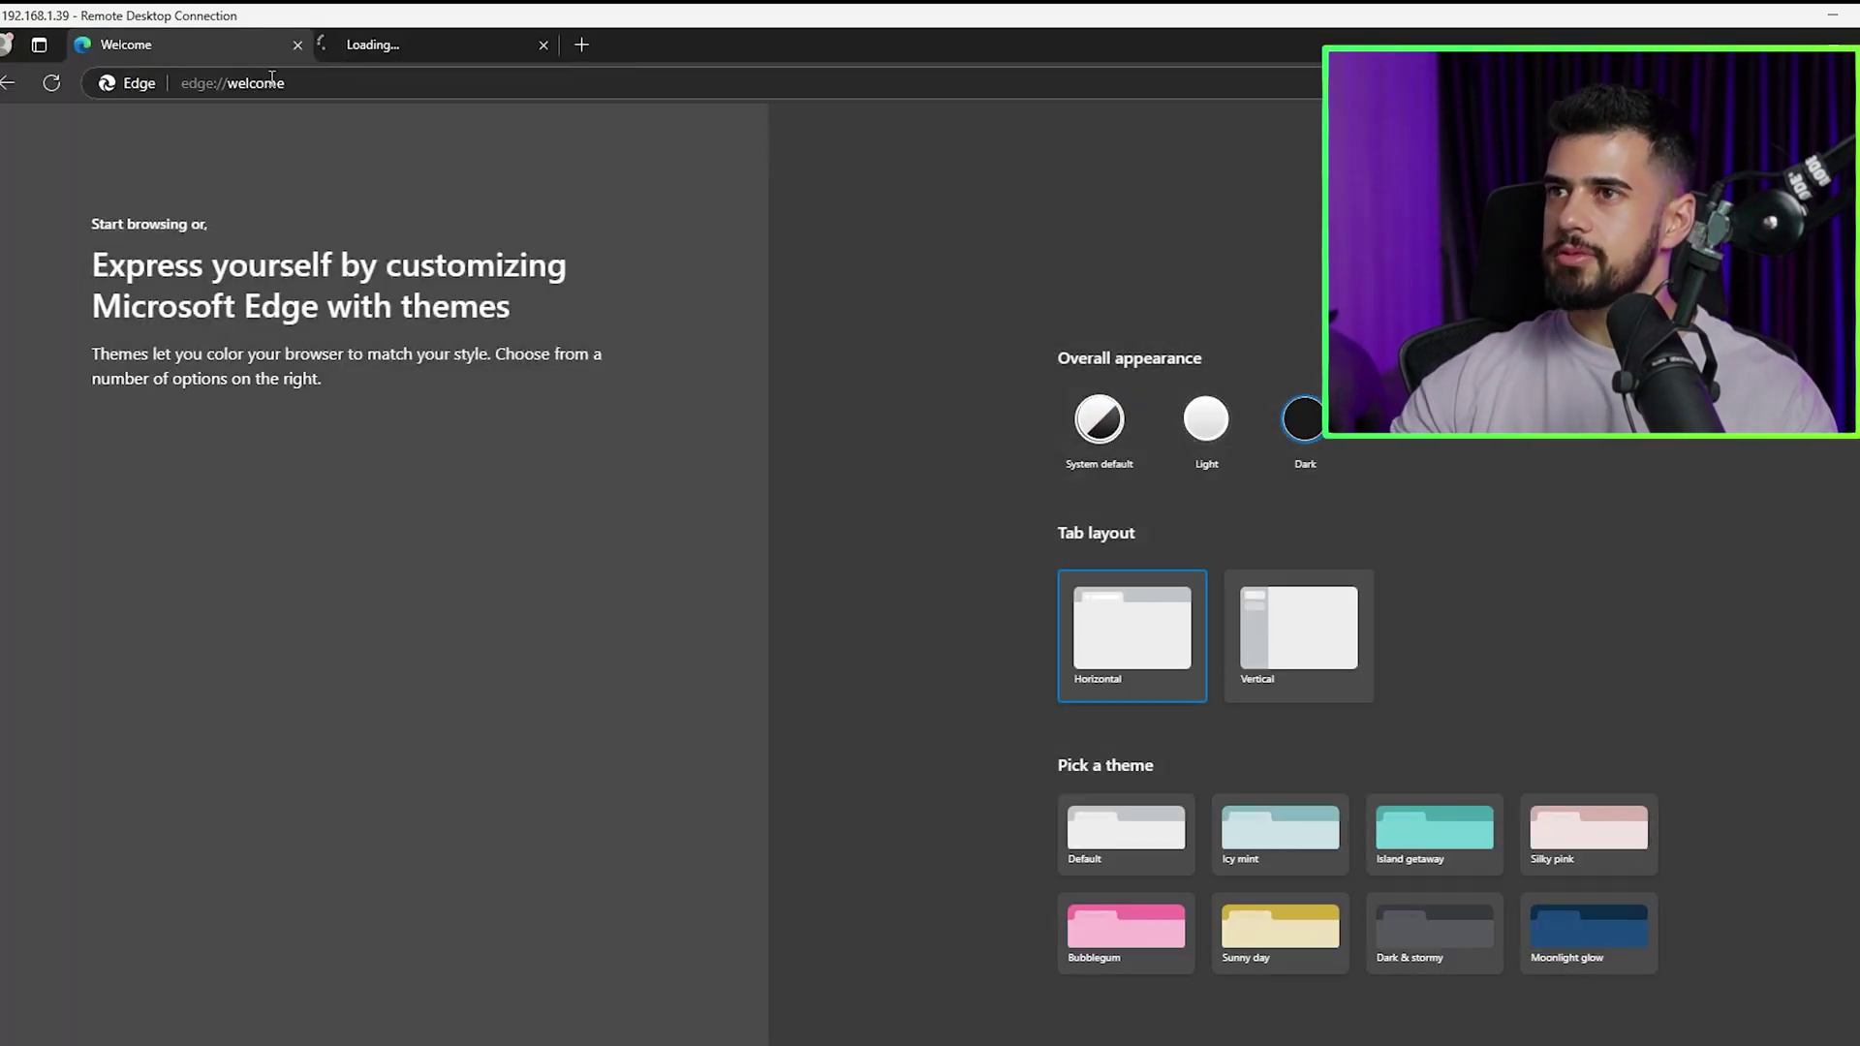
left_click(311, 83)
type("https://github.com/safebuffer/vulnerable-AD")
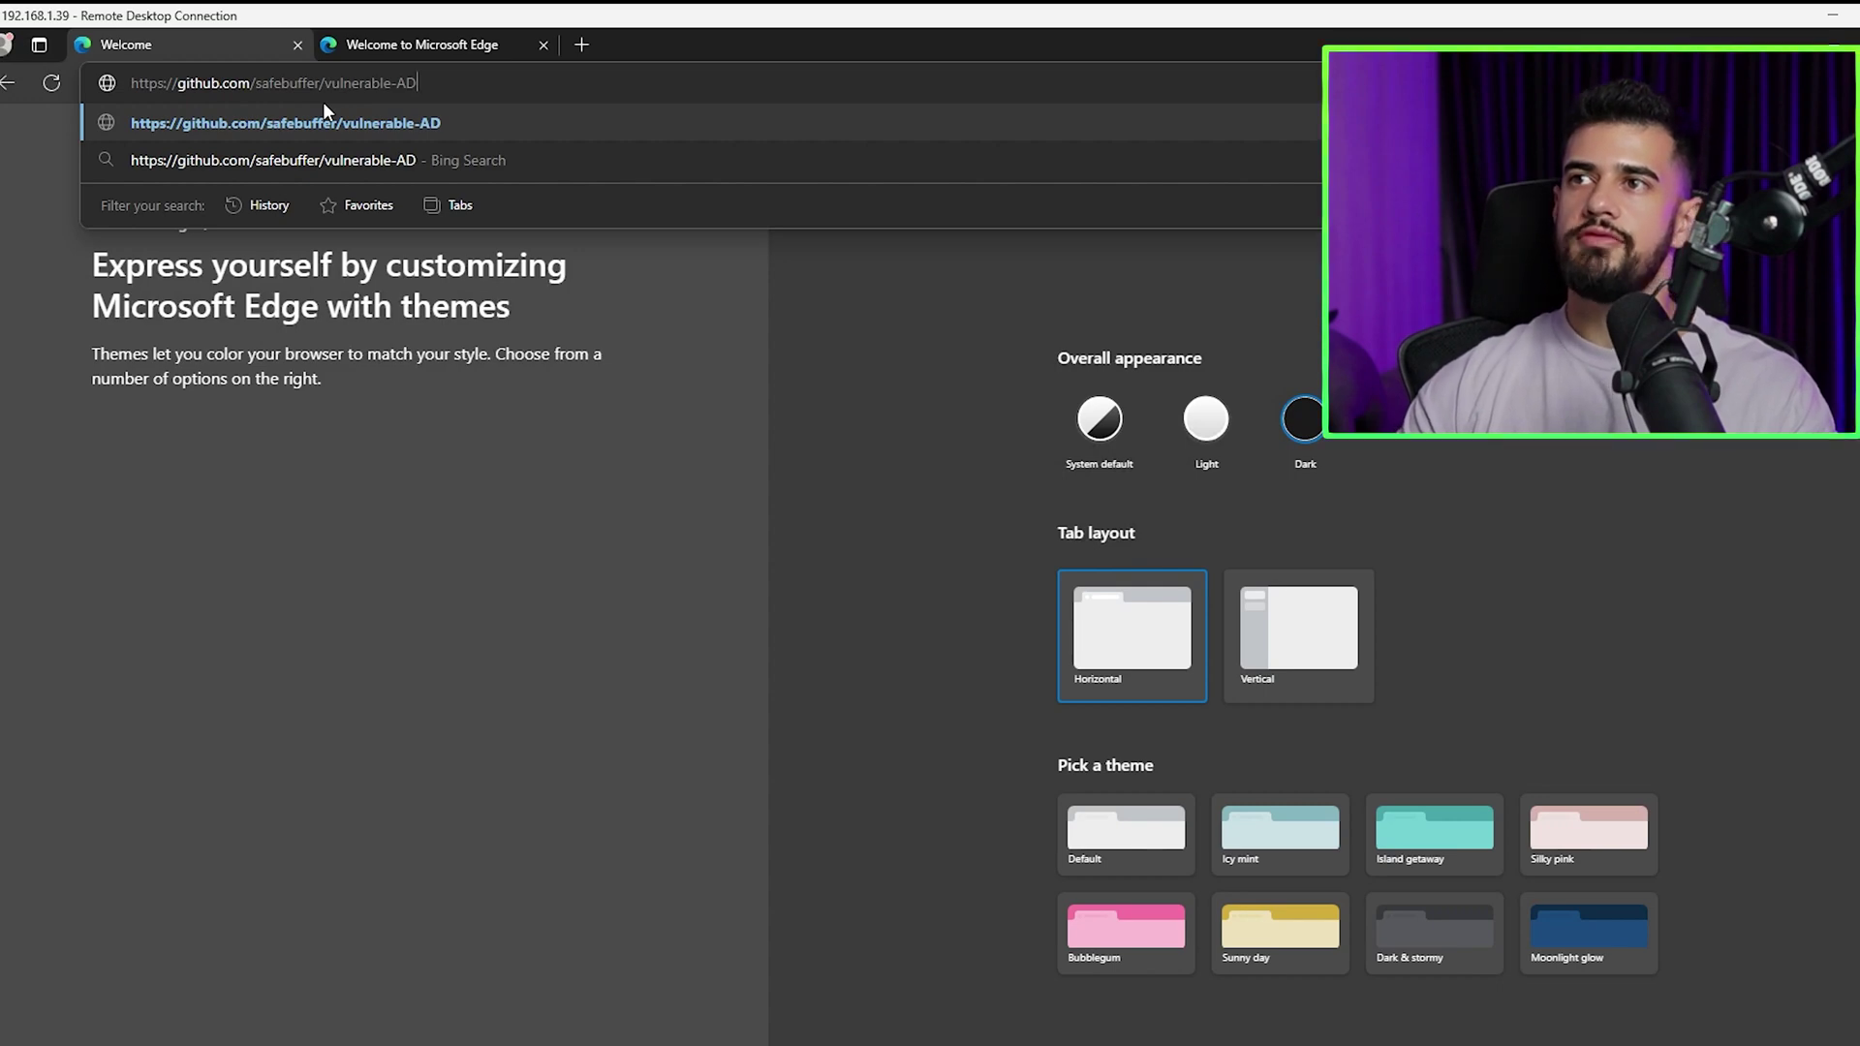
Step: Load the safebuffer vulnerable-AD repository, review Supported Attacks and Main Features, then open vulnad.ps1
key("Return")
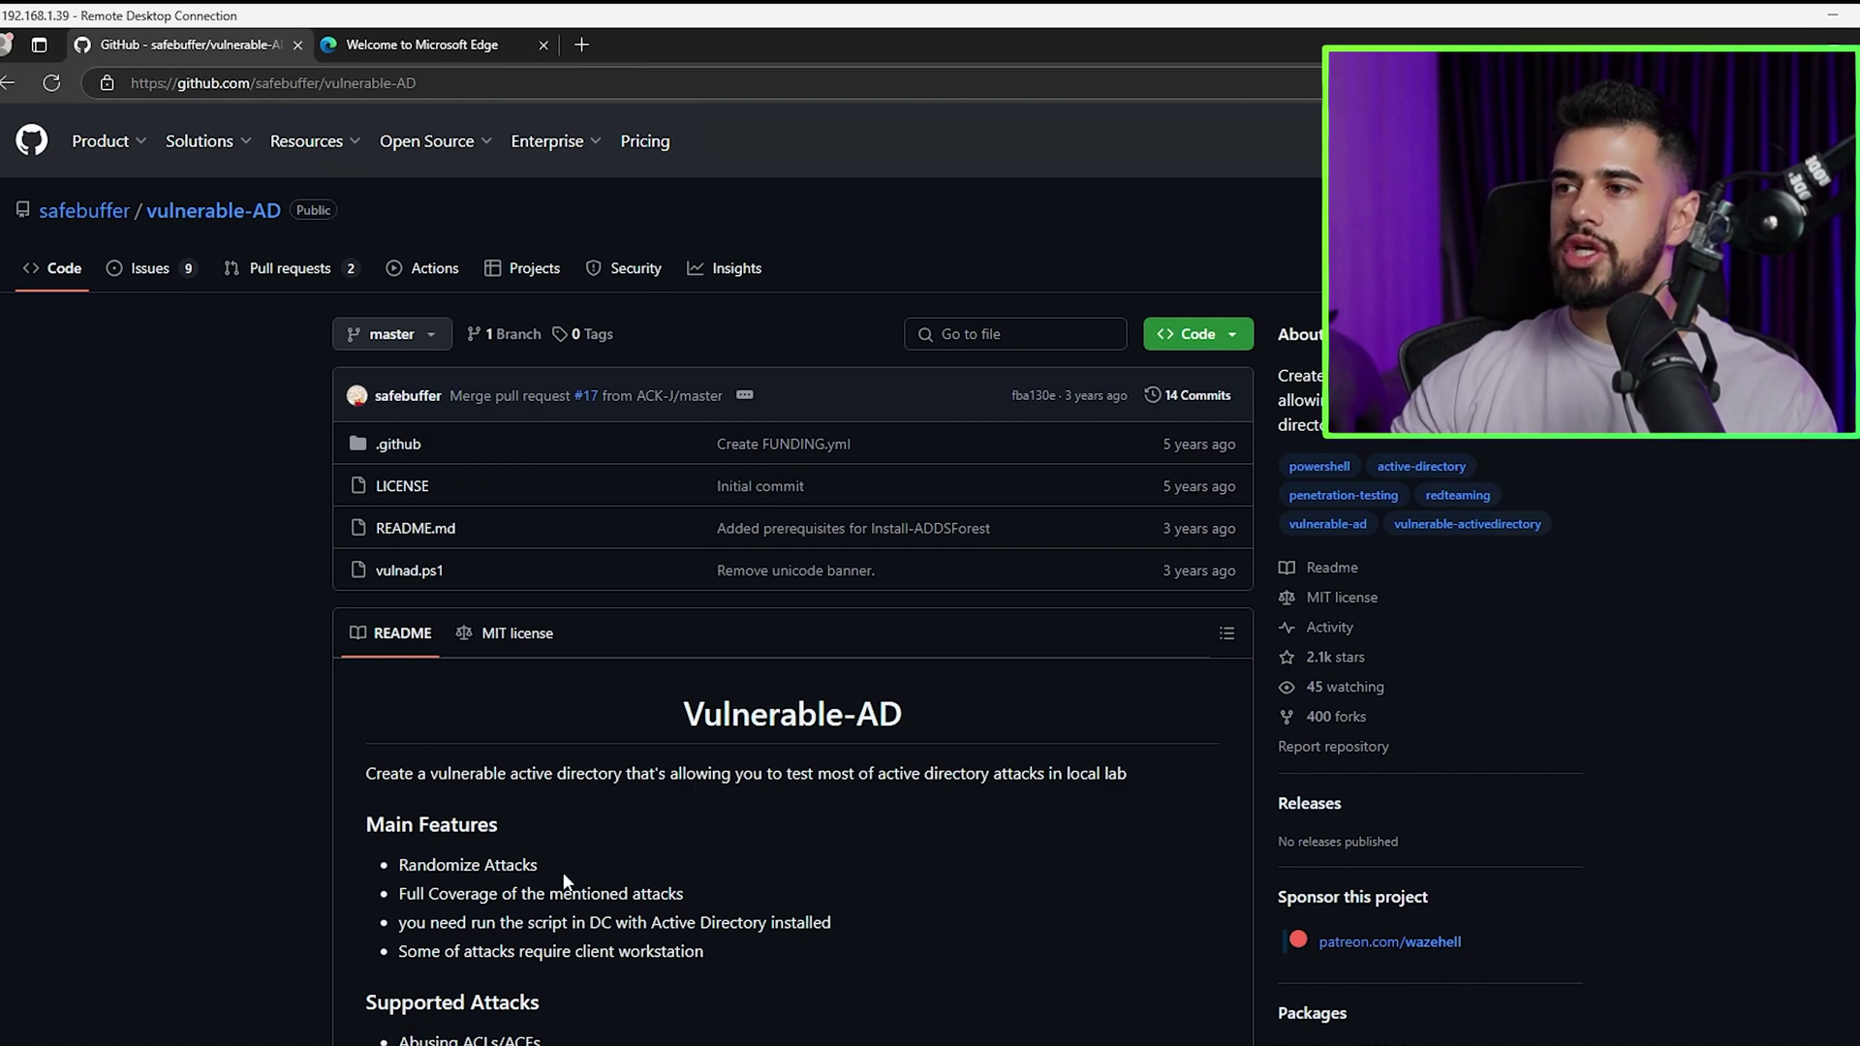
scroll(615, 766, "down", 1)
scroll(582, 747, "down", 2)
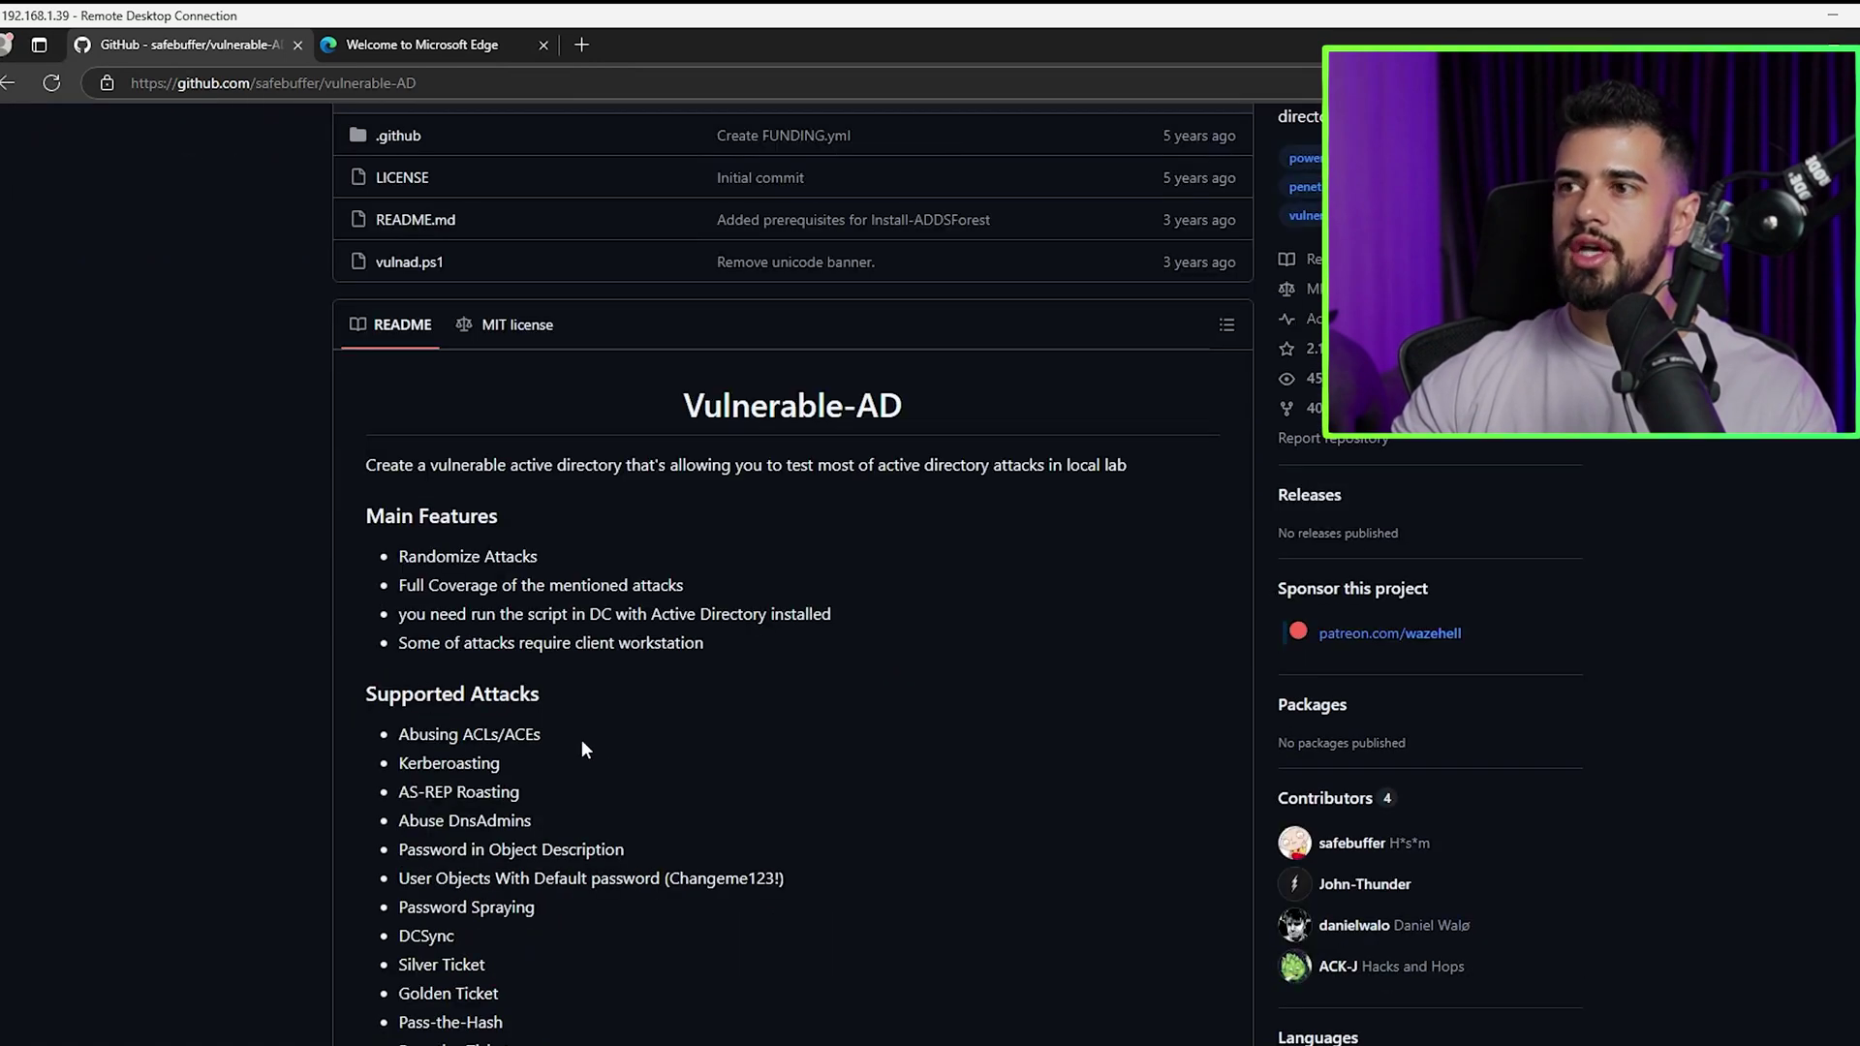
scroll(570, 734, "down", 2)
left_click(381, 262)
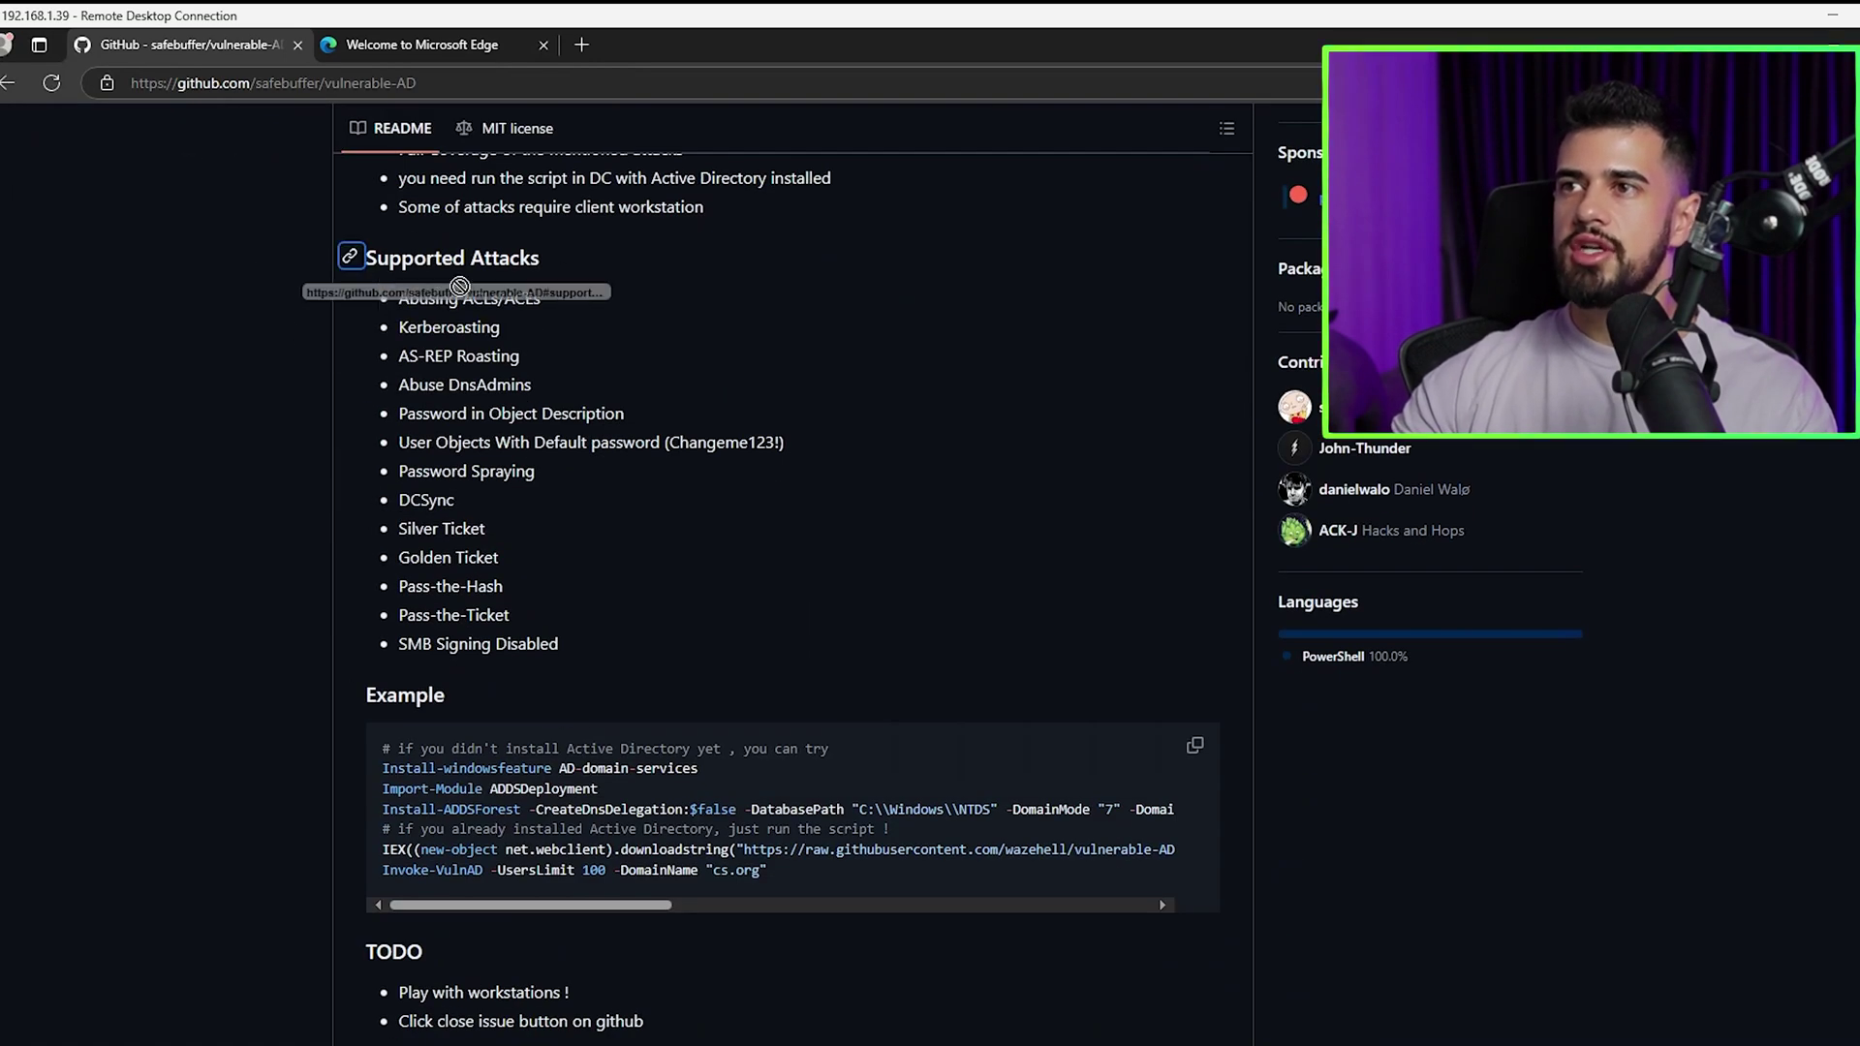
left_click_drag(560, 636, 386, 292)
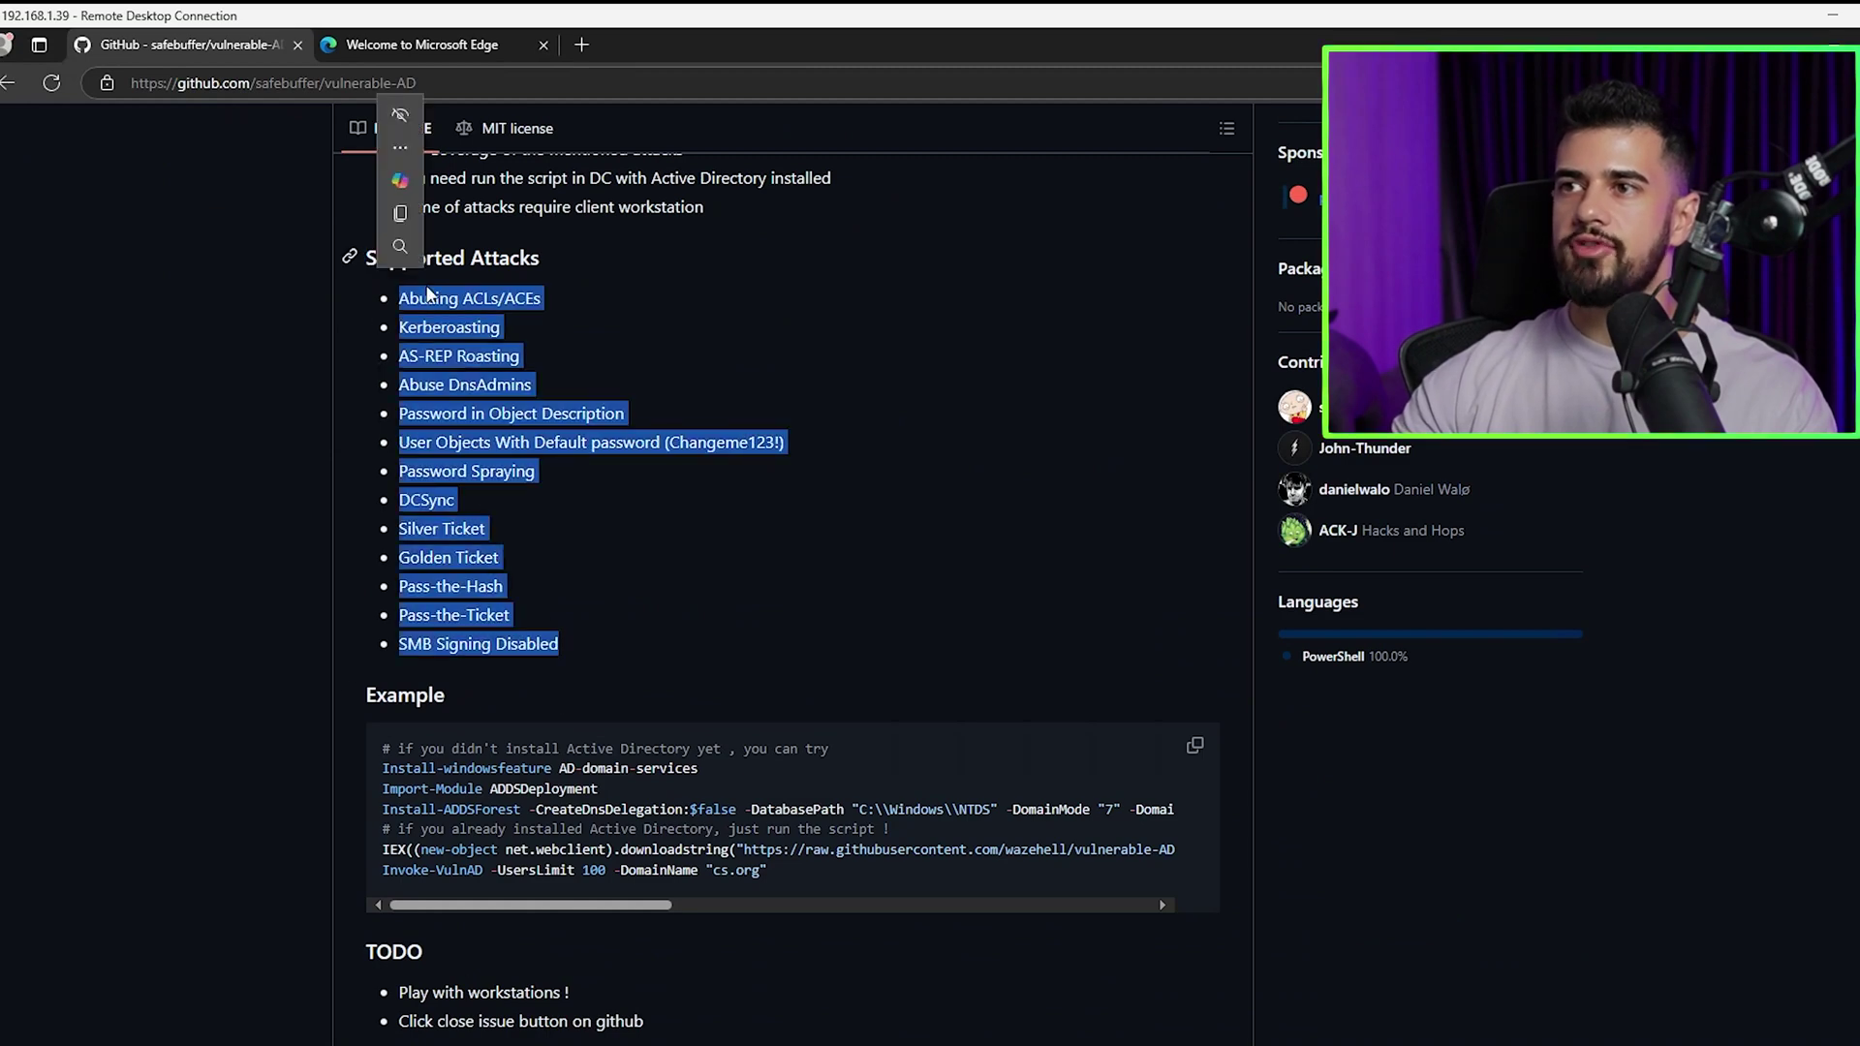
left_click(625, 577)
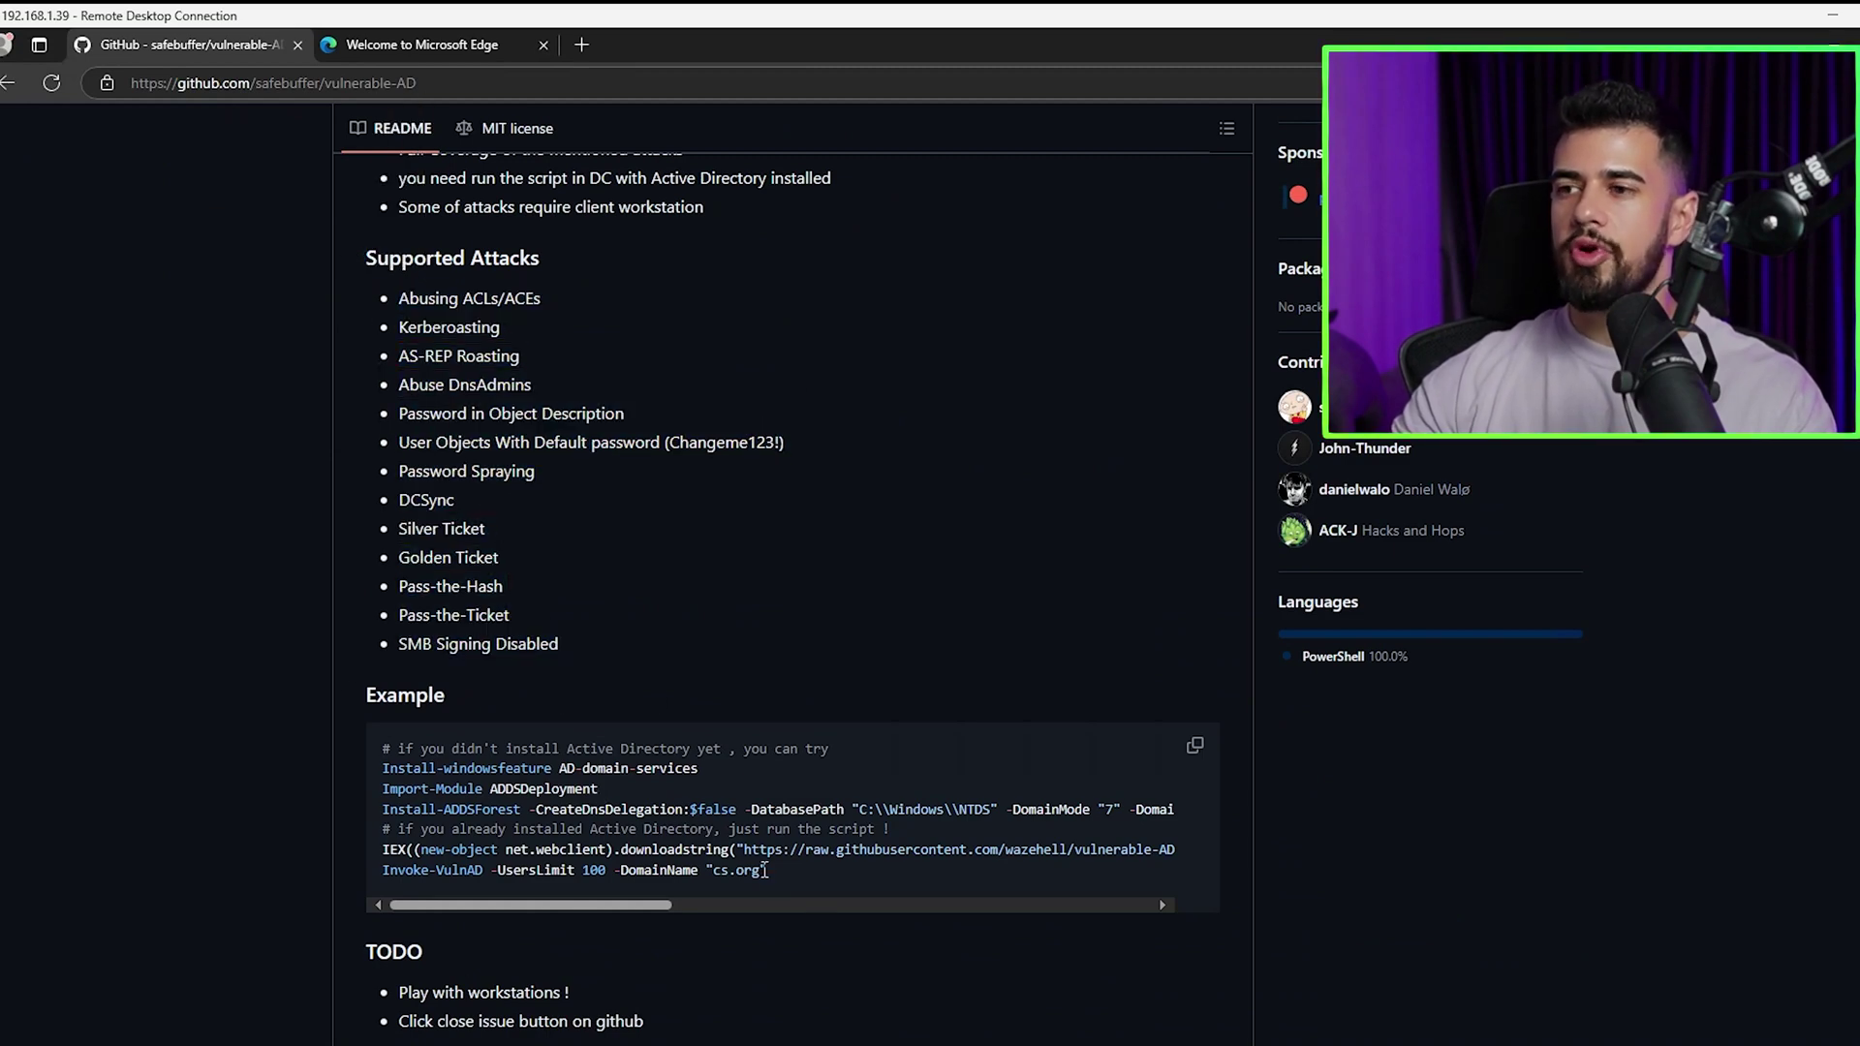
scroll(578, 671, "up", 1)
scroll(575, 671, "up", 2)
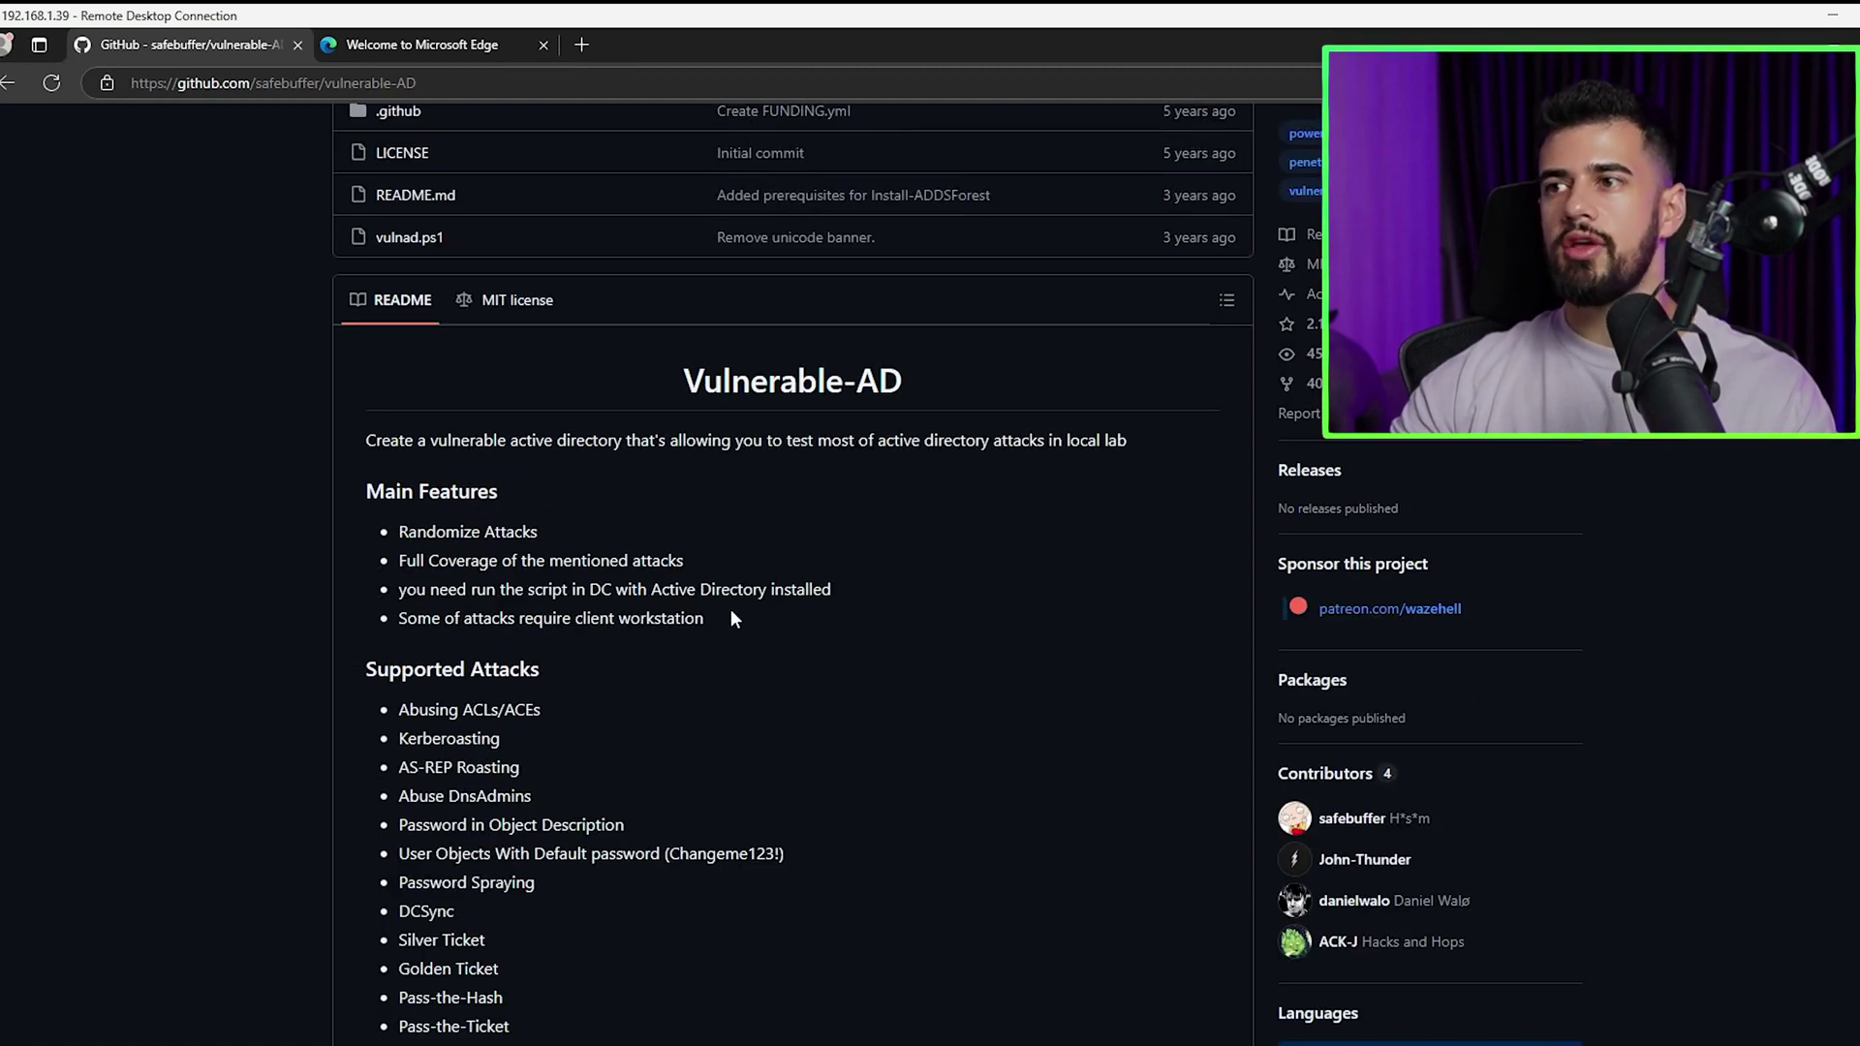
left_click_drag(731, 611, 386, 510)
left_click(961, 669)
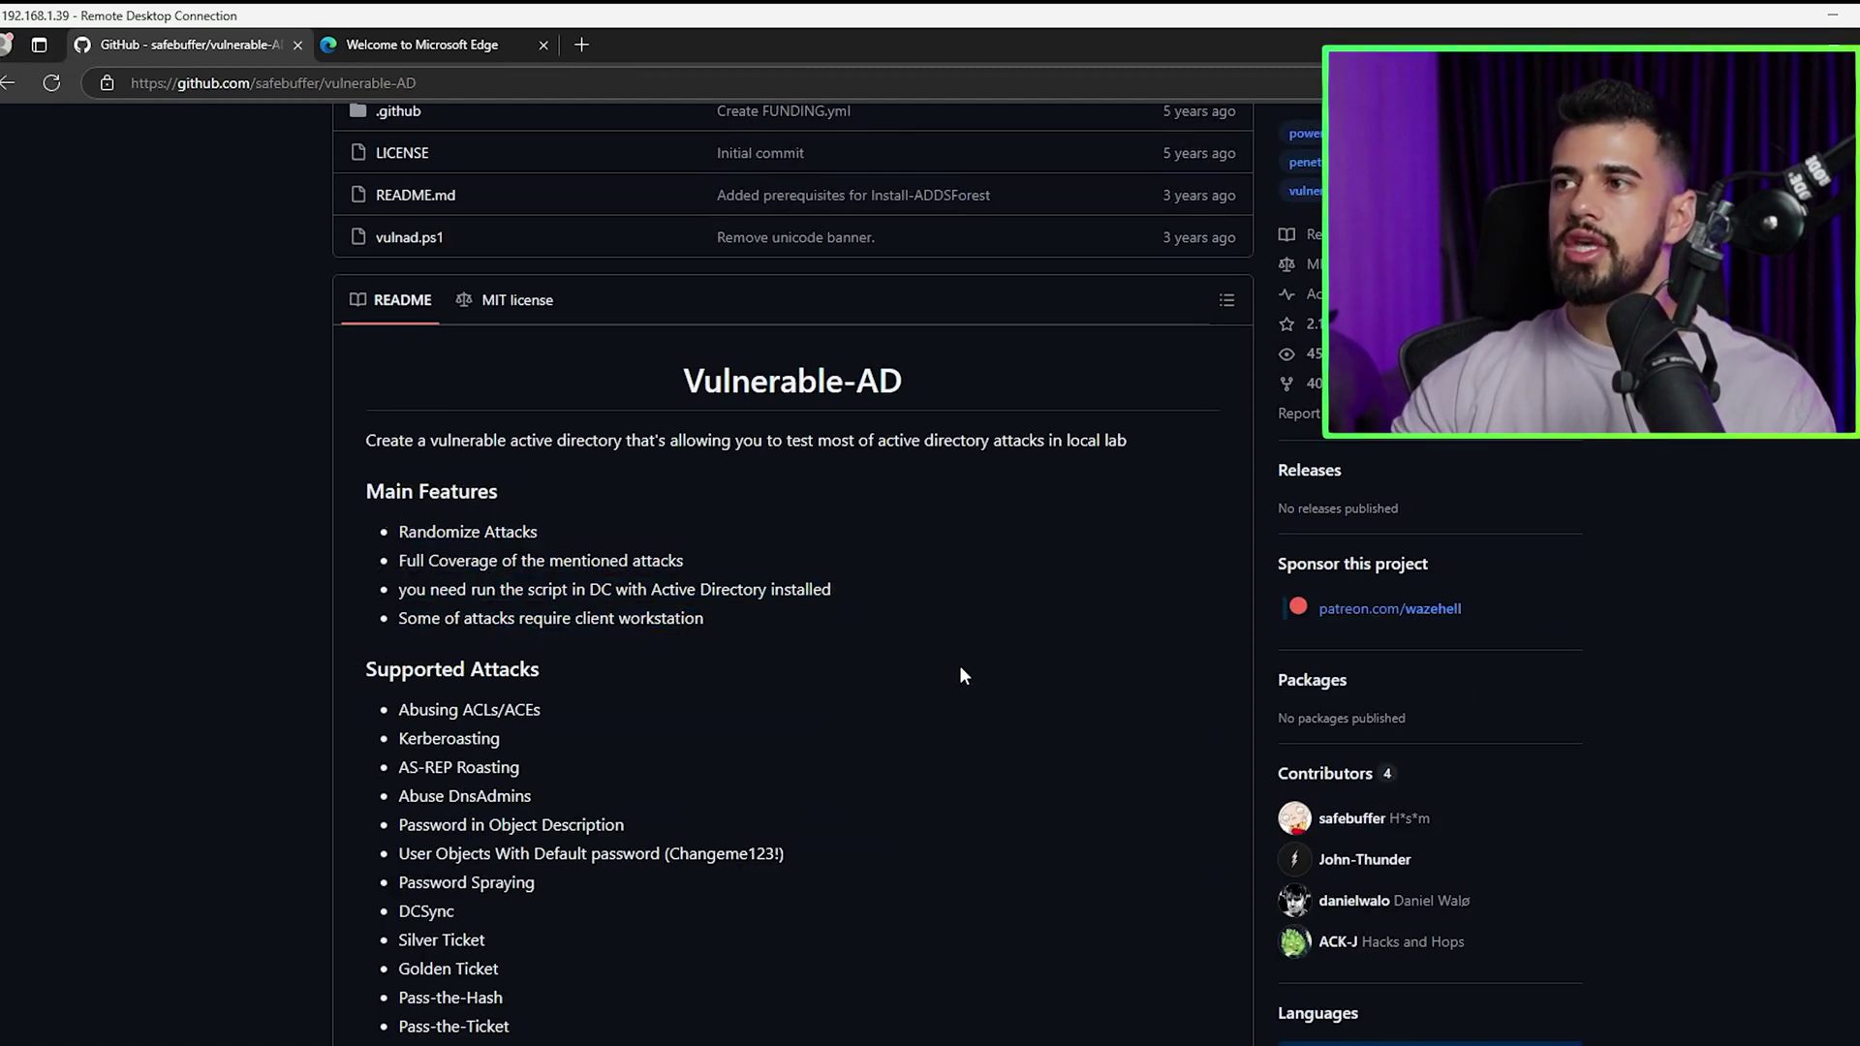
scroll(813, 681, "up", 2)
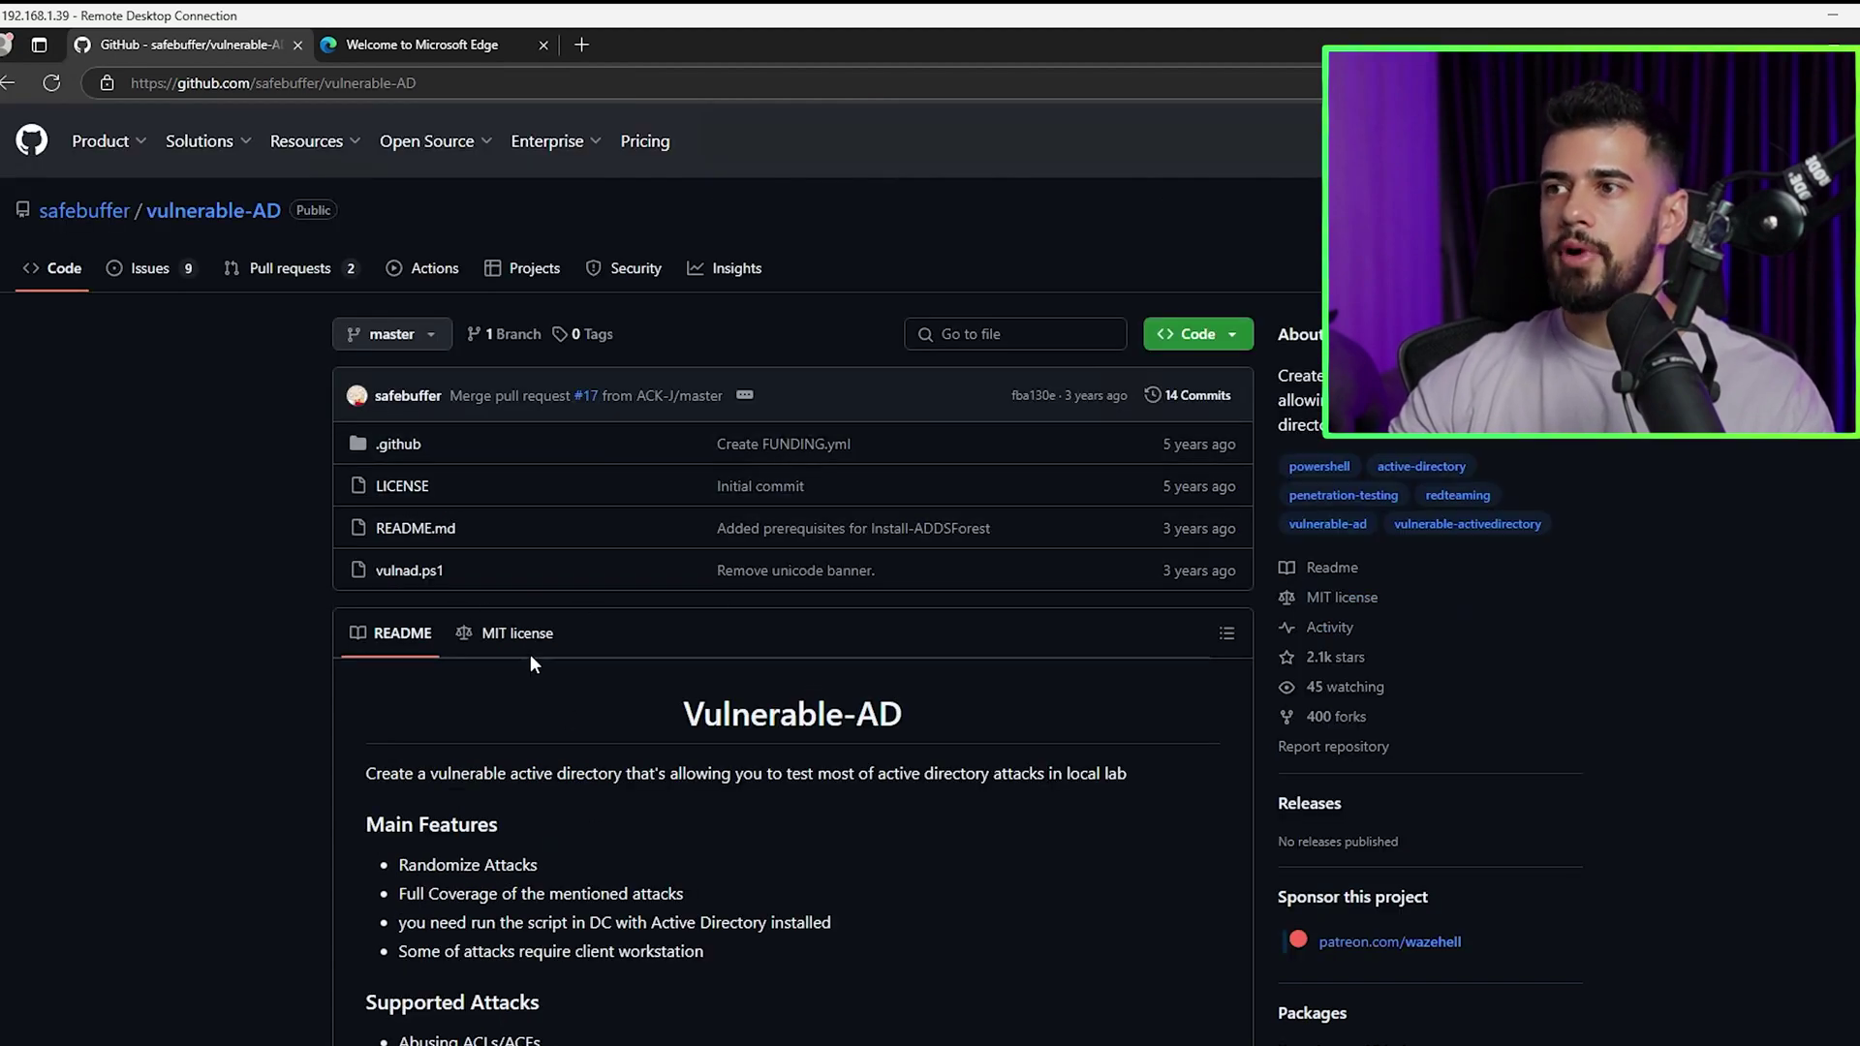
scroll(329, 594, "down", 5)
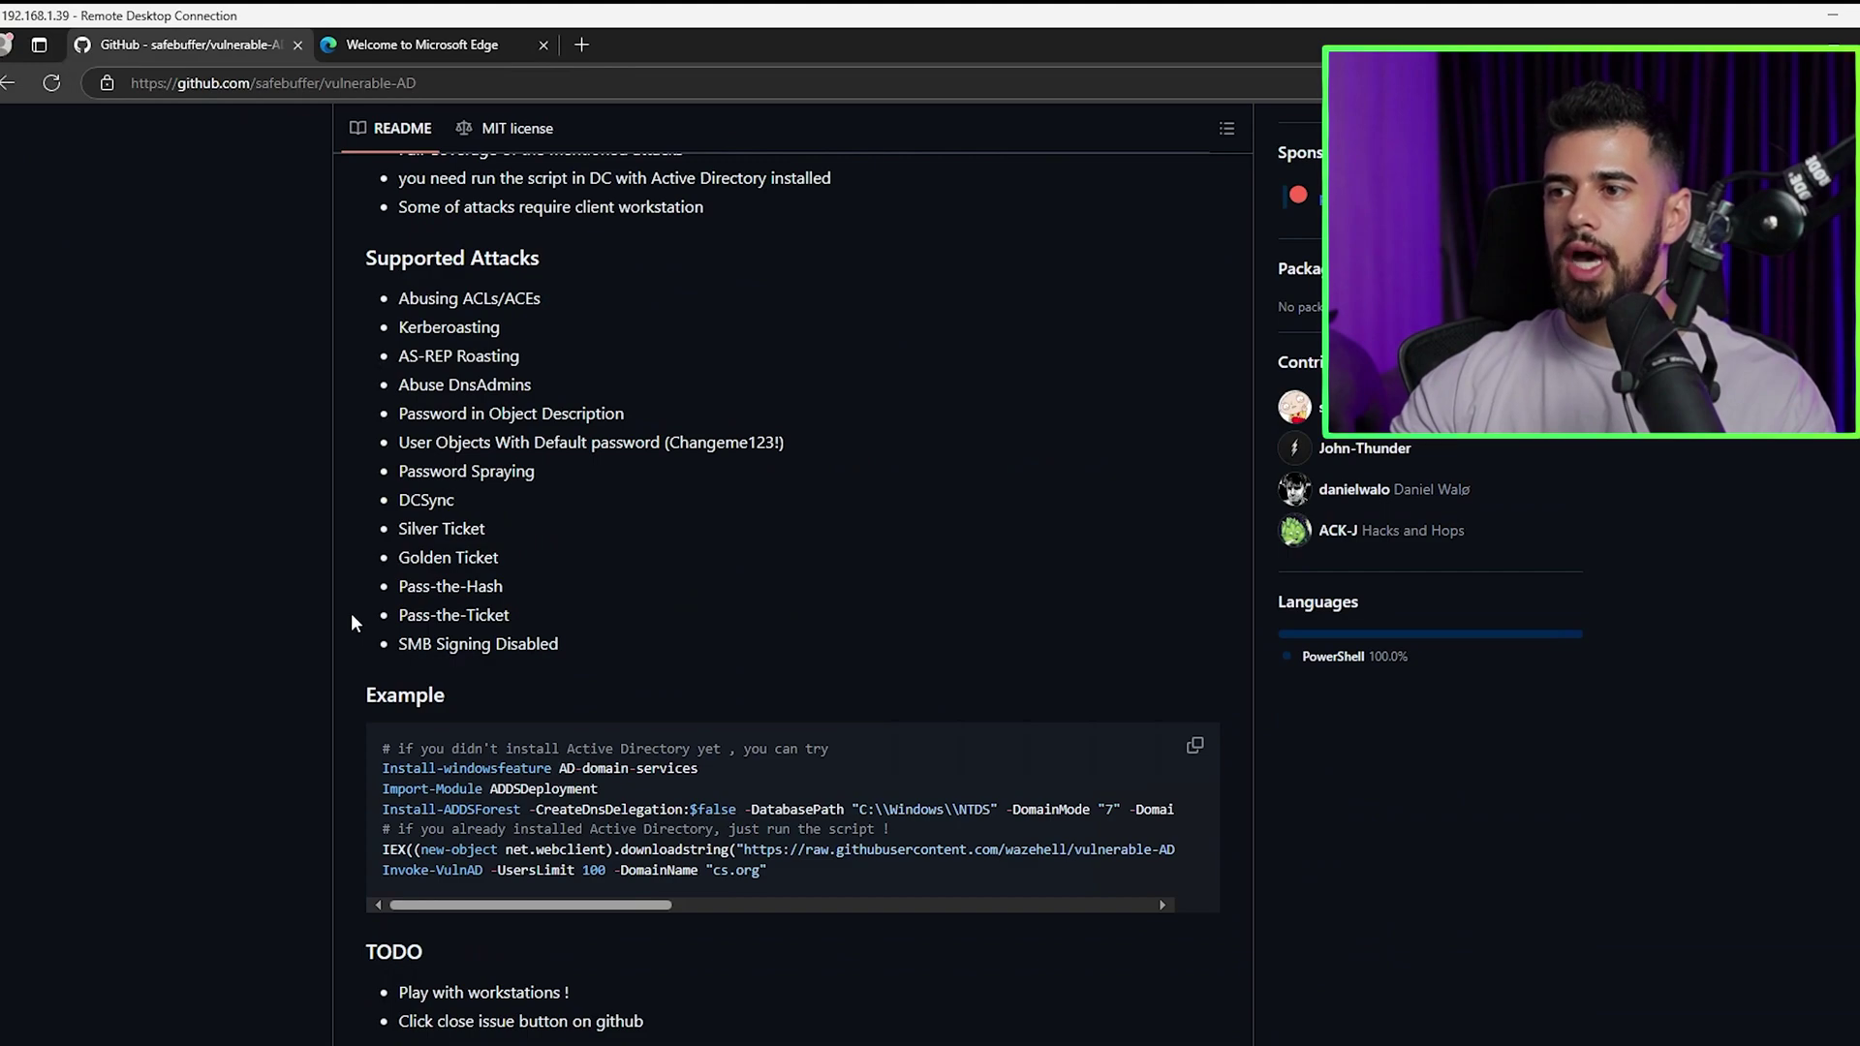
scroll(344, 601, "up", 2)
scroll(345, 600, "up", 2)
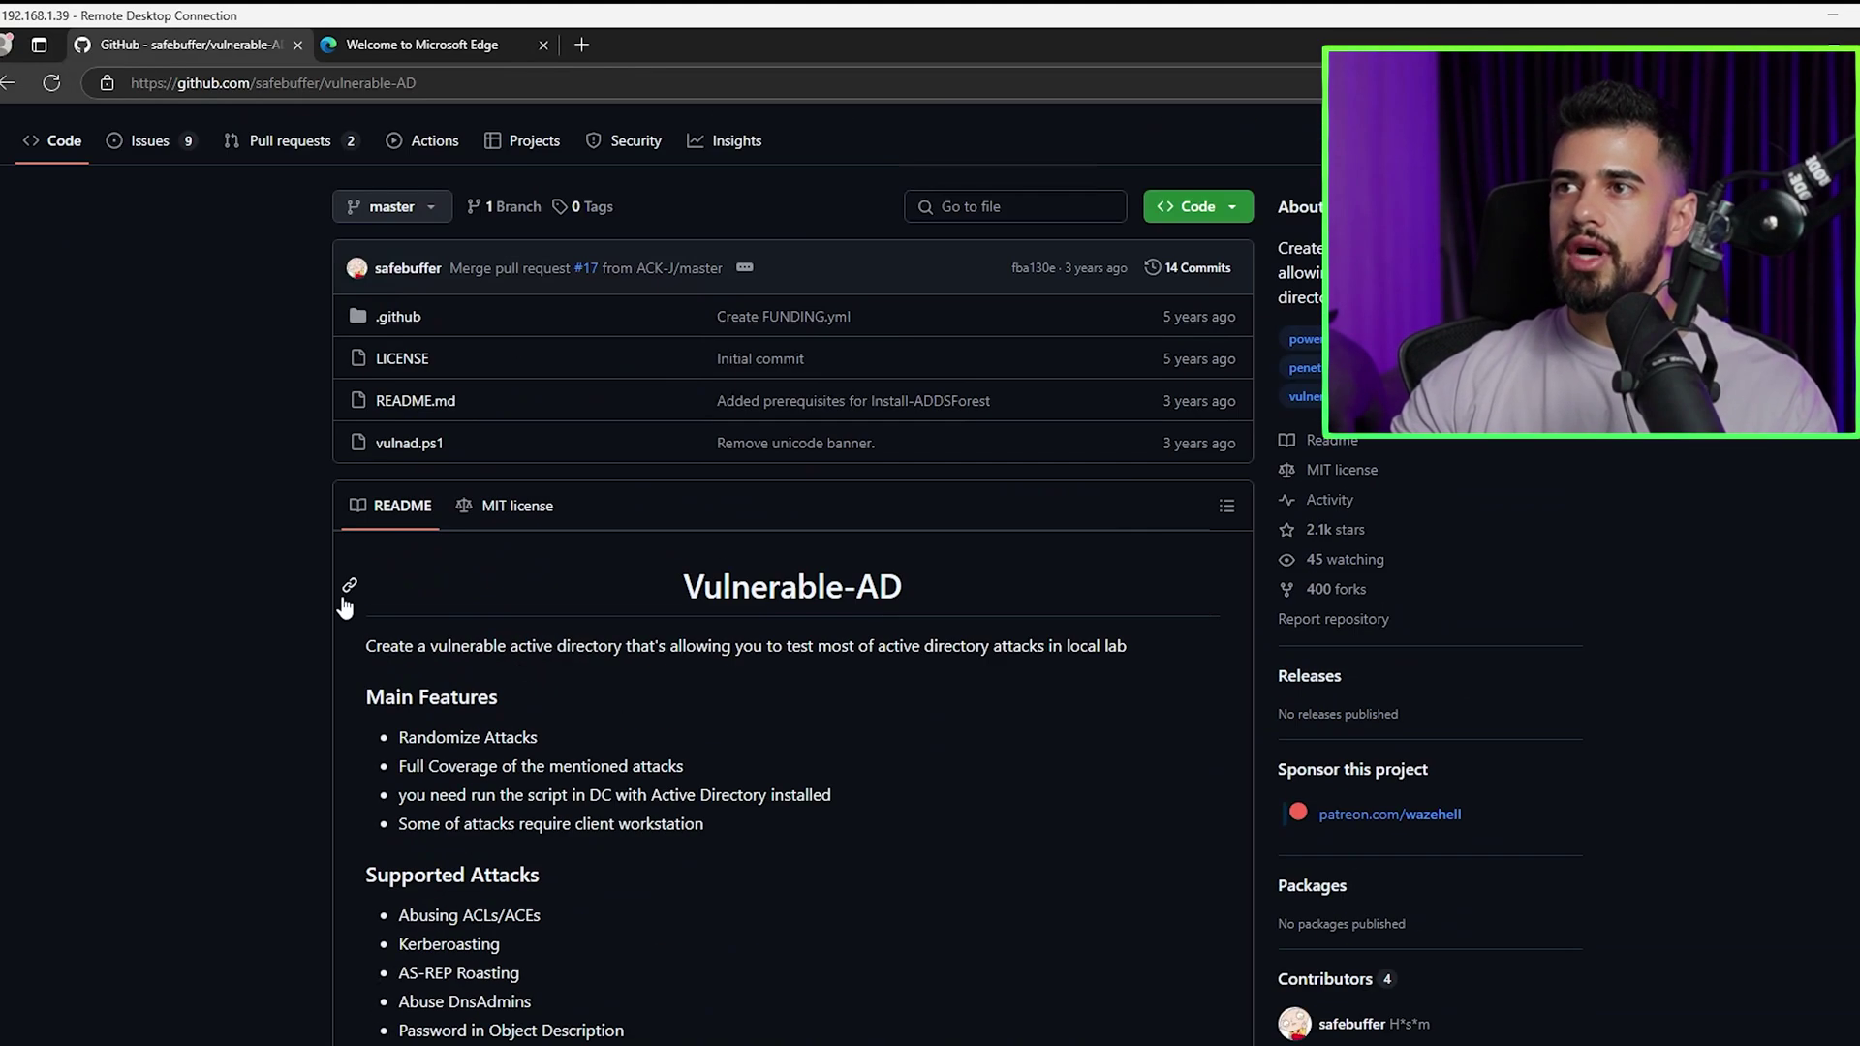
scroll(449, 700, "down", 5)
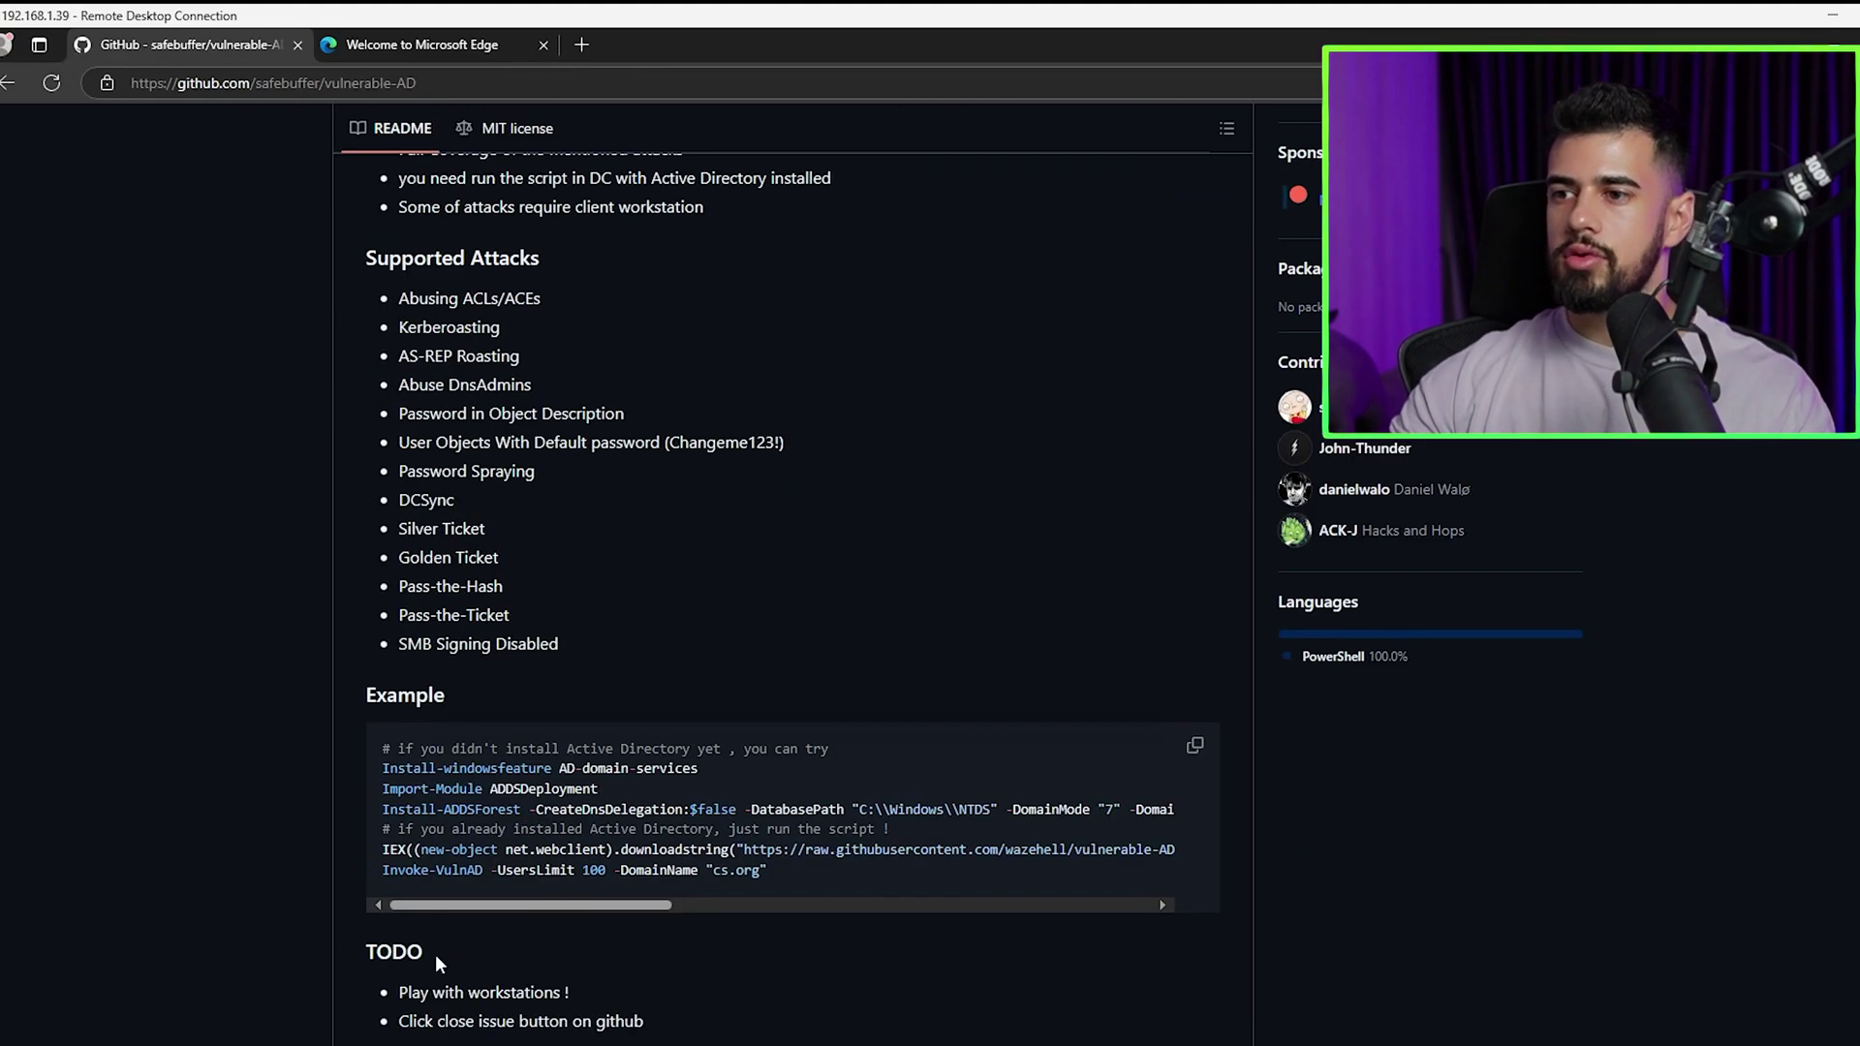
scroll(435, 955, "up", 3)
scroll(450, 902, "up", 2)
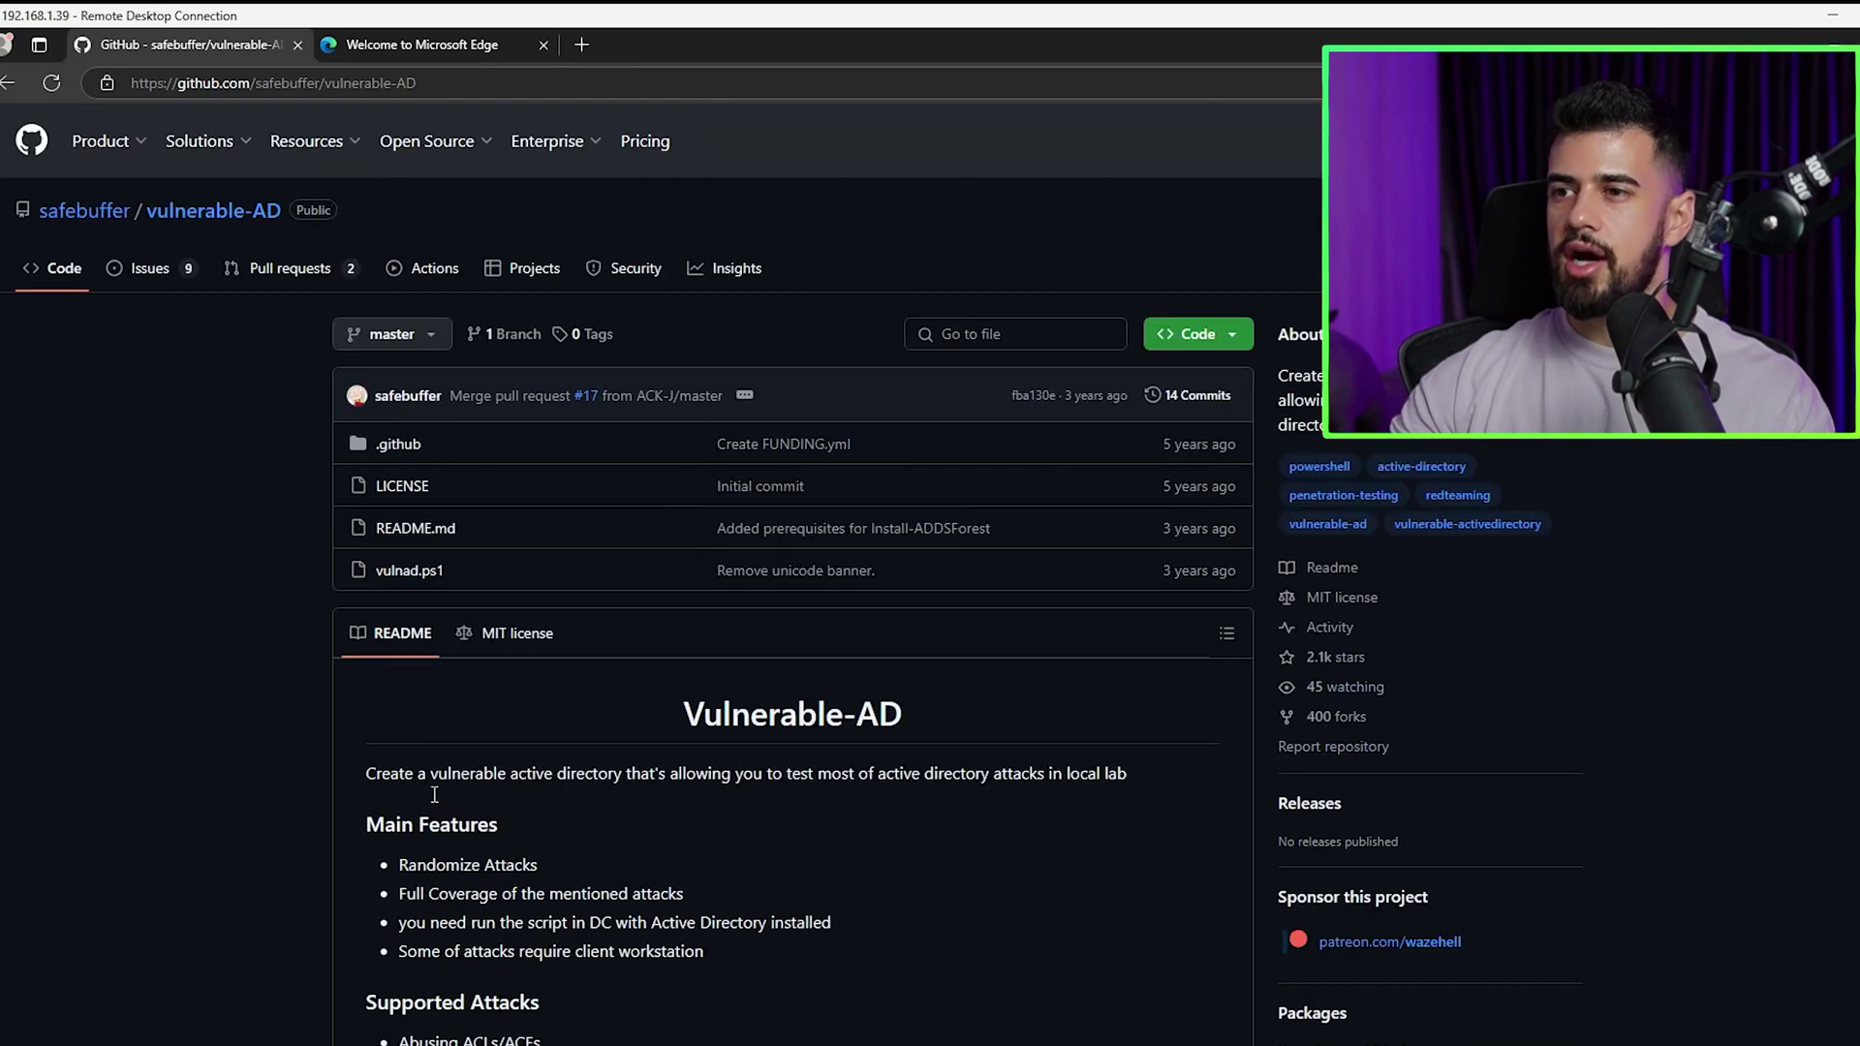
left_click(404, 572)
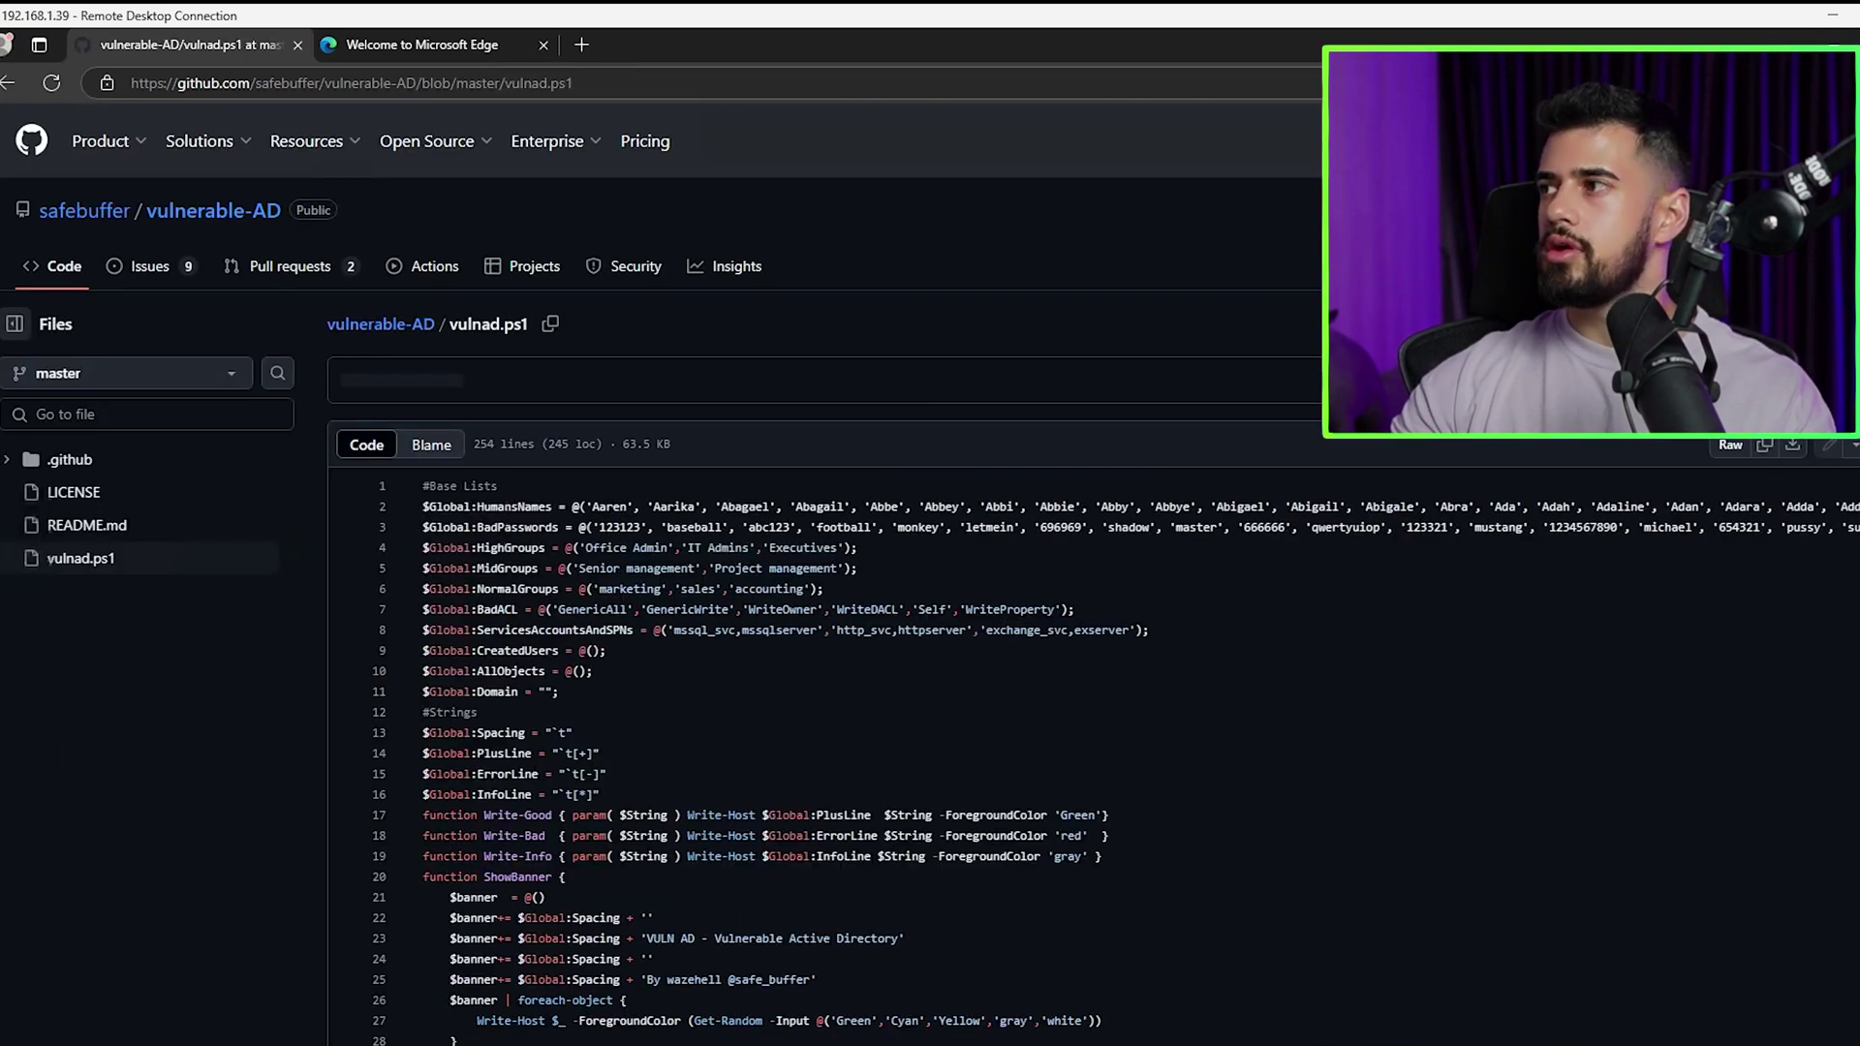
Step: Display vulnad.ps1 as raw text and select its raw web address
left_click(1728, 447)
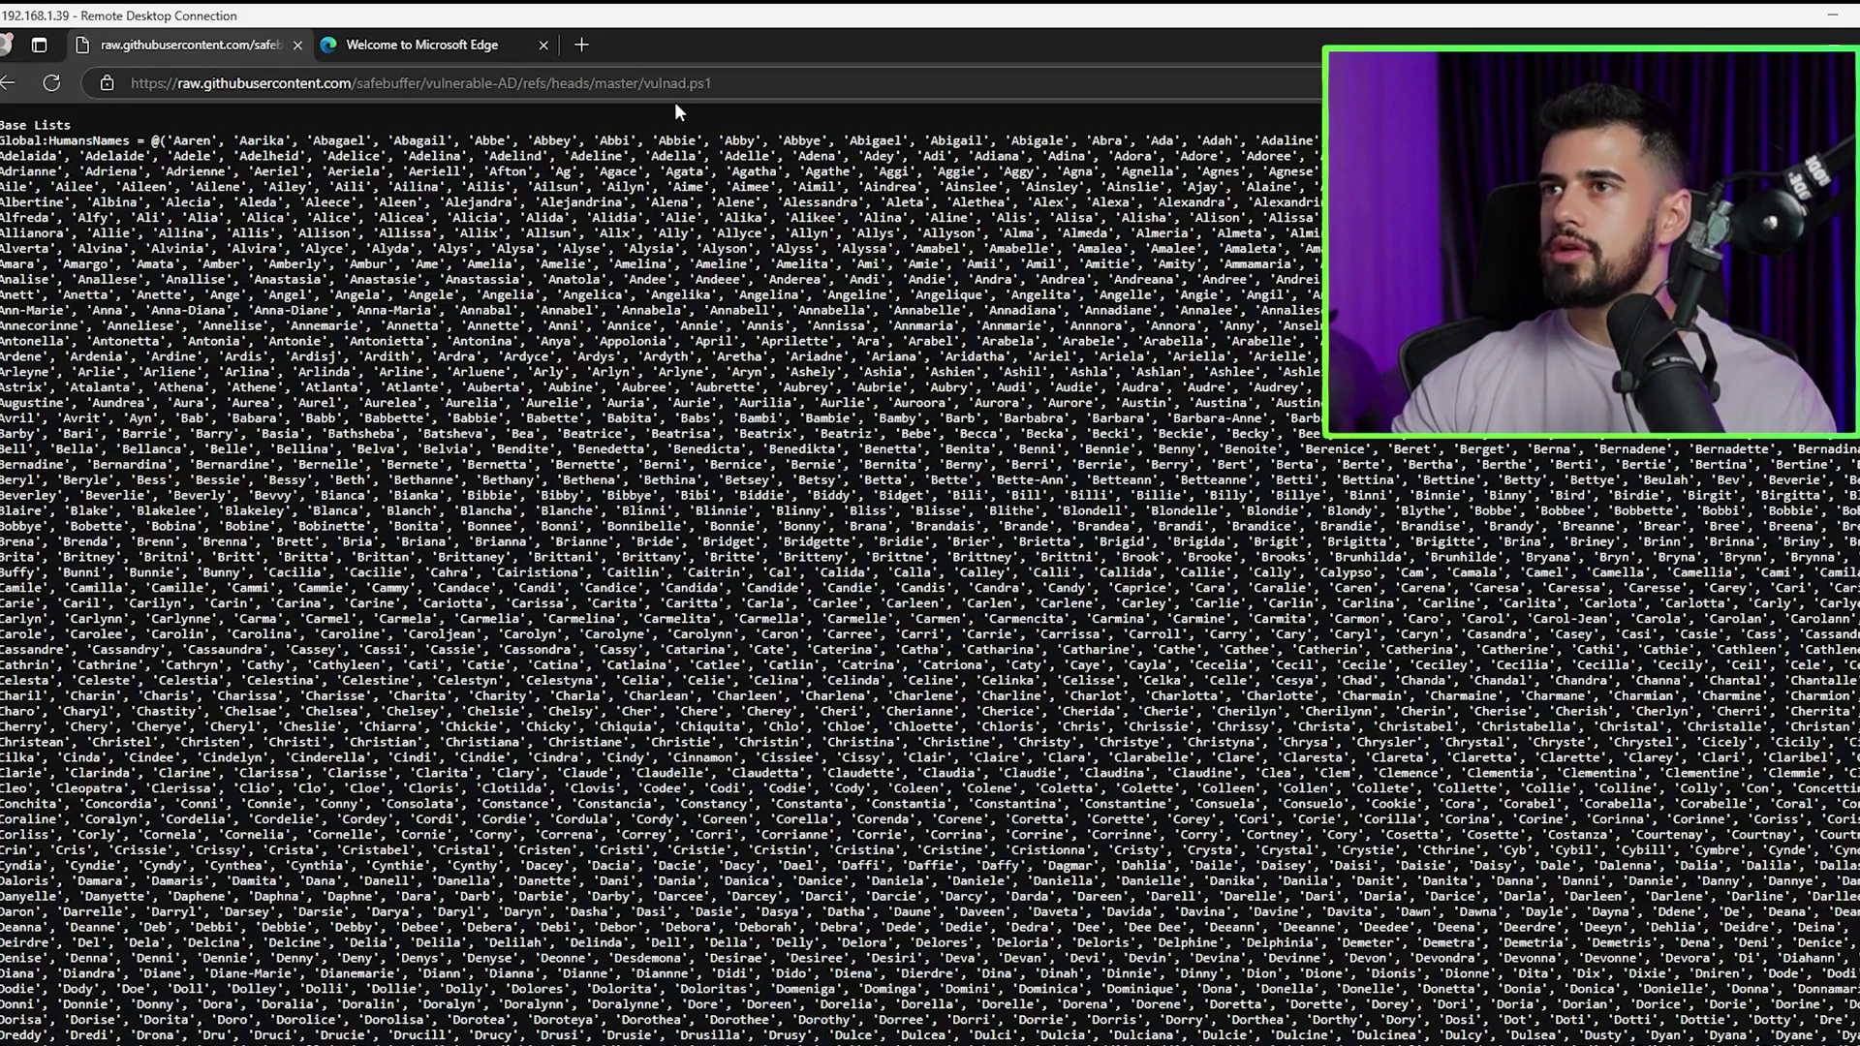
left_click(668, 86)
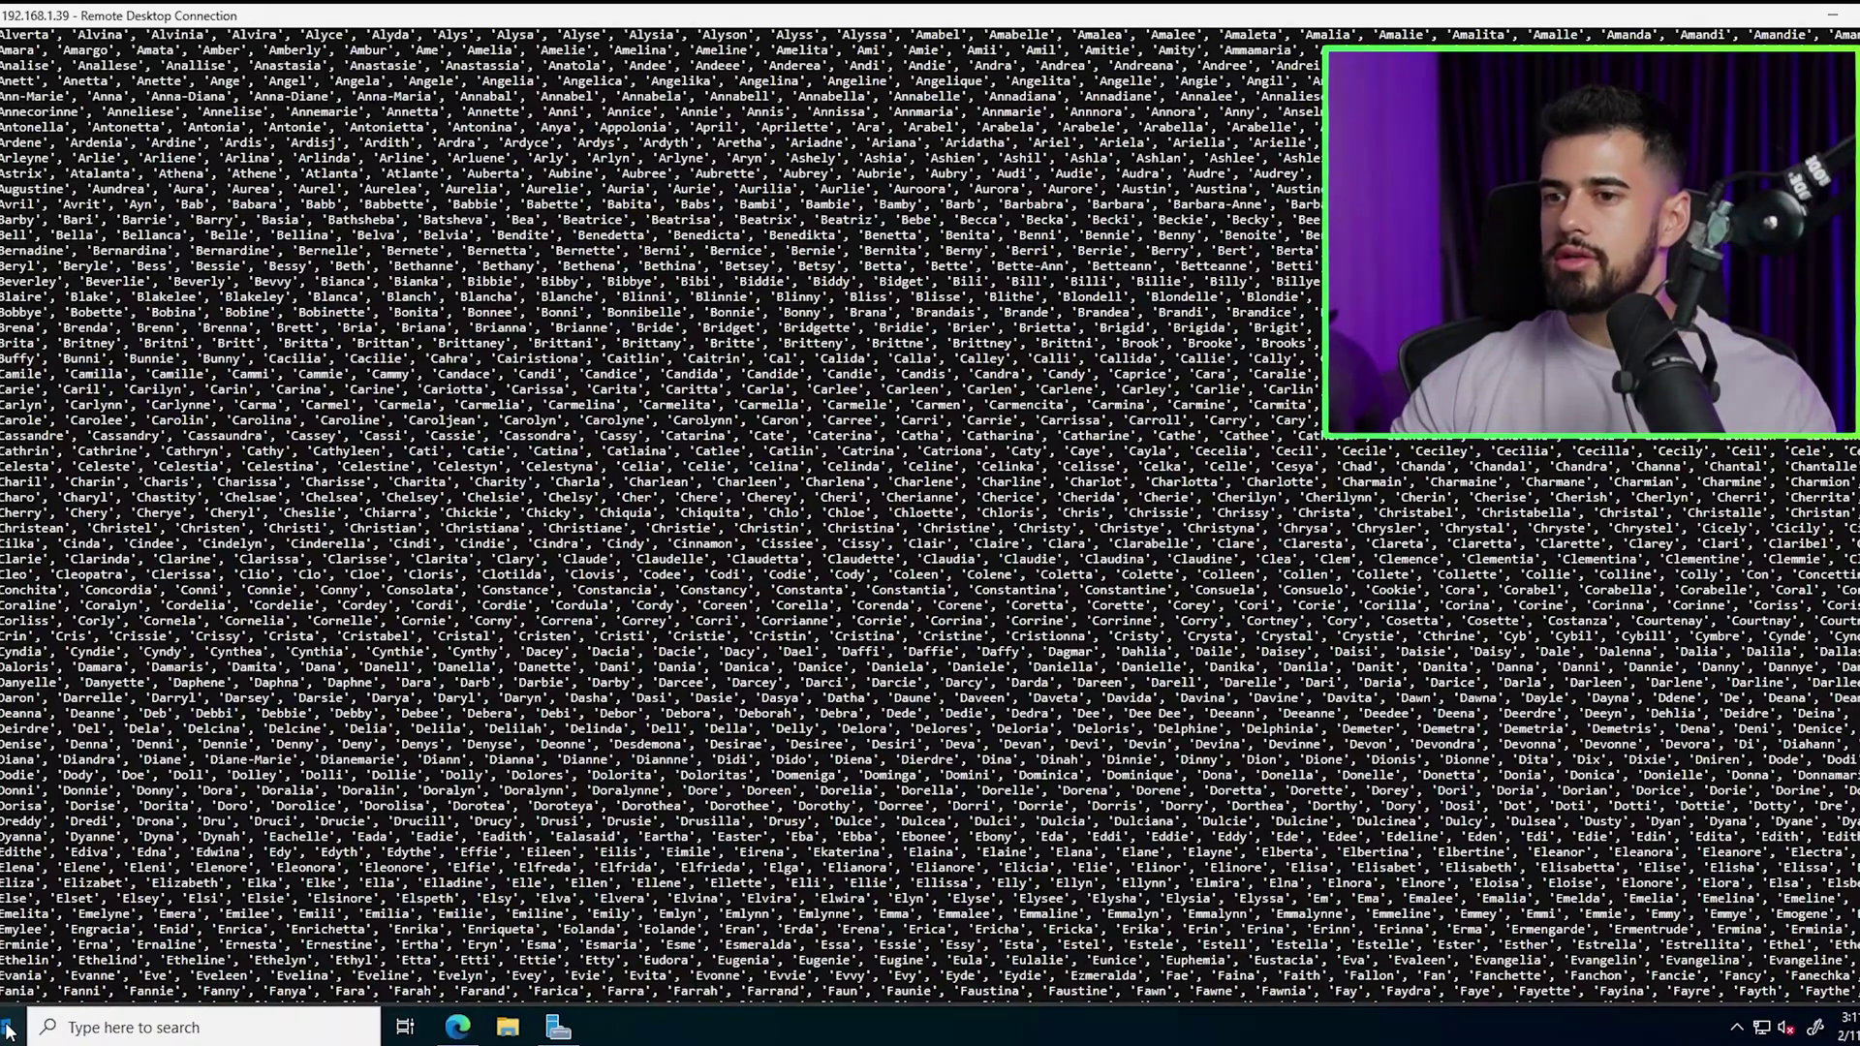
left_click(9, 1029)
type("power")
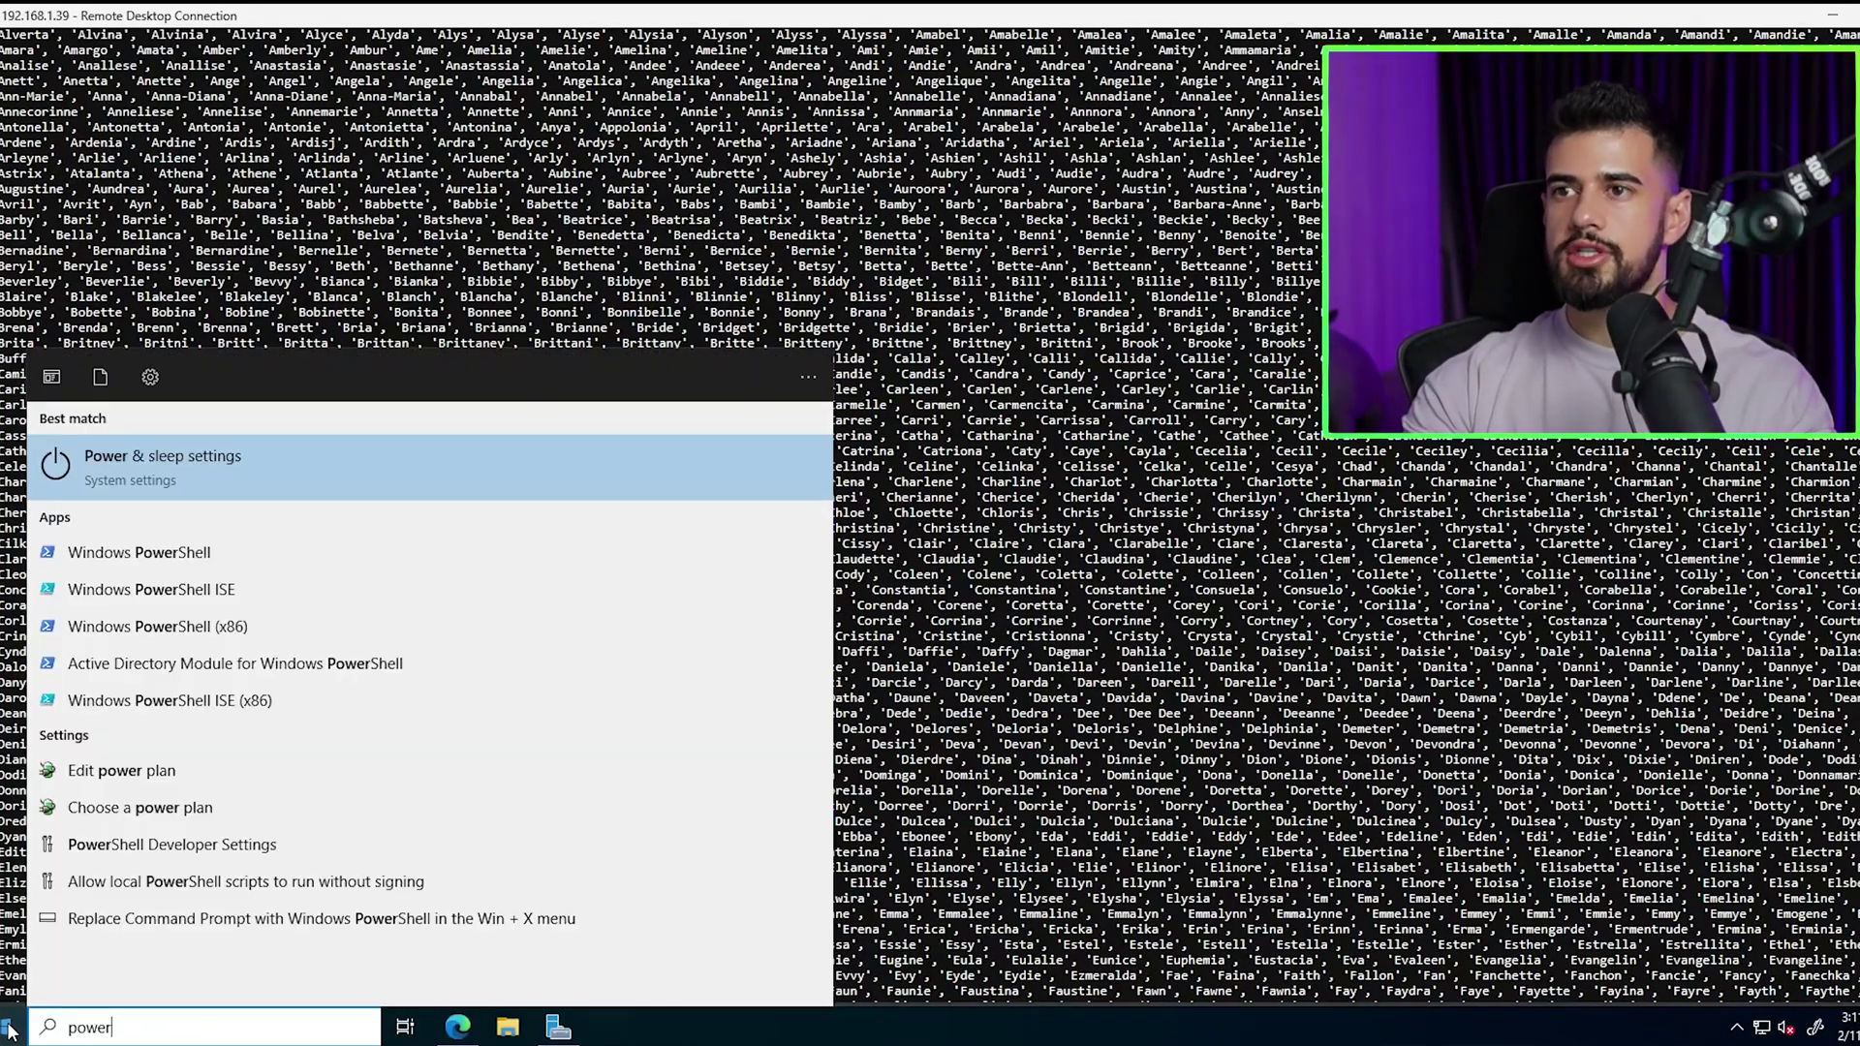
Step: Launch PowerShell as administrator, move into the Desktop folder, and run wget on the raw vulnad.ps1 URL
key("Down")
key("Return")
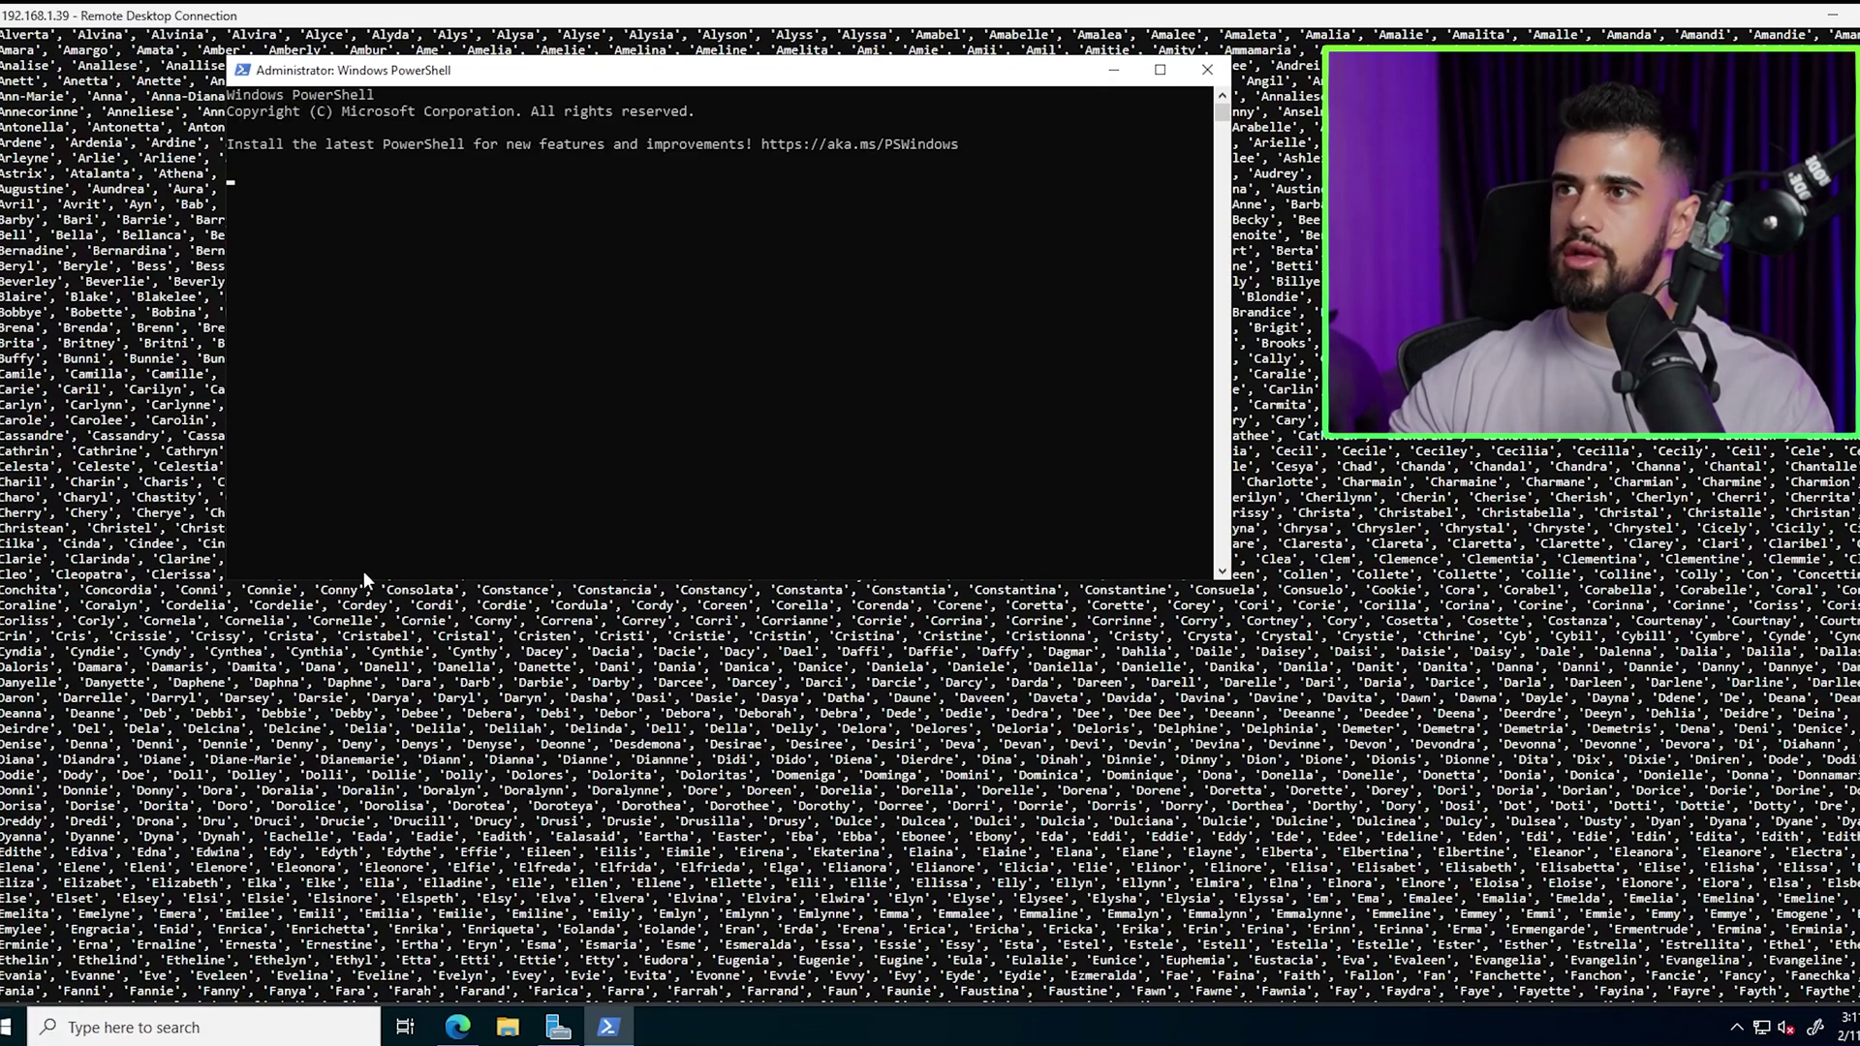
scroll(624, 320, "up", 1, "ctrl")
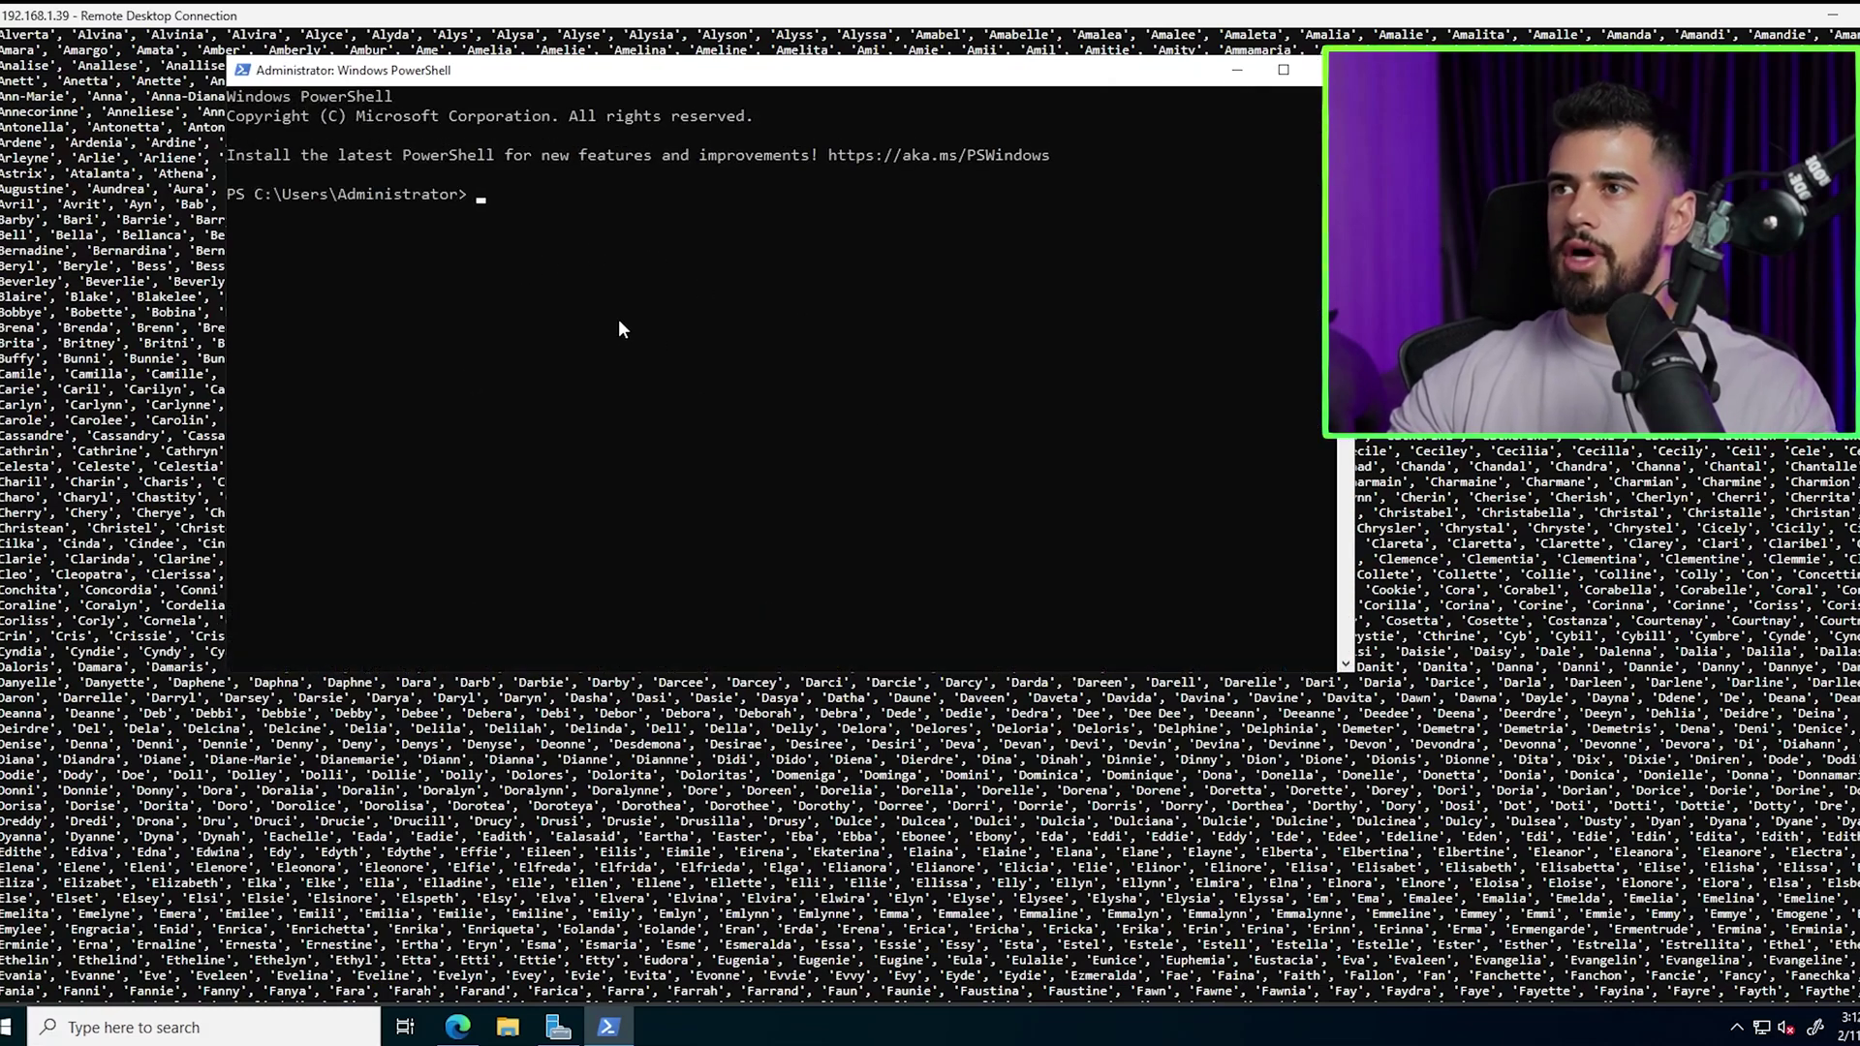
type("cd Des")
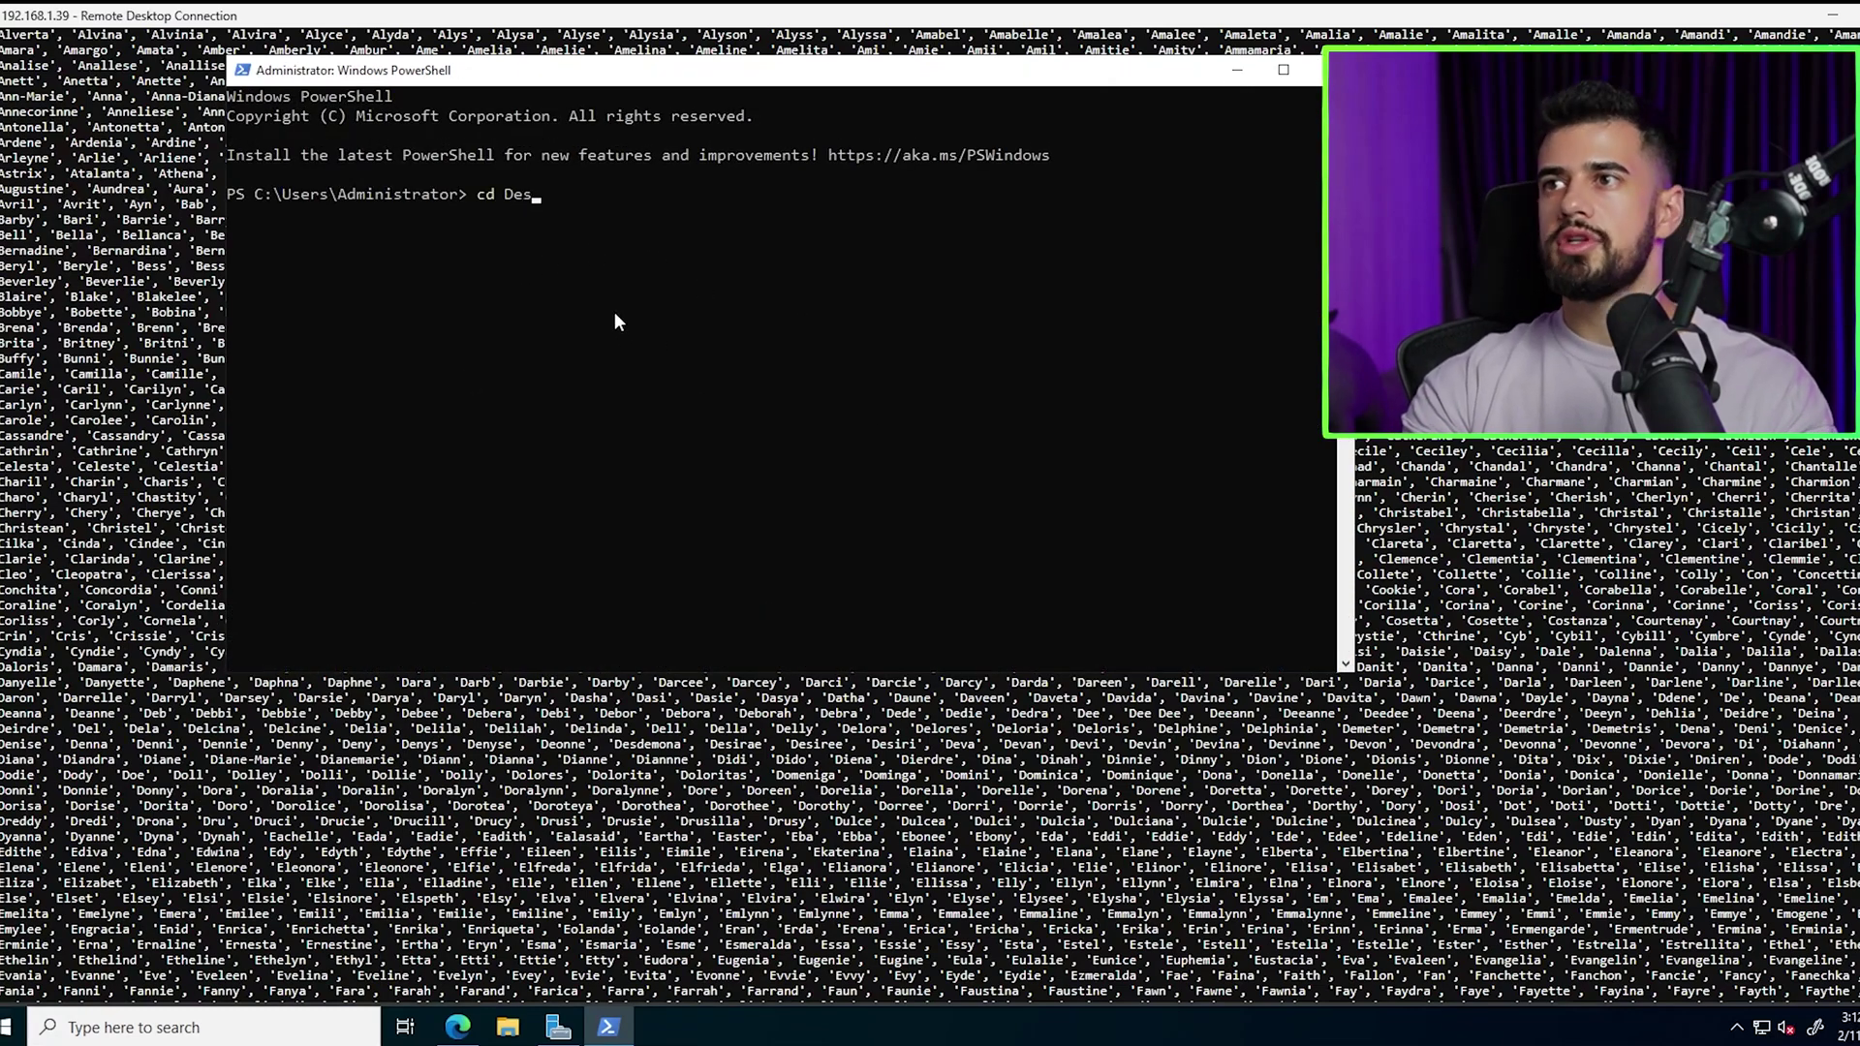
key("Tab")
key("Return")
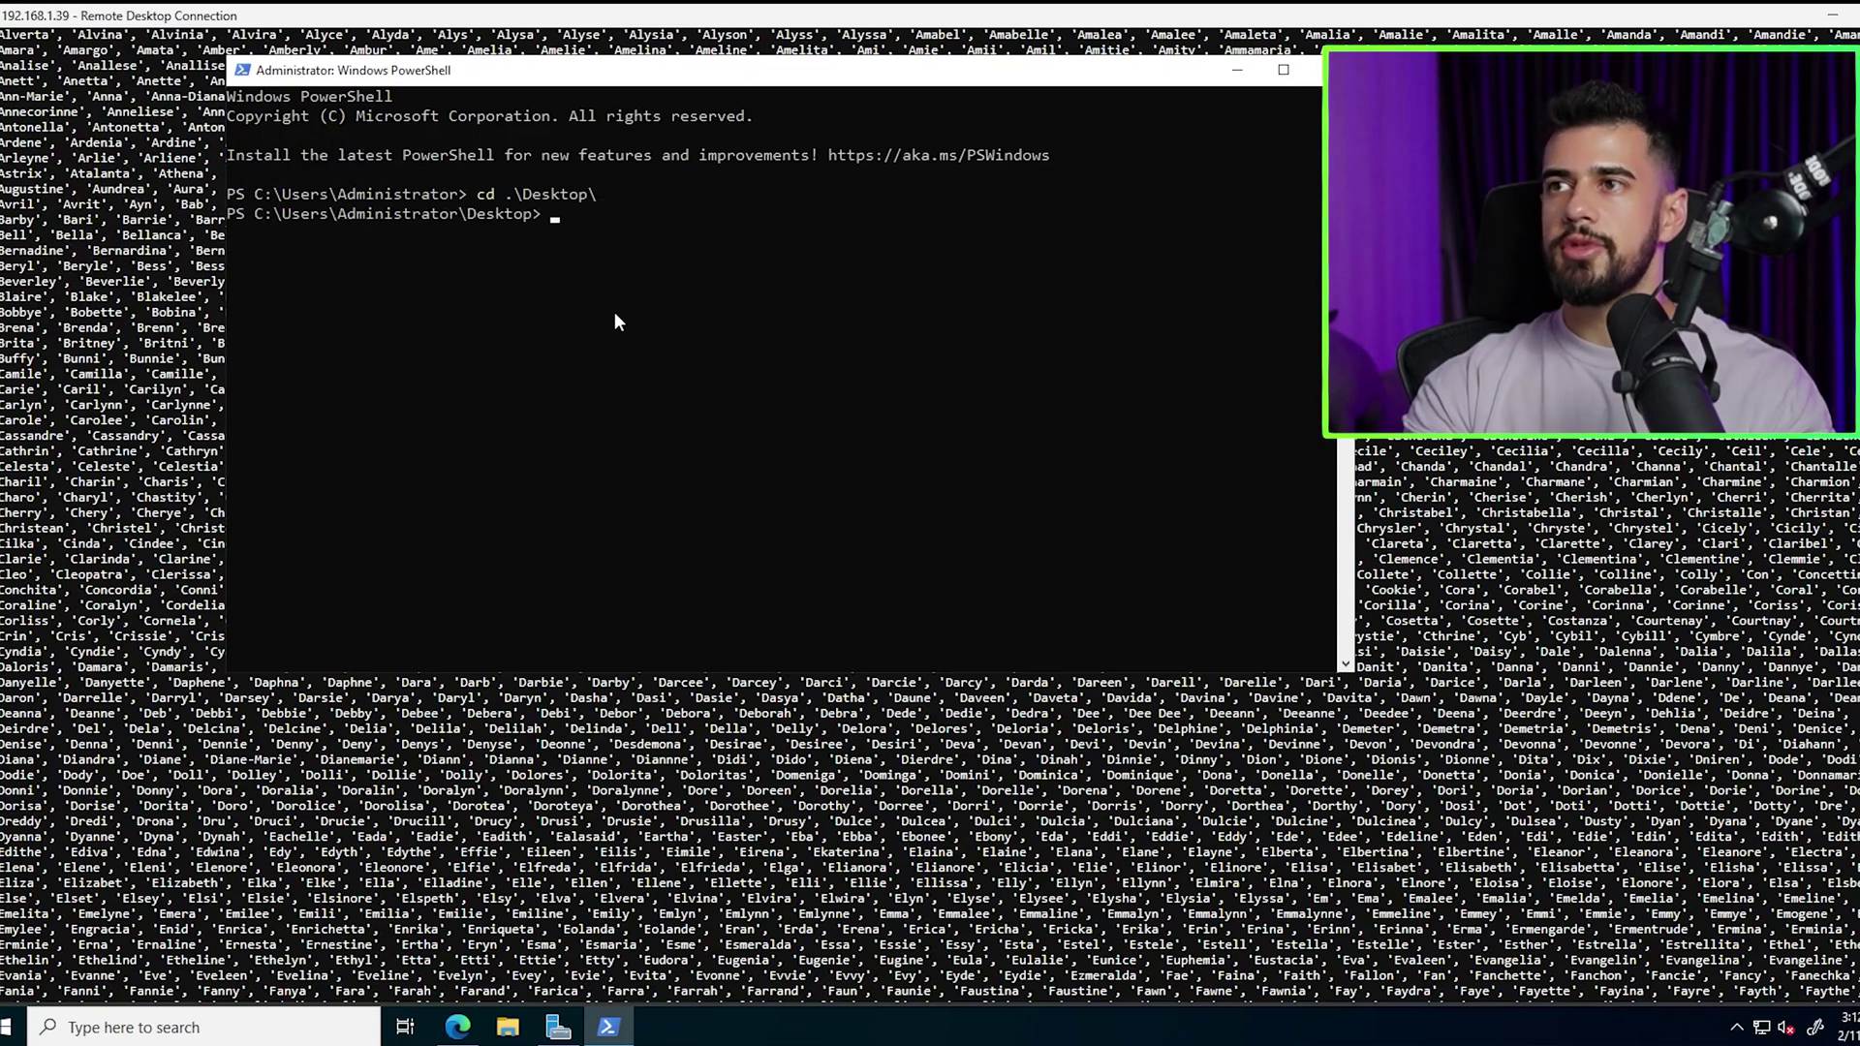
type("wget")
key("ctrl+v")
key("Return")
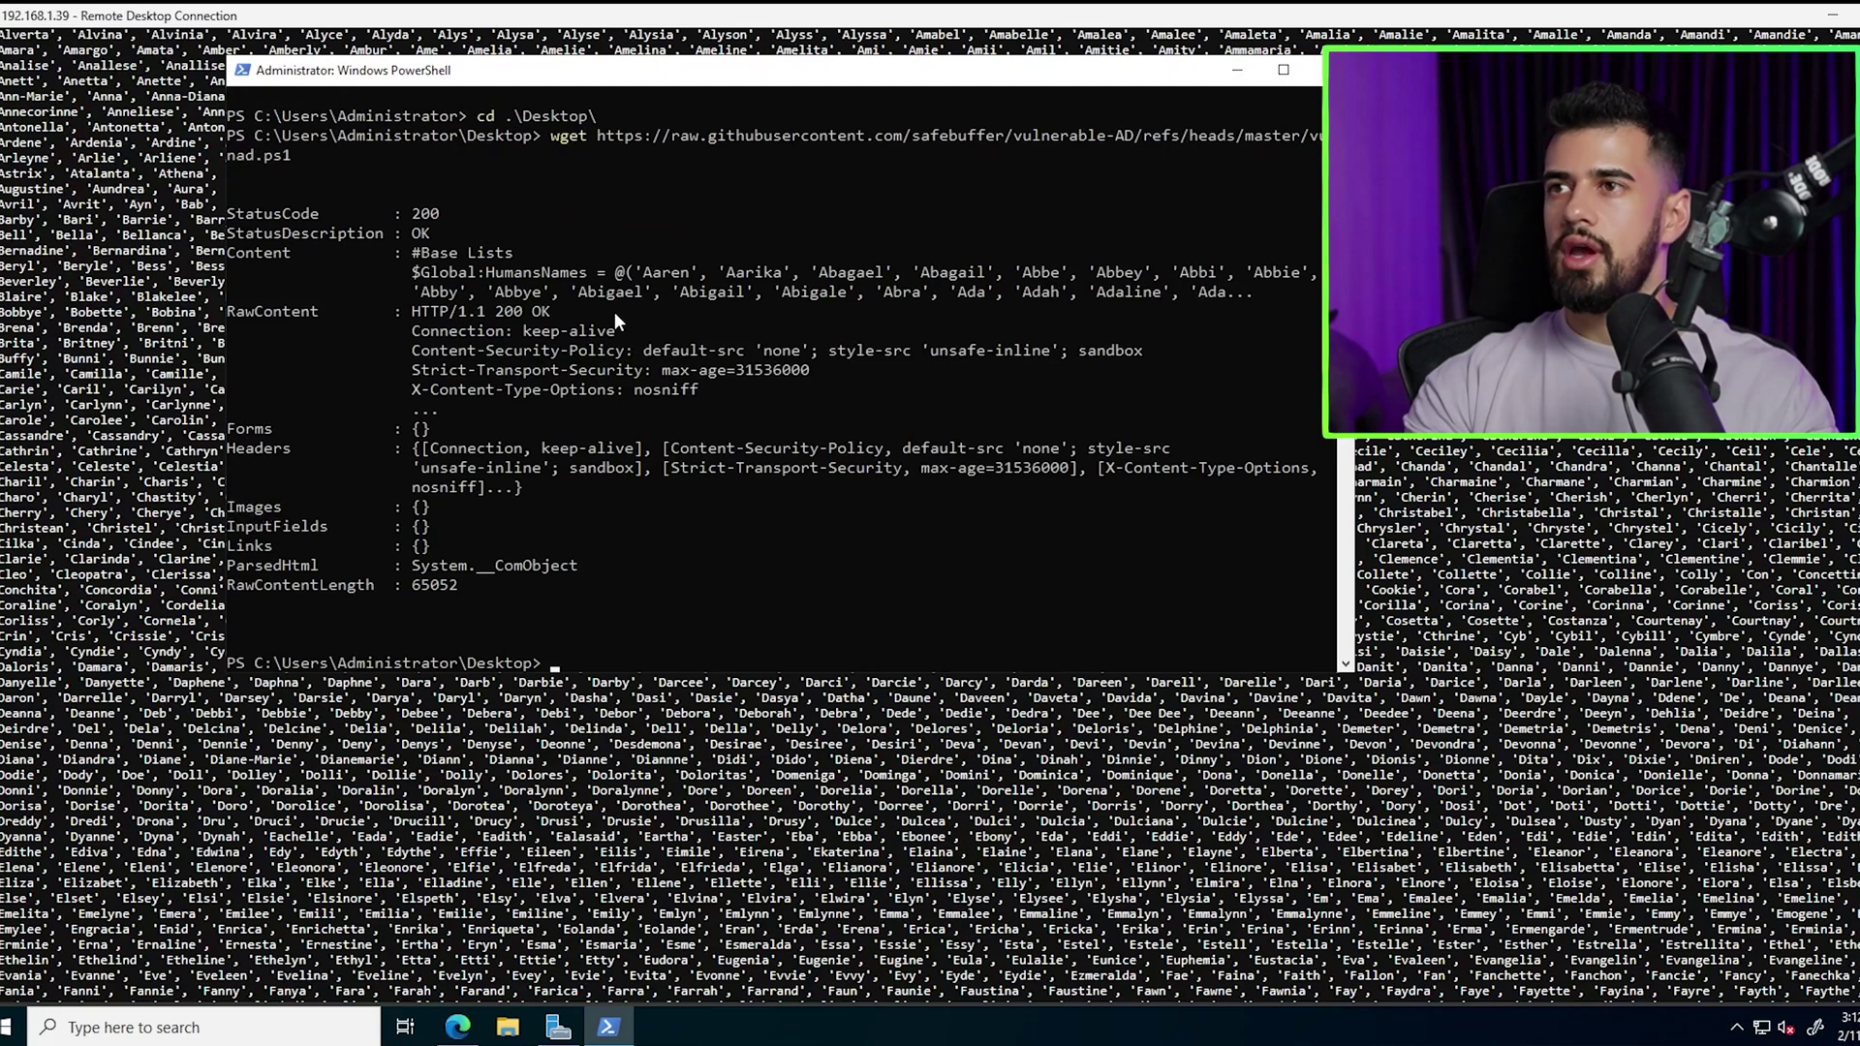
Step: Rerun the download with -O vulnad.ps1, then dot-source it with . .\vulnad.ps1
key("Up")
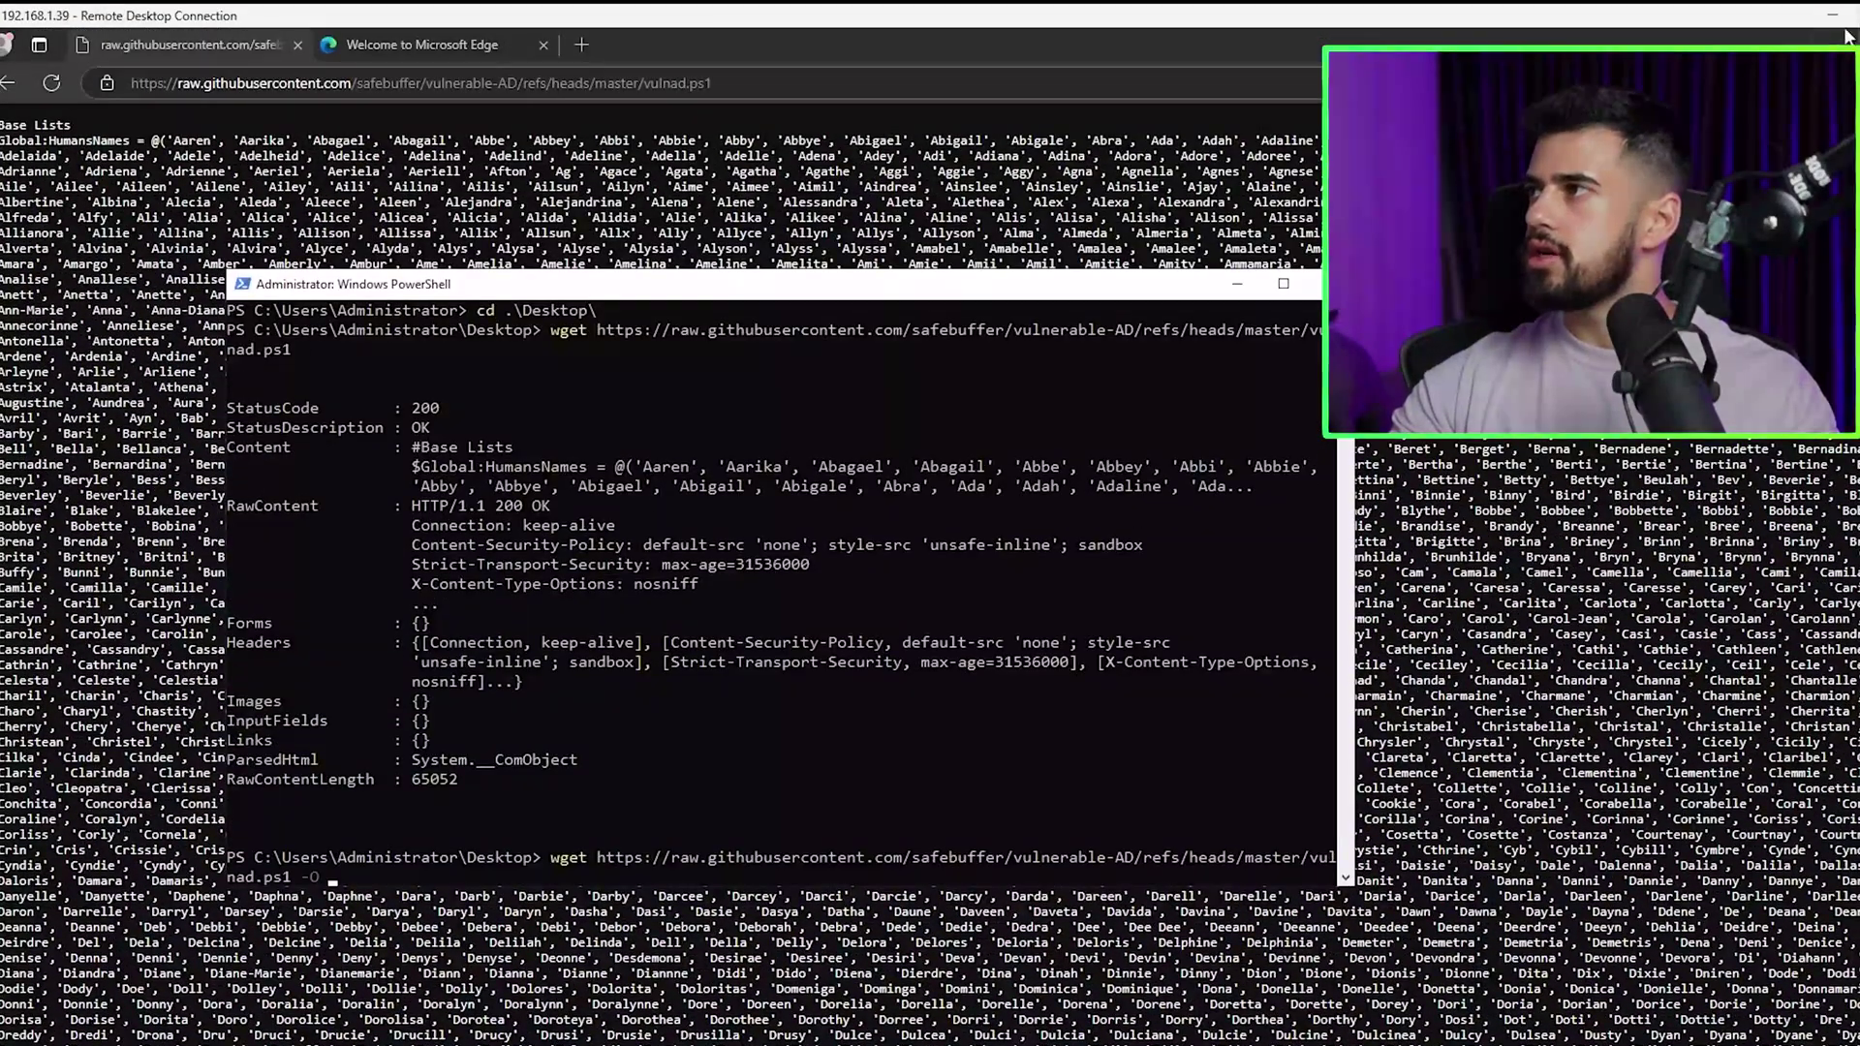
left_click(1817, 37)
left_click(1699, 44)
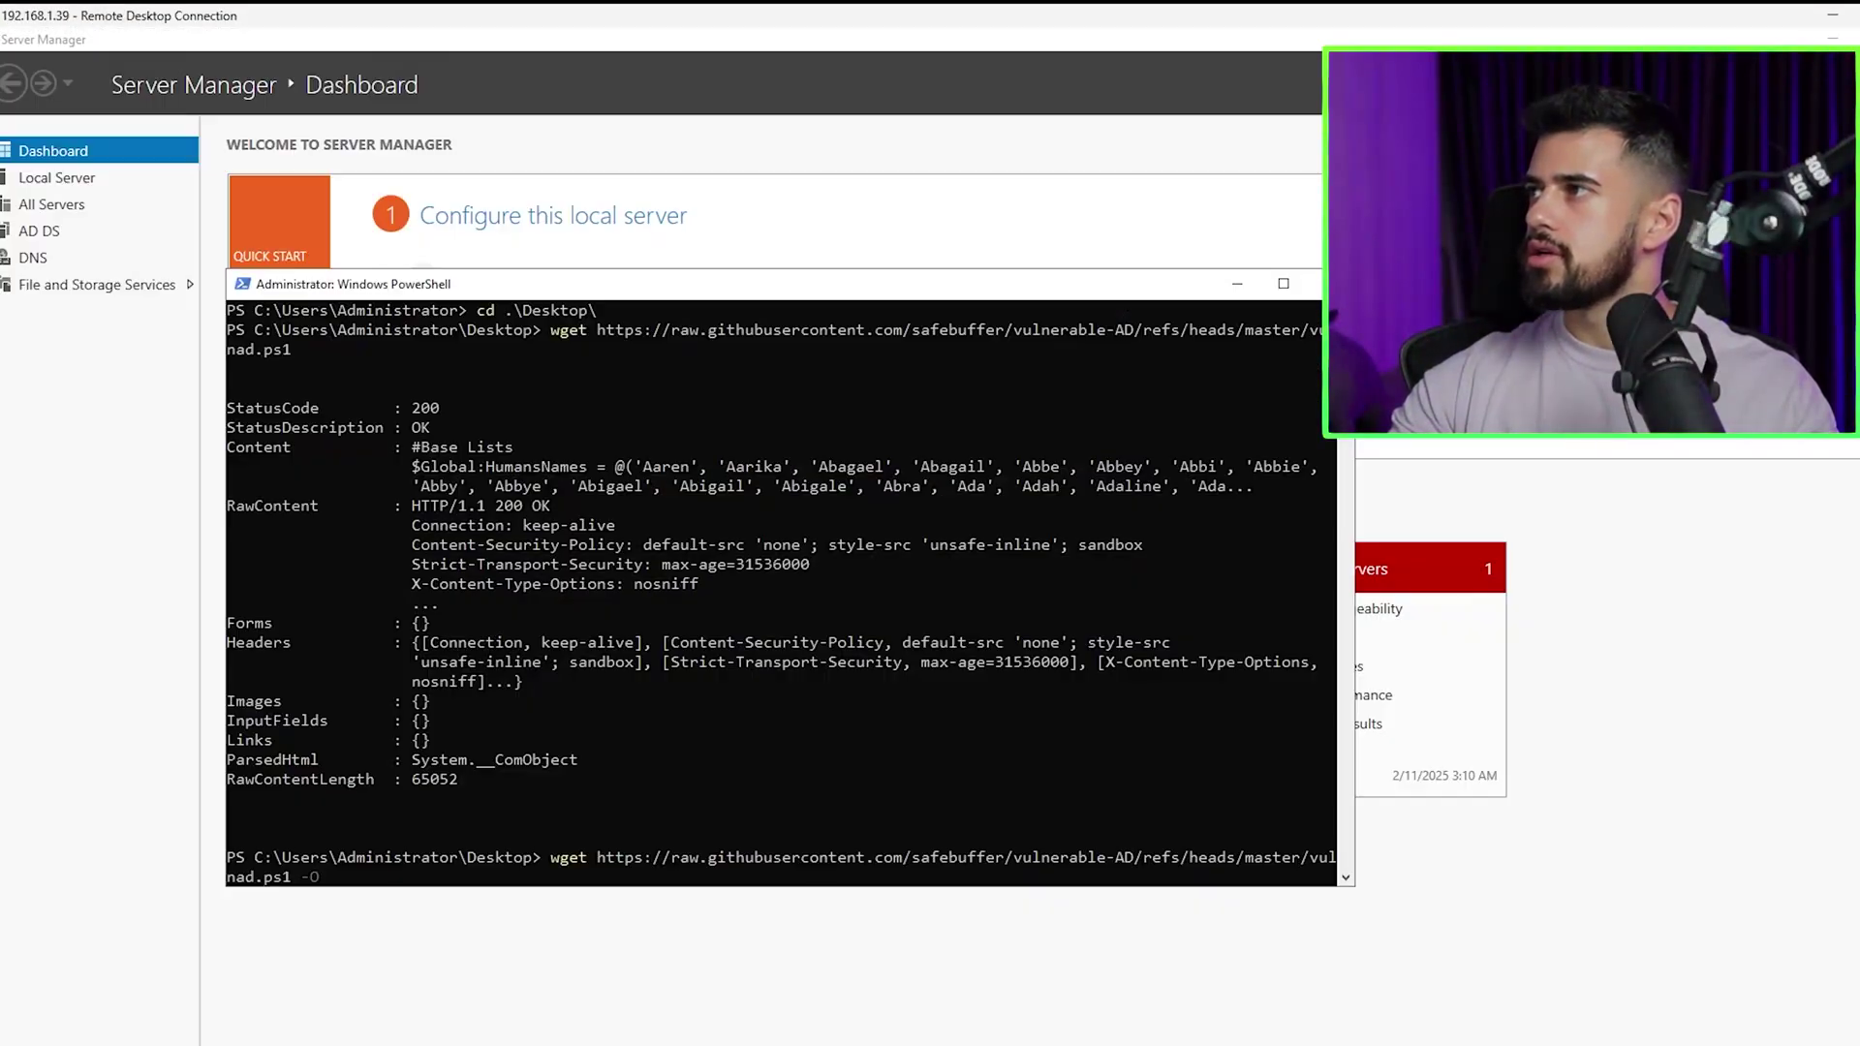
left_click(1834, 40)
left_click_drag(952, 284, 1013, 189)
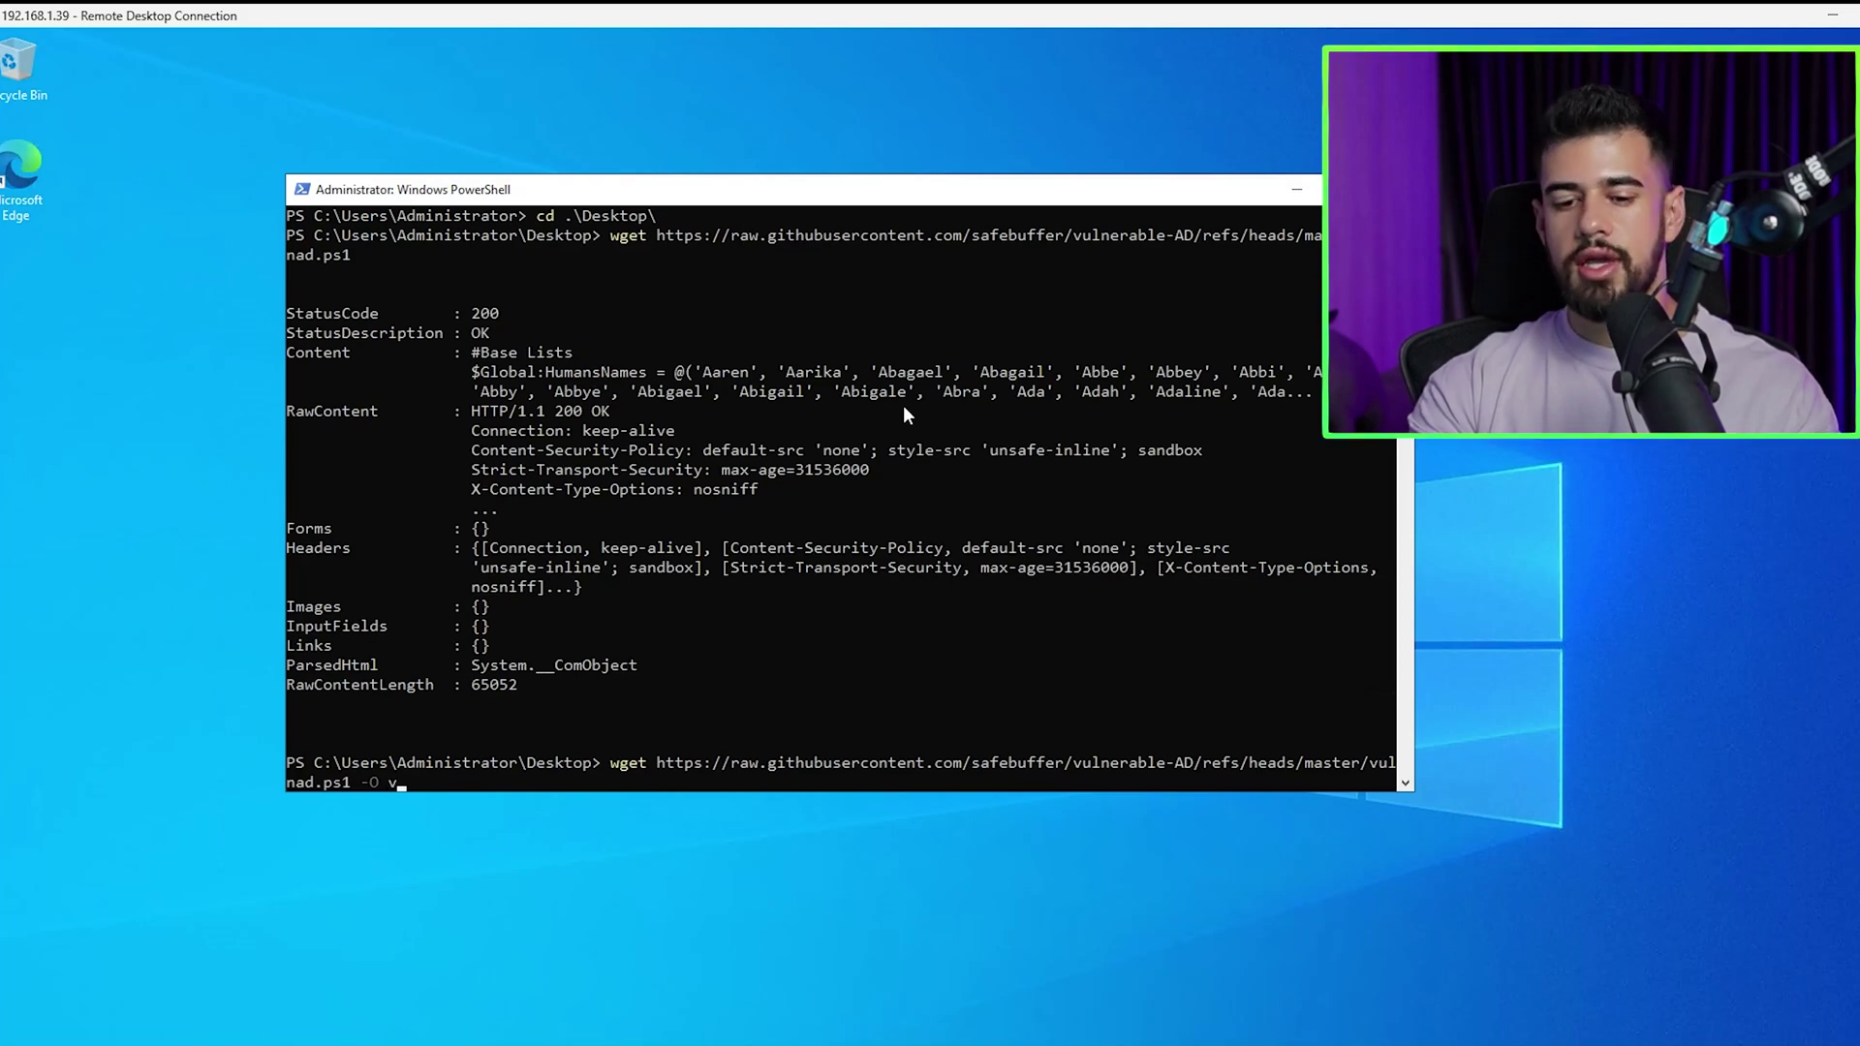
type("ul")
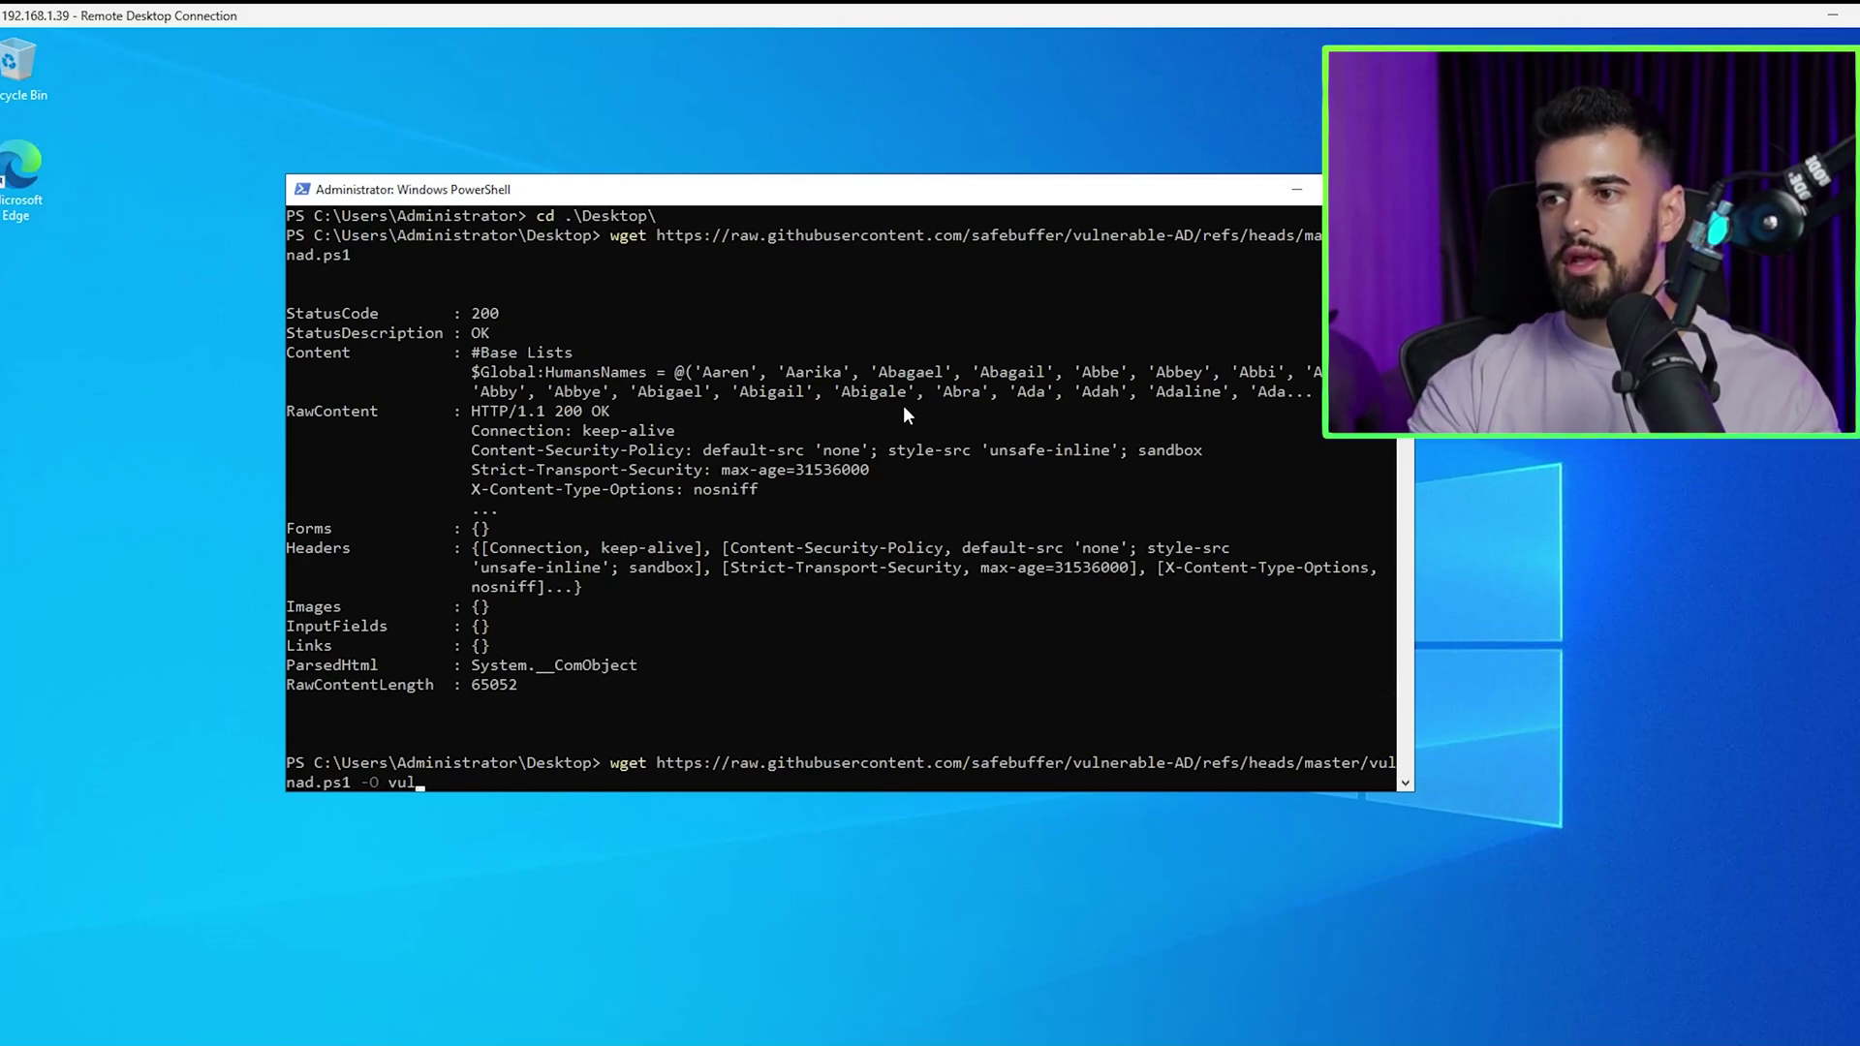
type("s1")
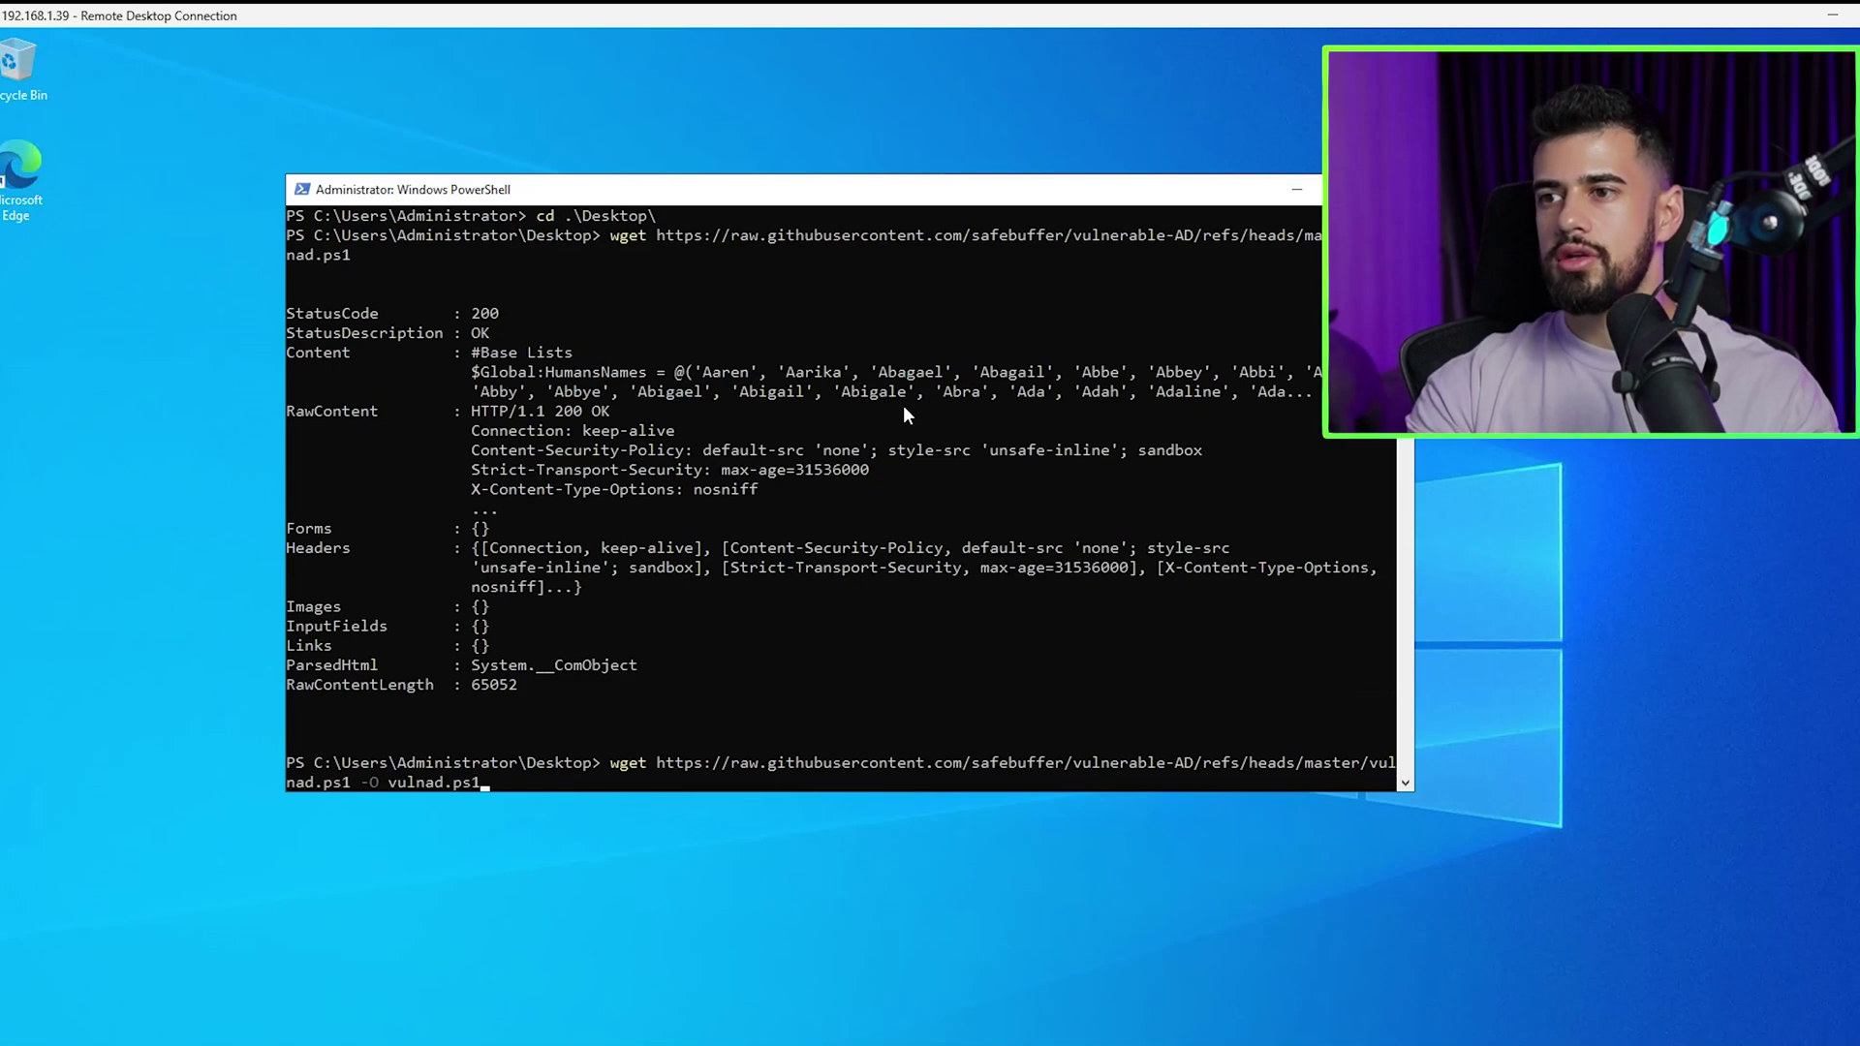
key("Return")
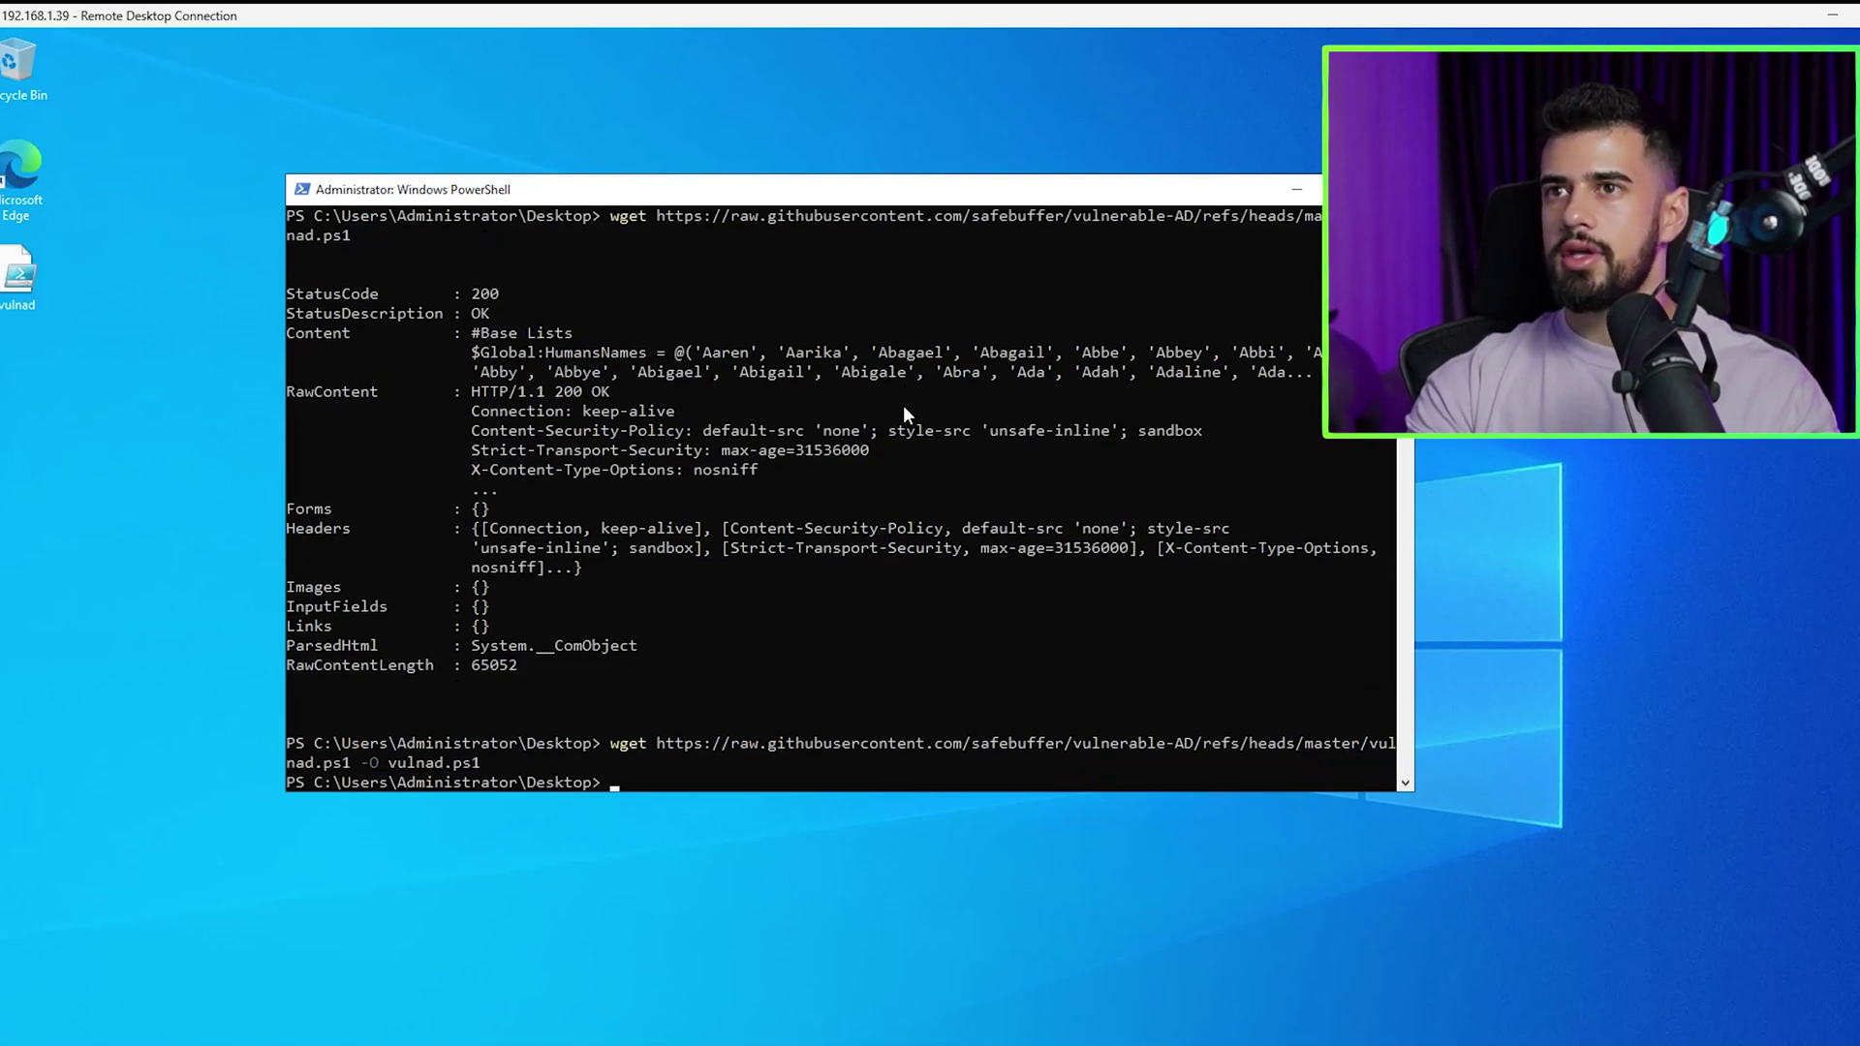
type(". .\\")
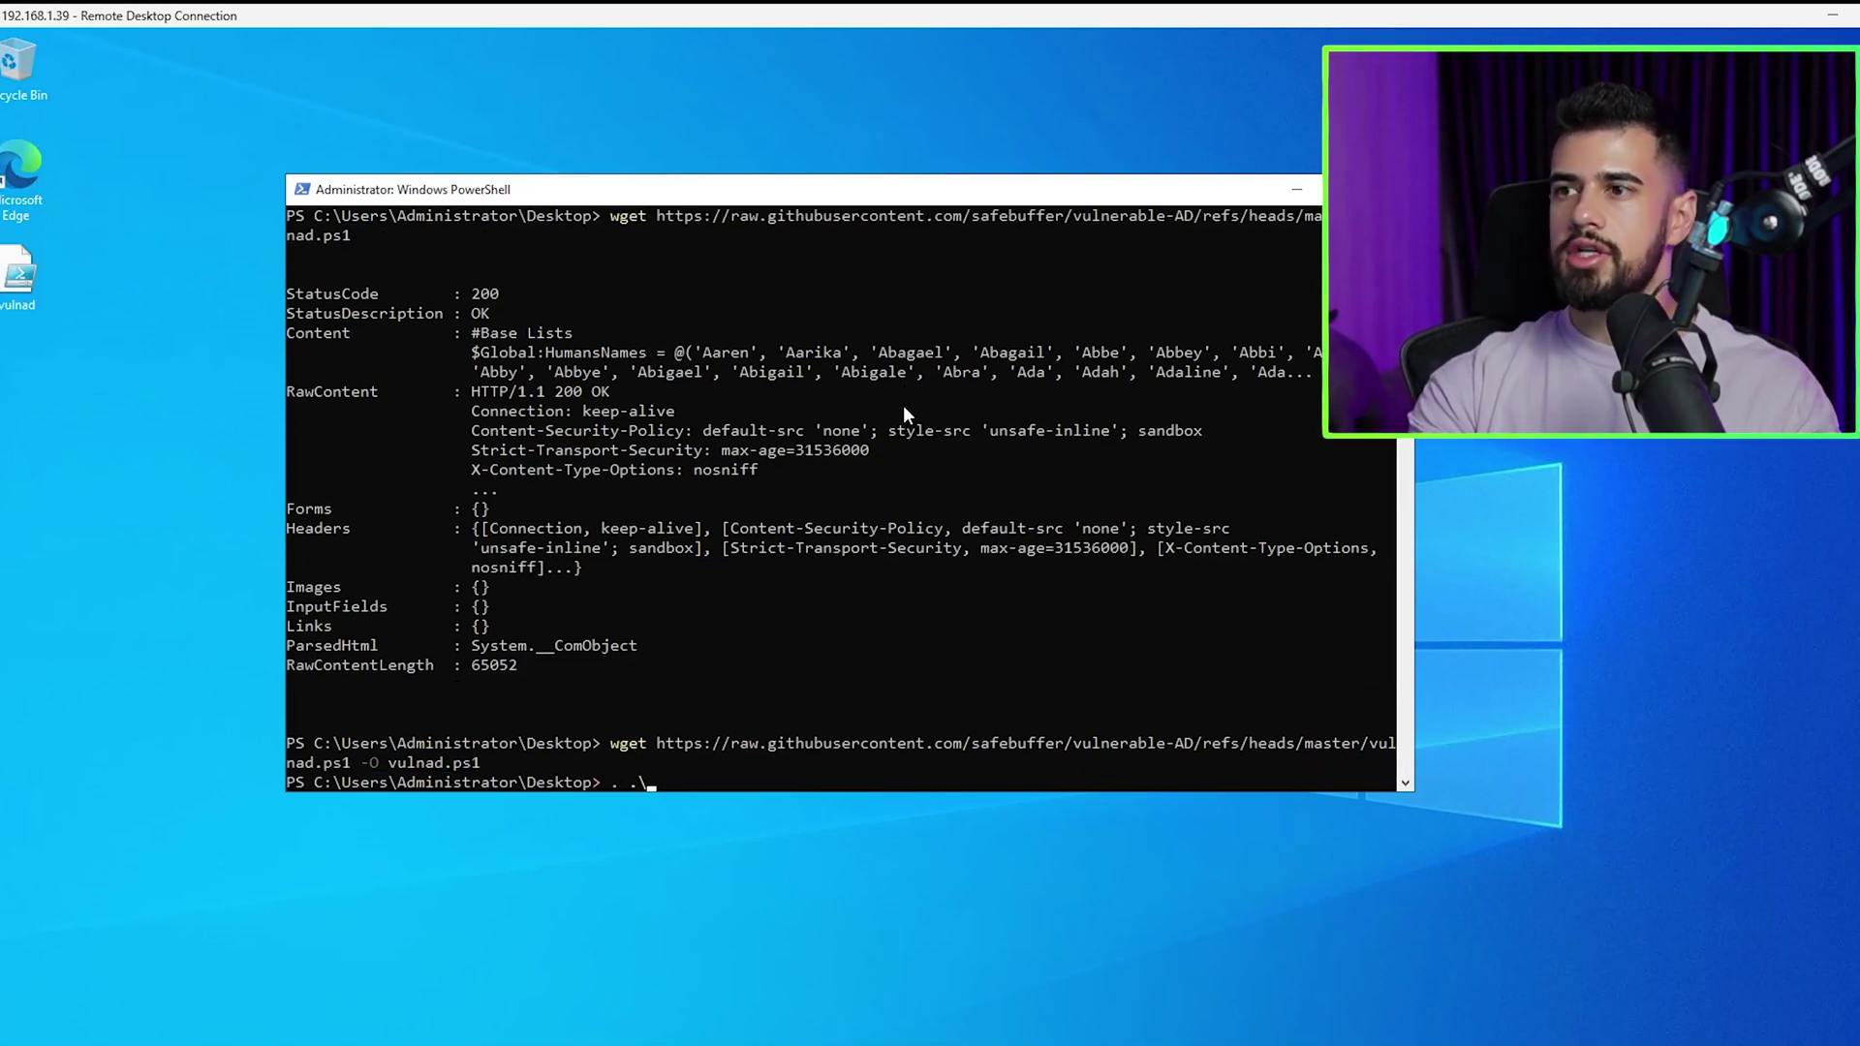
key("Tab")
key("Return")
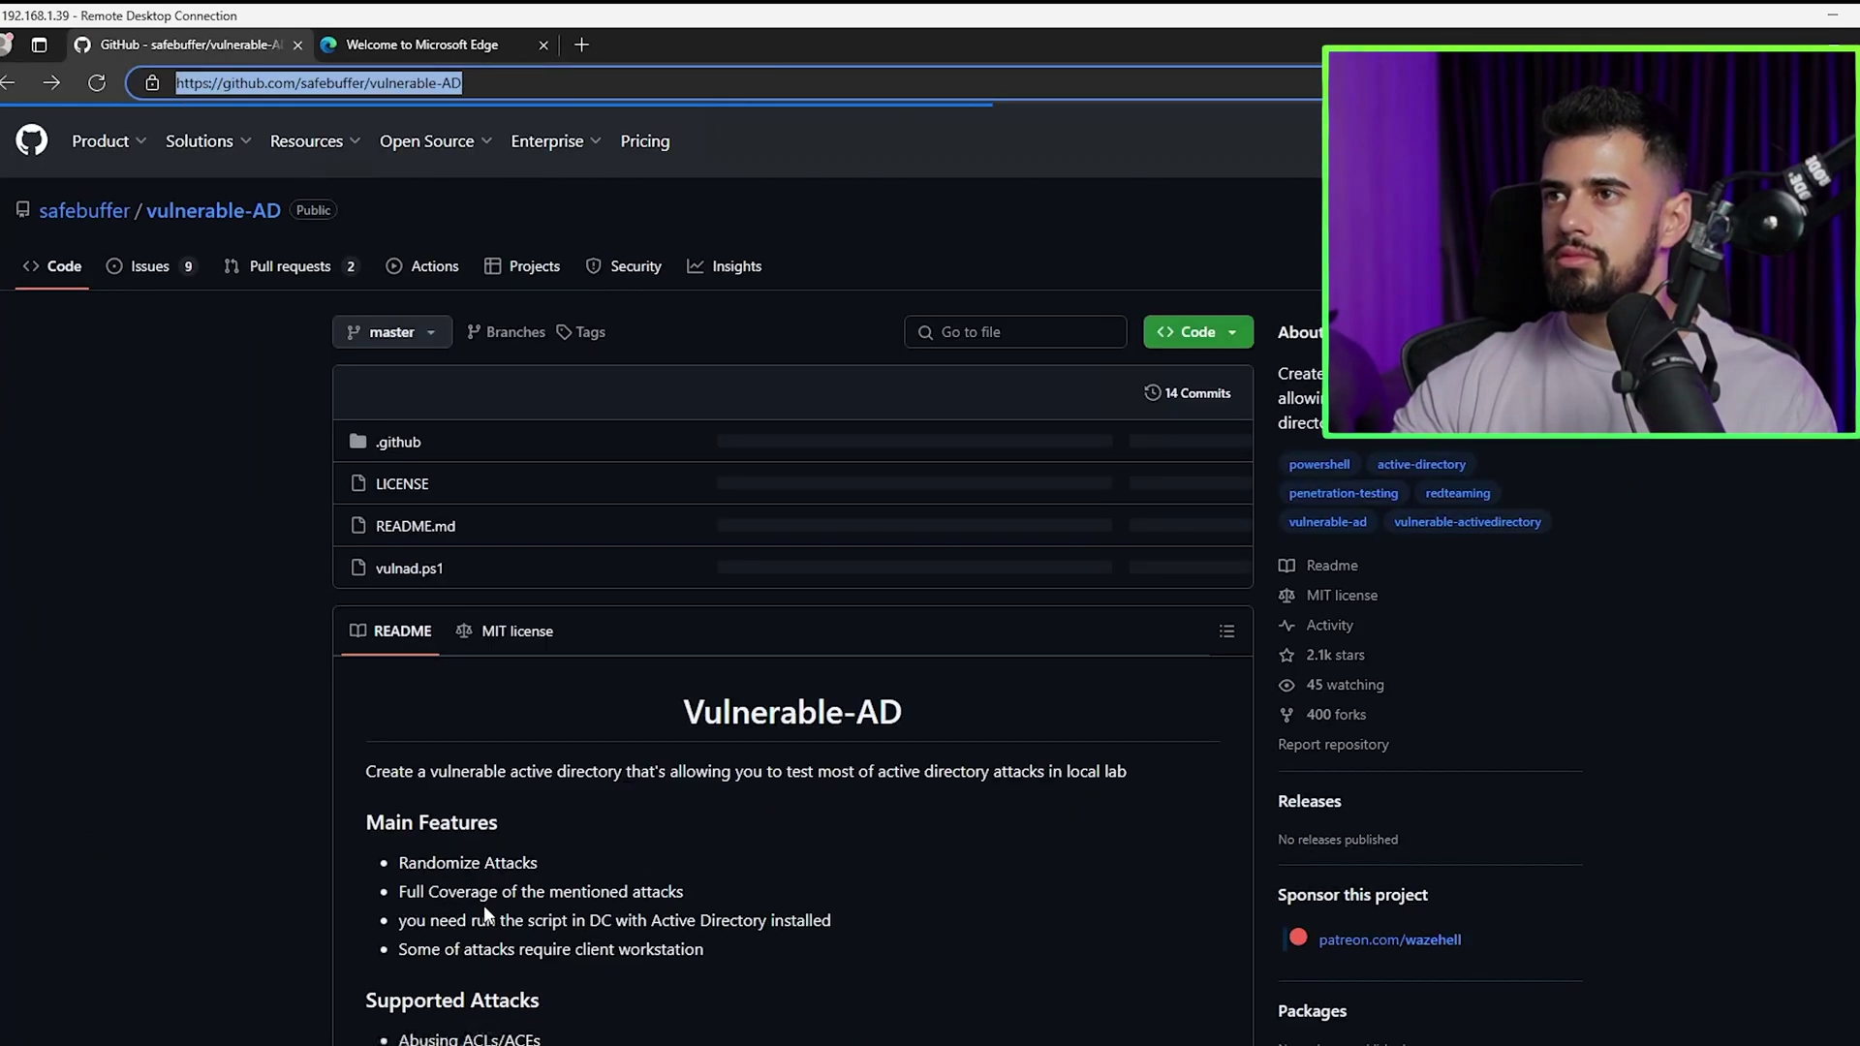
scroll(483, 906, "down", 3)
scroll(485, 906, "down", 2)
mouse_move(382, 793)
left_mouse_down()
mouse_move(701, 794)
mouse_move(712, 826)
left_mouse_up()
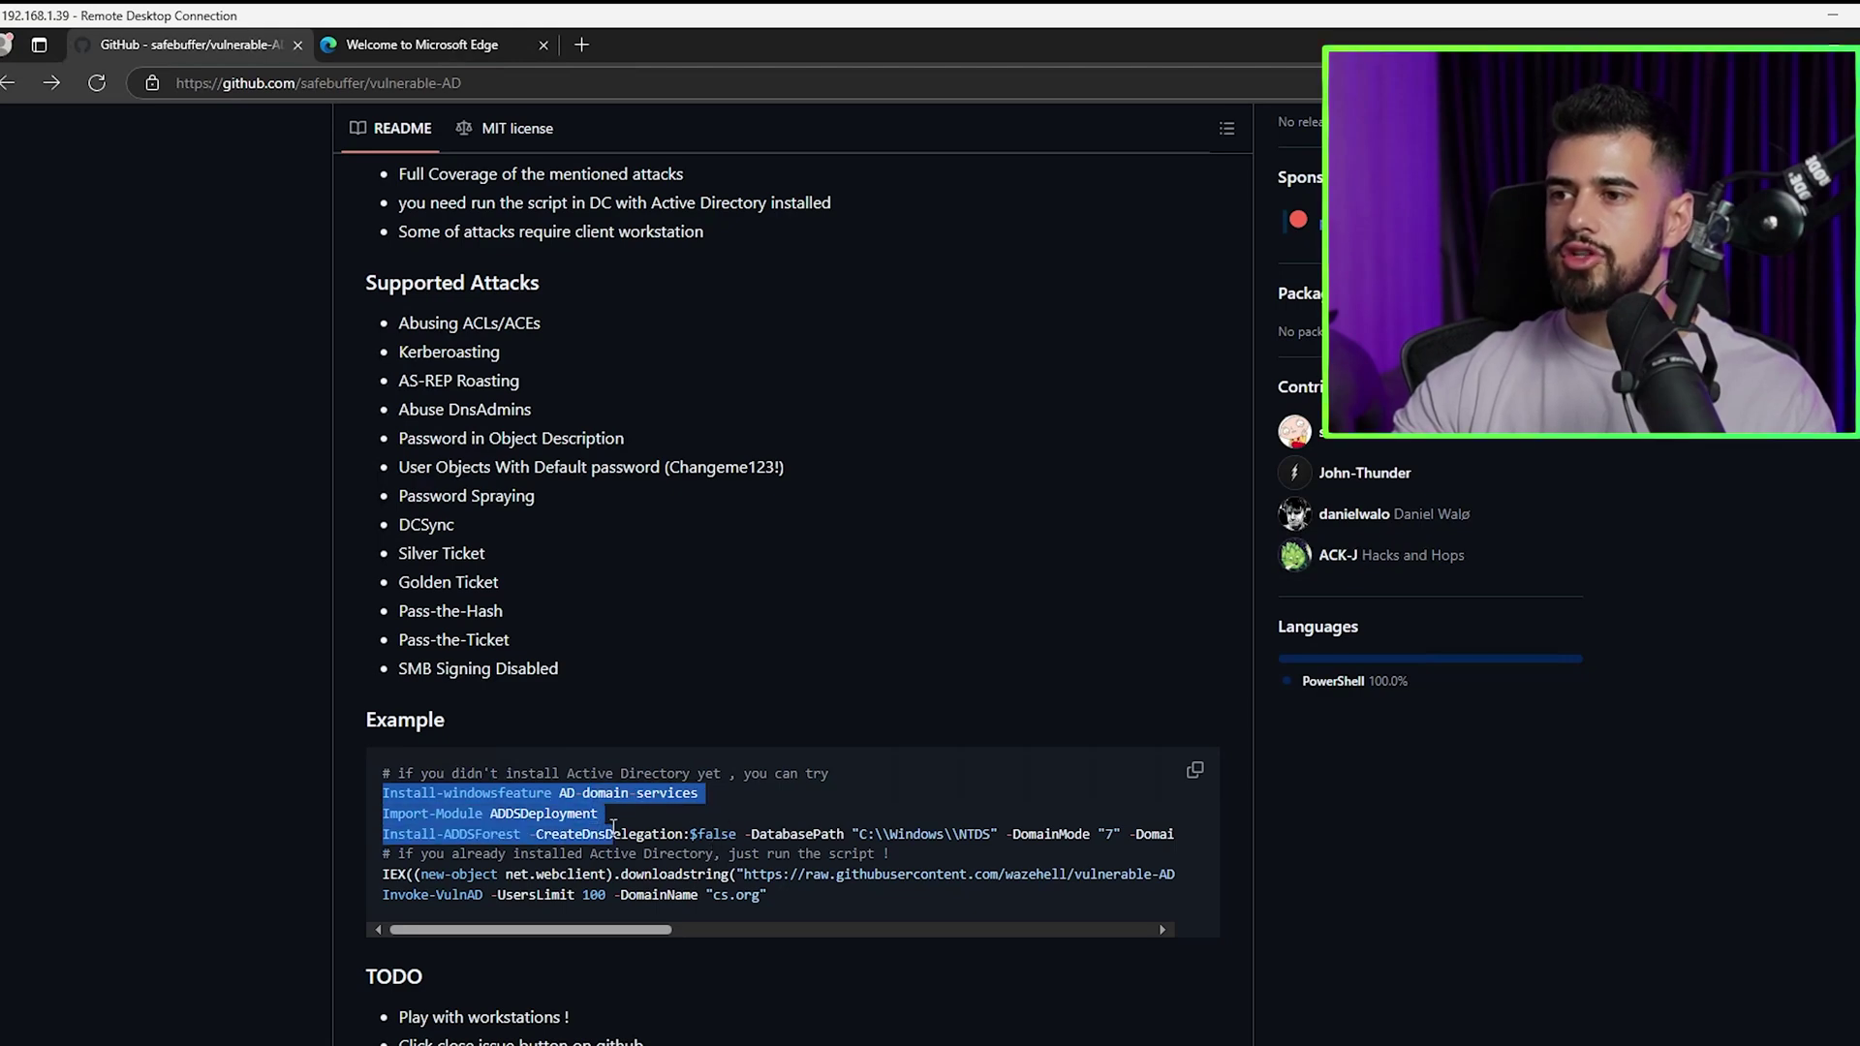
Step: Copy the Invoke-VulnAD line from the README Example block and return to PowerShell
left_click_drag(693, 802, 905, 811)
left_click(905, 791)
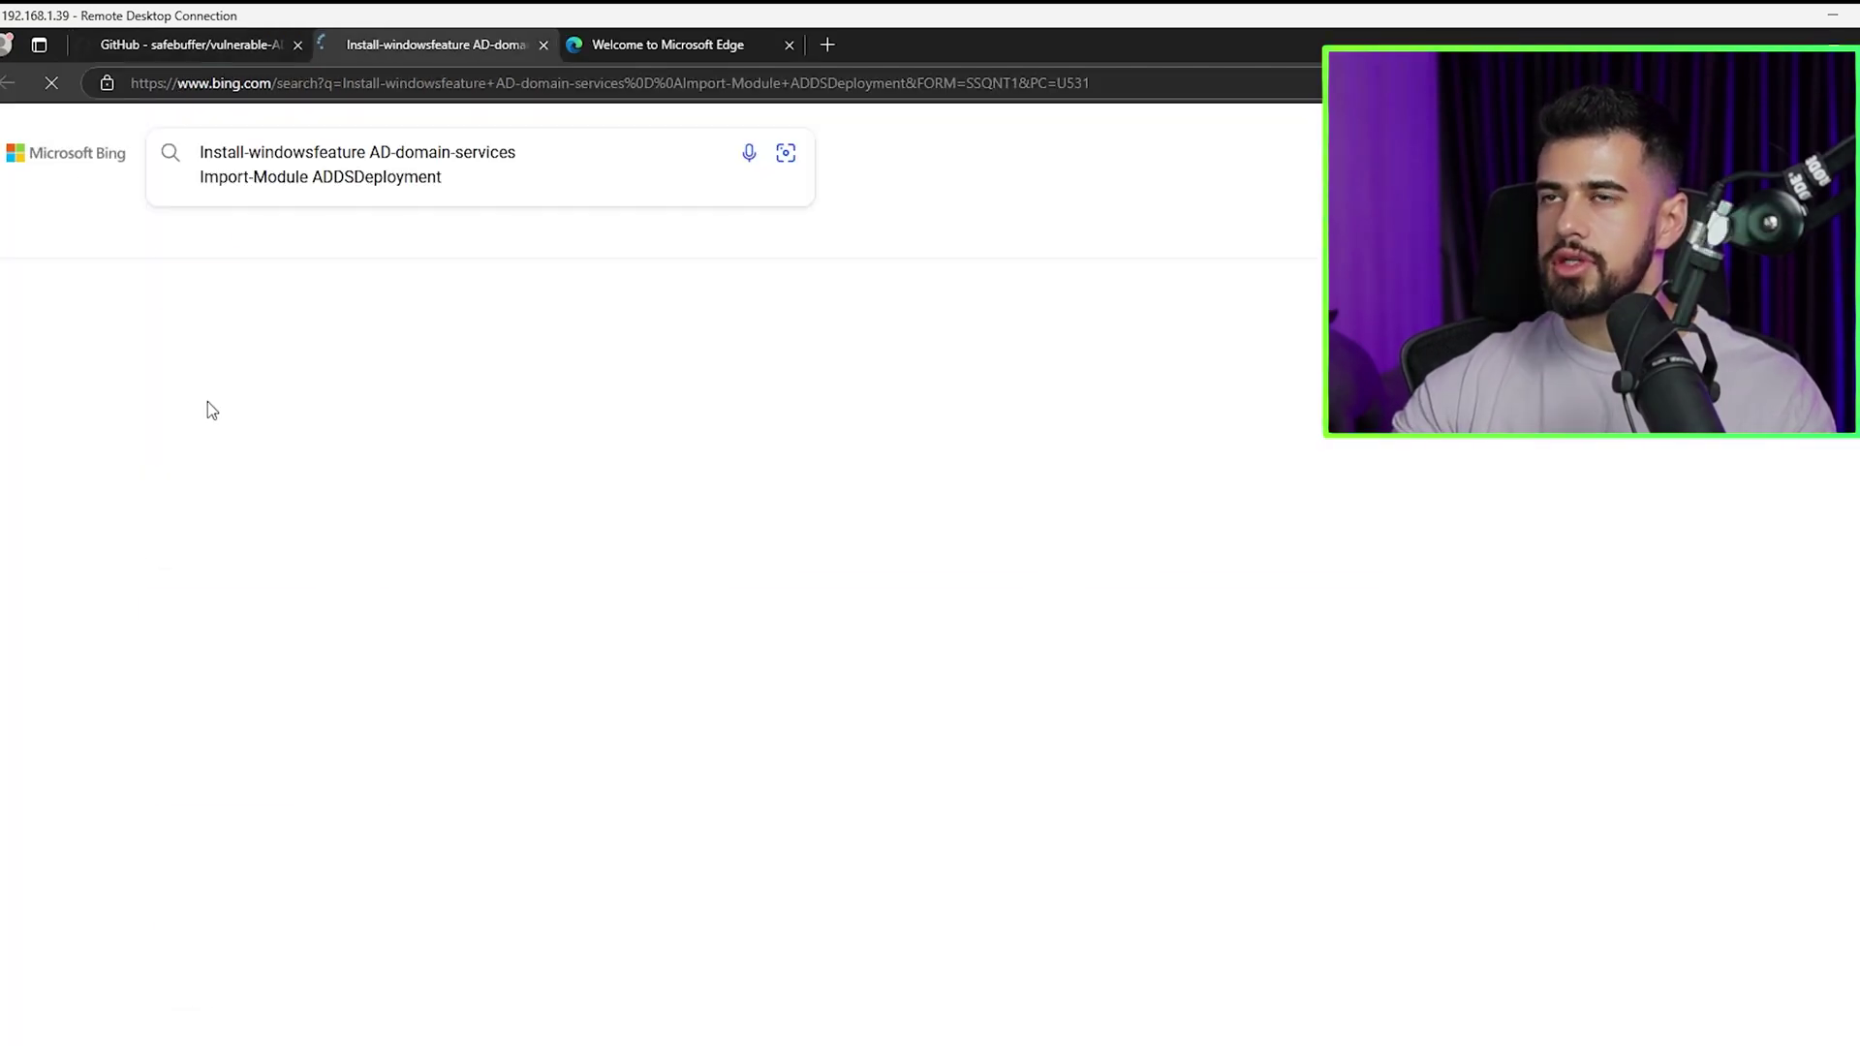
left_click(545, 47)
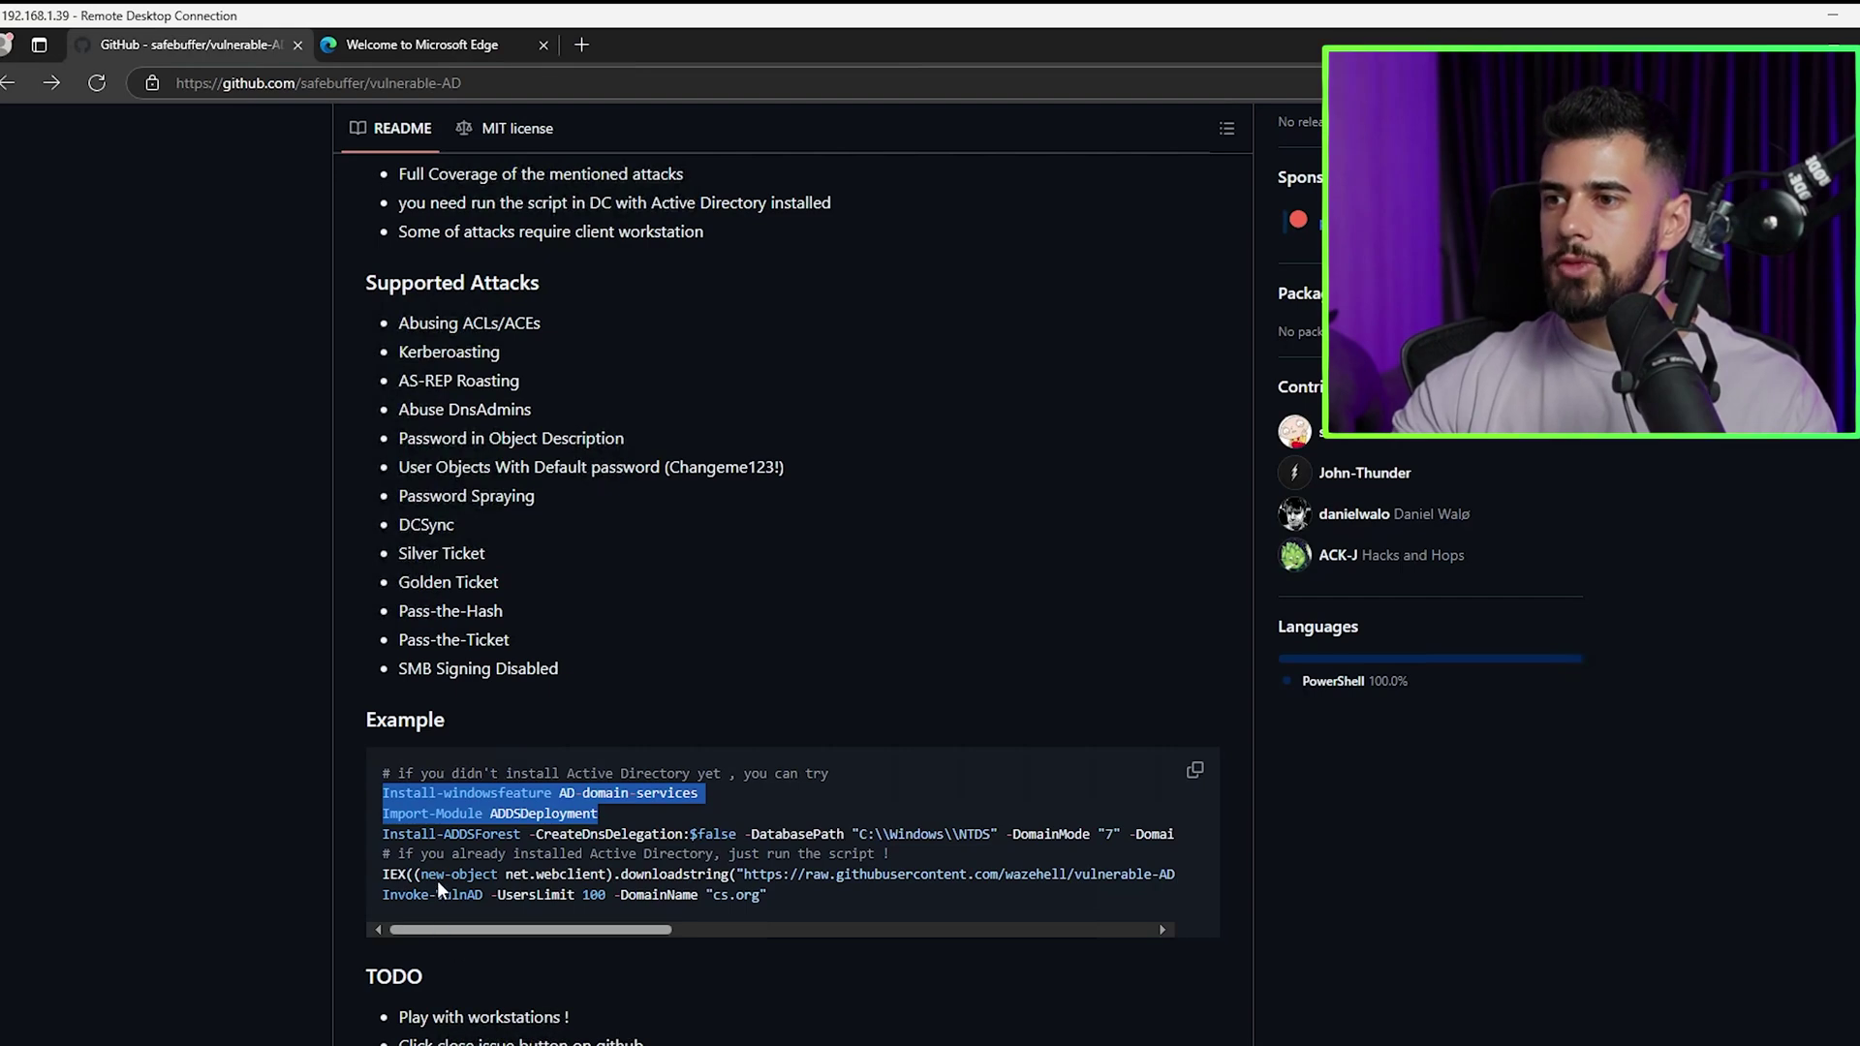
left_click(391, 876)
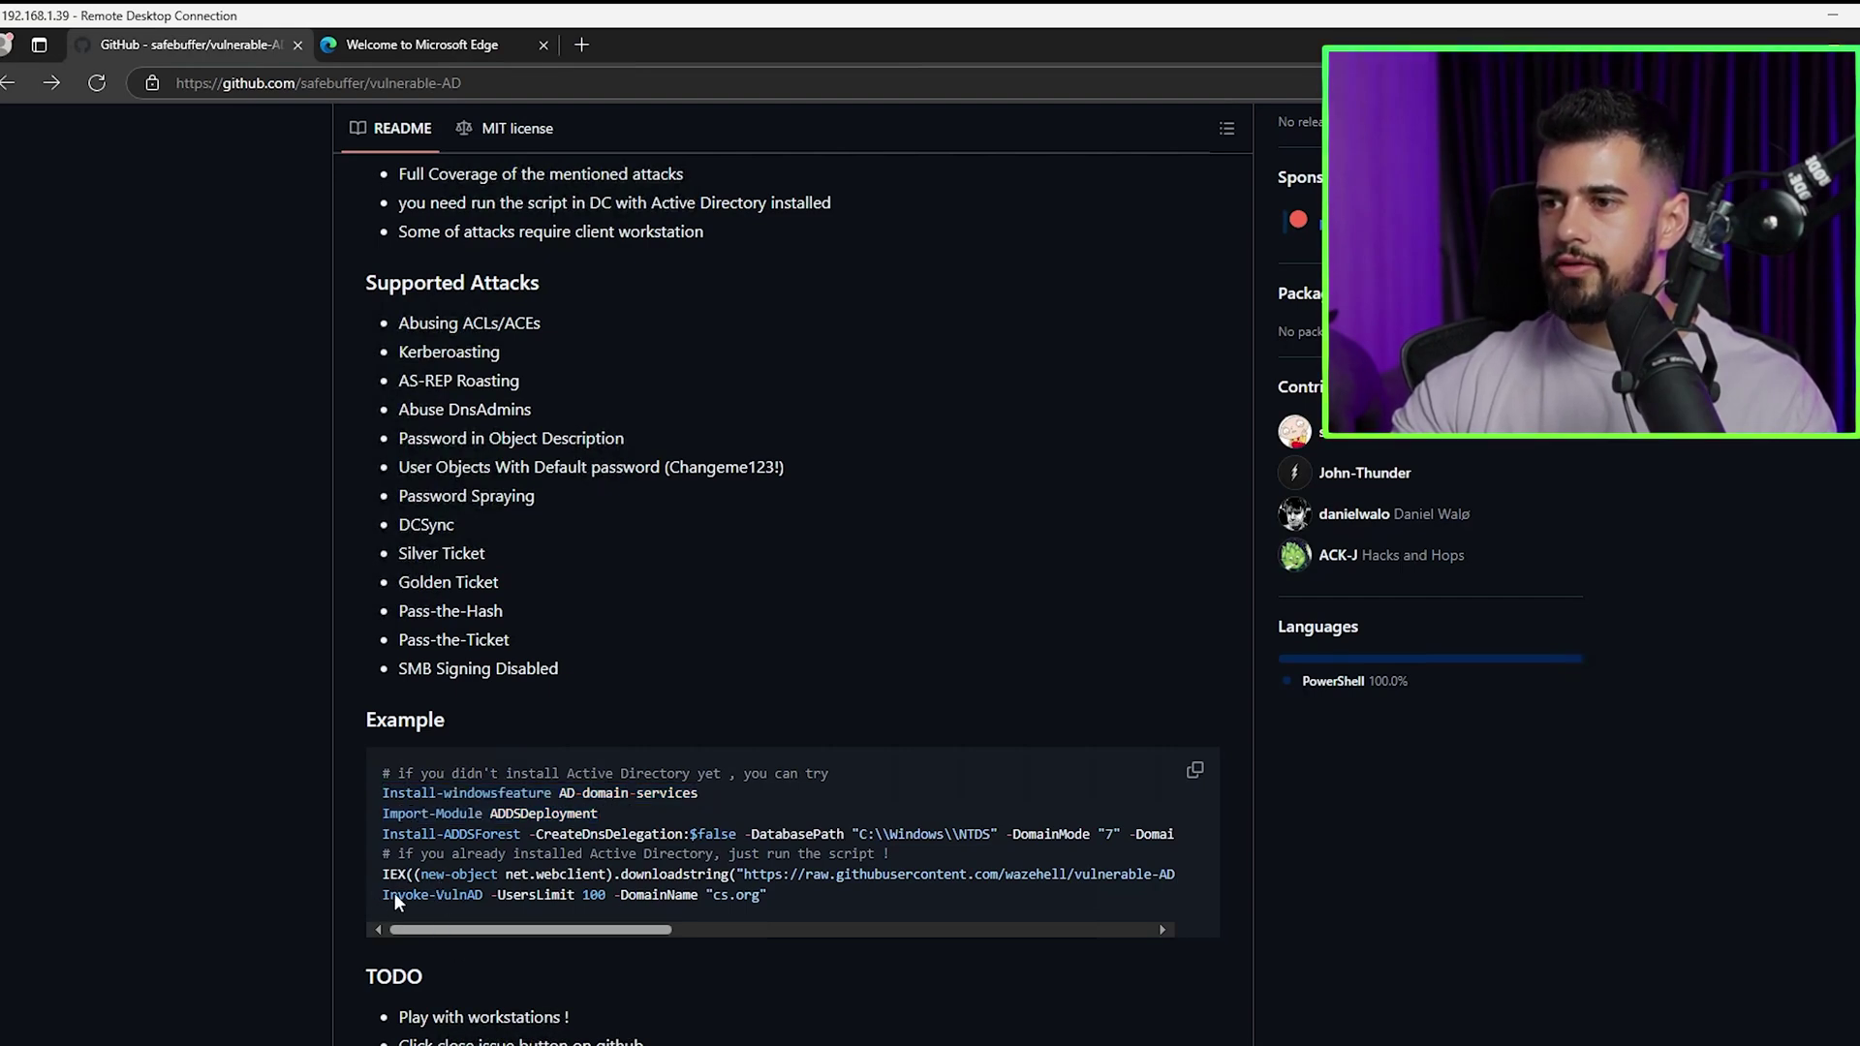
left_click_drag(387, 897, 766, 900)
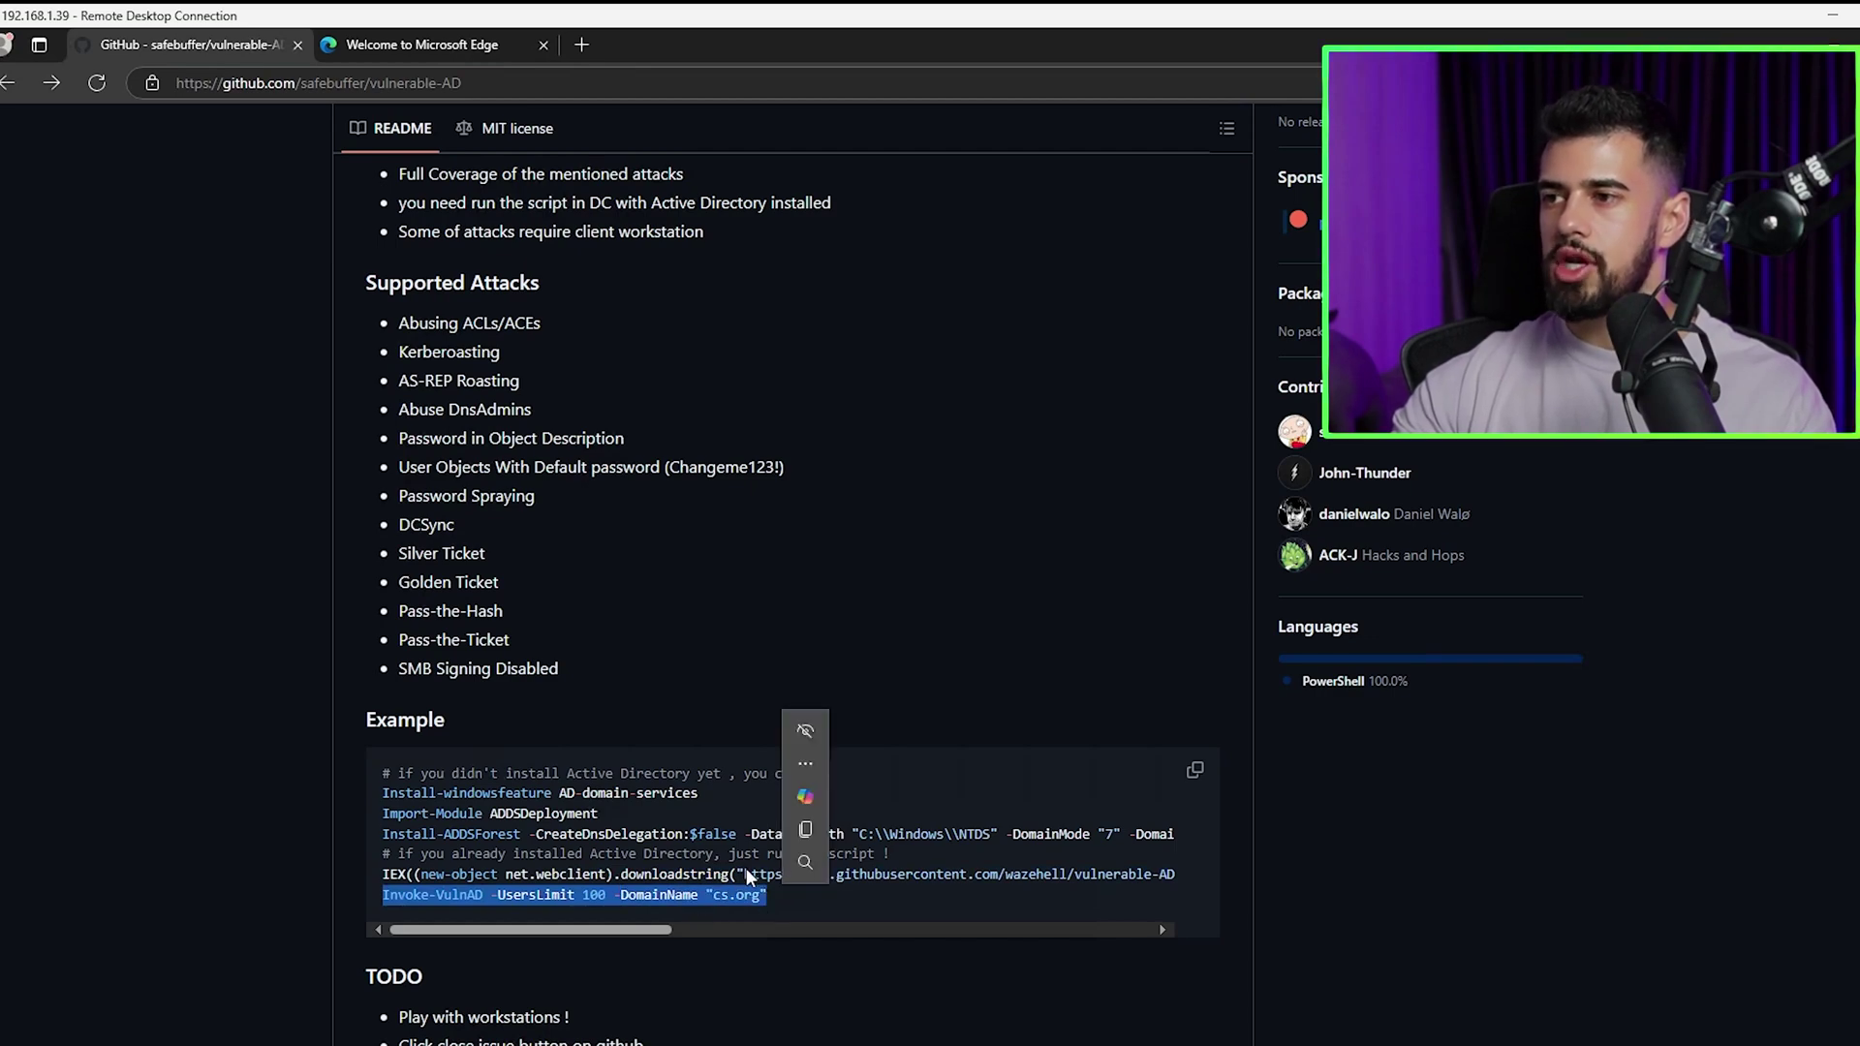
left_click(805, 828)
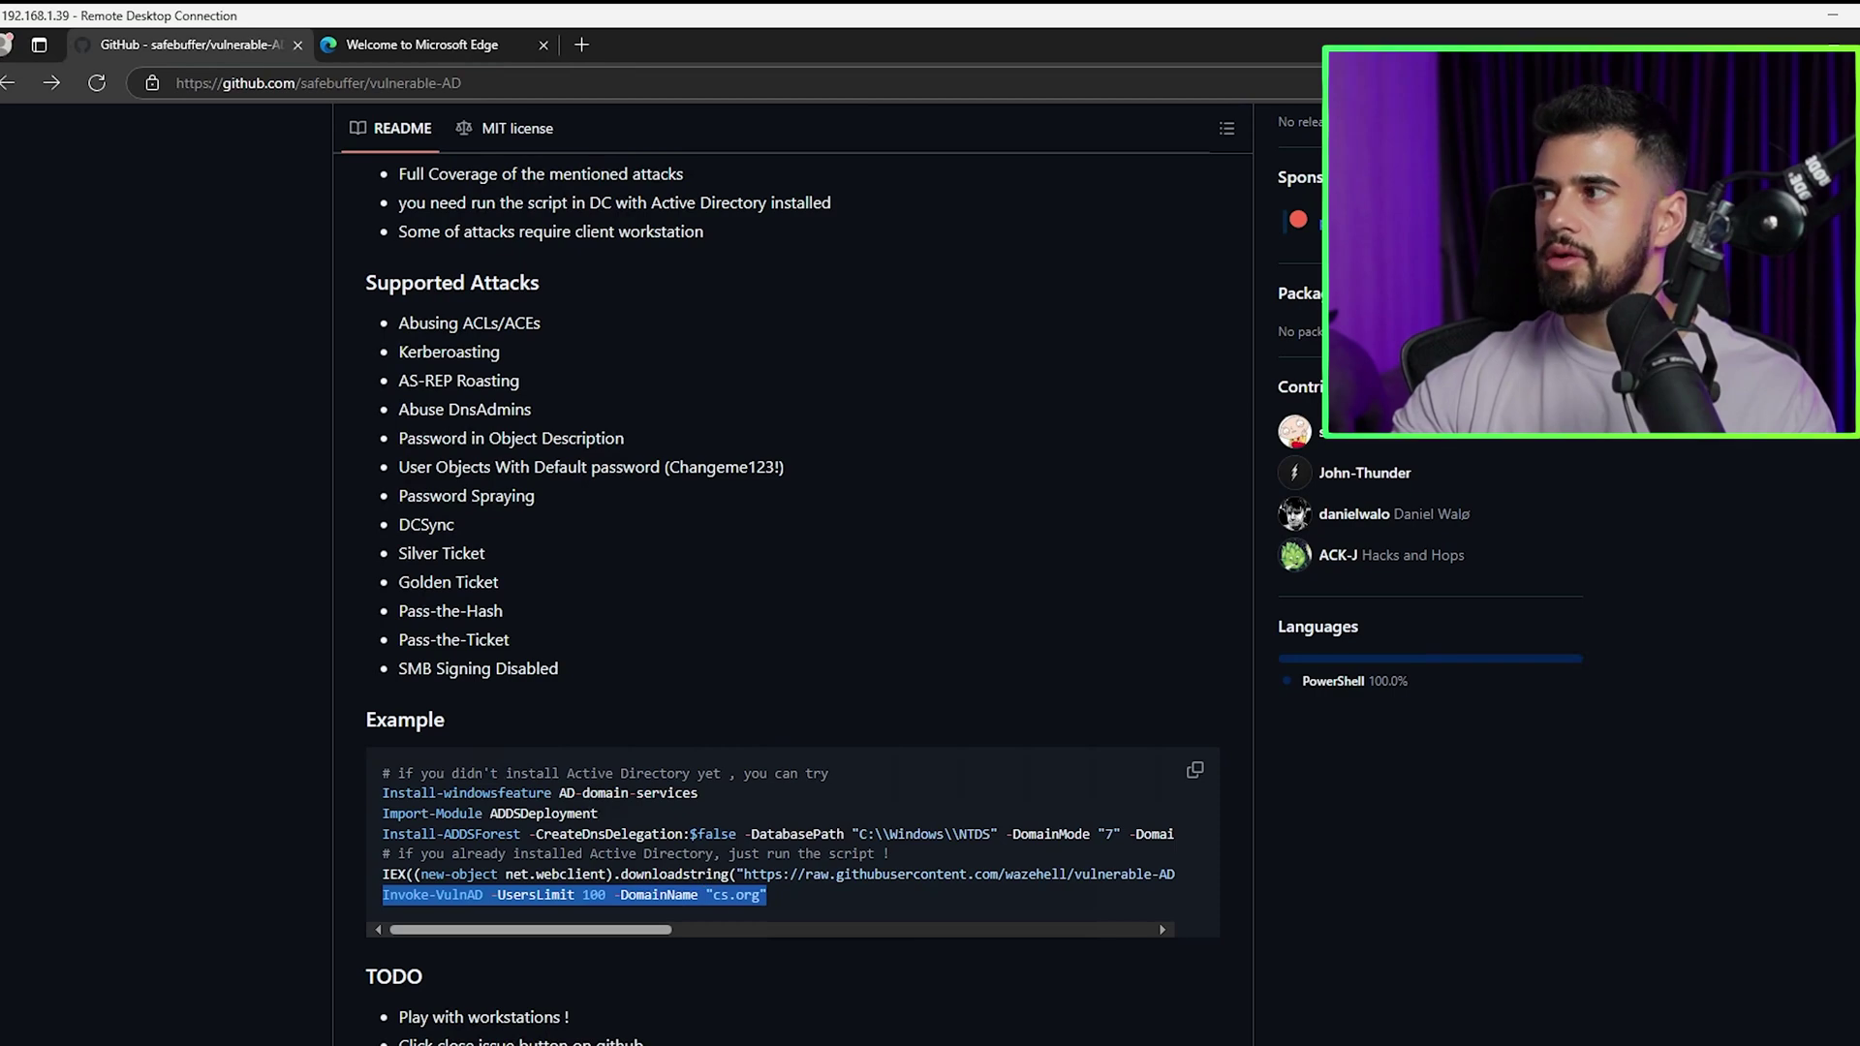
scroll(800, 582, "down", 2)
left_click(609, 1026)
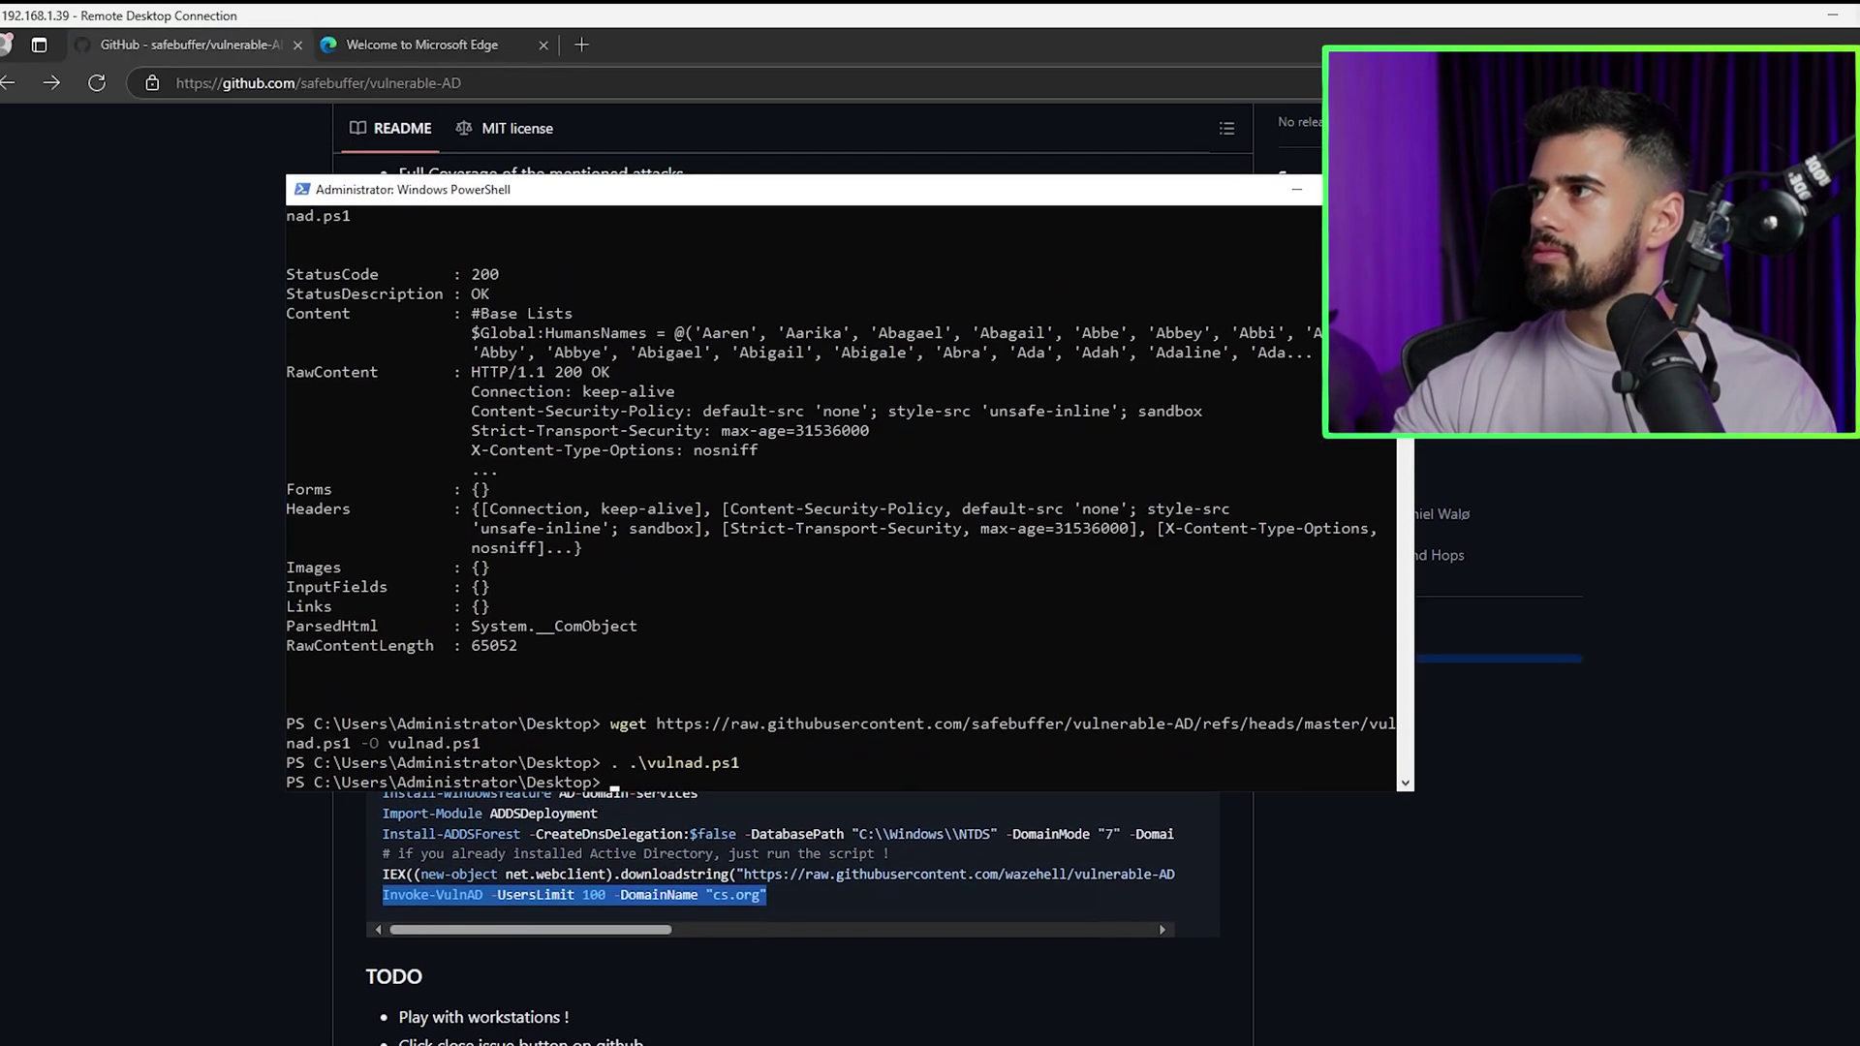
Step: Run the pasted Invoke-VulnAD command for 100 users, with cs.org changed to youtube.local
left_click(1839, 43)
scroll(726, 589, "up", 1)
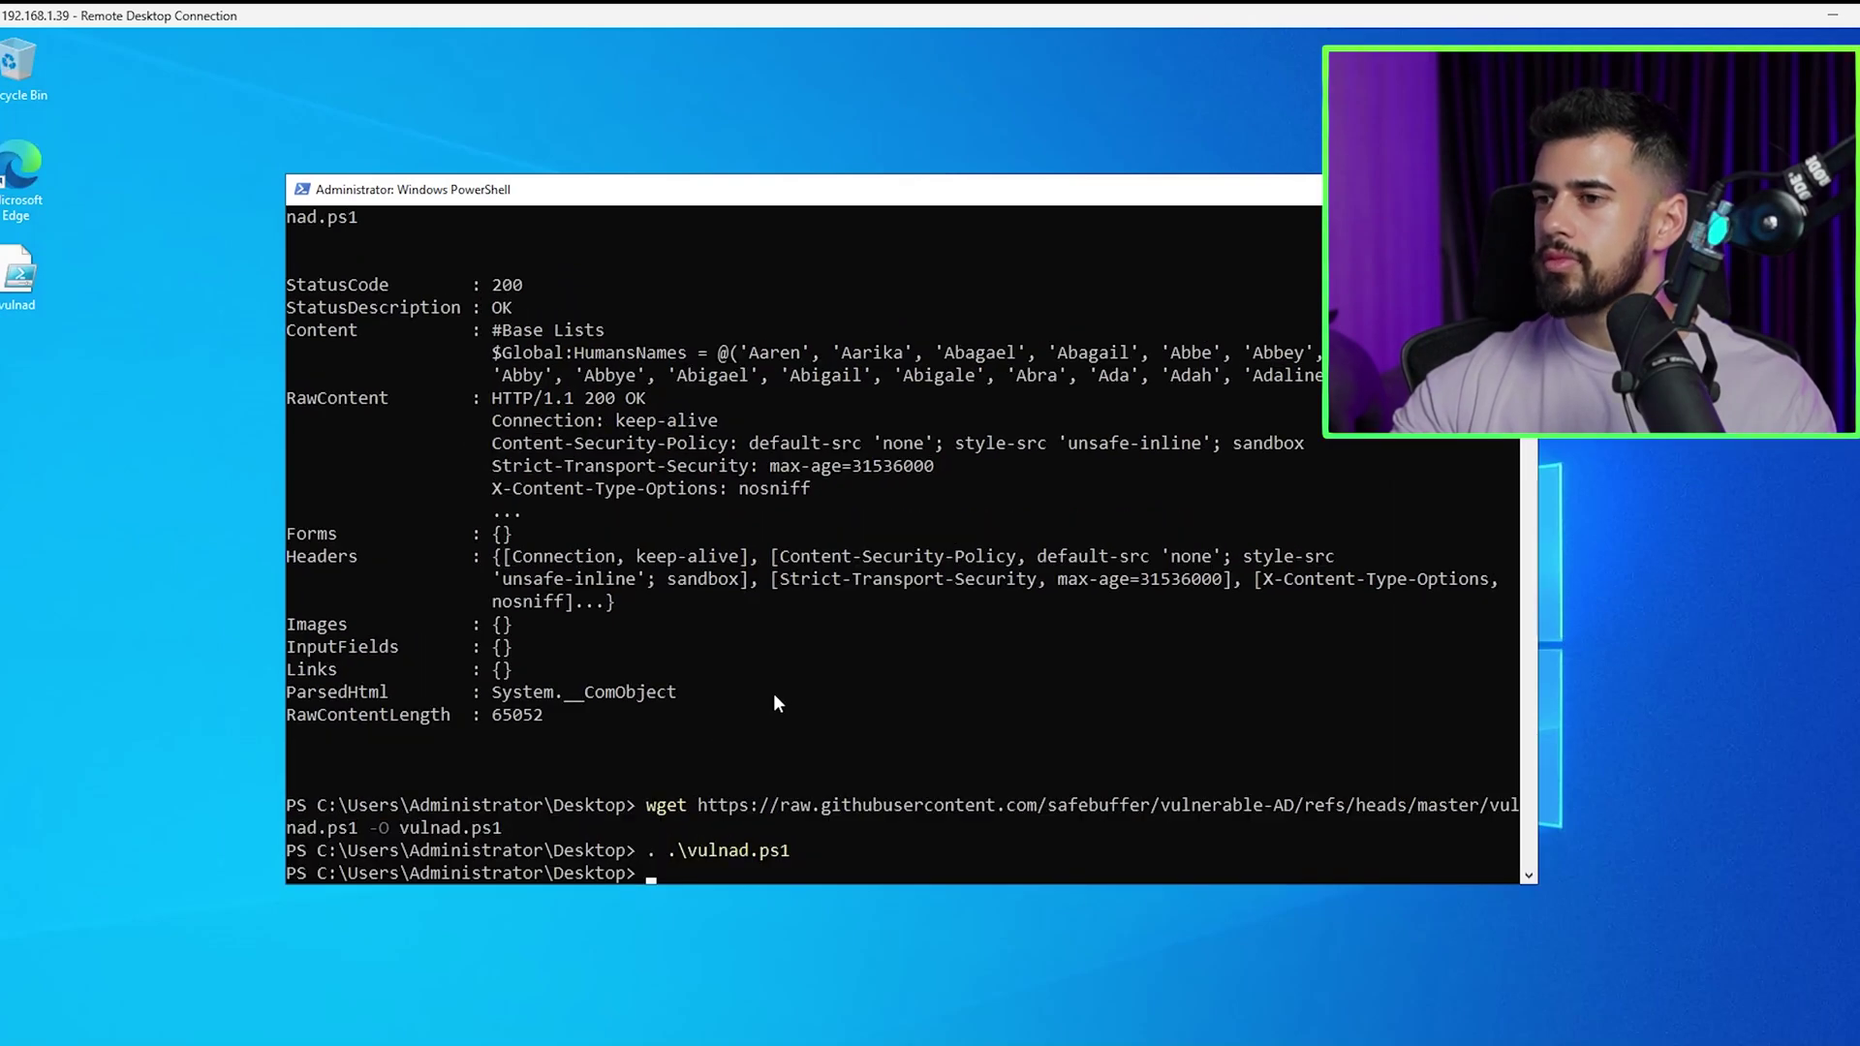
type("Invoke-VulnAD -UsersLimit 100 -DomainName \"cs.org\"")
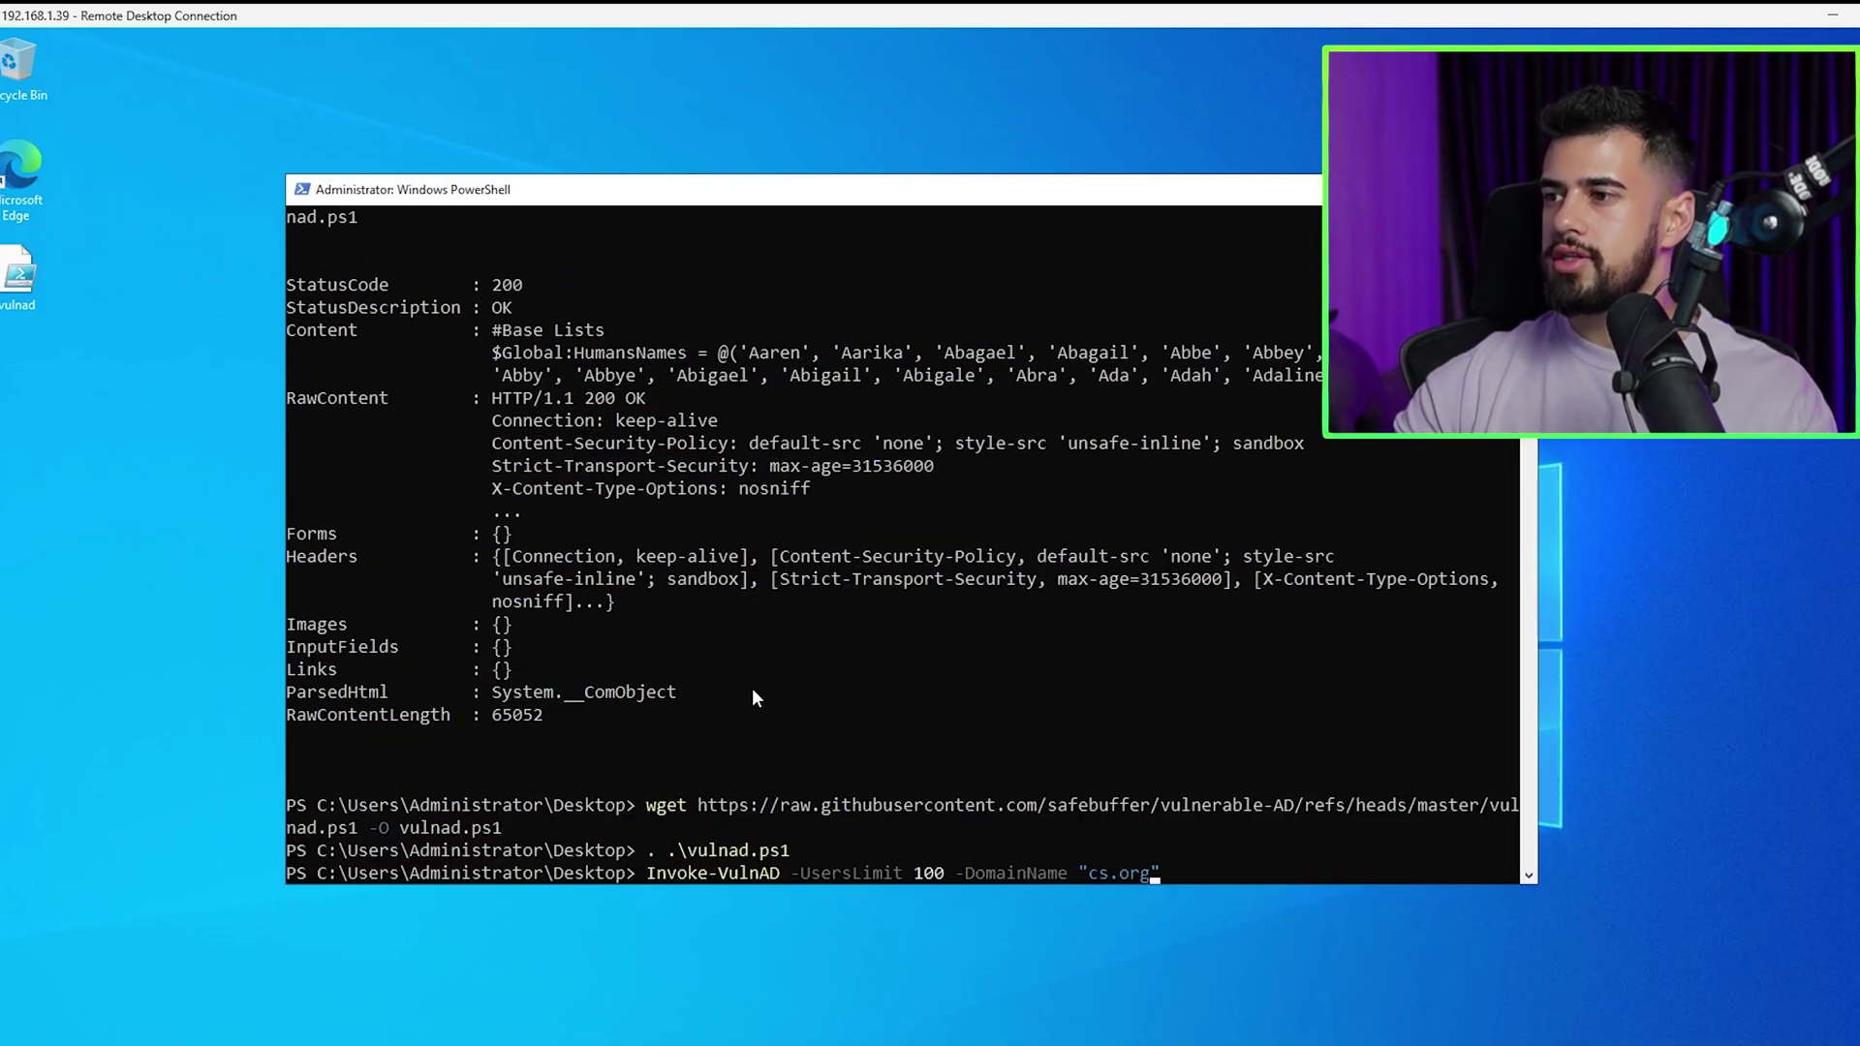
key("BackSpace")
key("BackSpace")
key("BackSpace")
key("BackSpace")
key("BackSpace")
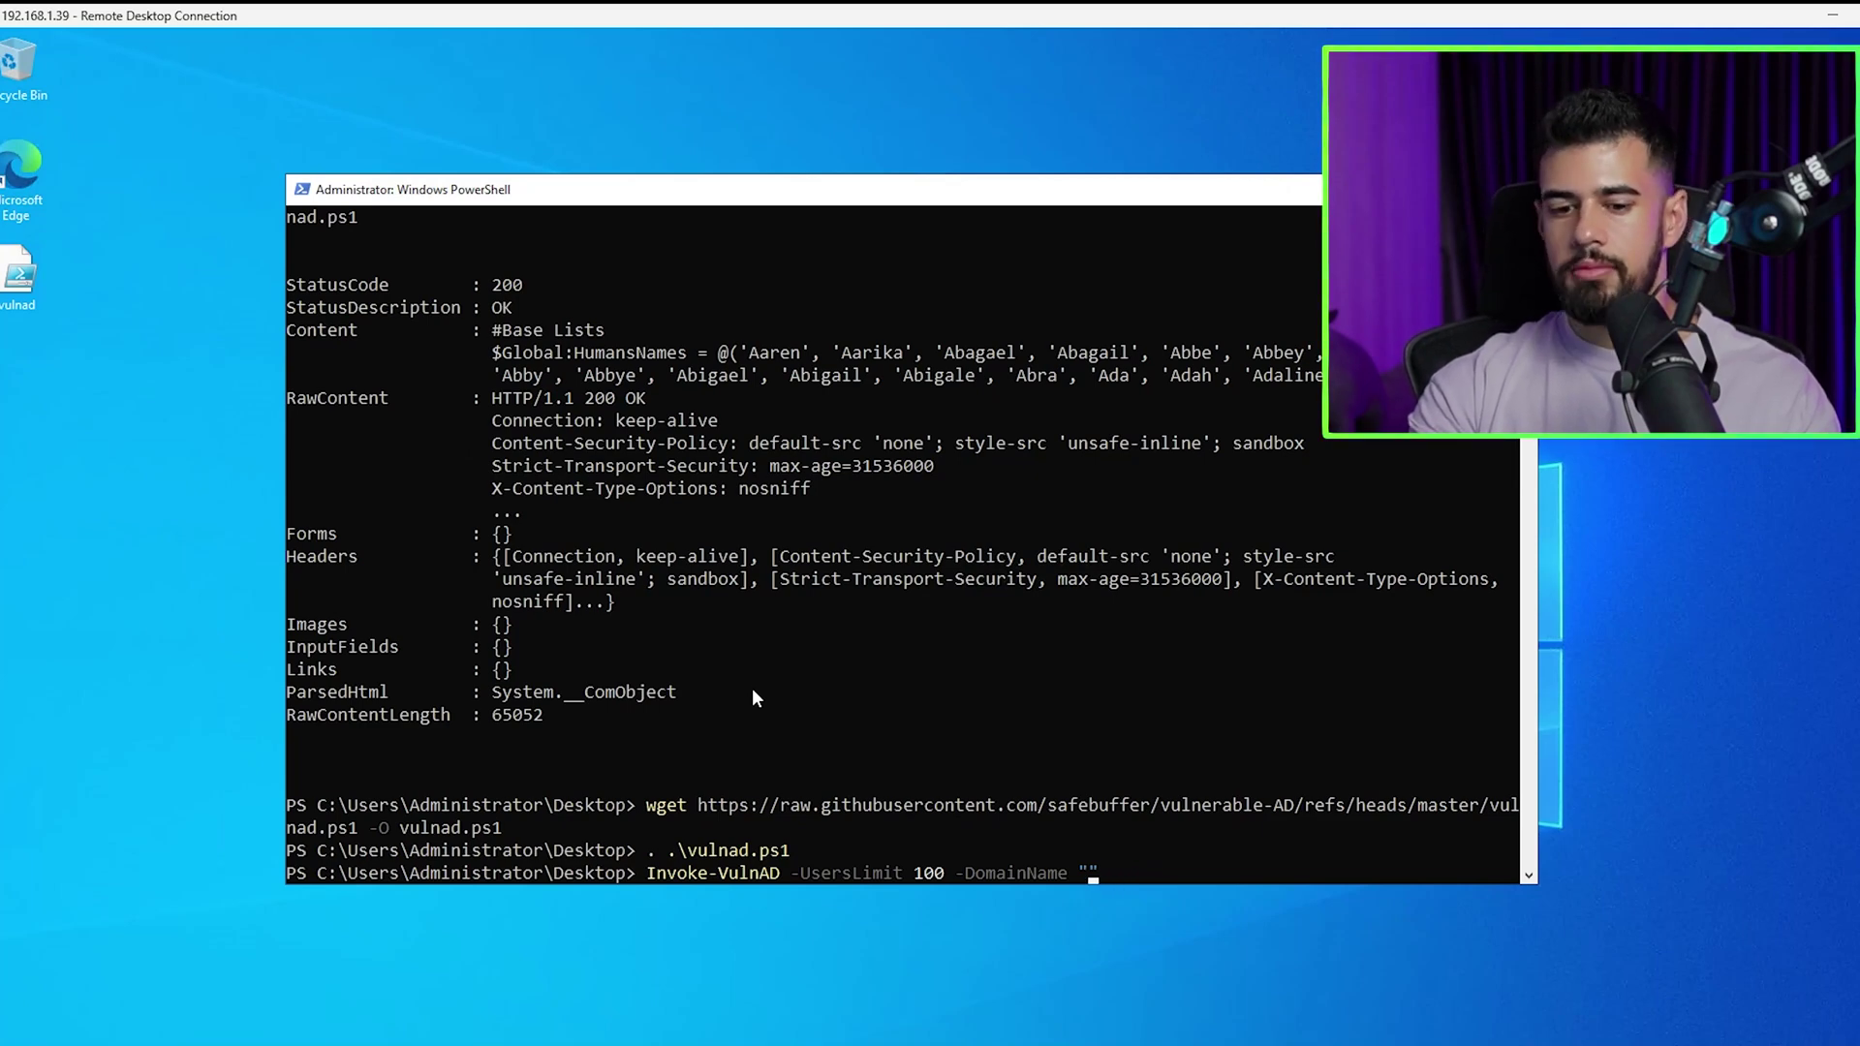
type("youtube.local")
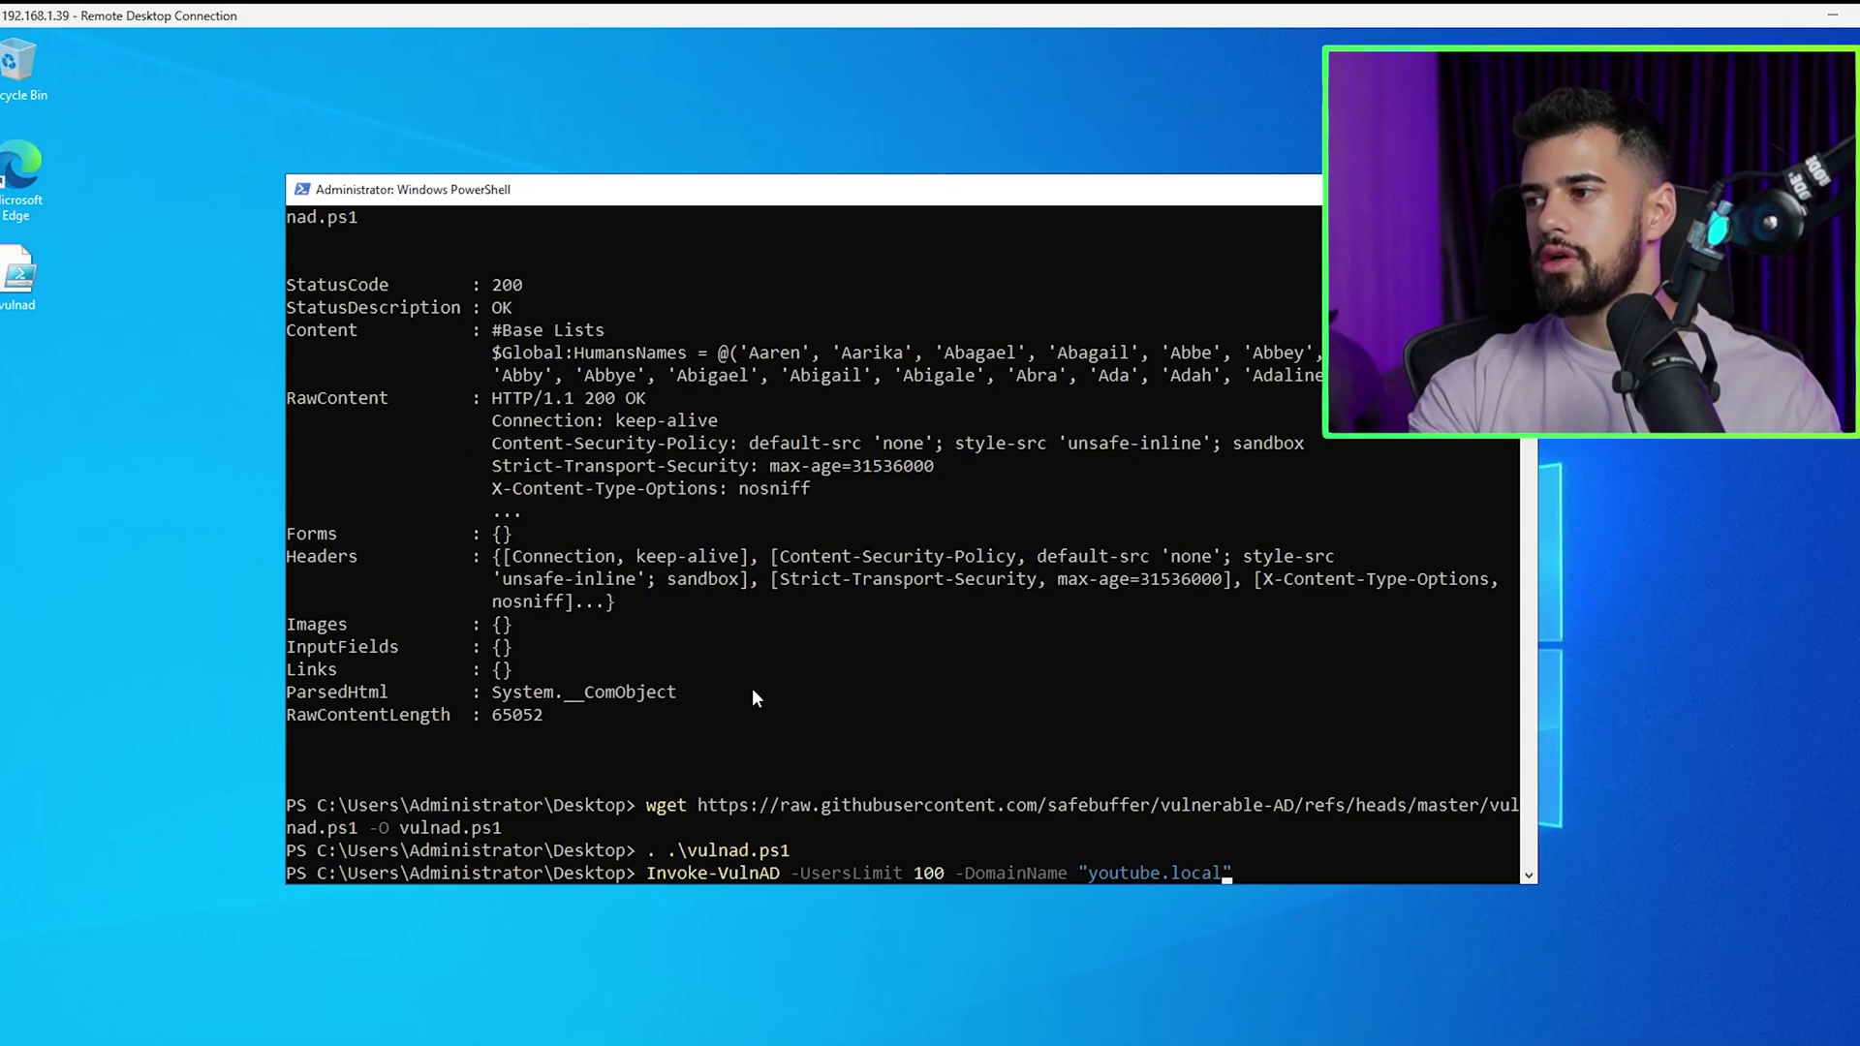
key("Return")
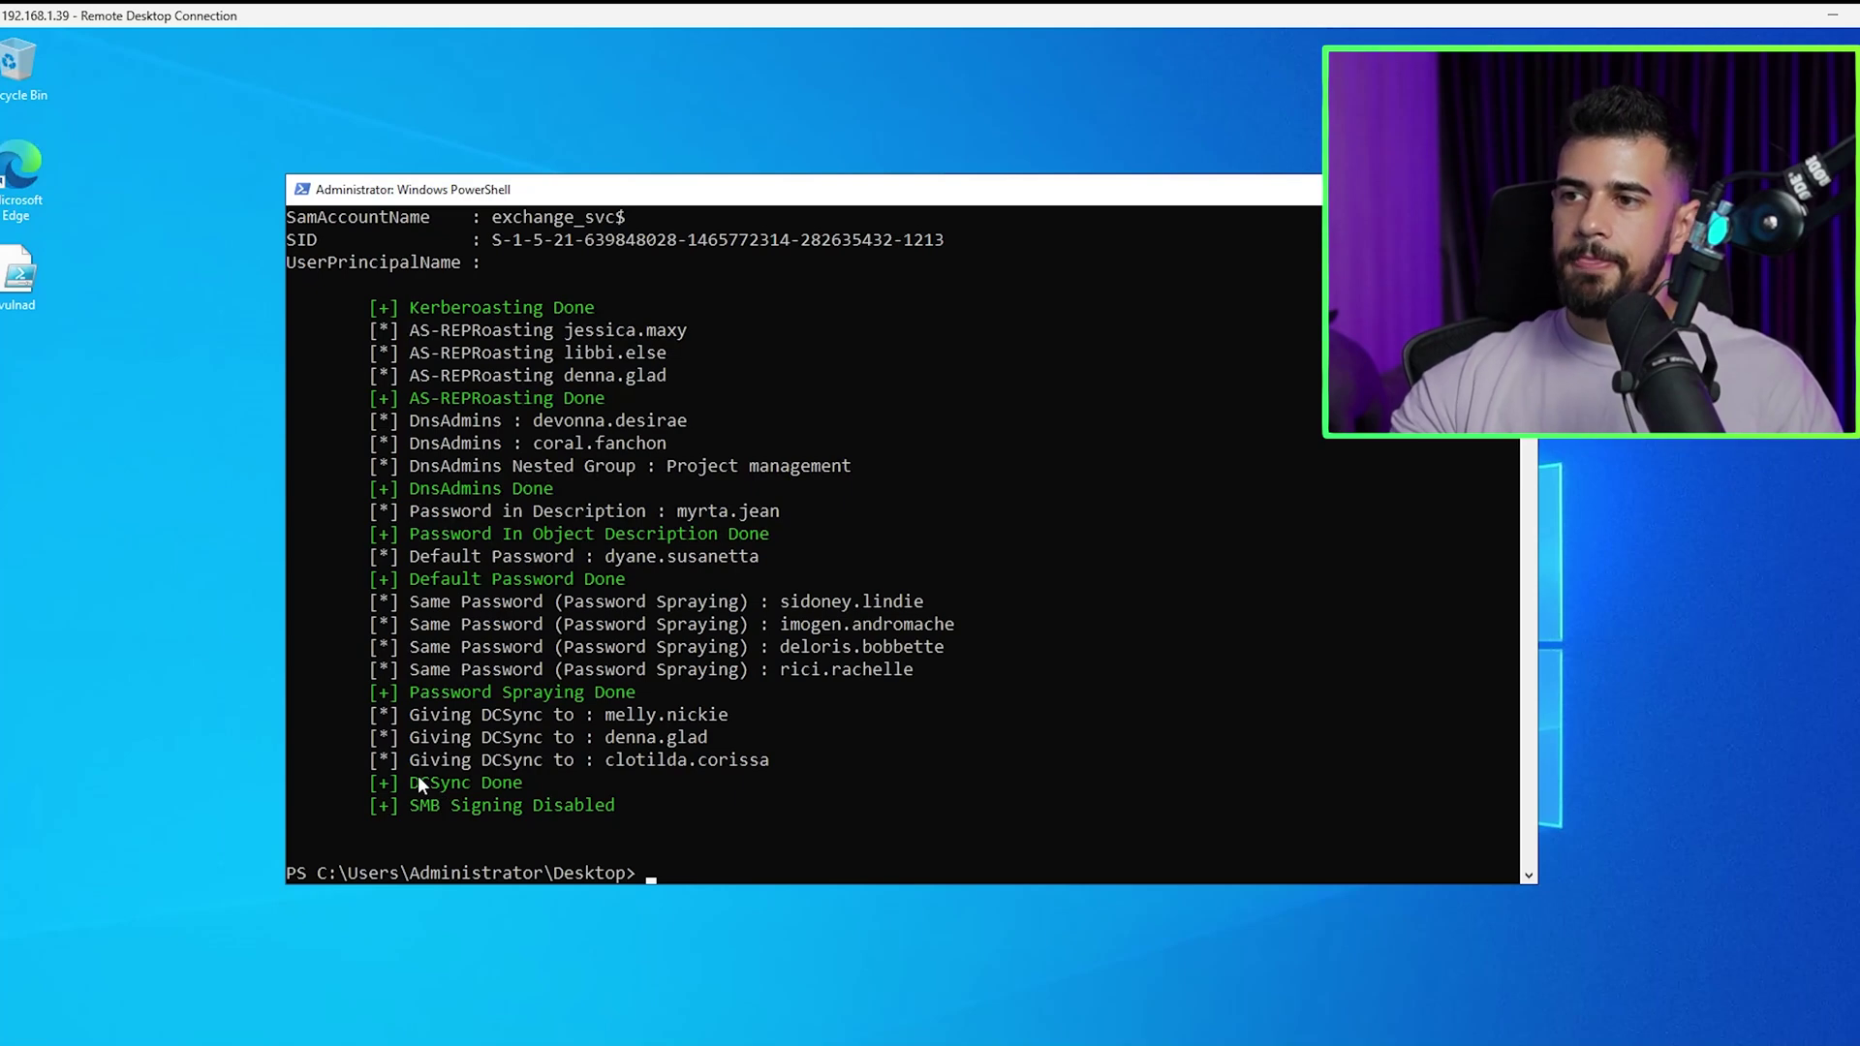
scroll(475, 803, "up", 1)
scroll(480, 830, "down", 3)
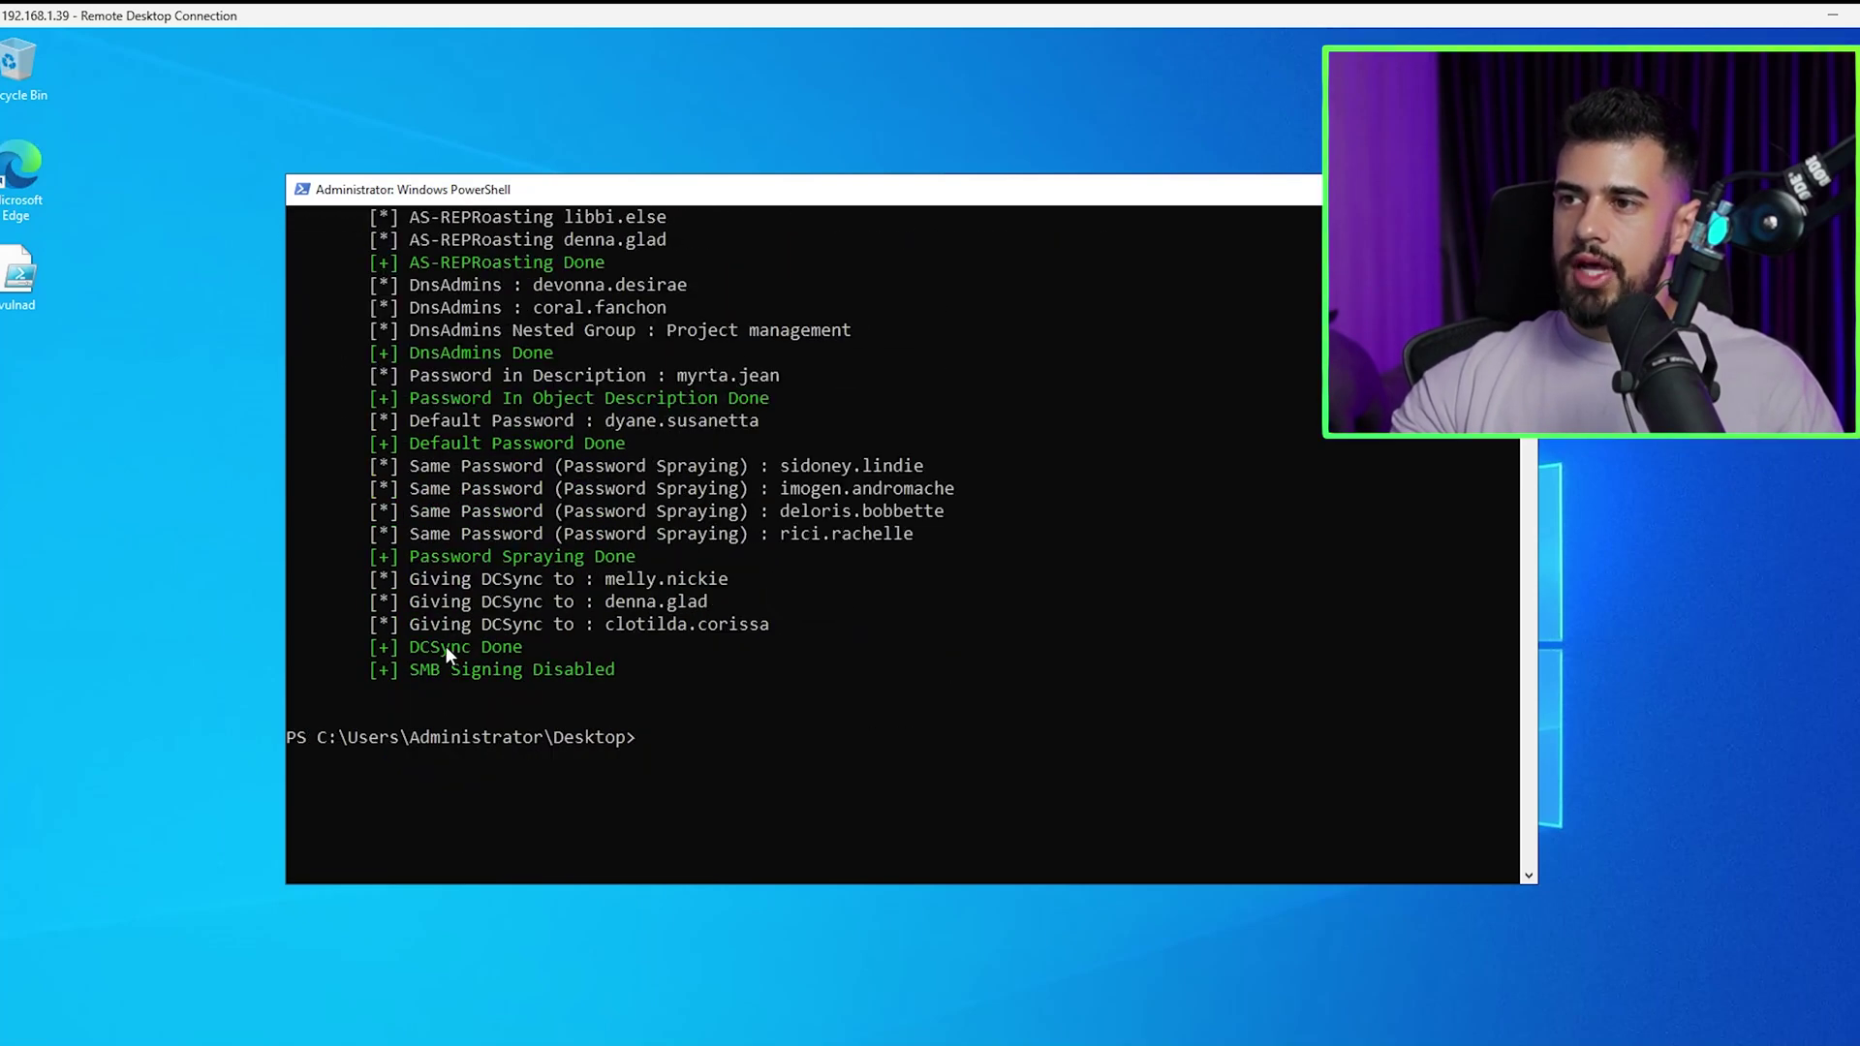
scroll(427, 615, "up", 3)
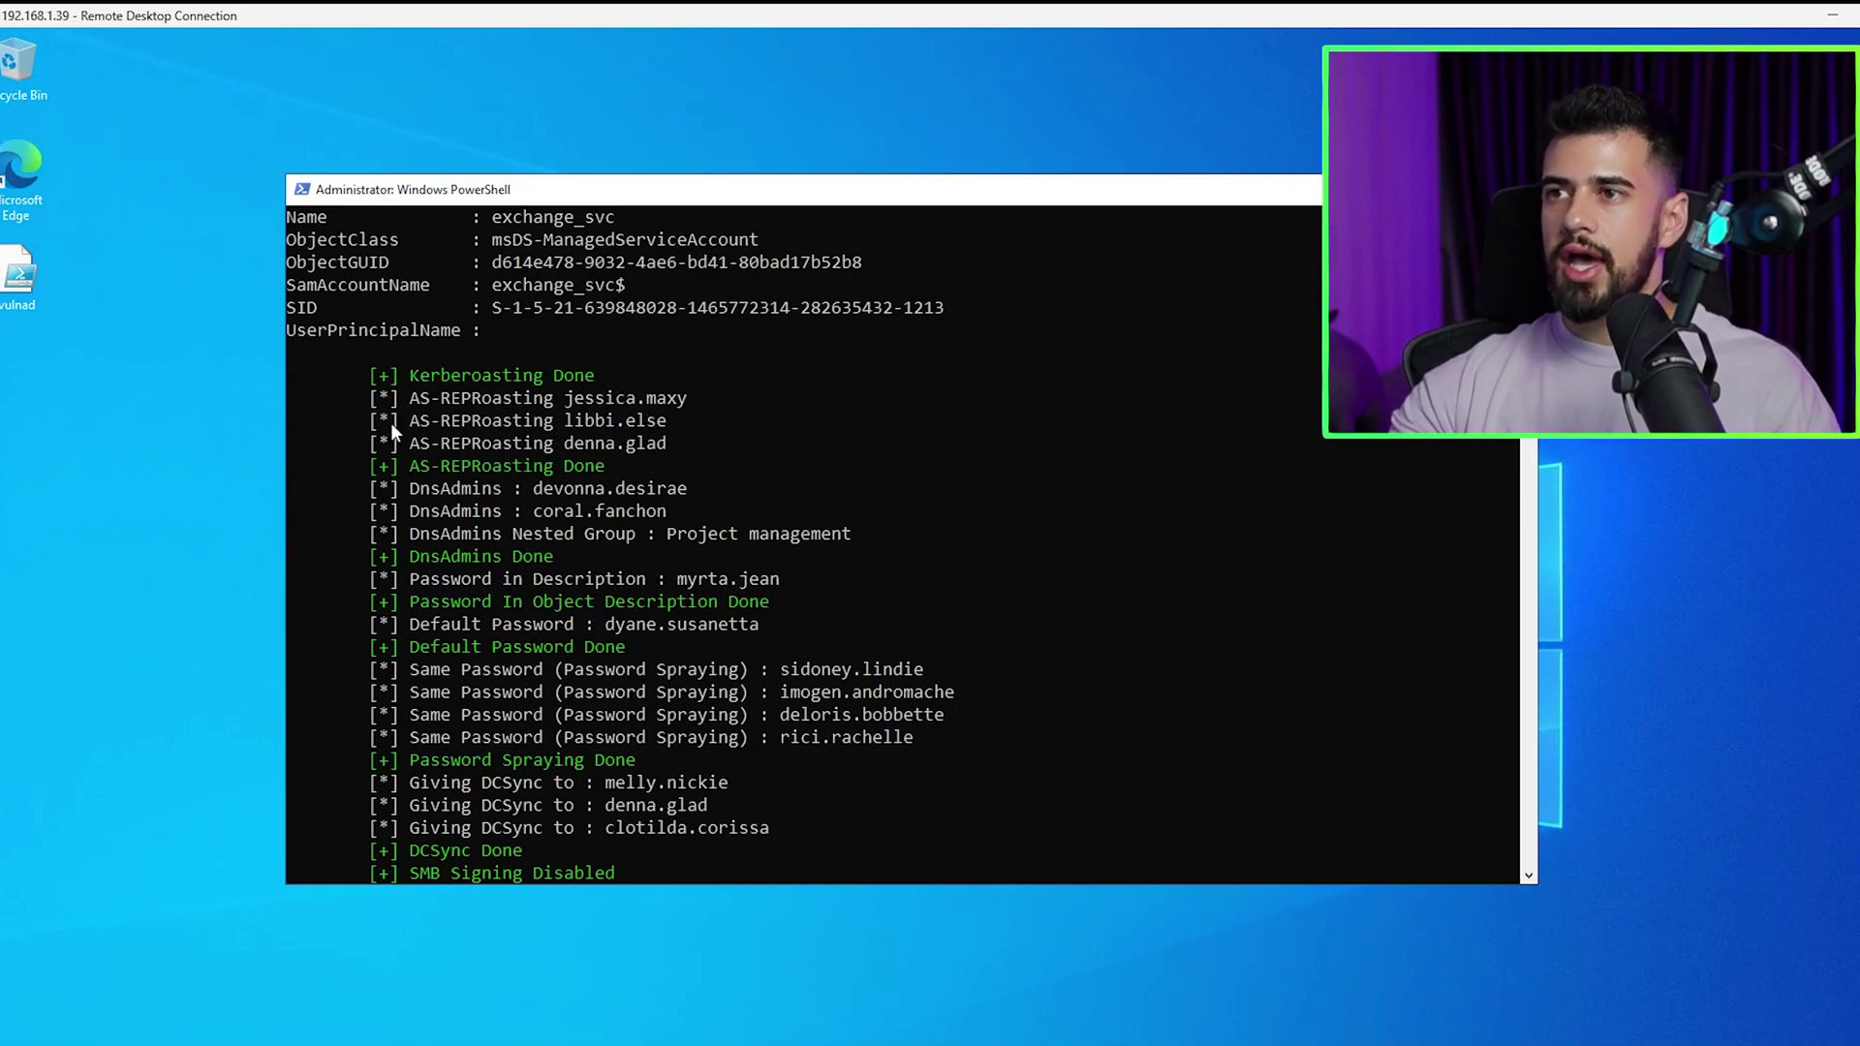
scroll(820, 489, "up", 5)
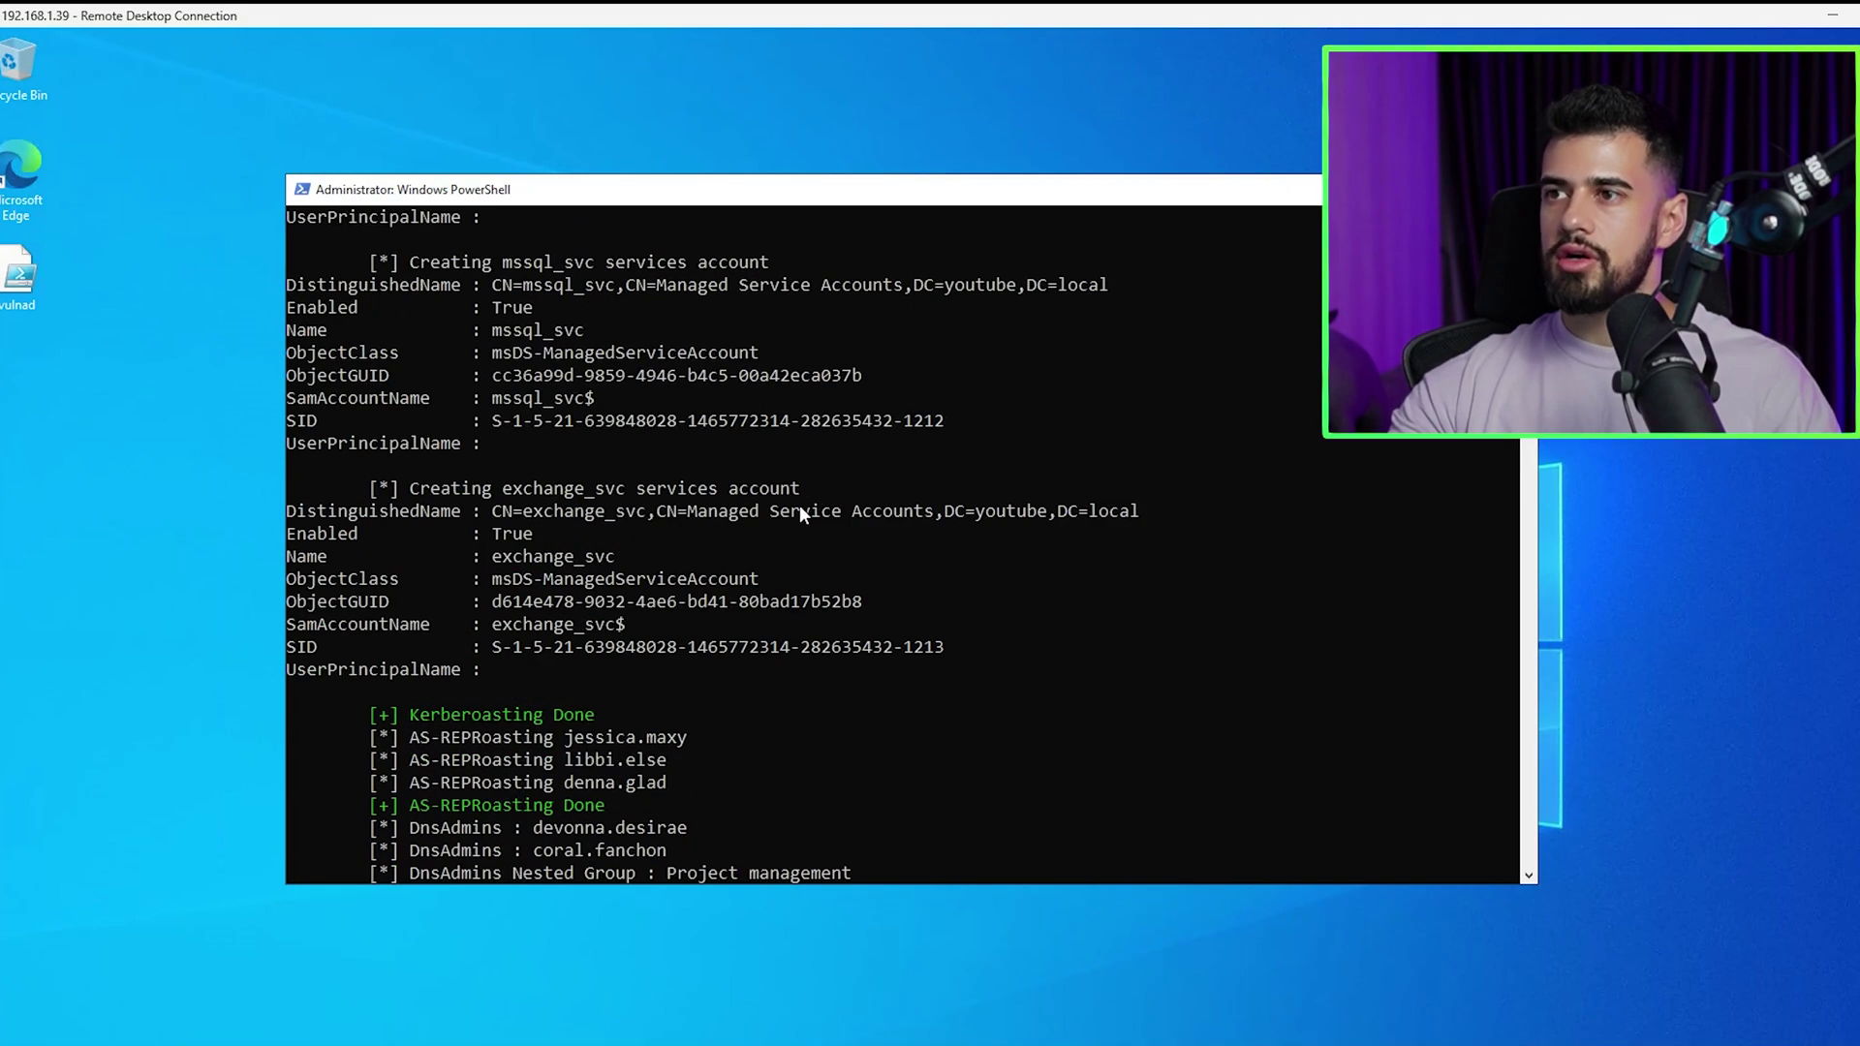
scroll(755, 517, "up", 5)
scroll(701, 533, "up", 1)
scroll(702, 526, "up", 5)
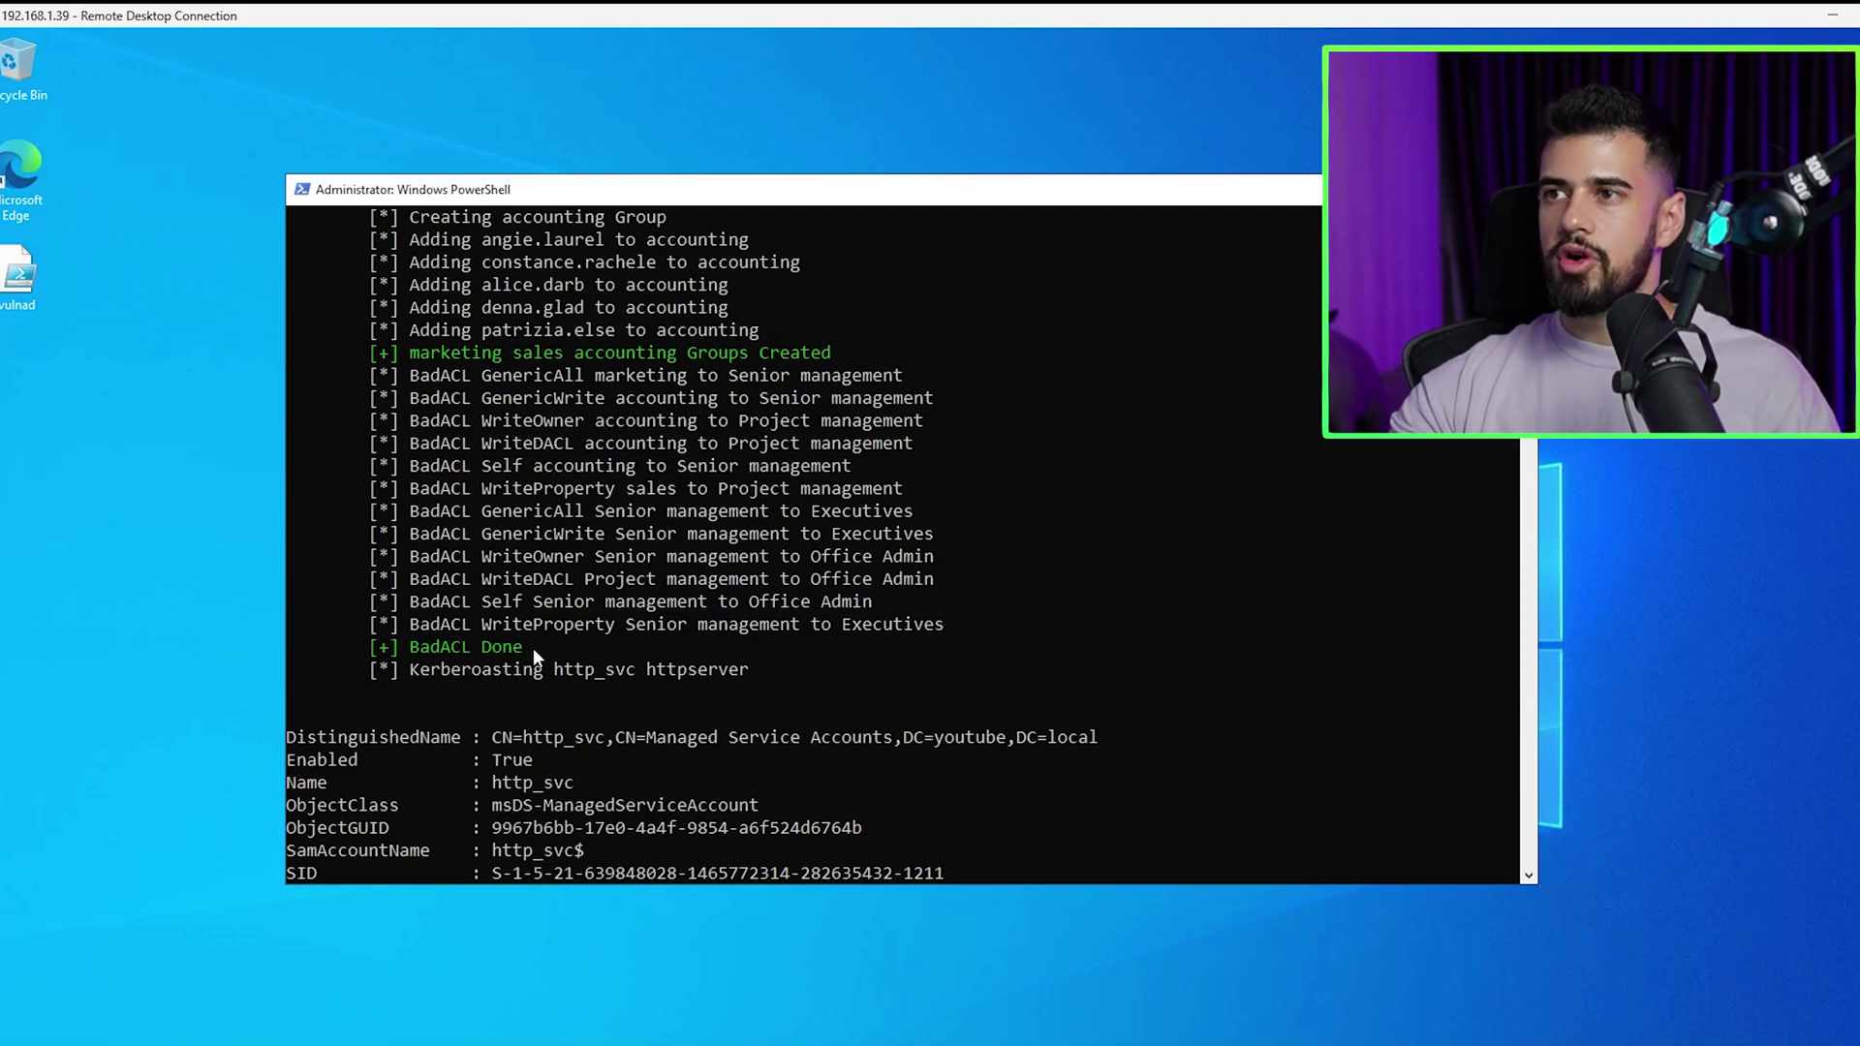
scroll(533, 648, "up", 1)
scroll(552, 633, "up", 4)
scroll(569, 619, "up", 5)
scroll(571, 614, "up", 6)
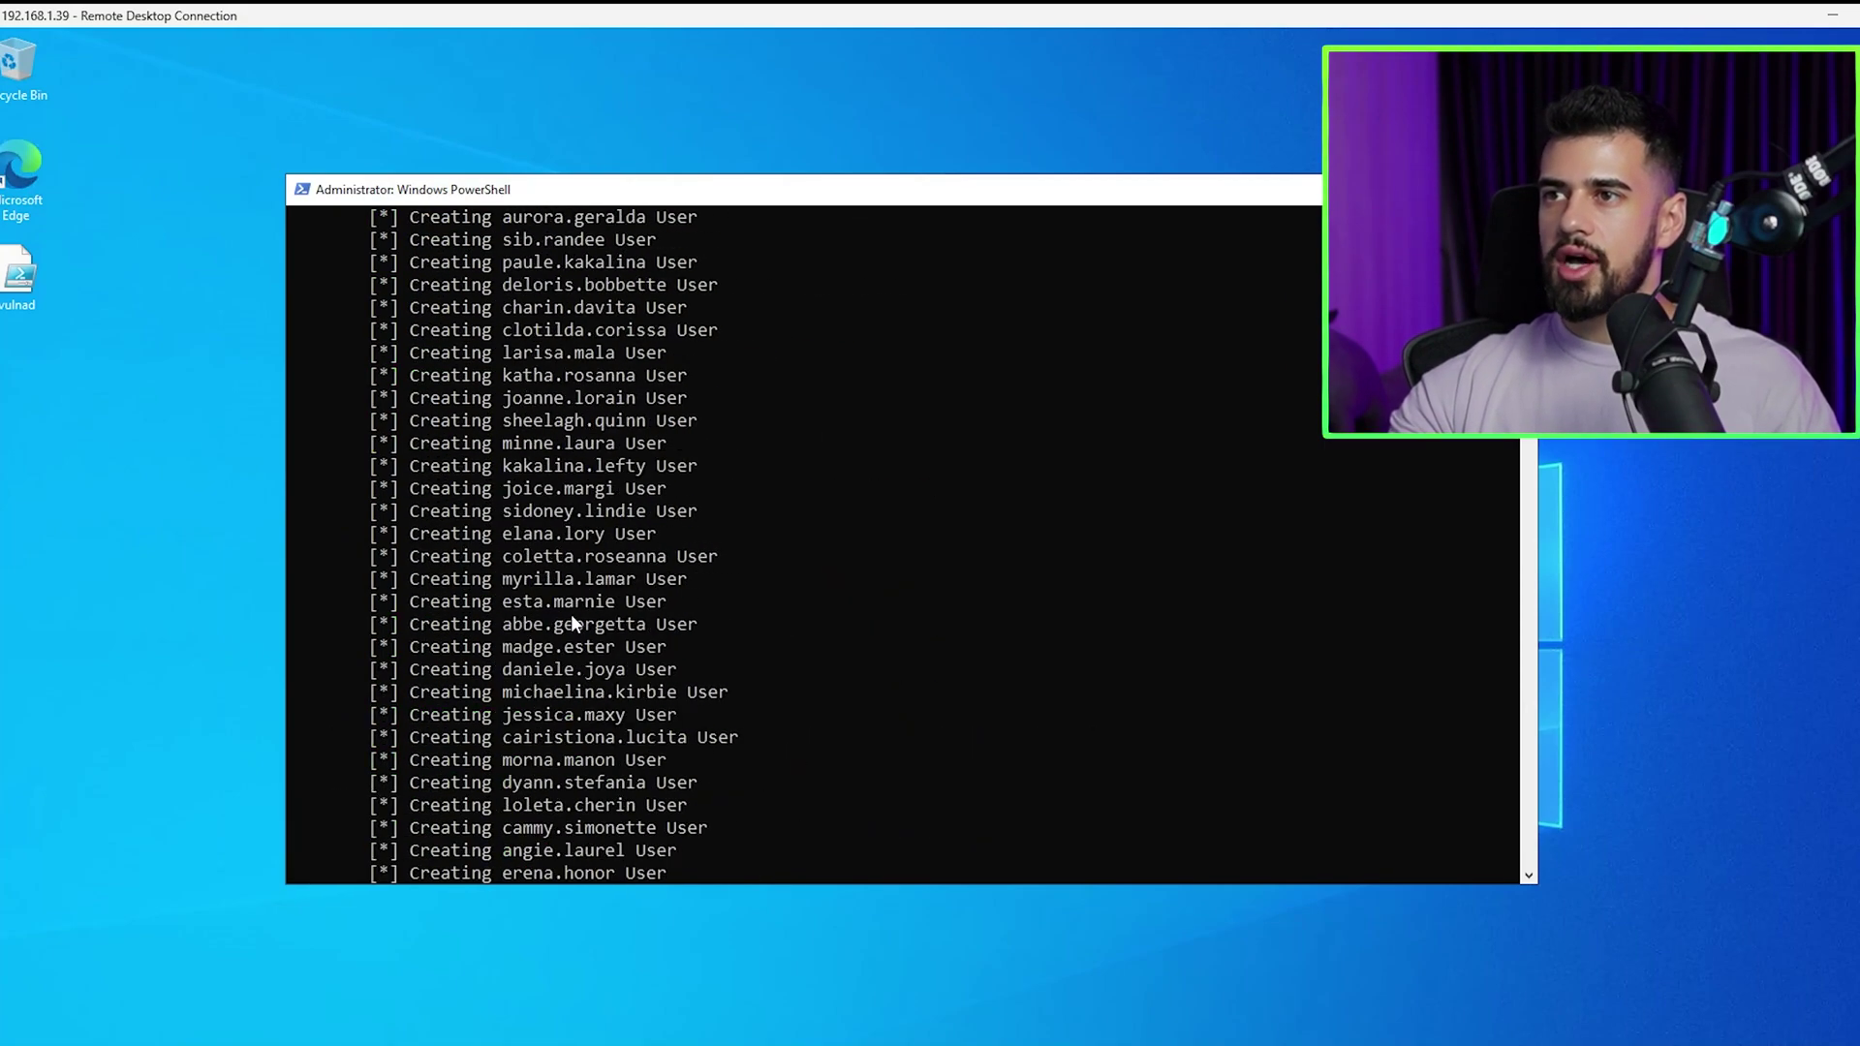
scroll(572, 615, "up", 7)
scroll(586, 598, "up", 9)
scroll(587, 598, "up", 10)
scroll(586, 592, "down", 1)
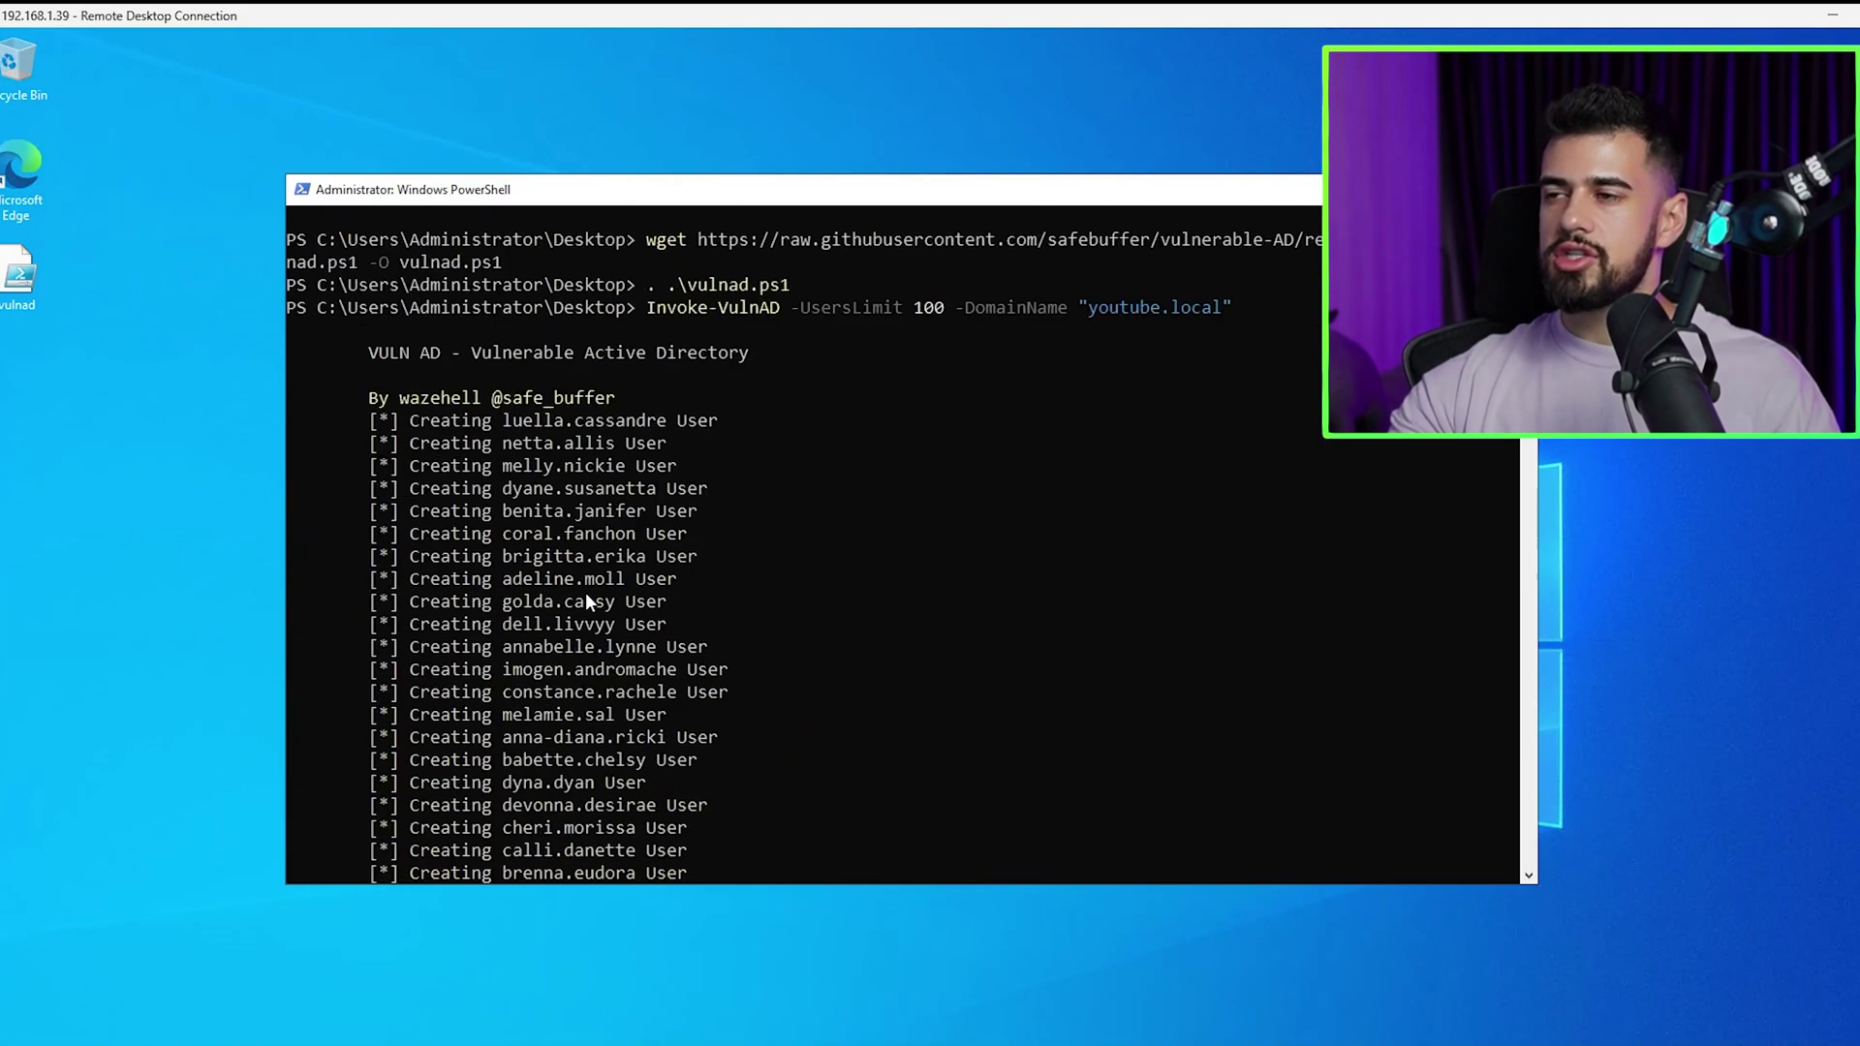
scroll(586, 591, "down", 5)
scroll(585, 591, "down", 10)
scroll(585, 592, "down", 3)
scroll(586, 584, "down", 10)
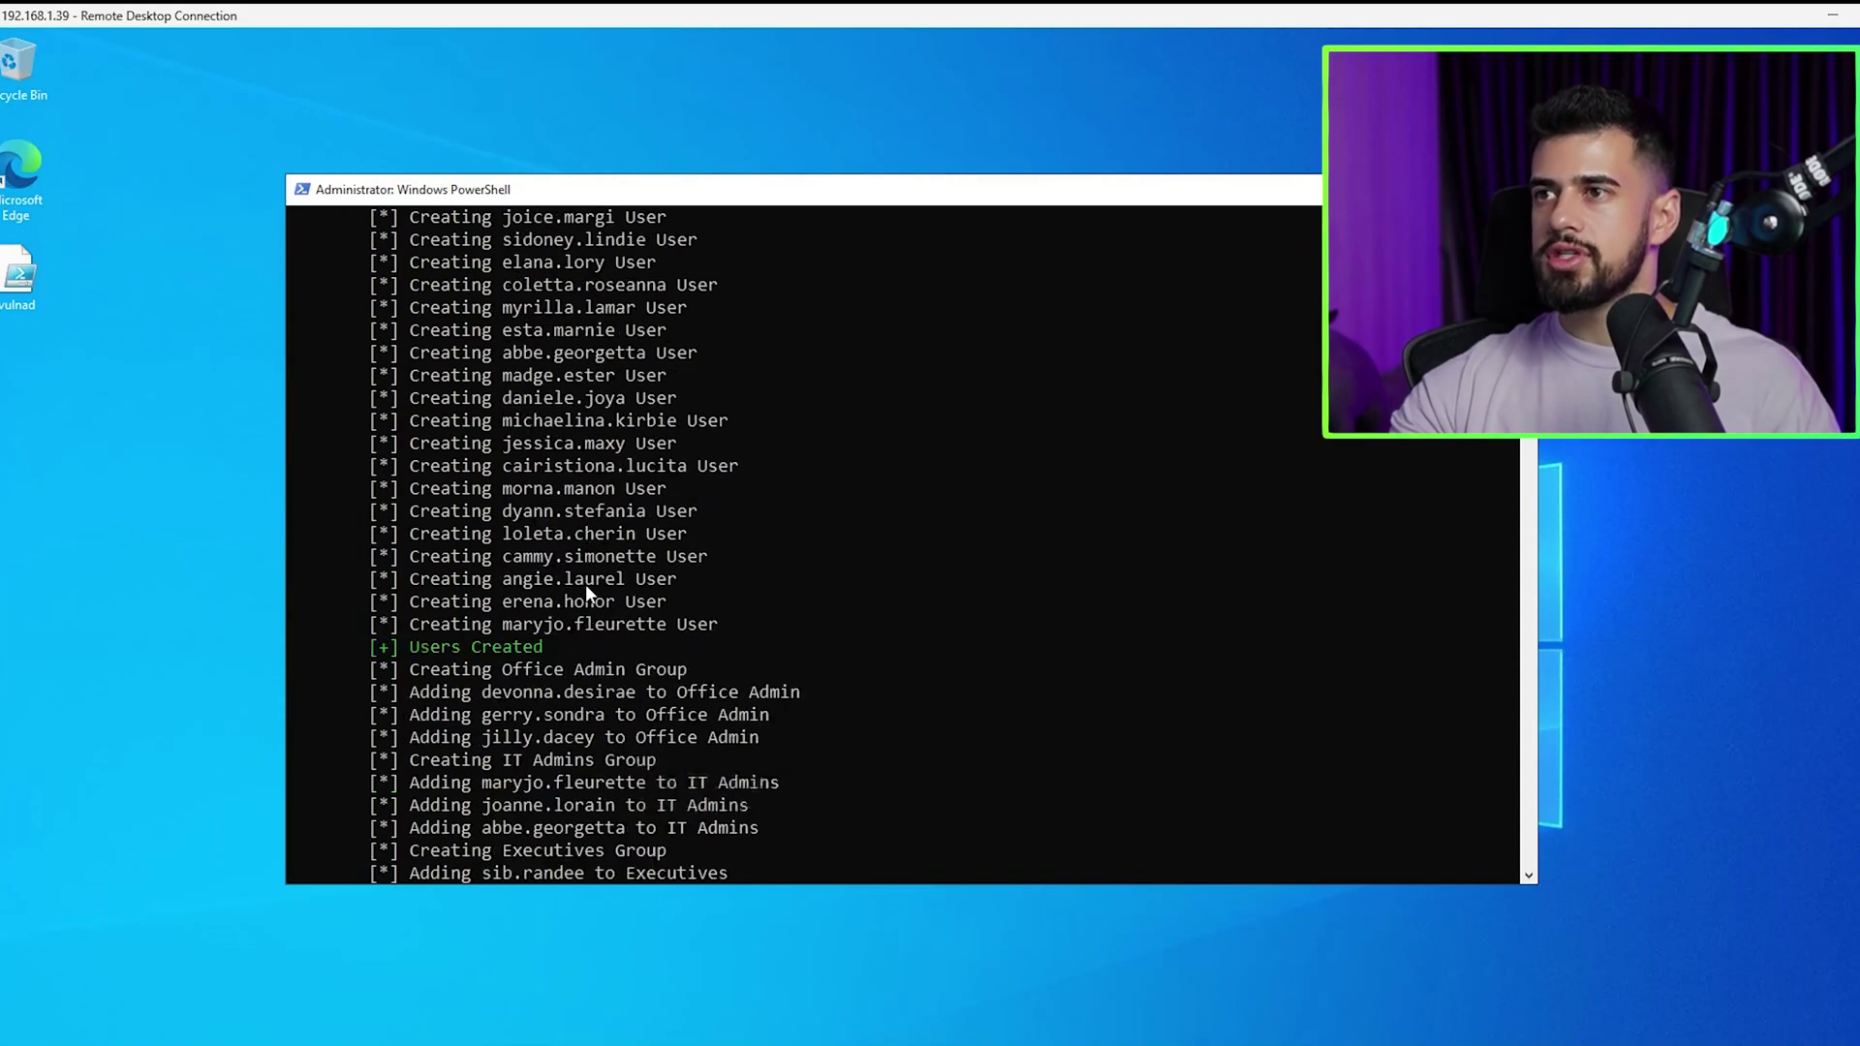
scroll(586, 587, "down", 8)
scroll(594, 589, "down", 5)
scroll(609, 585, "down", 6)
scroll(615, 584, "down", 12)
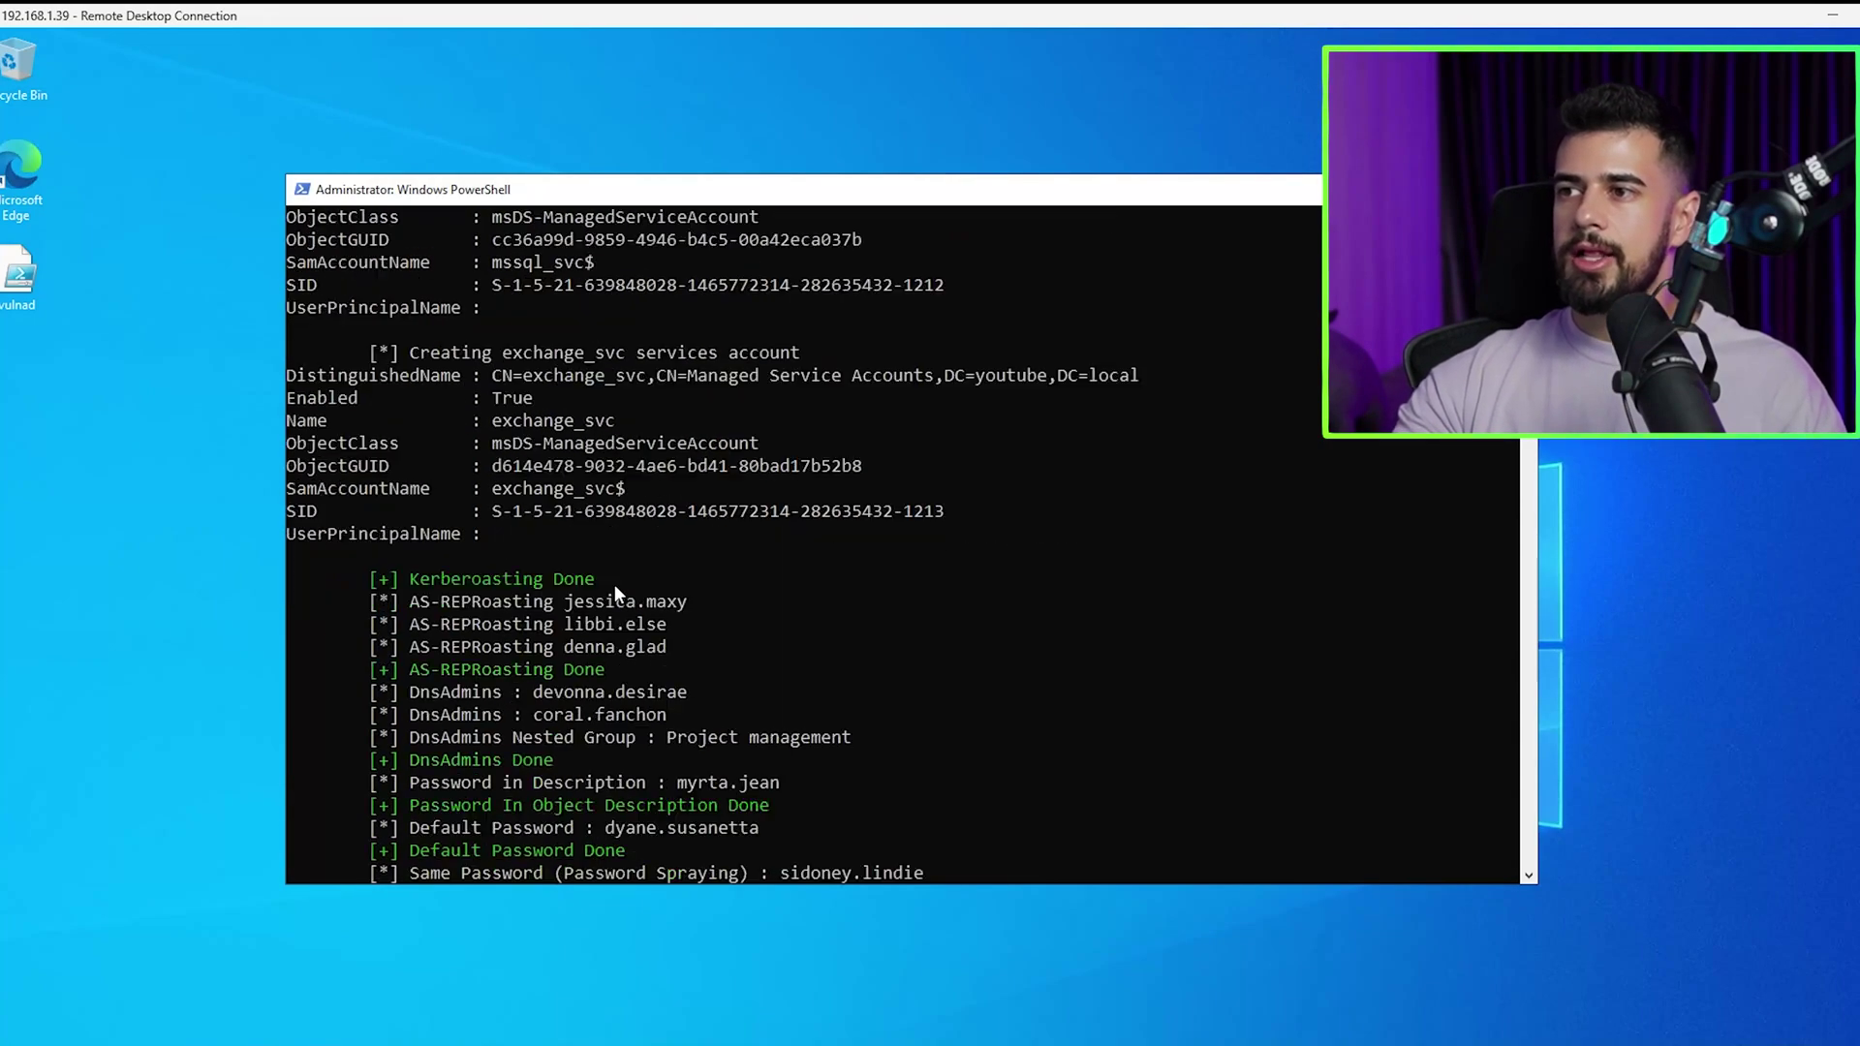
scroll(615, 584, "down", 8)
scroll(613, 585, "down", 1)
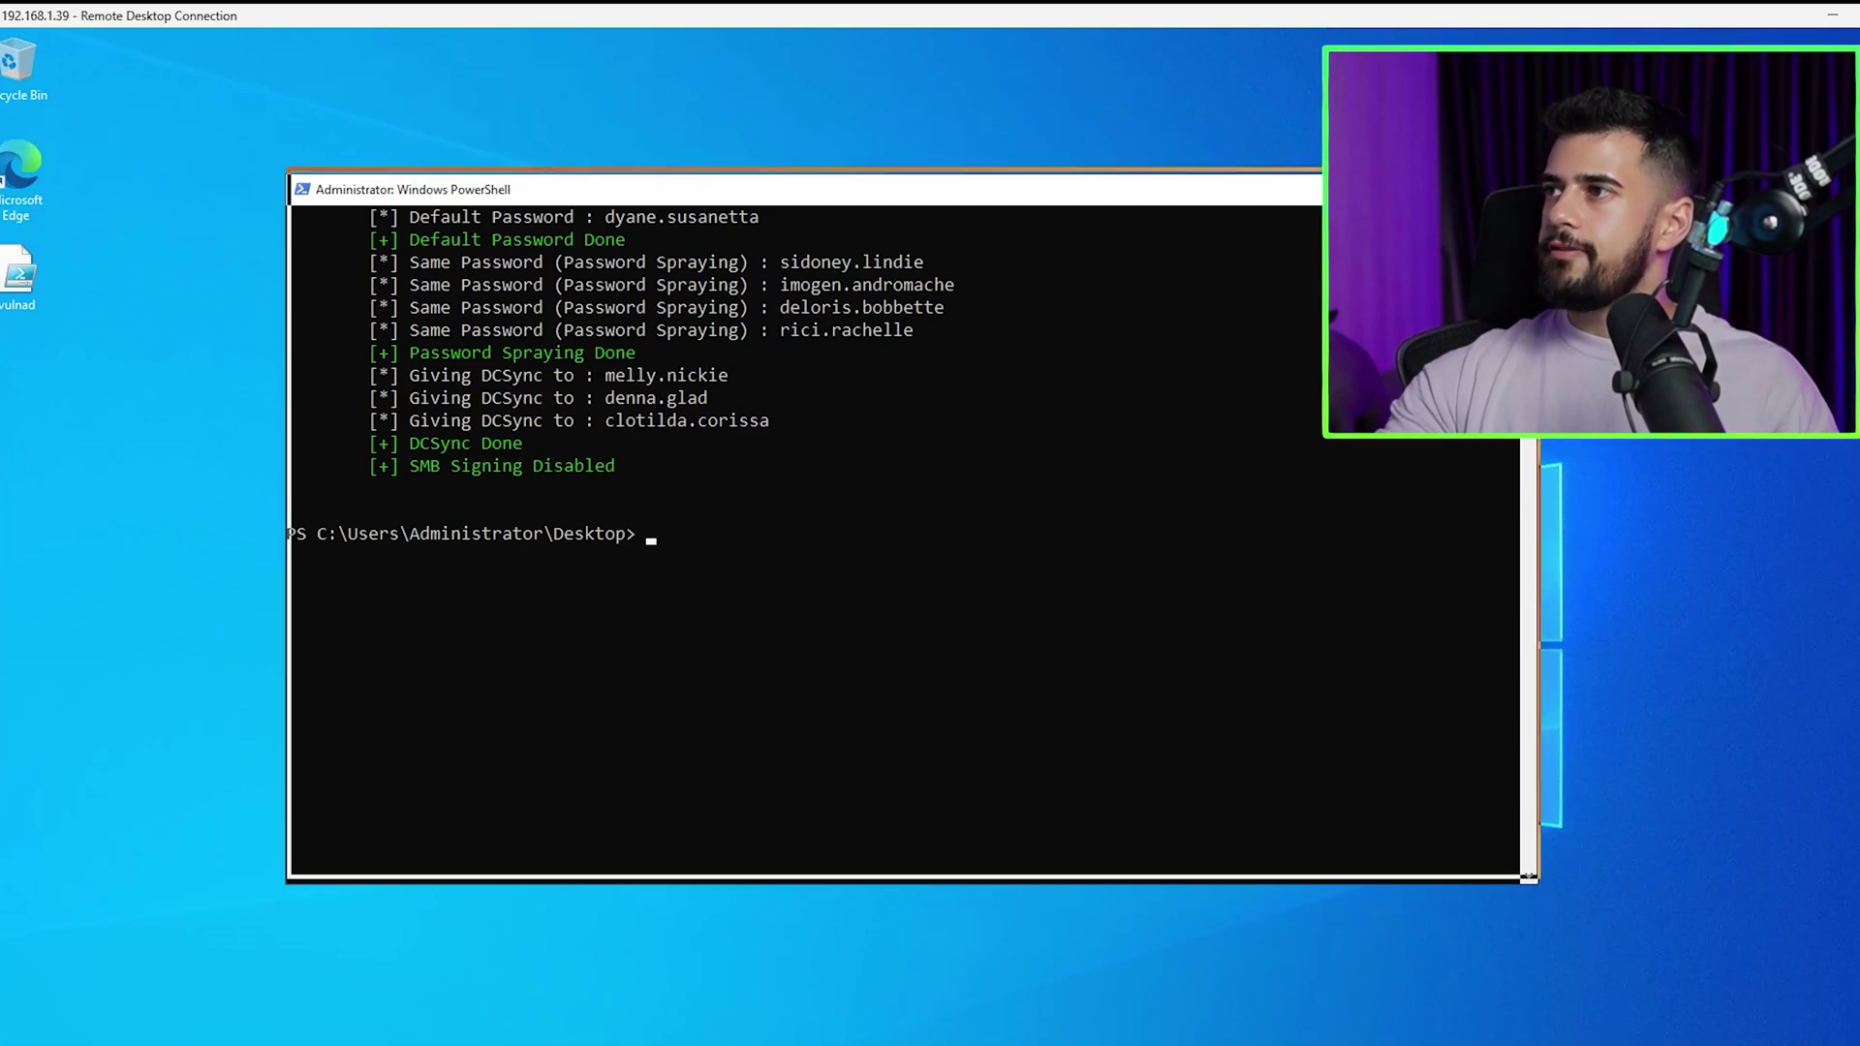
left_click_drag(1245, 189, 1246, 165)
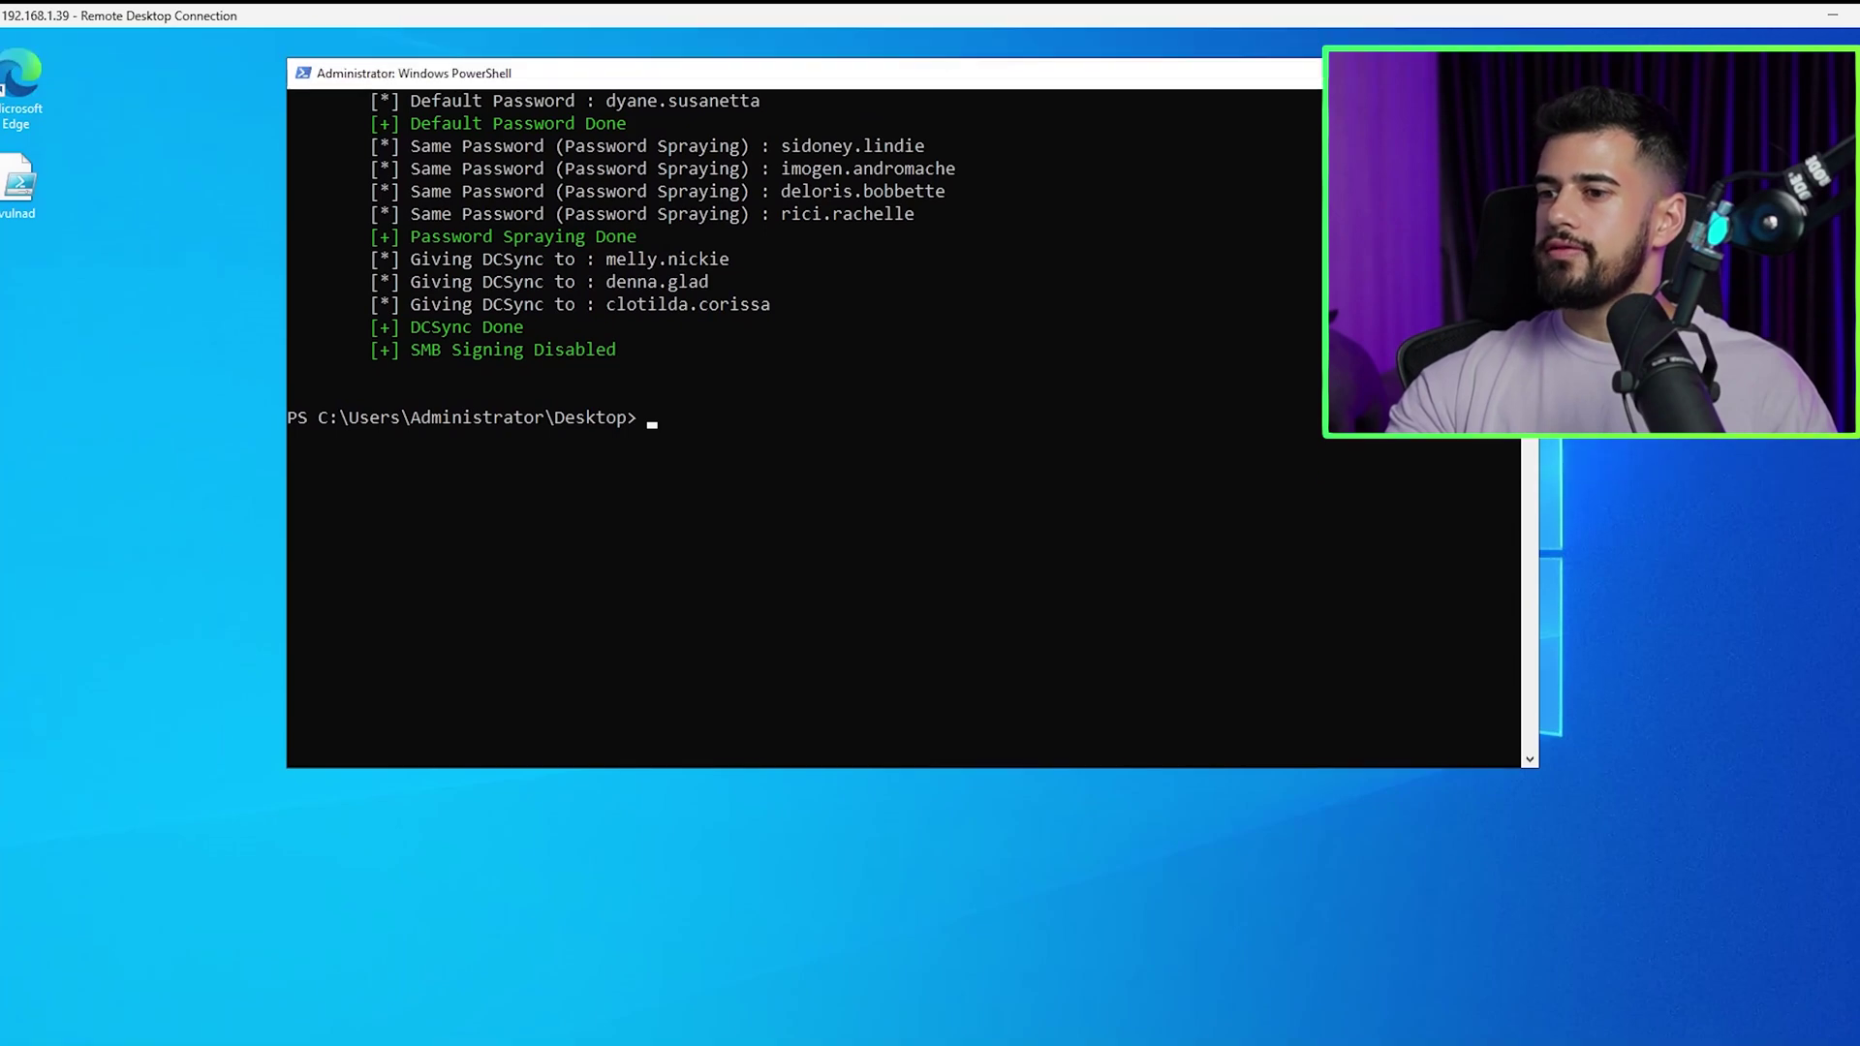
key("alt+Tab")
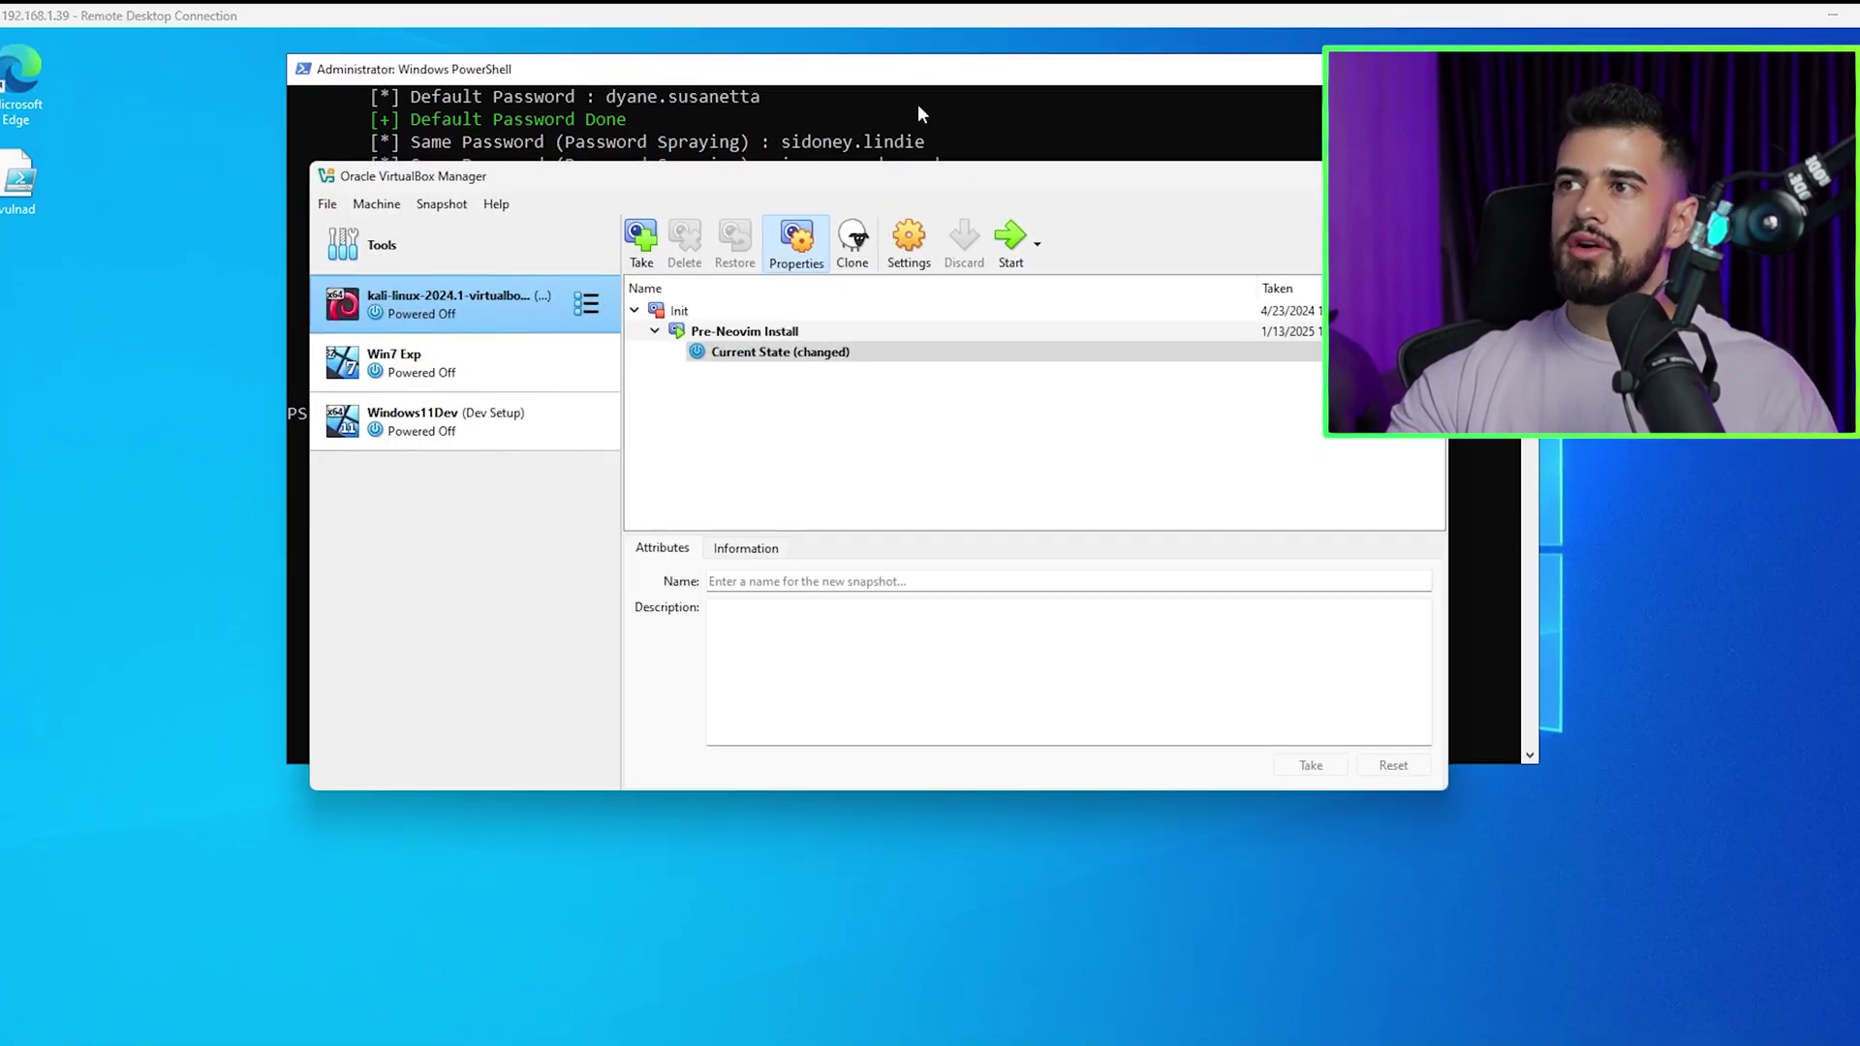
mouse_move(856, 180)
left_mouse_down()
mouse_move(773, 213)
mouse_move(805, 212)
left_mouse_up()
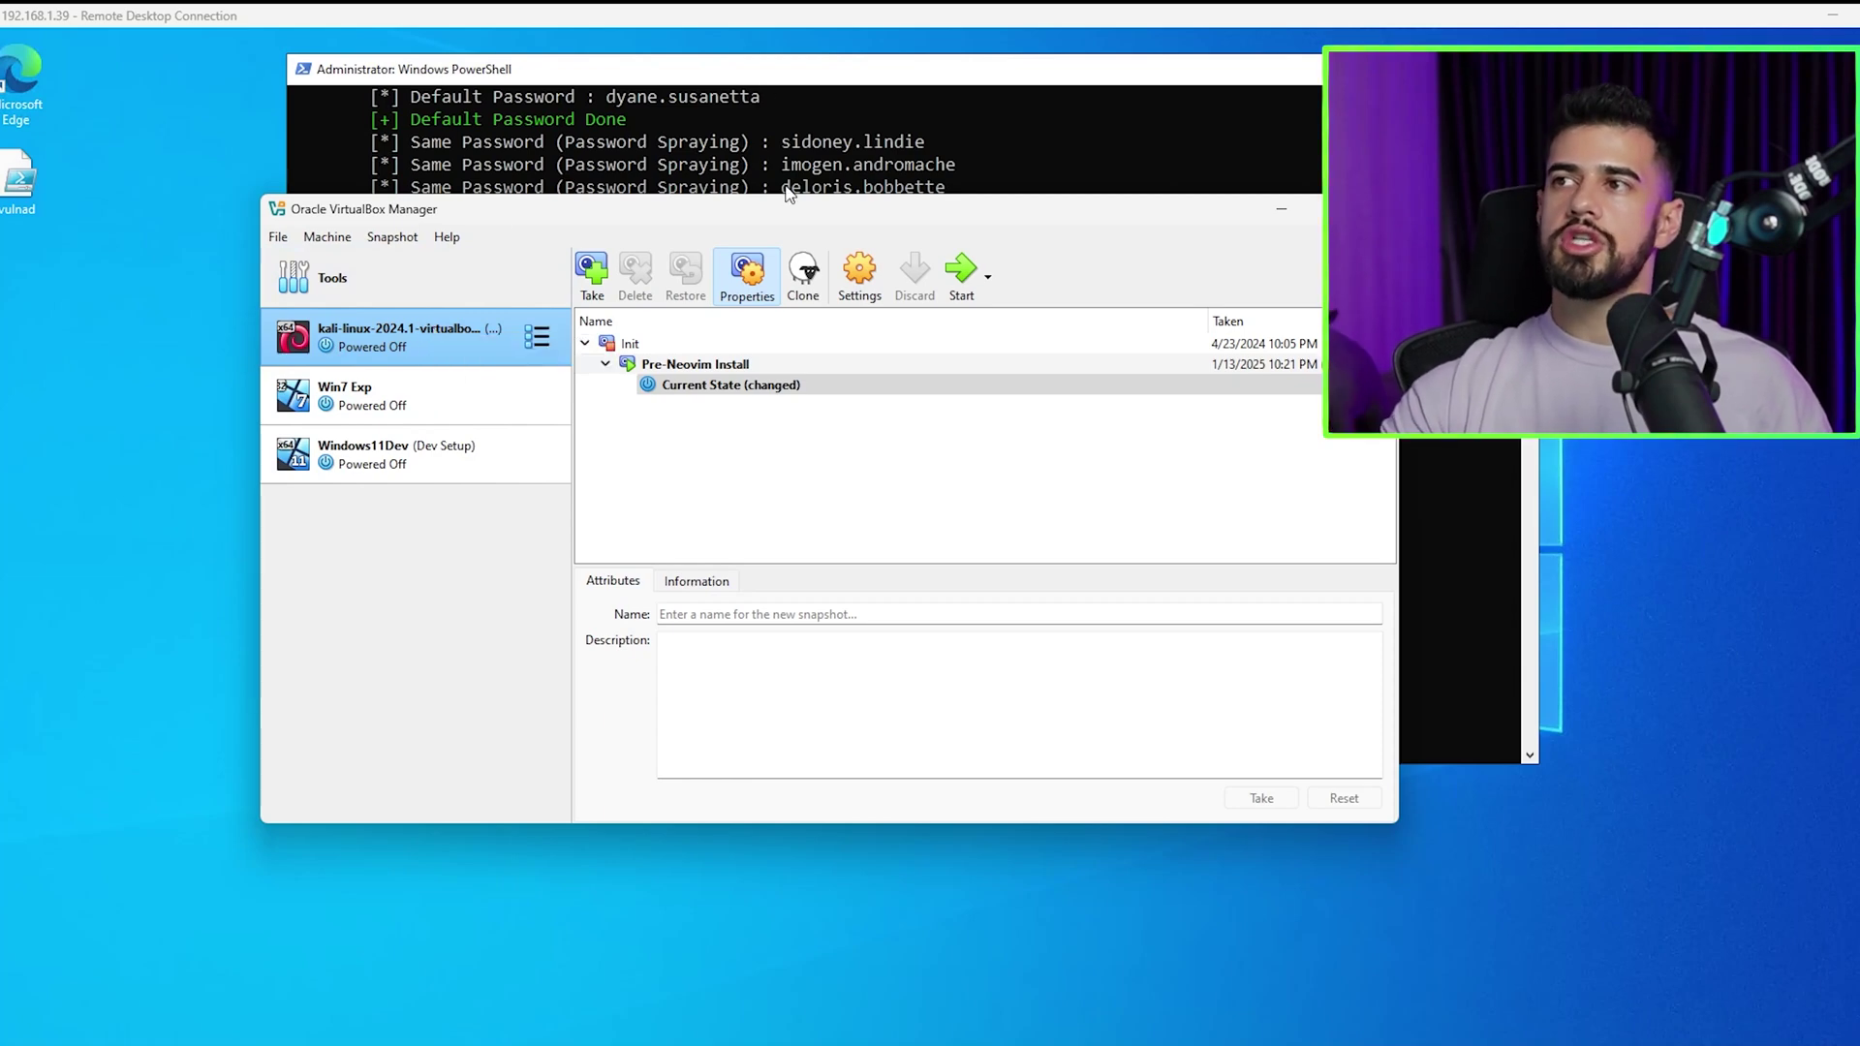
left_click(859, 270)
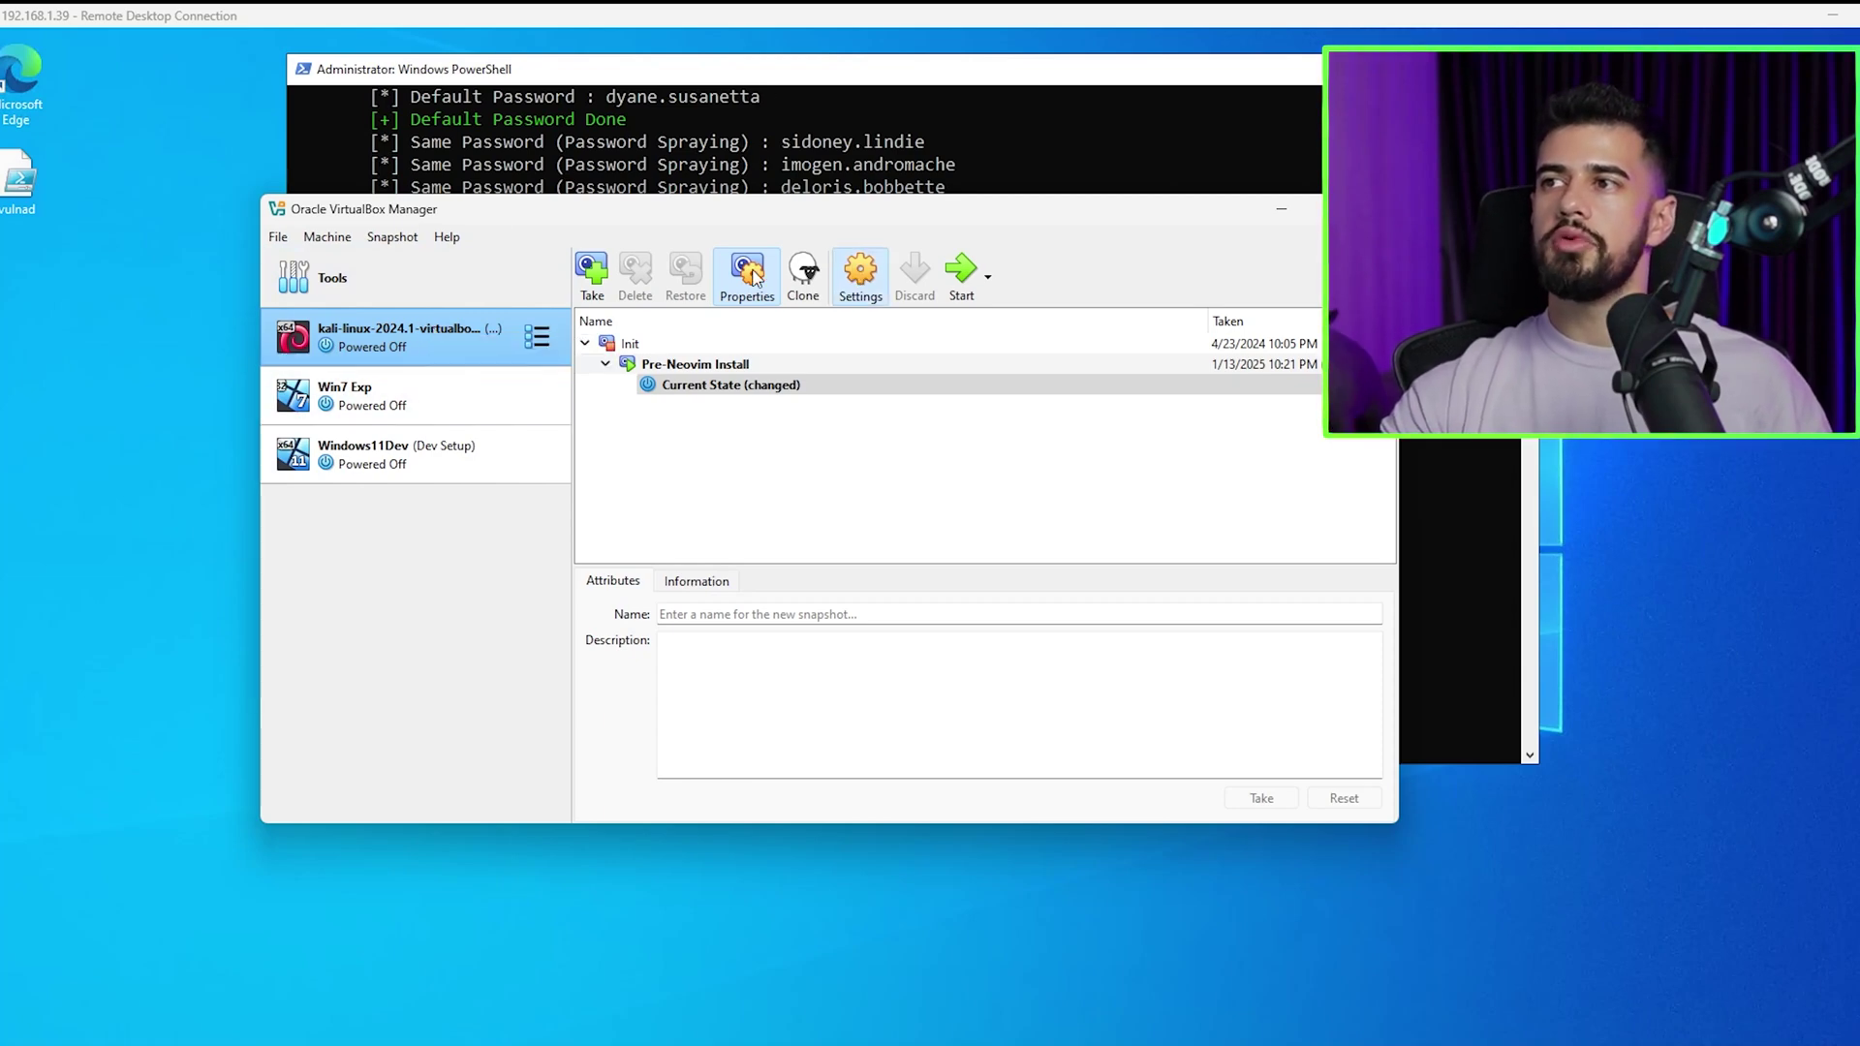
left_click(502, 546)
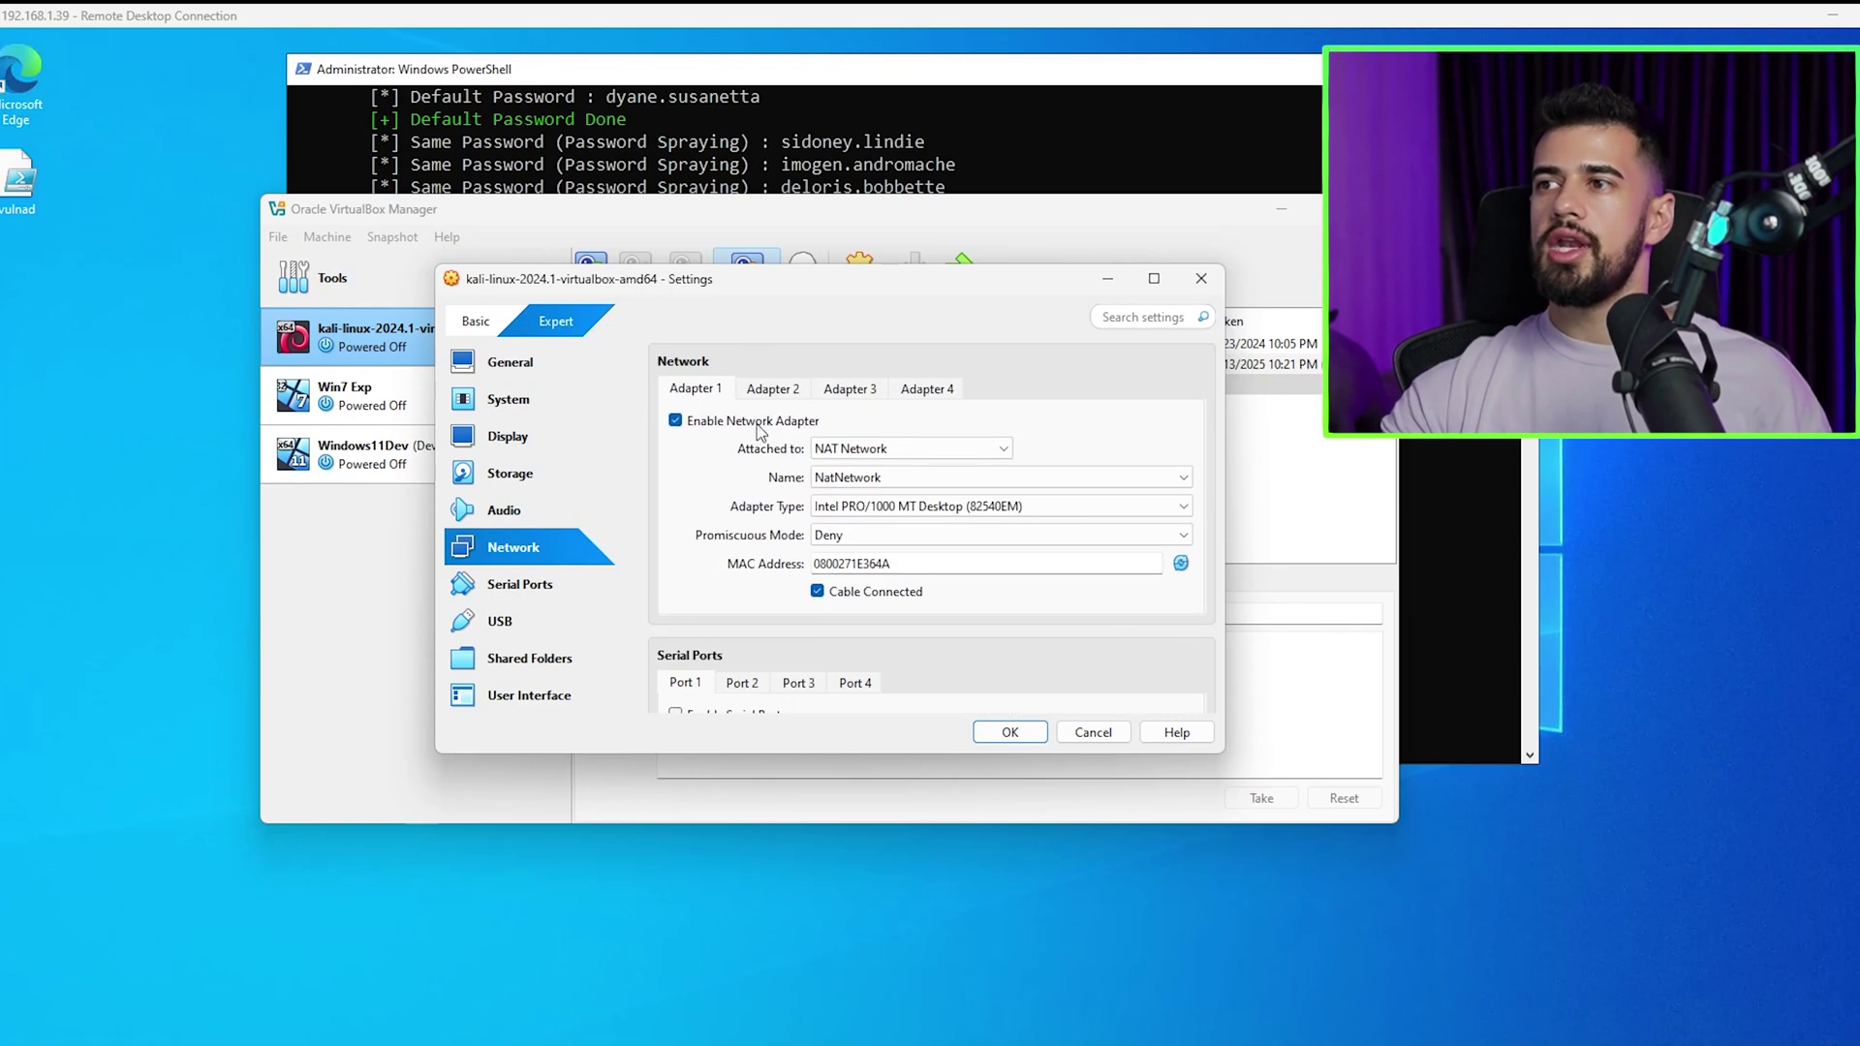
left_click(931, 448)
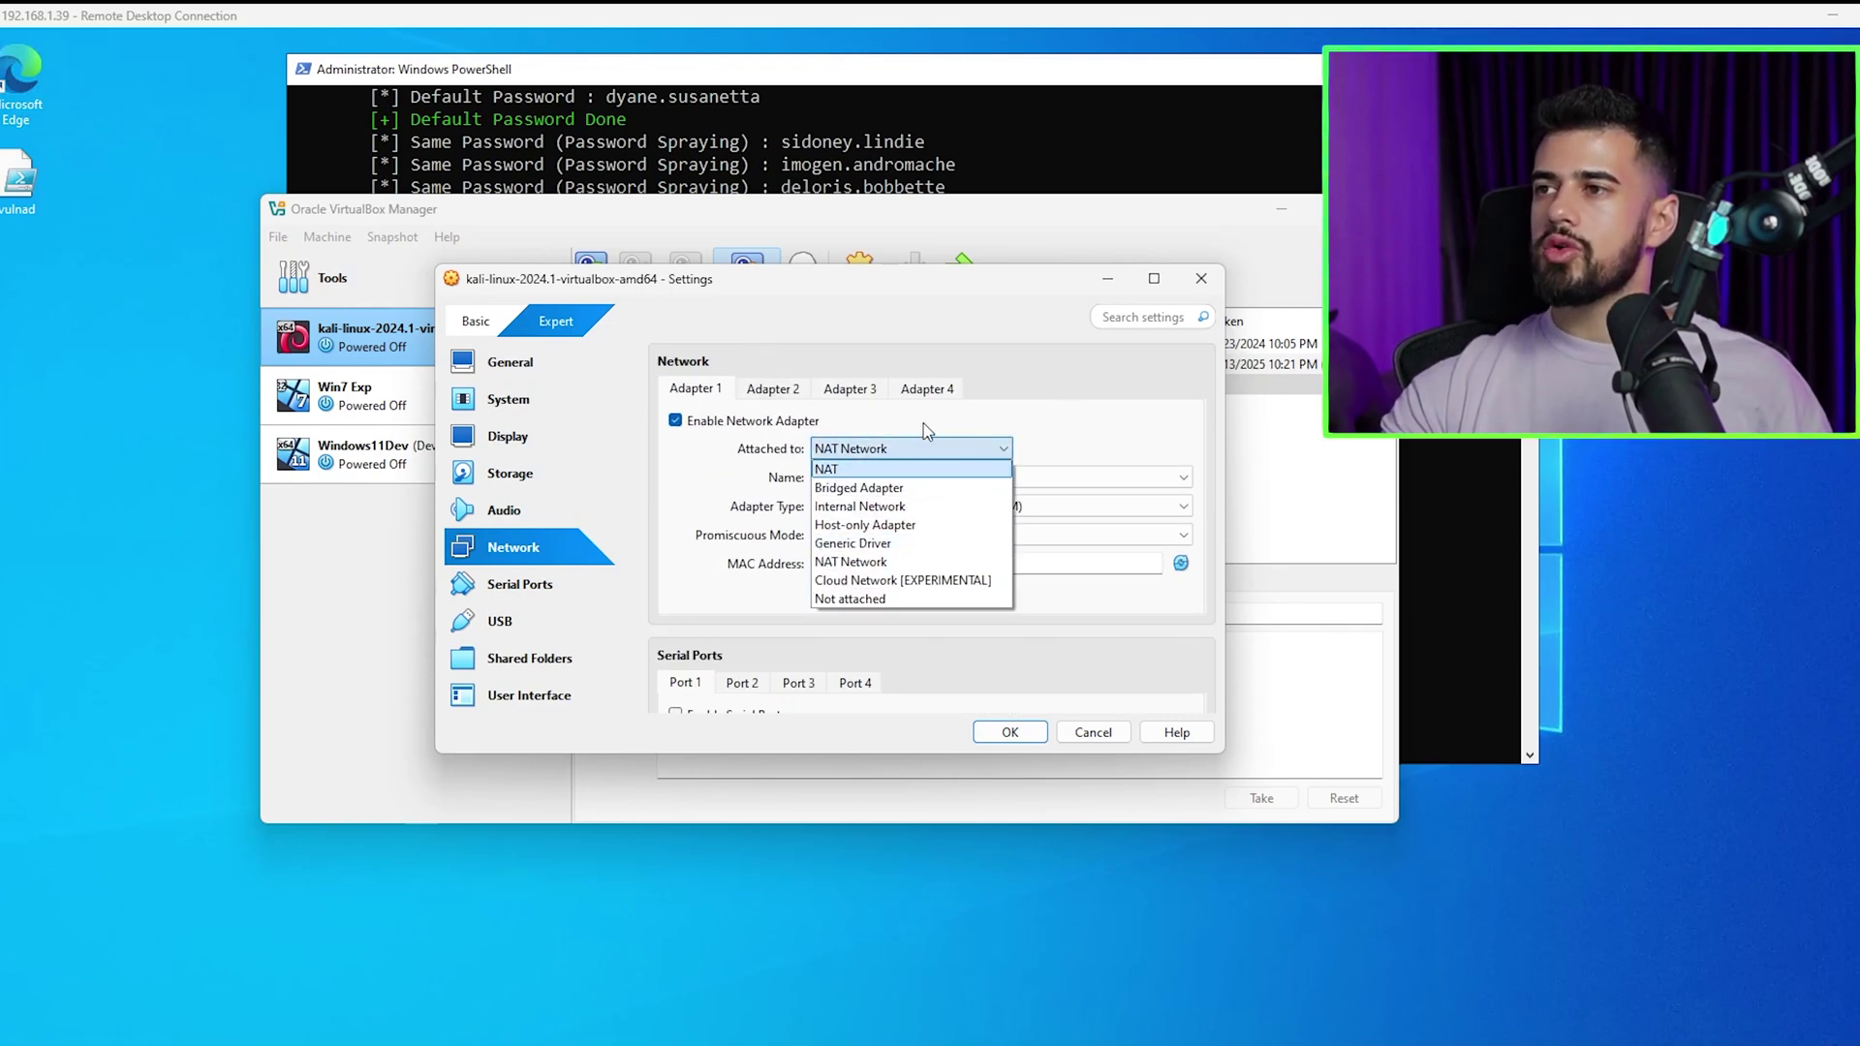
left_click(970, 421)
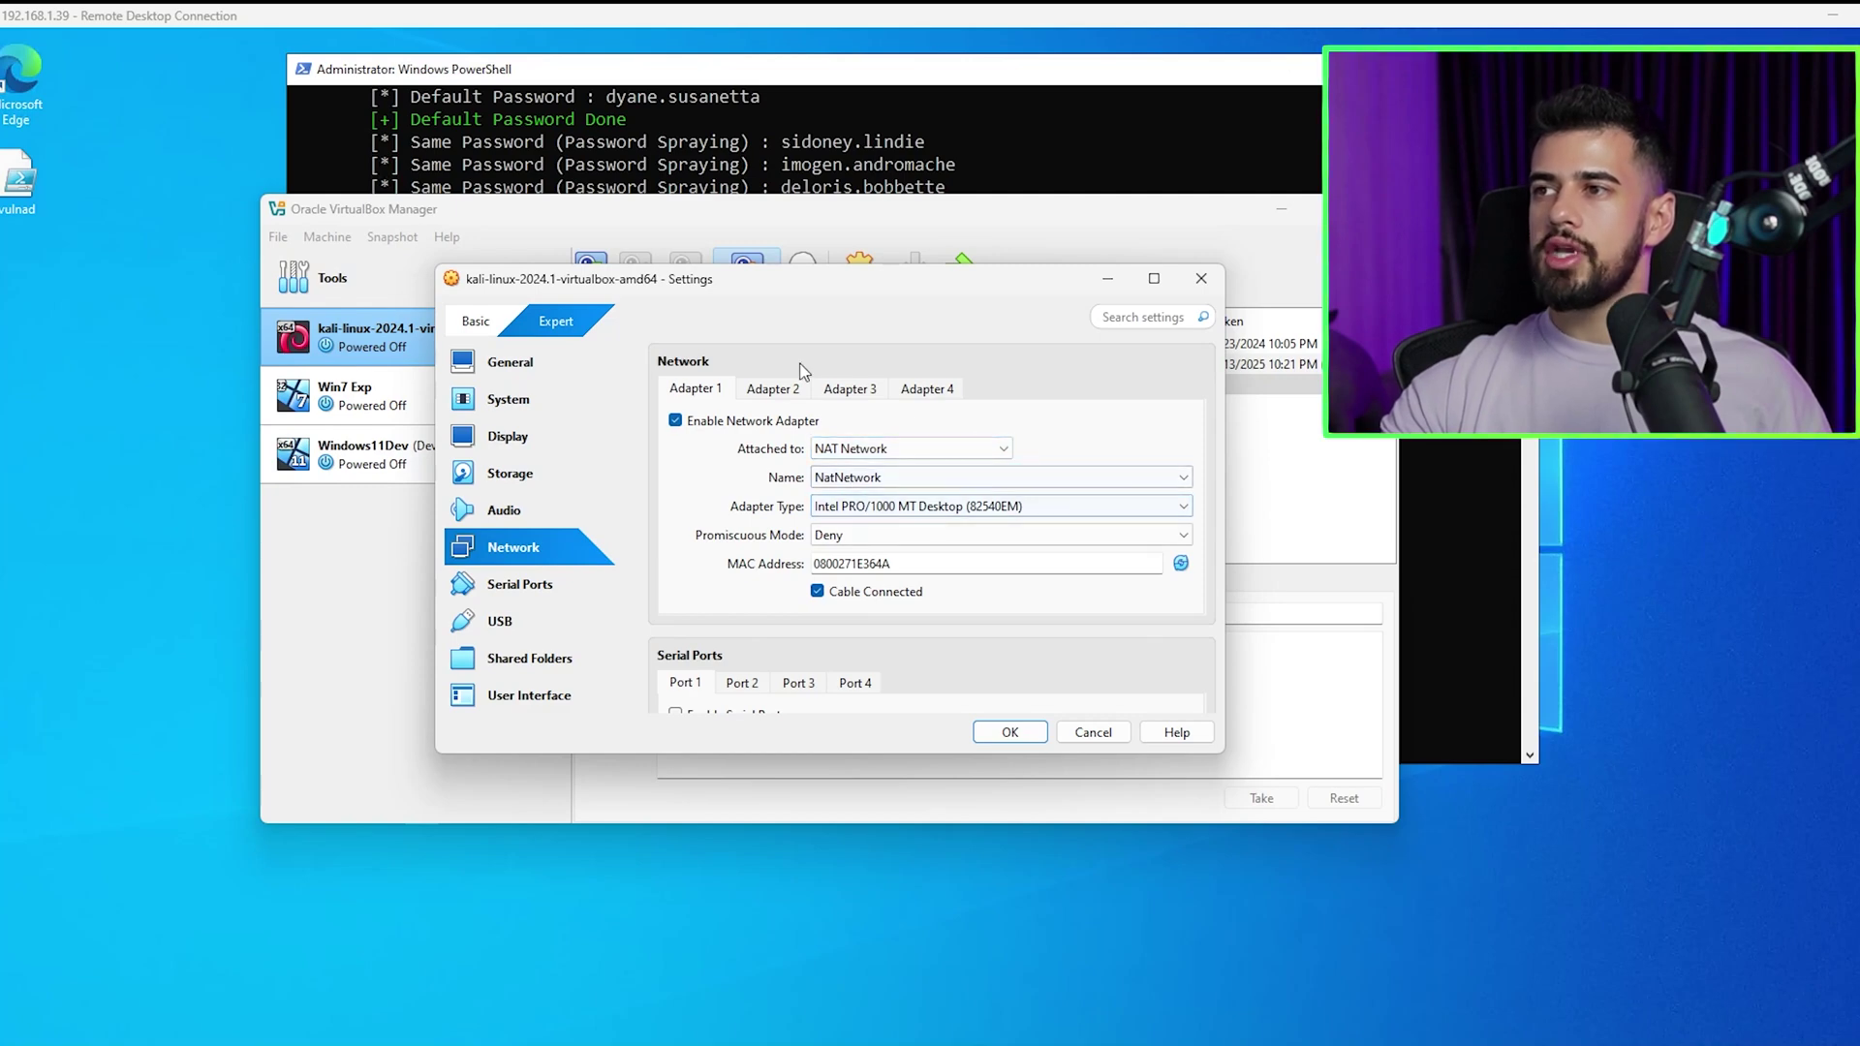
left_click(1094, 733)
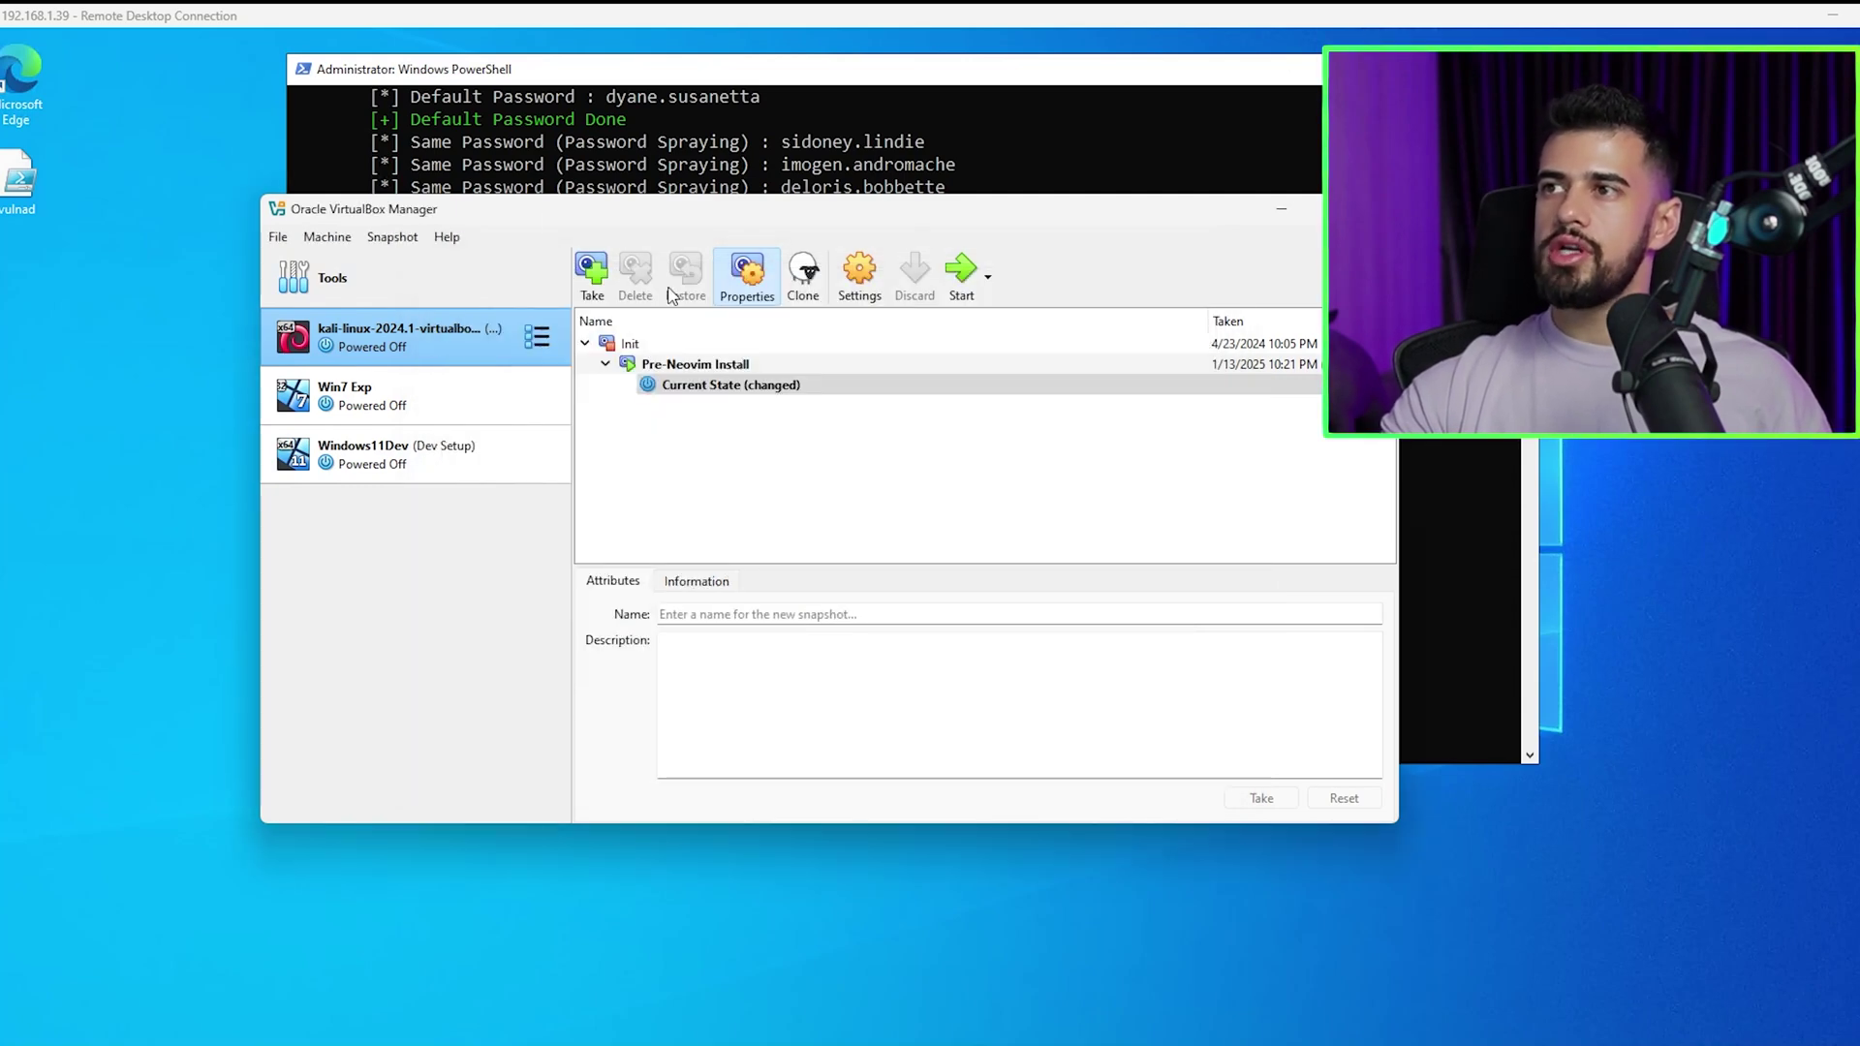
left_click(315, 238)
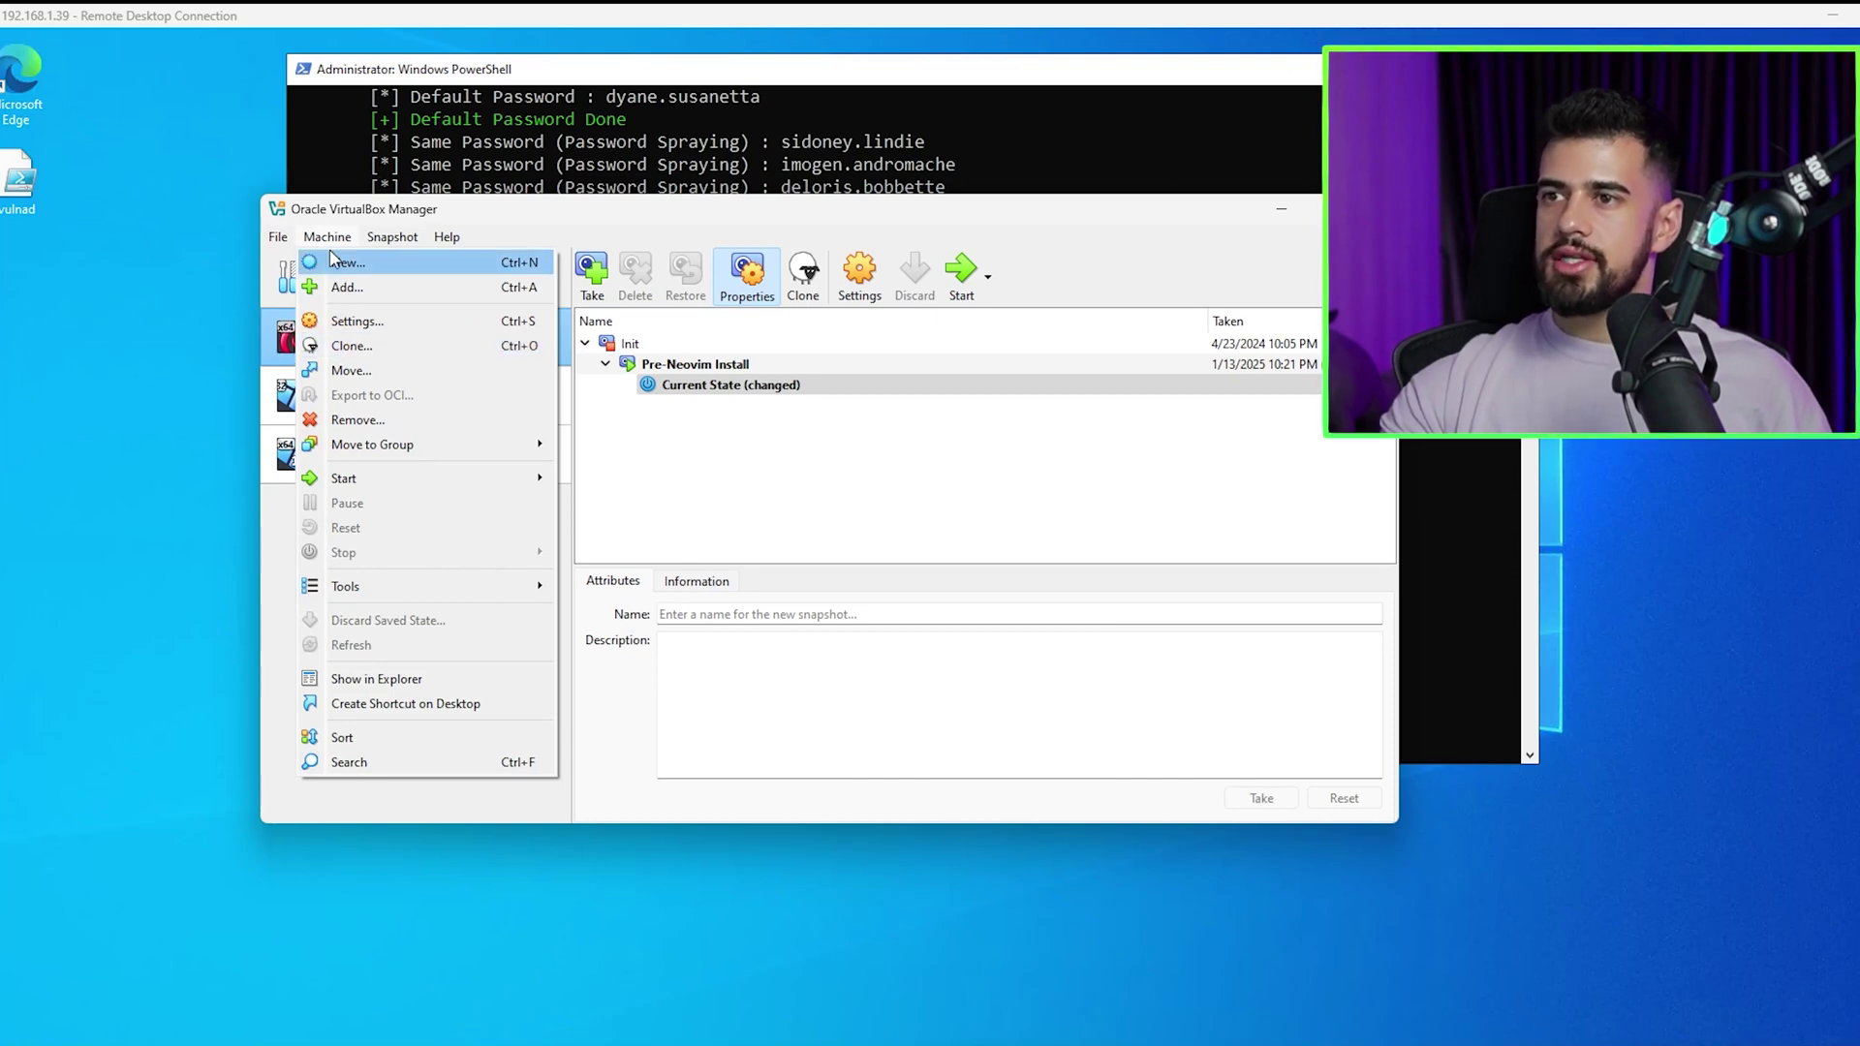
mouse_move(277, 237)
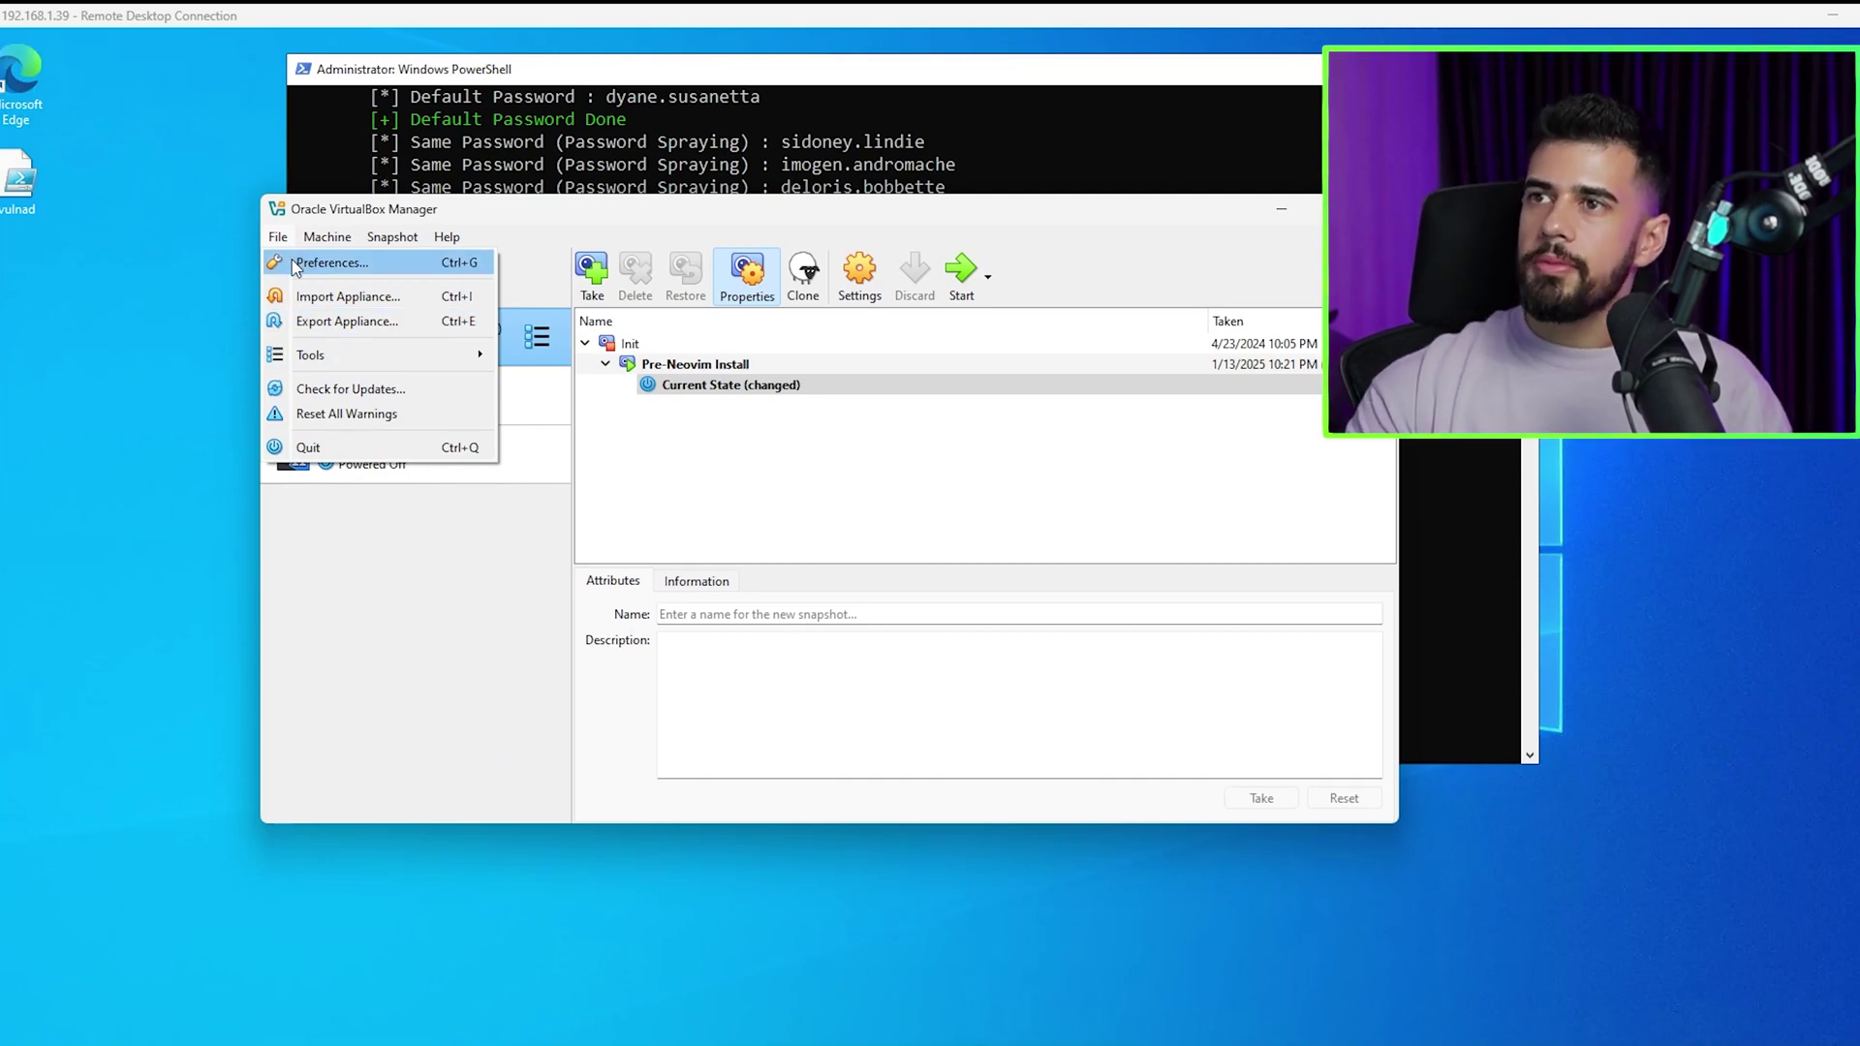
left_click(330, 264)
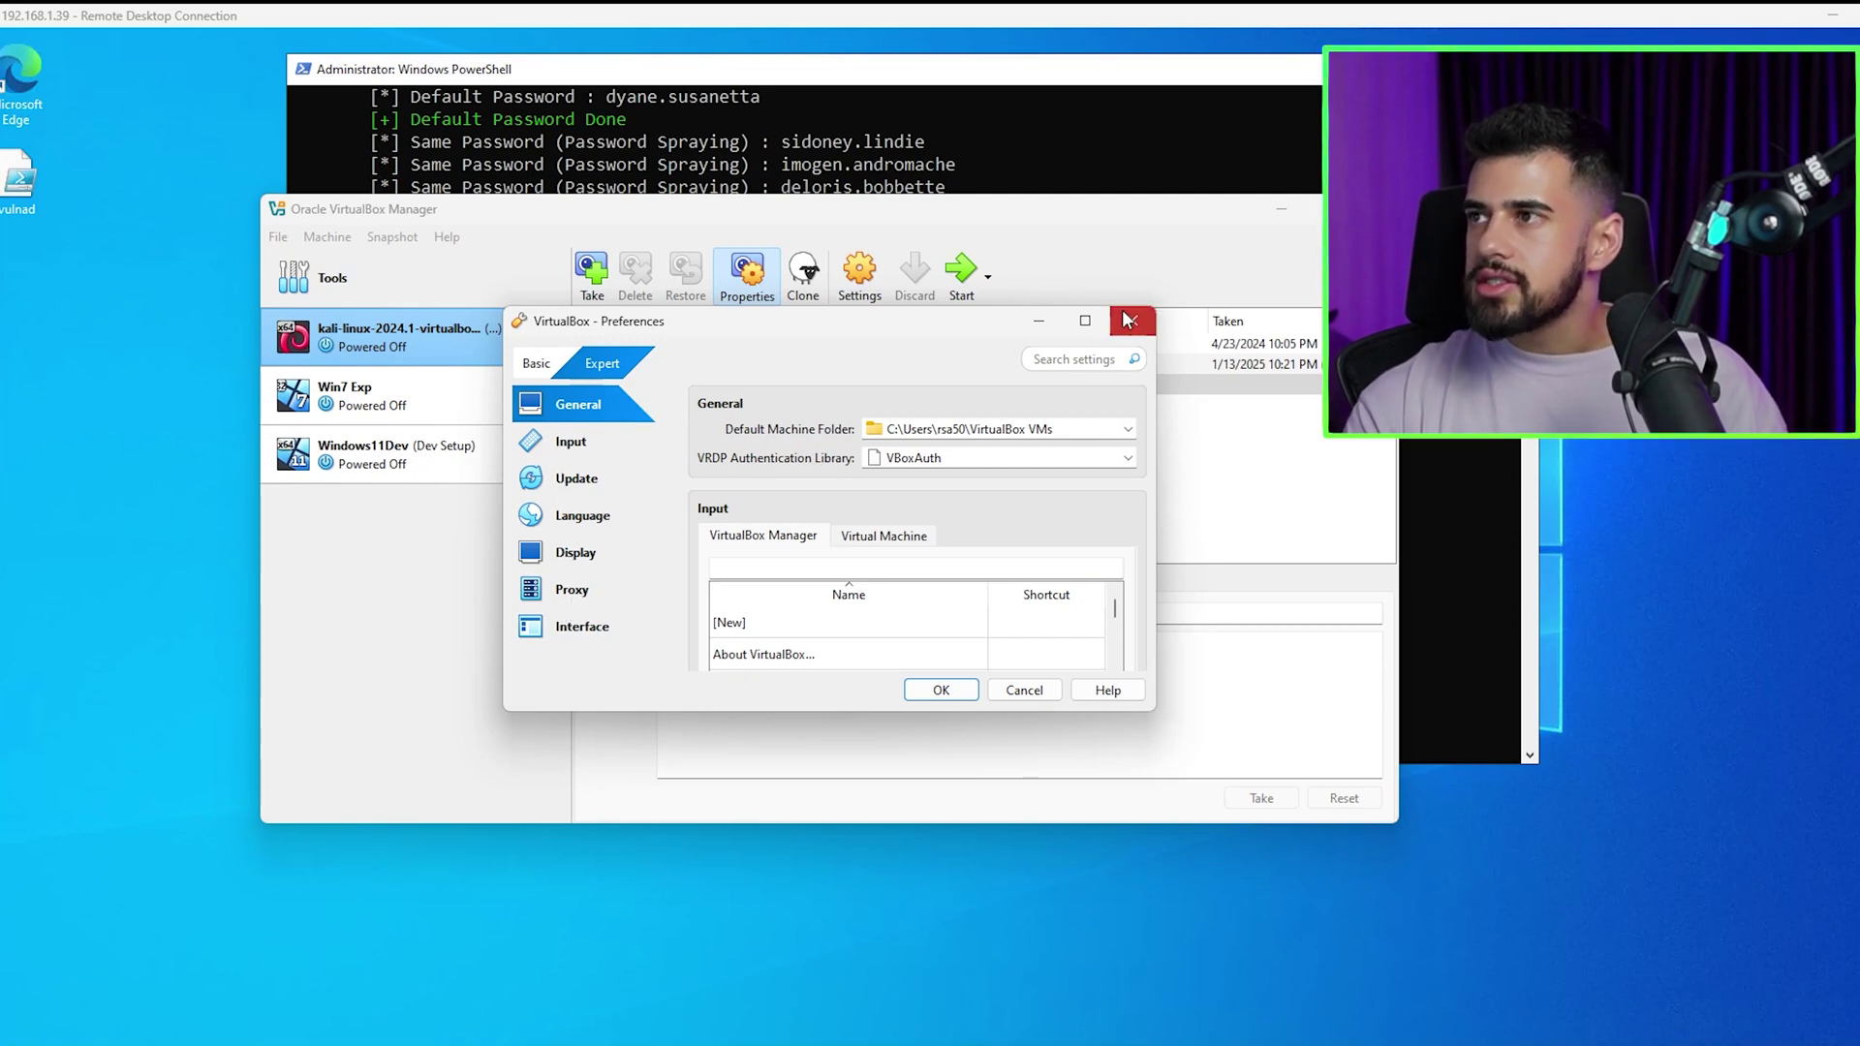
left_click(1133, 320)
left_click(479, 278)
left_click(537, 280)
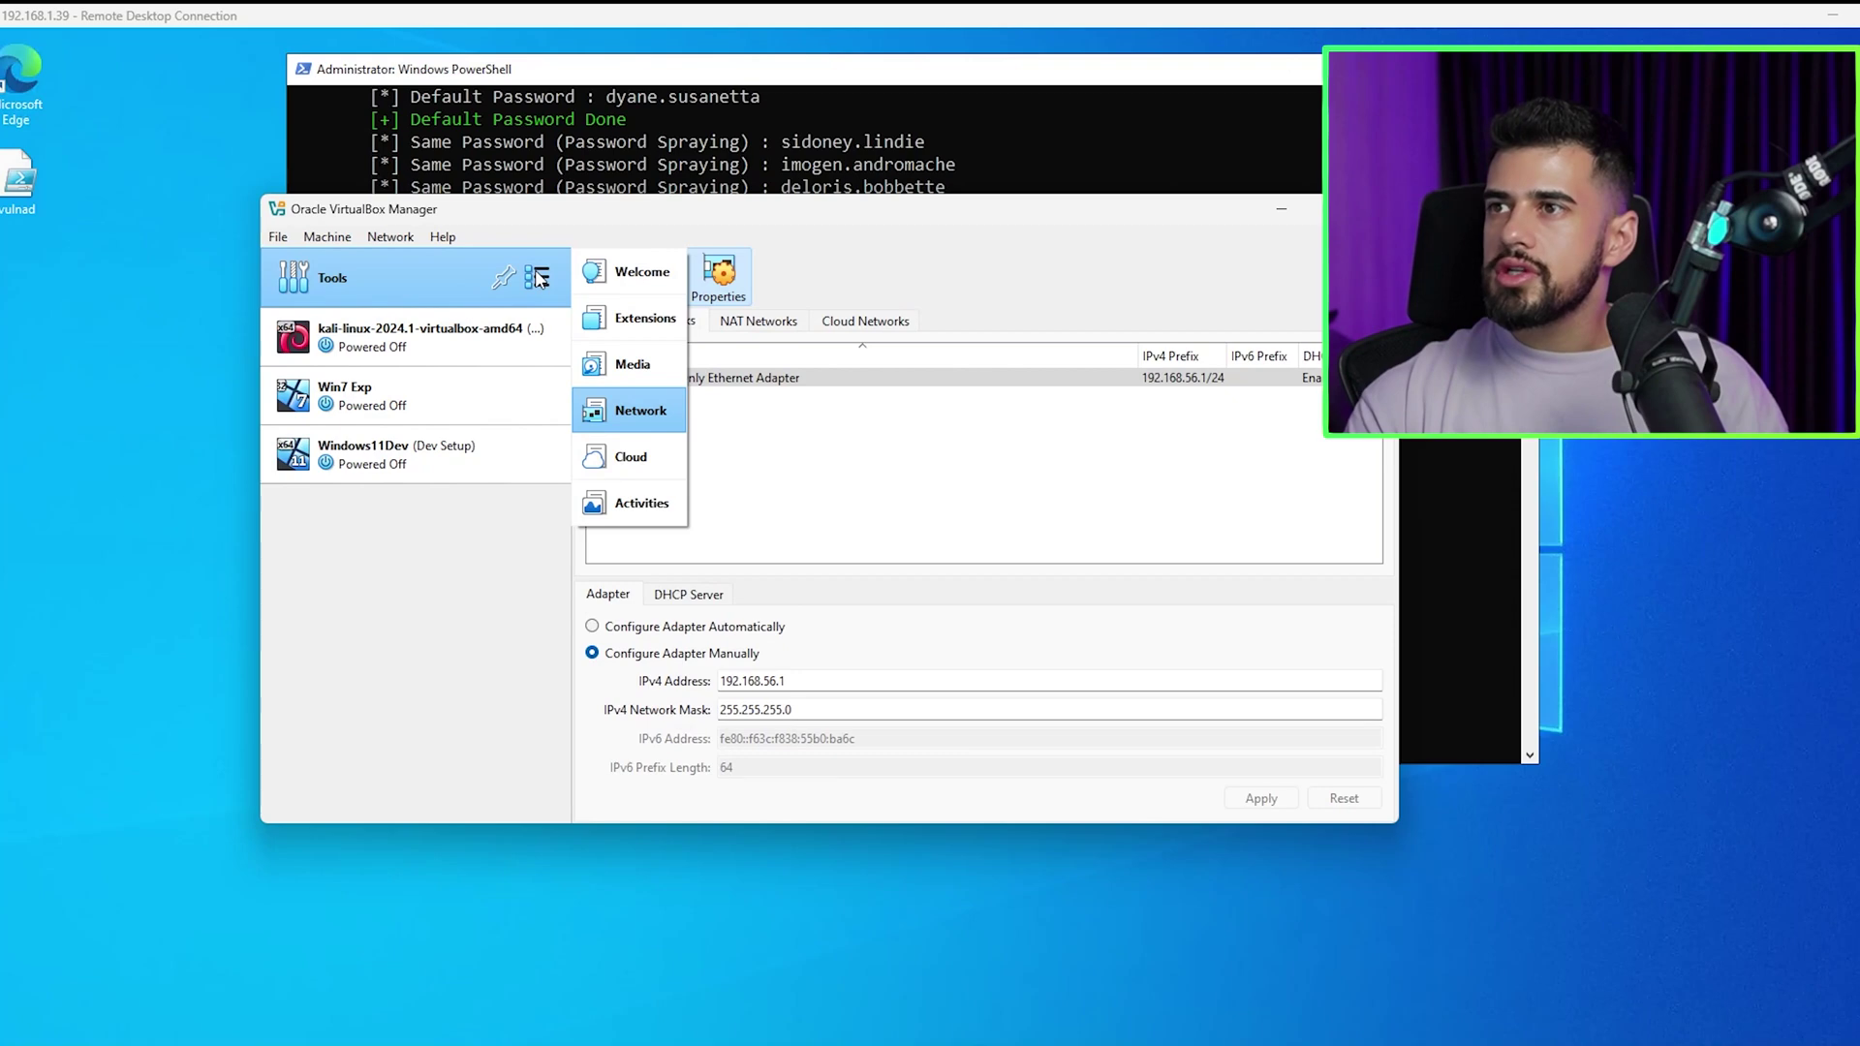
left_click(637, 411)
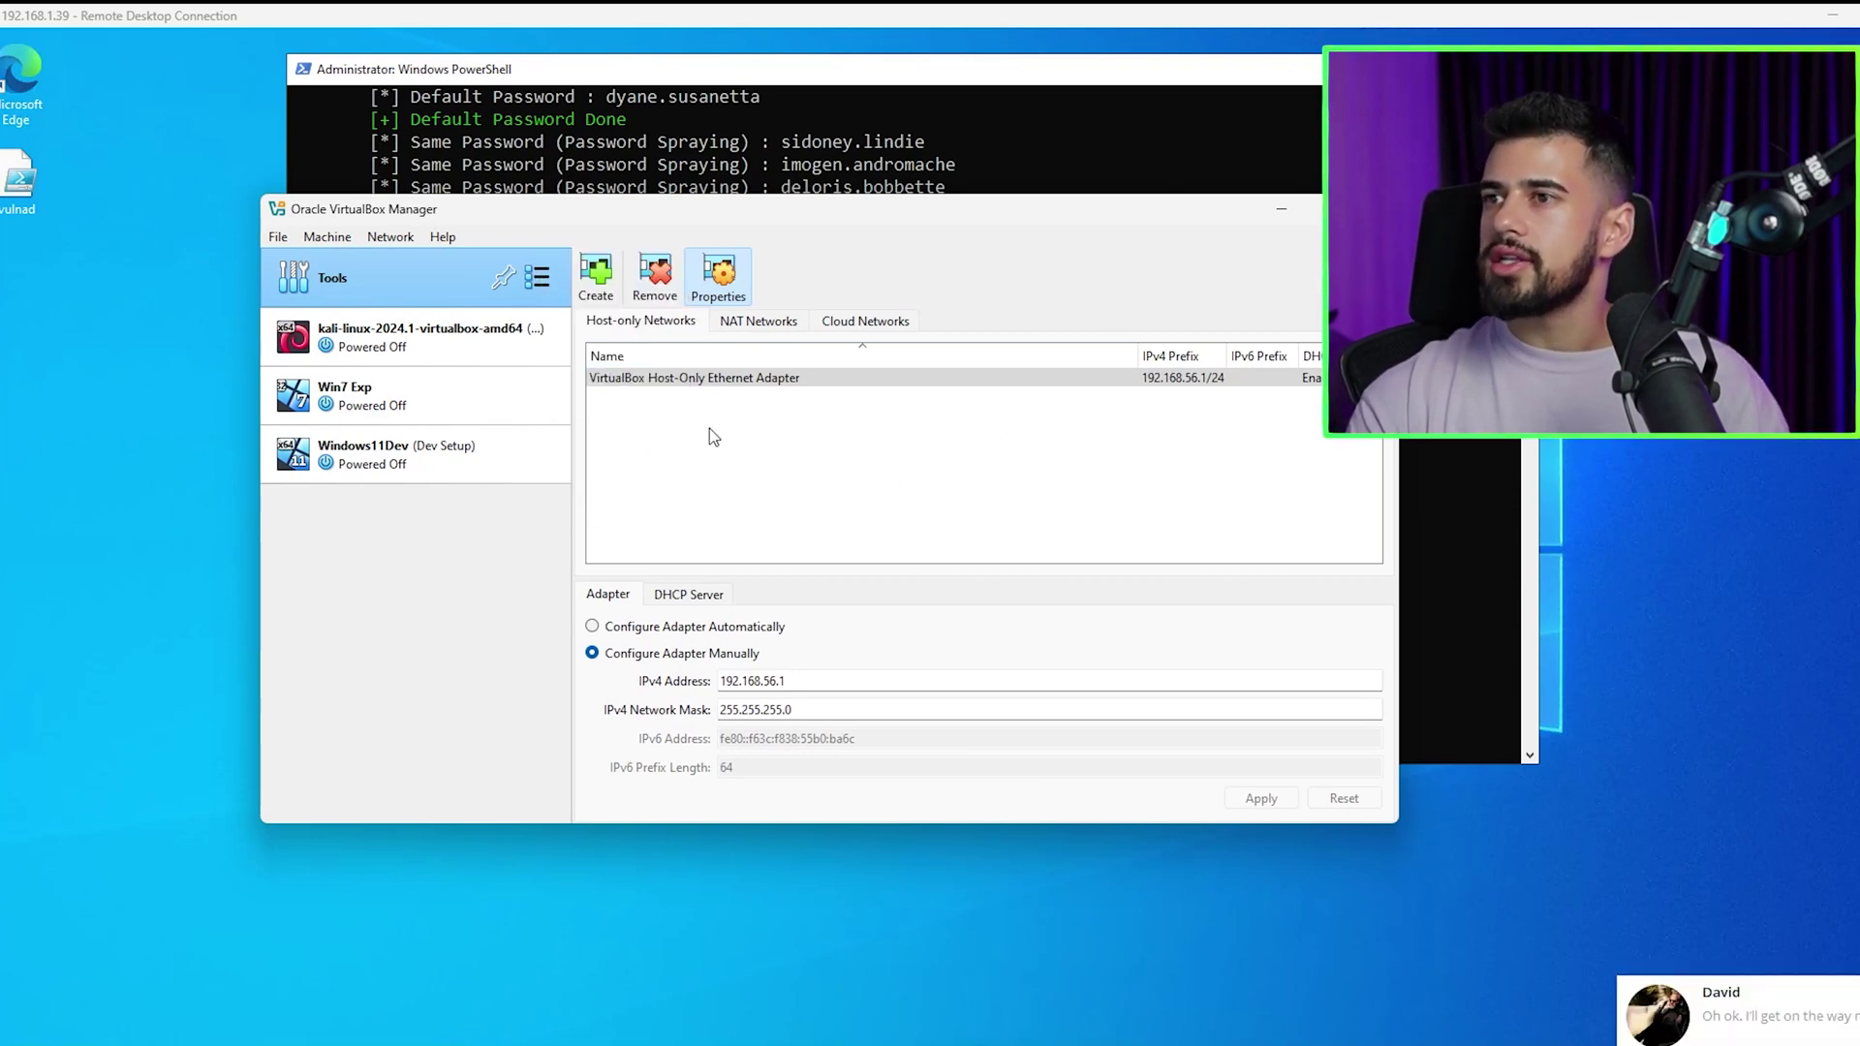
left_click(742, 321)
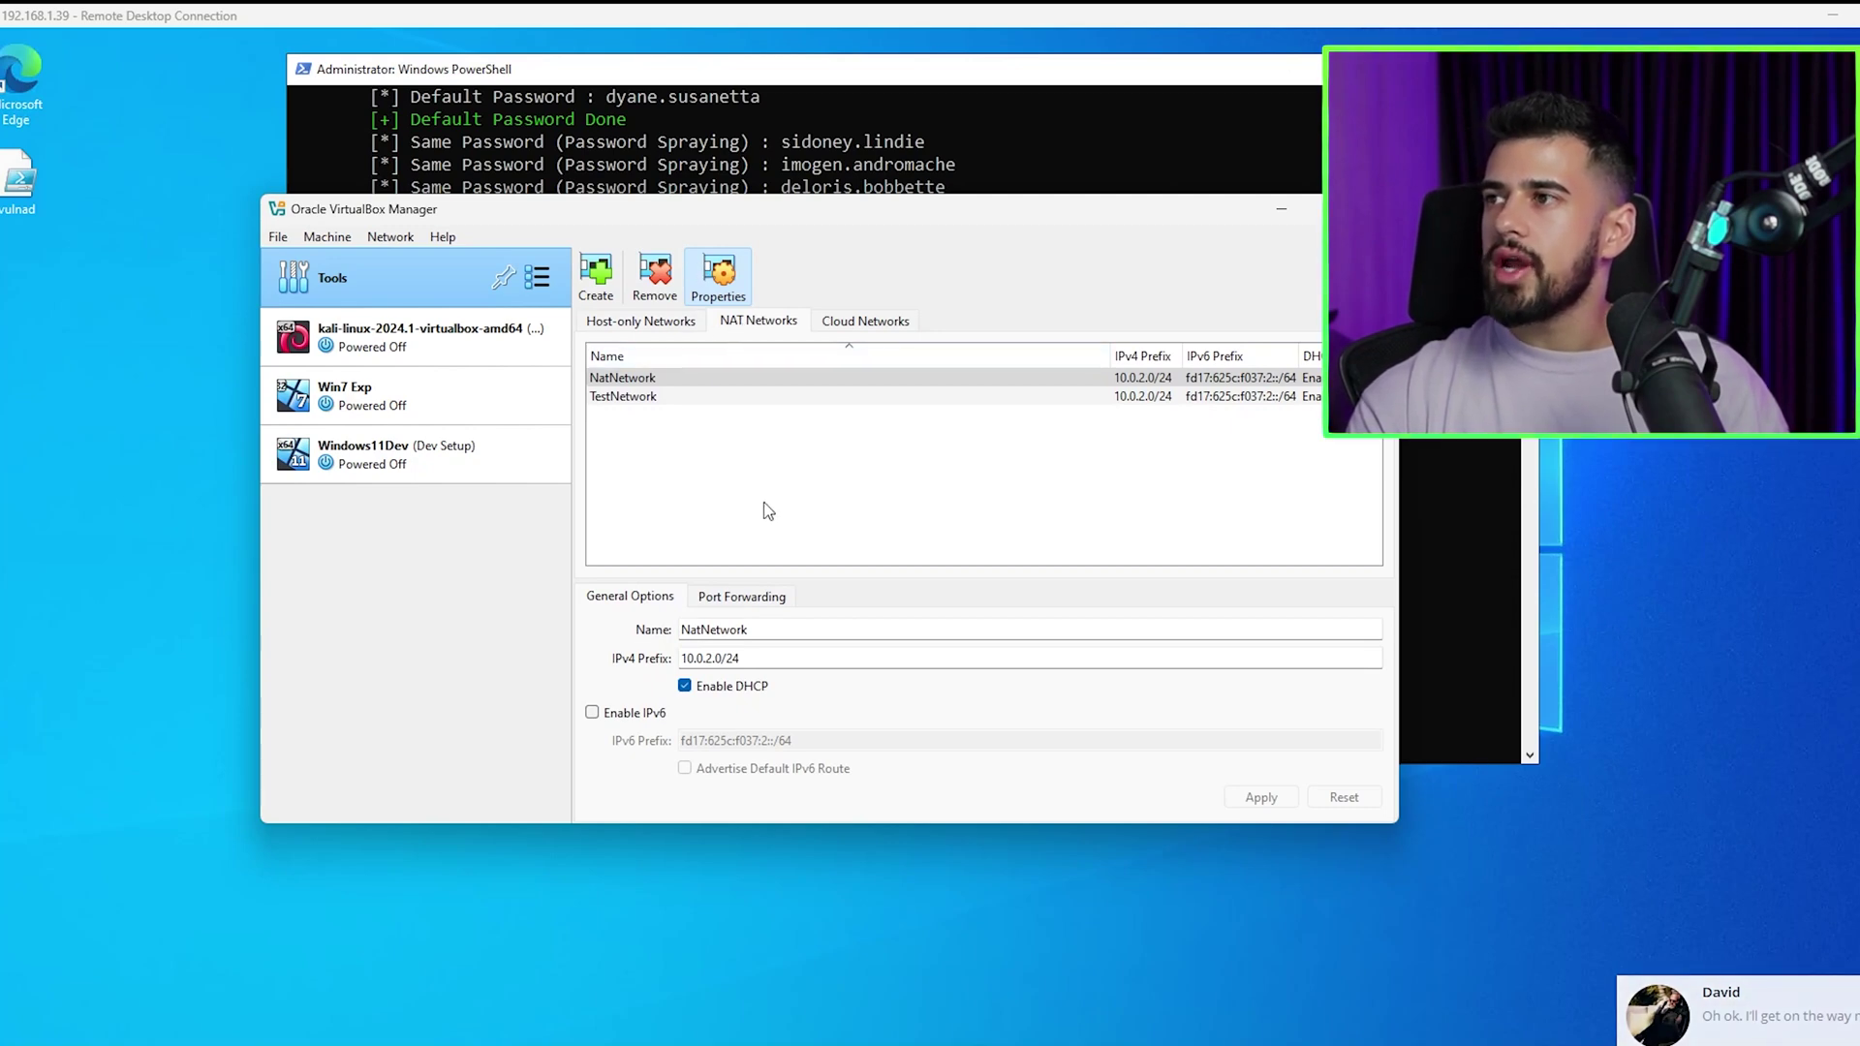
left_click(690, 488)
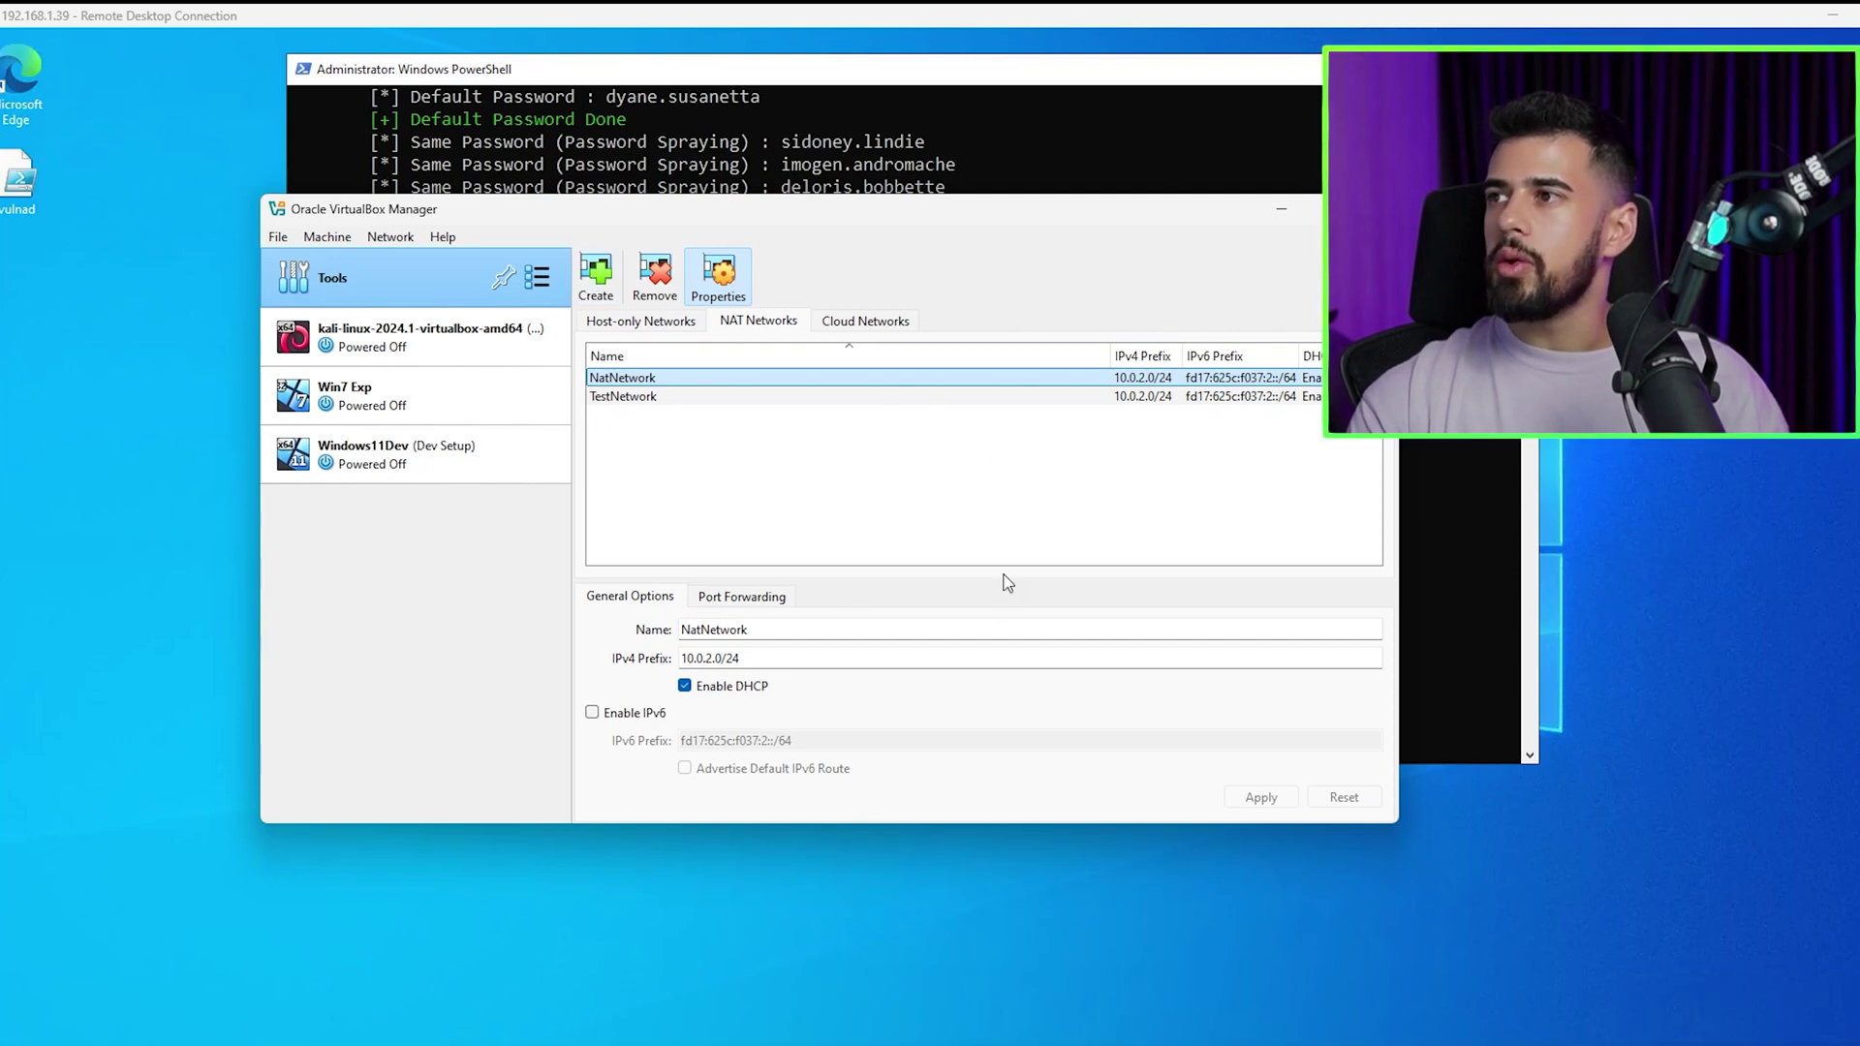
left_click(1265, 789)
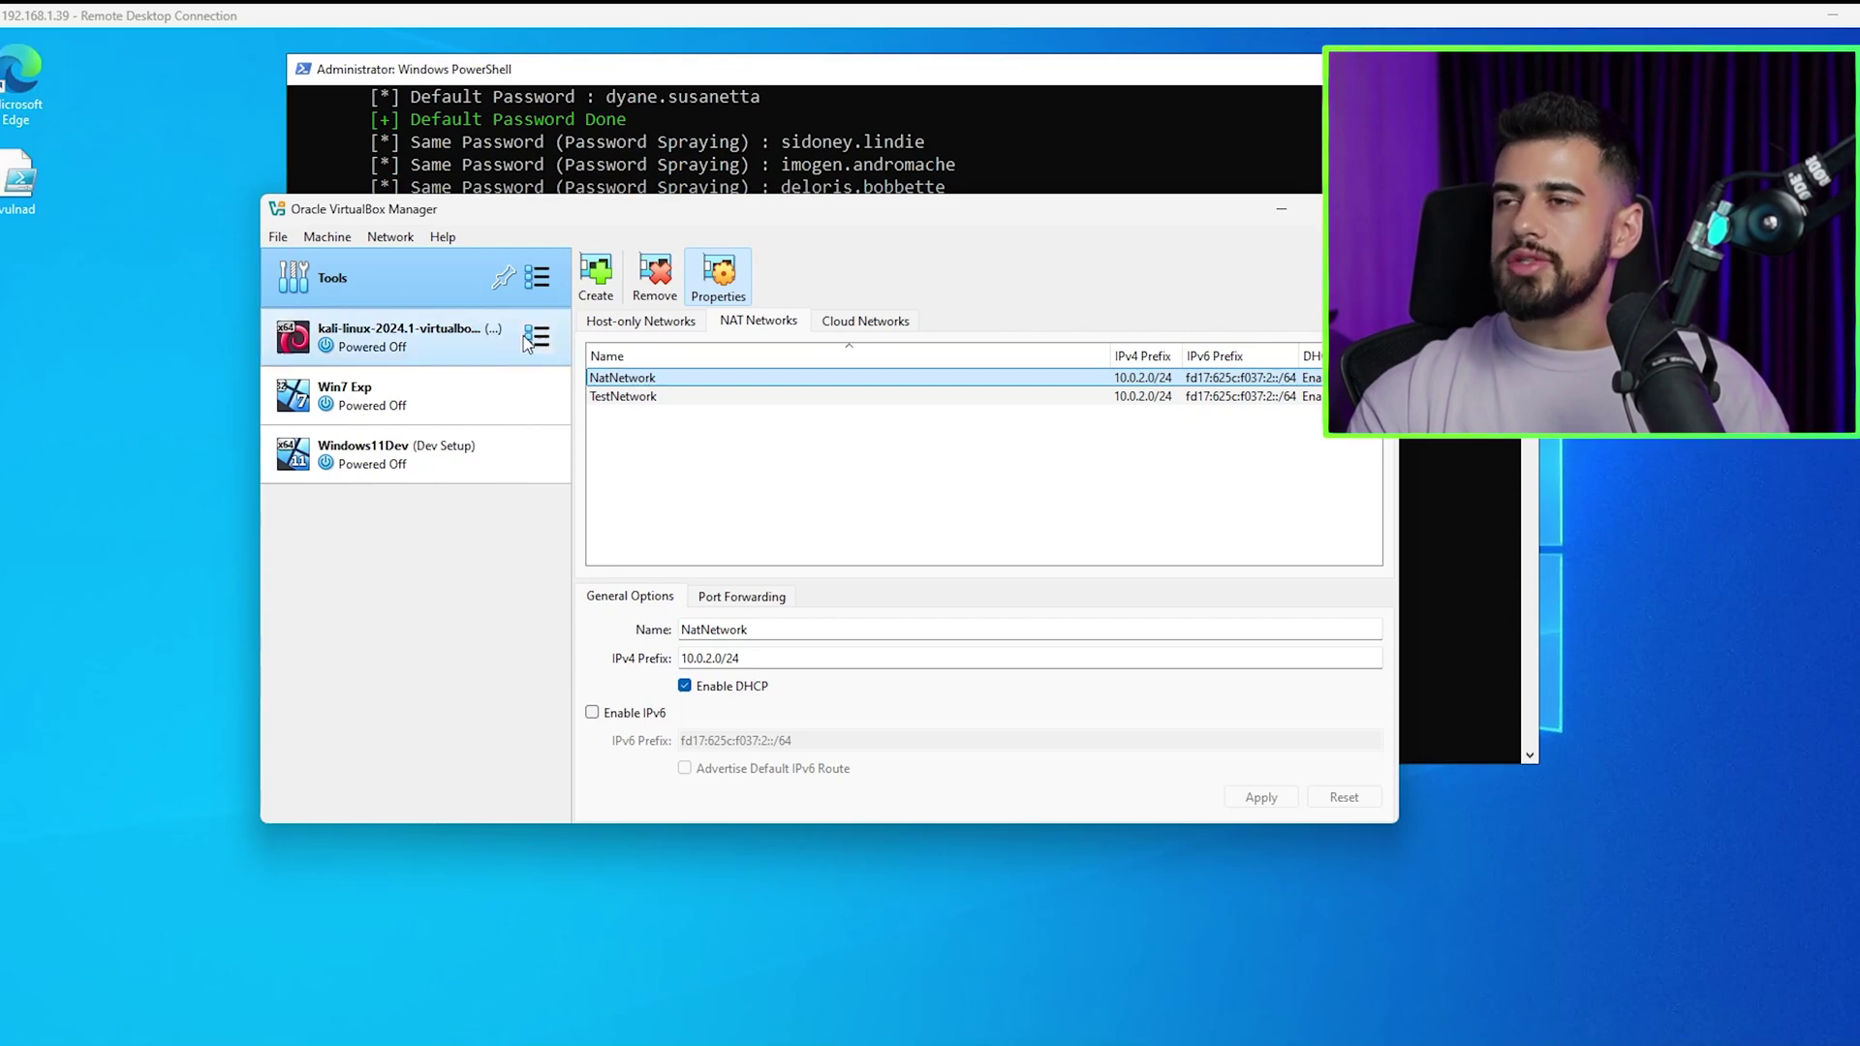
left_click(387, 355)
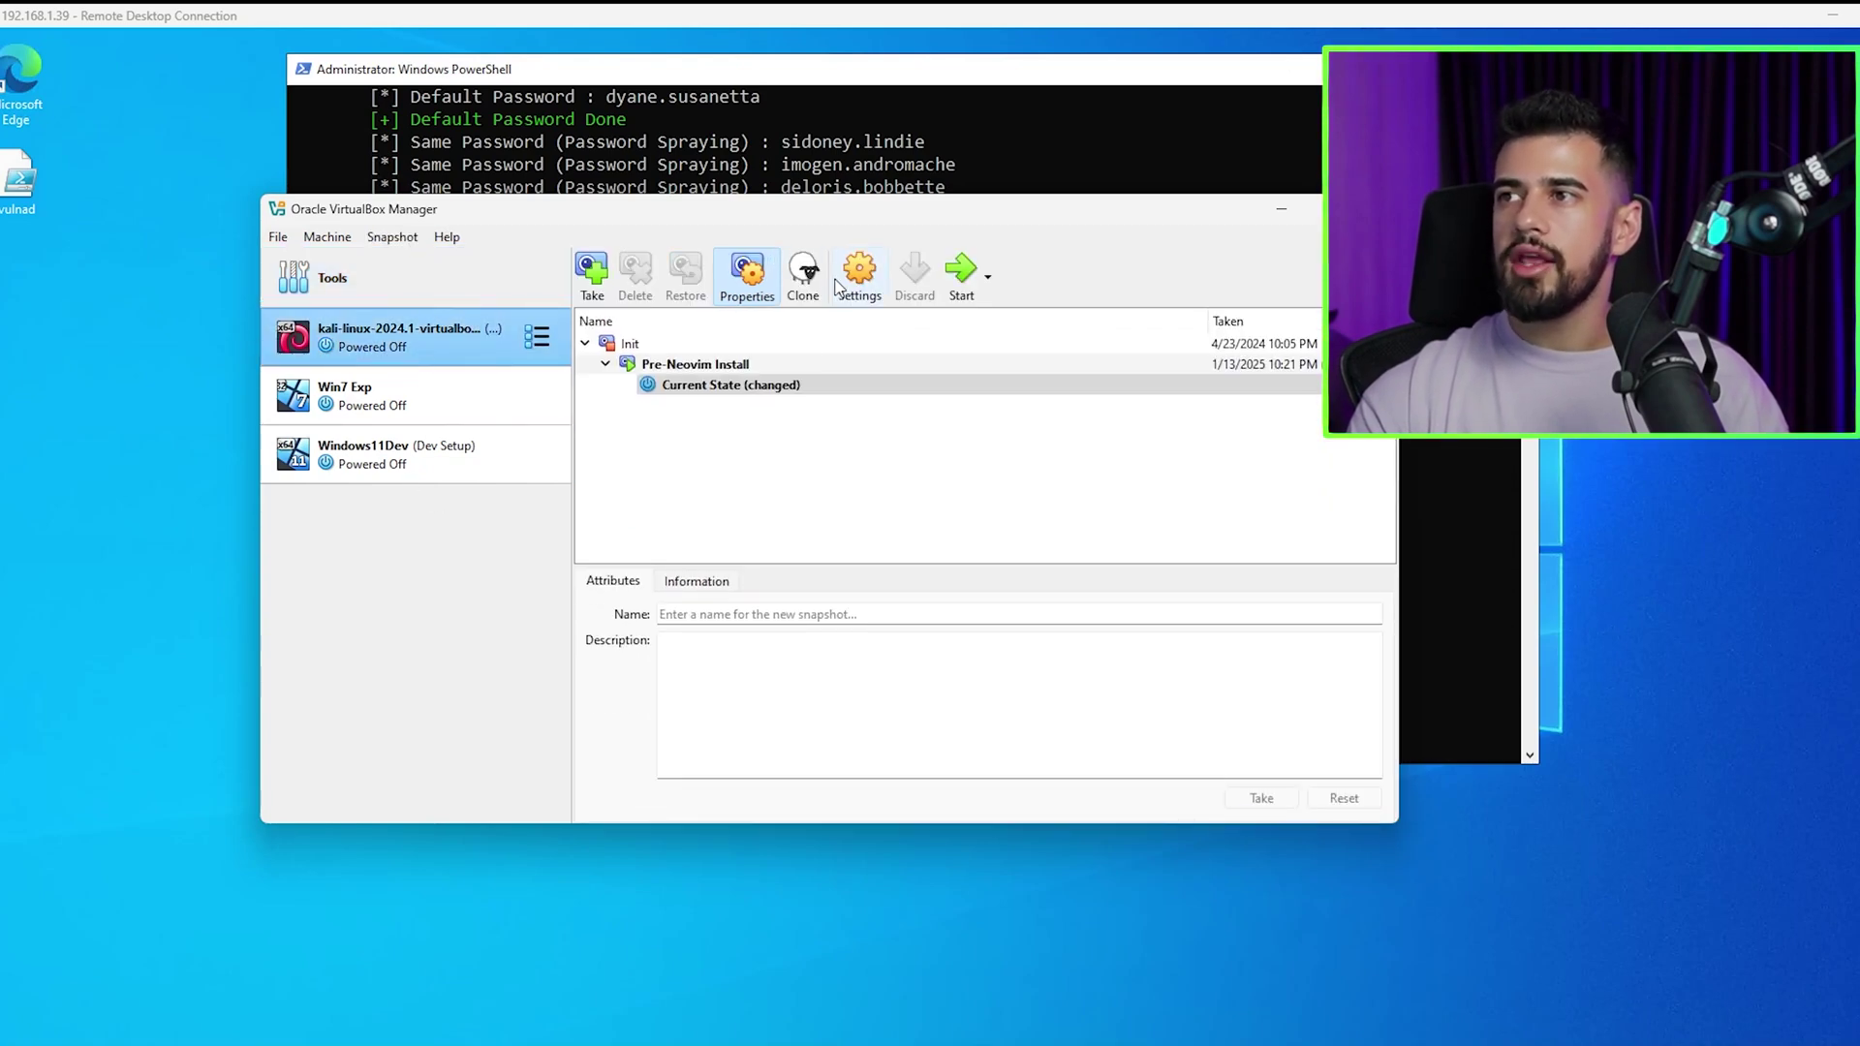
Step: In the Kali VM's Network settings, attach the adapter to NAT Network 'NatNetwork' and save
left_click(860, 276)
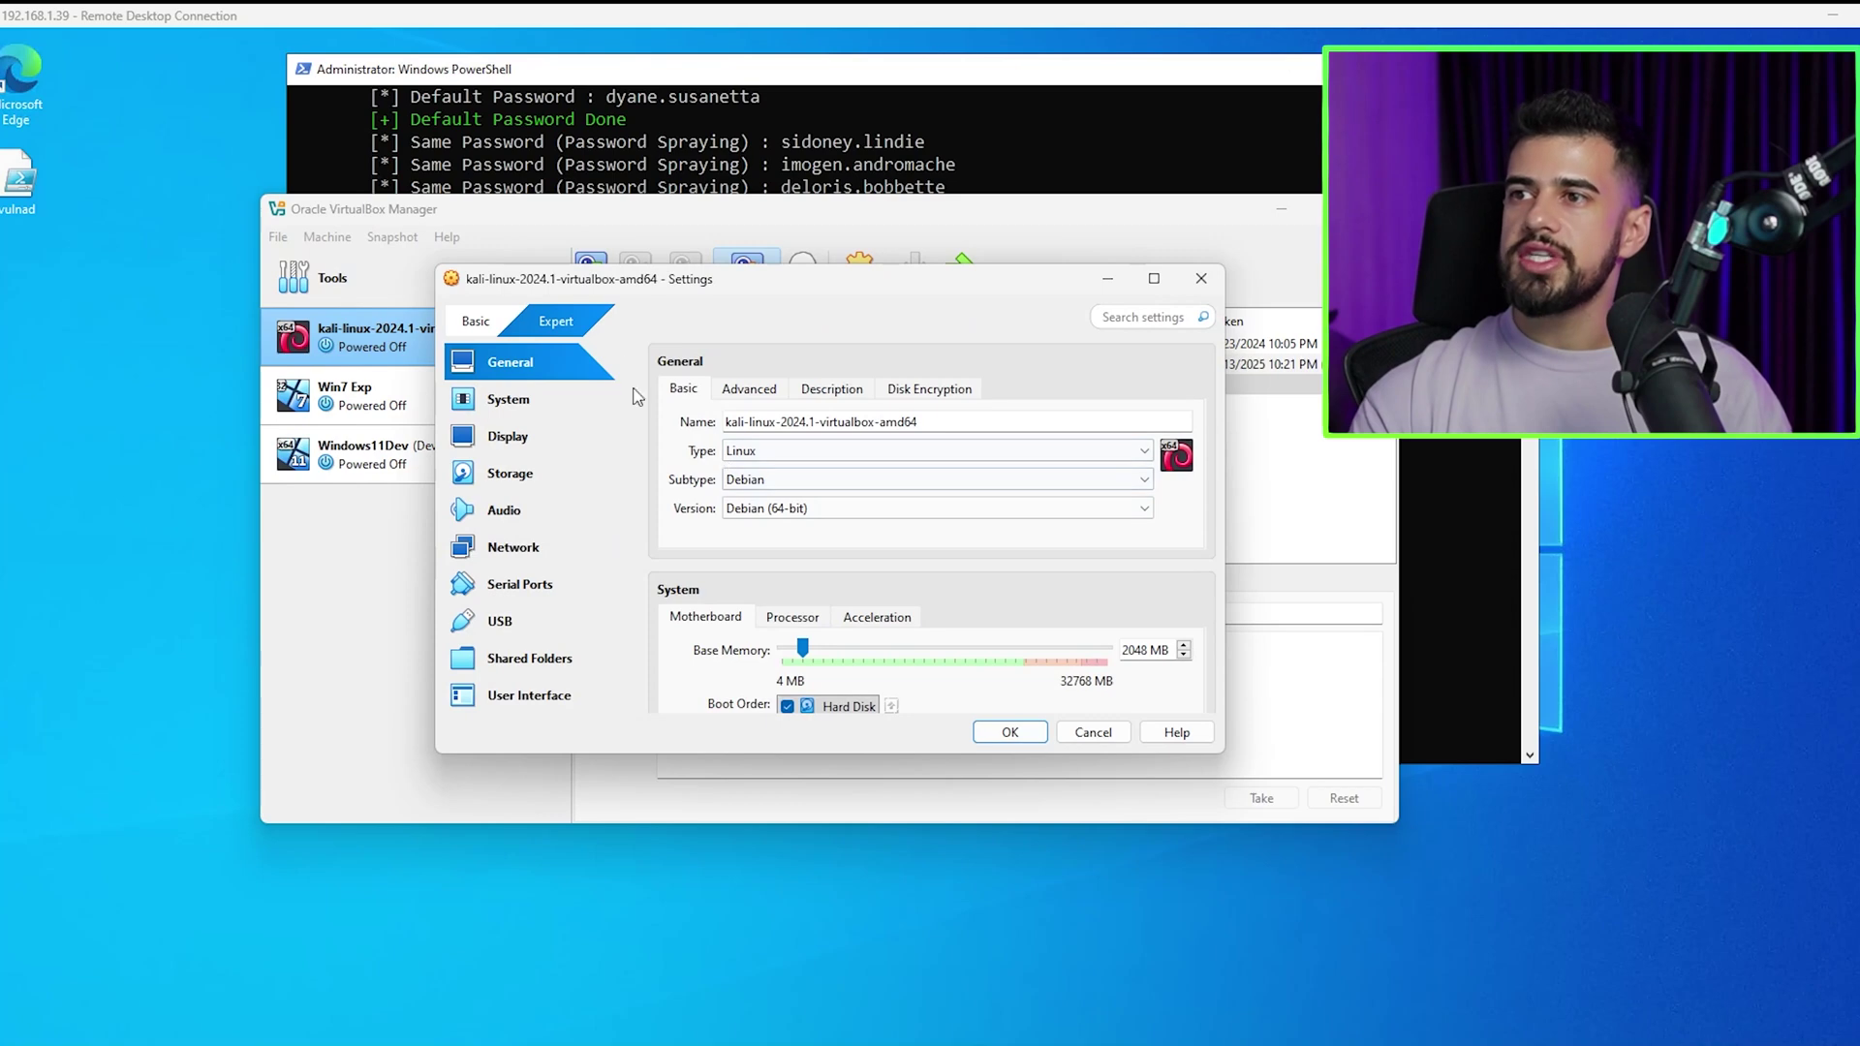
left_click(502, 547)
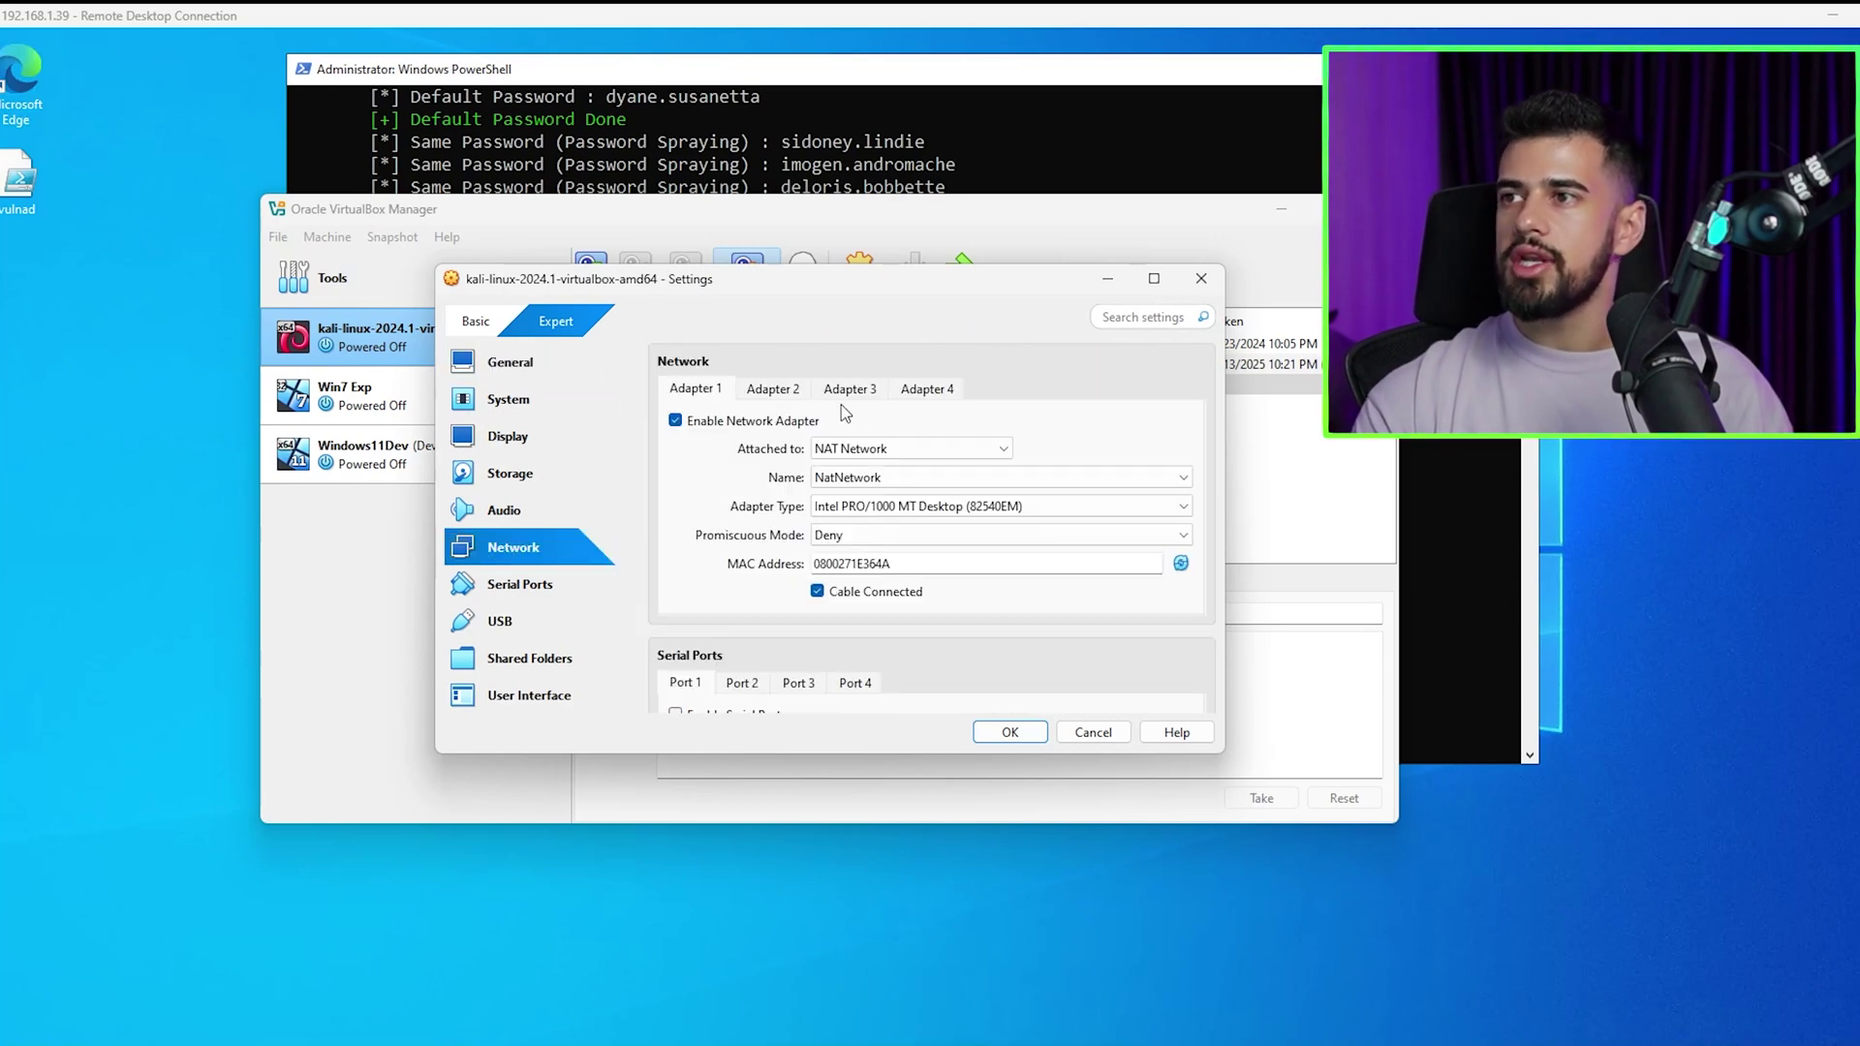
left_click(879, 451)
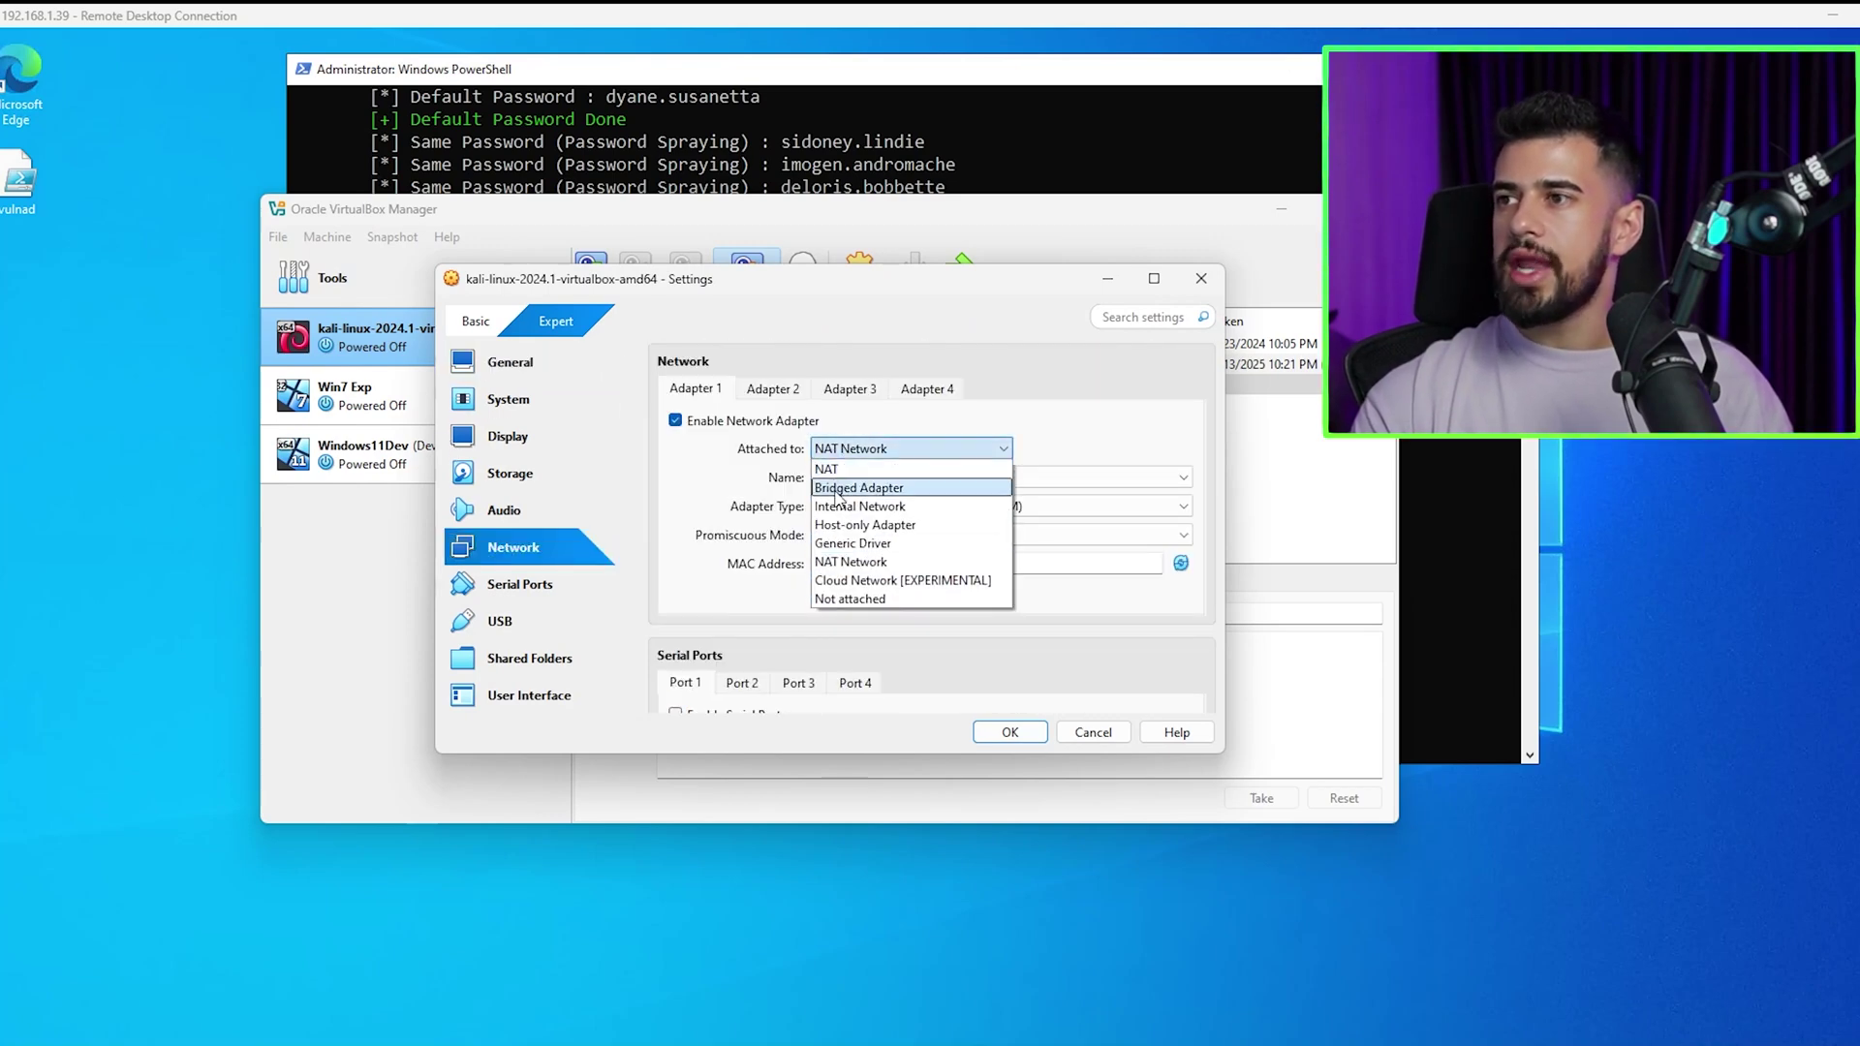
left_click(850, 561)
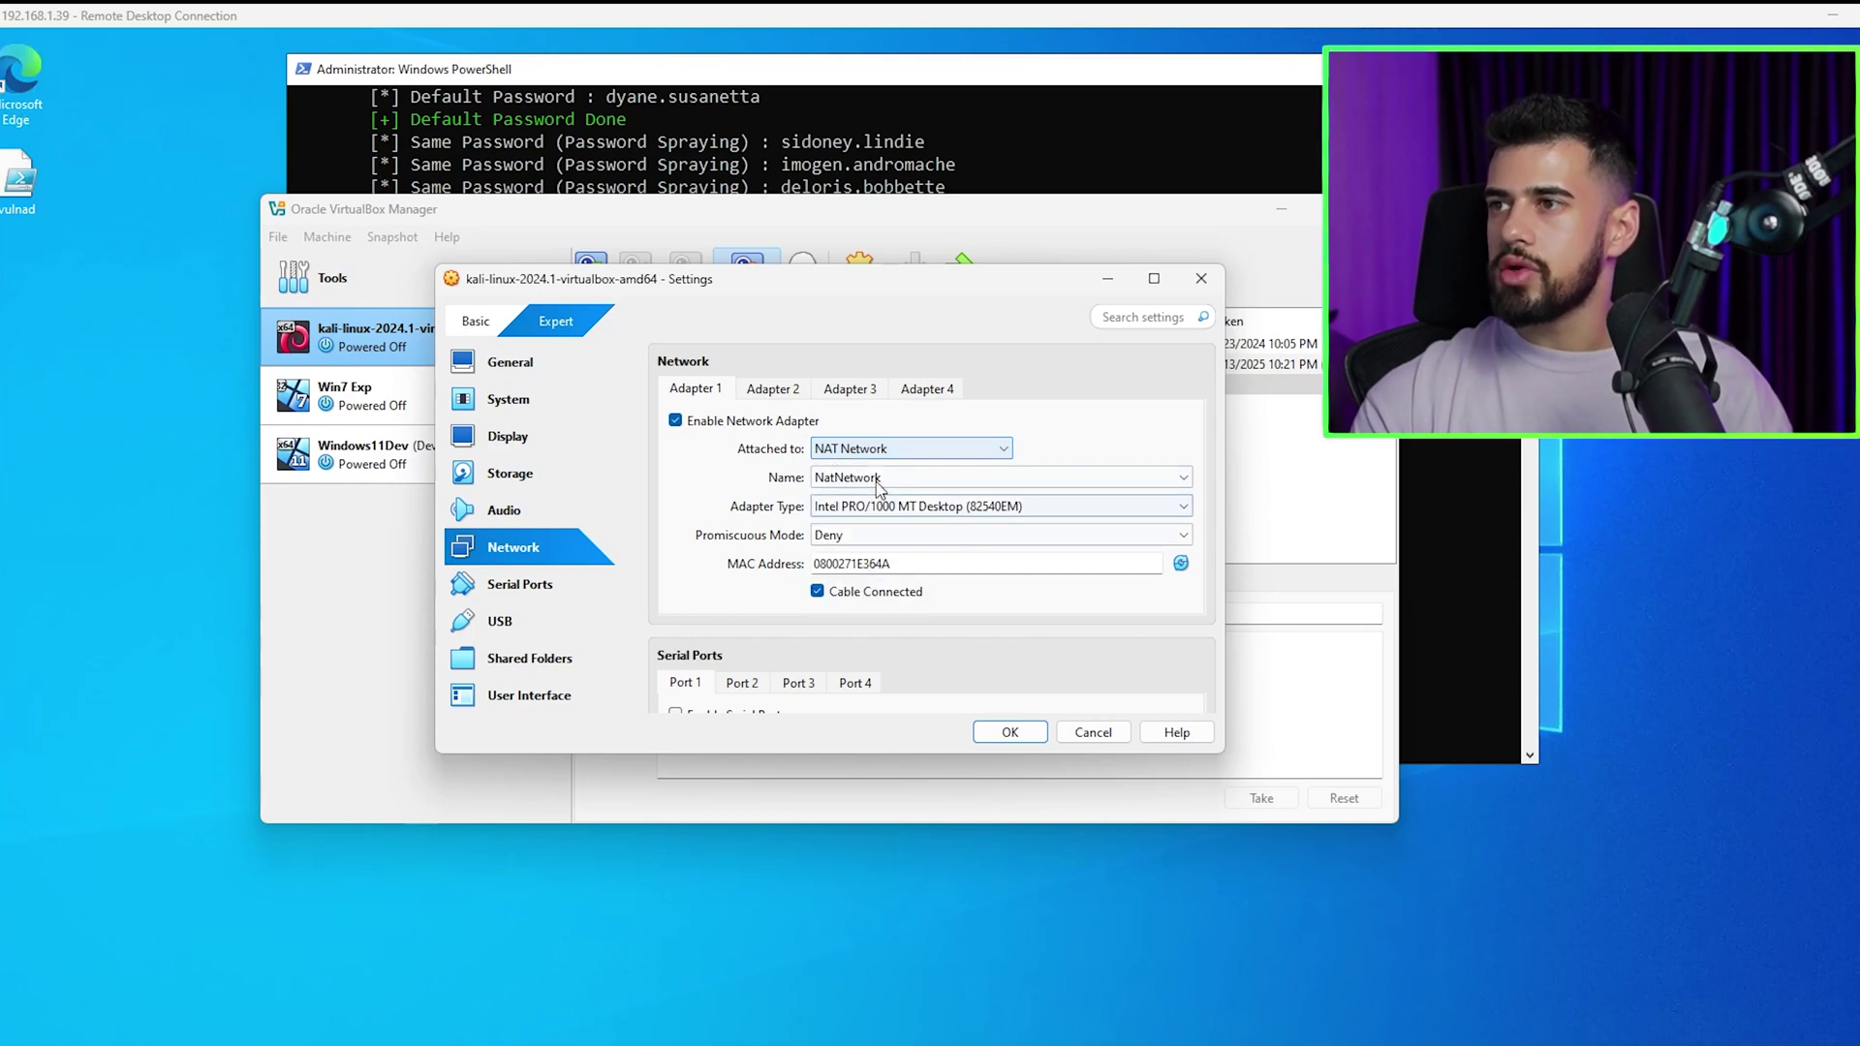
left_click(890, 478)
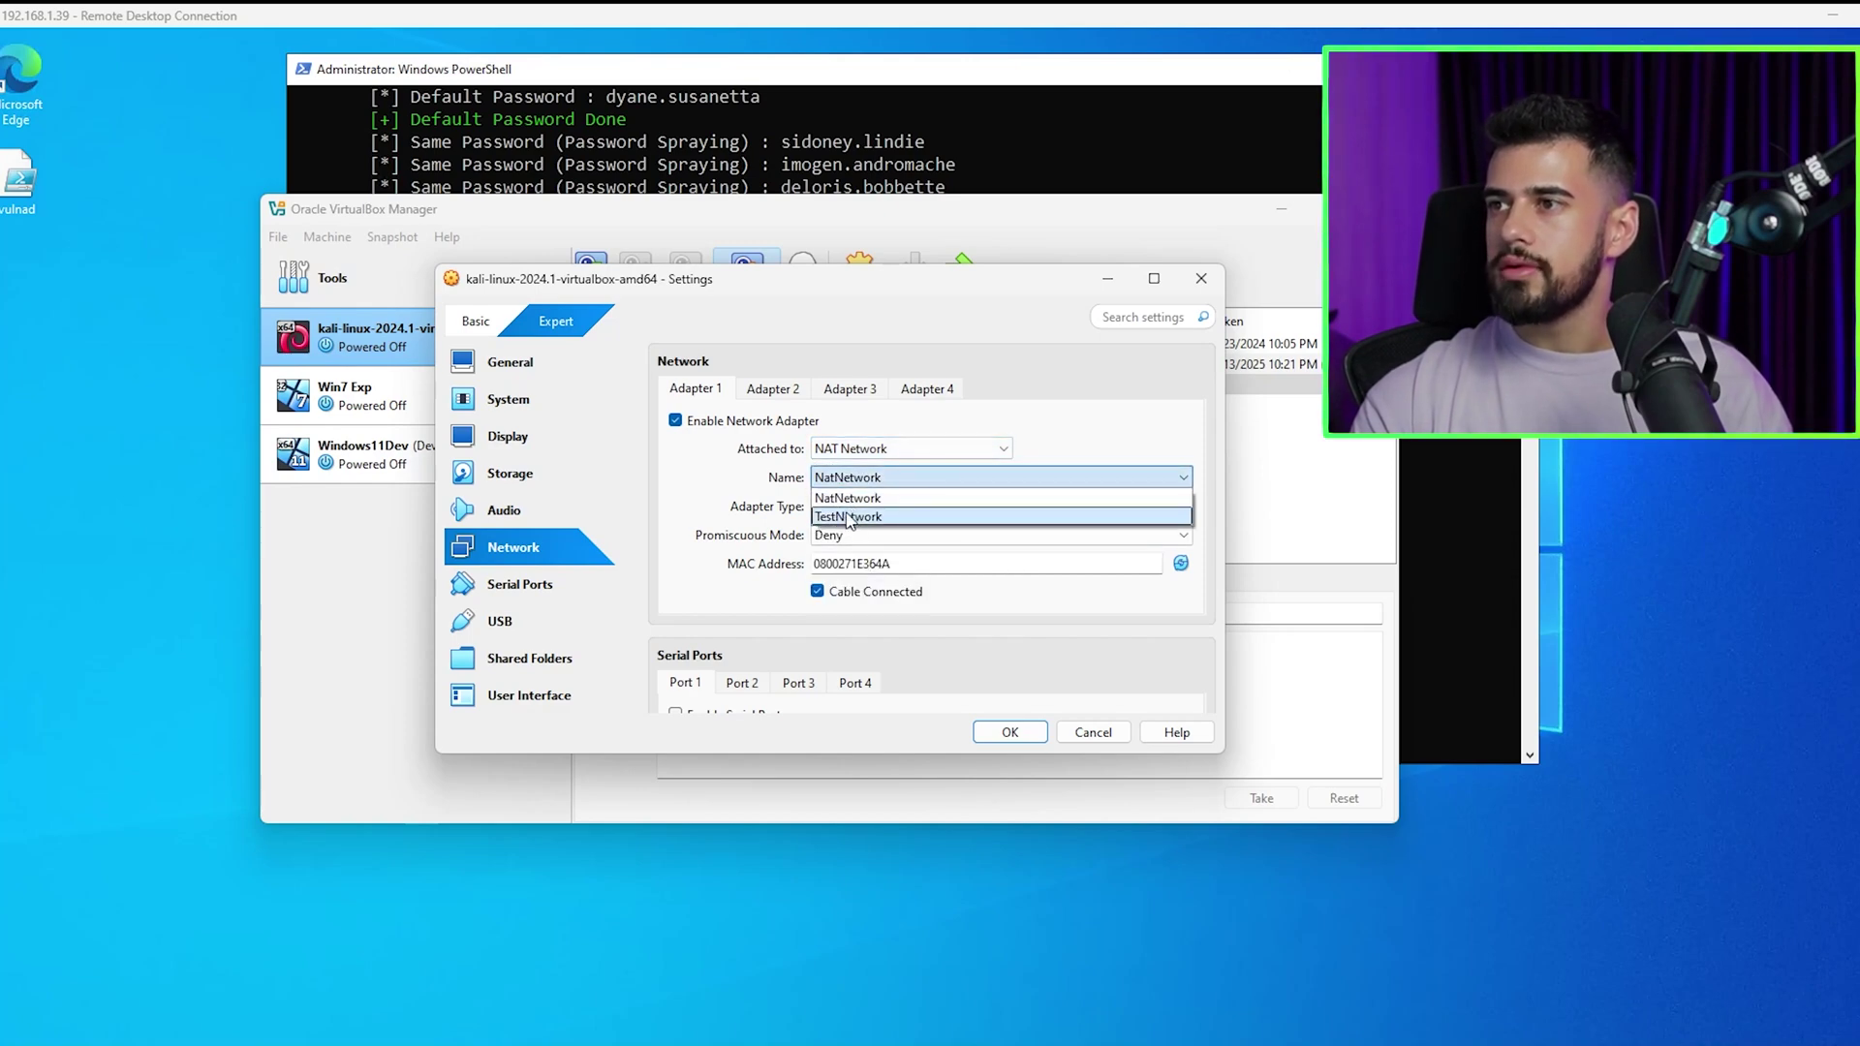
left_click(850, 502)
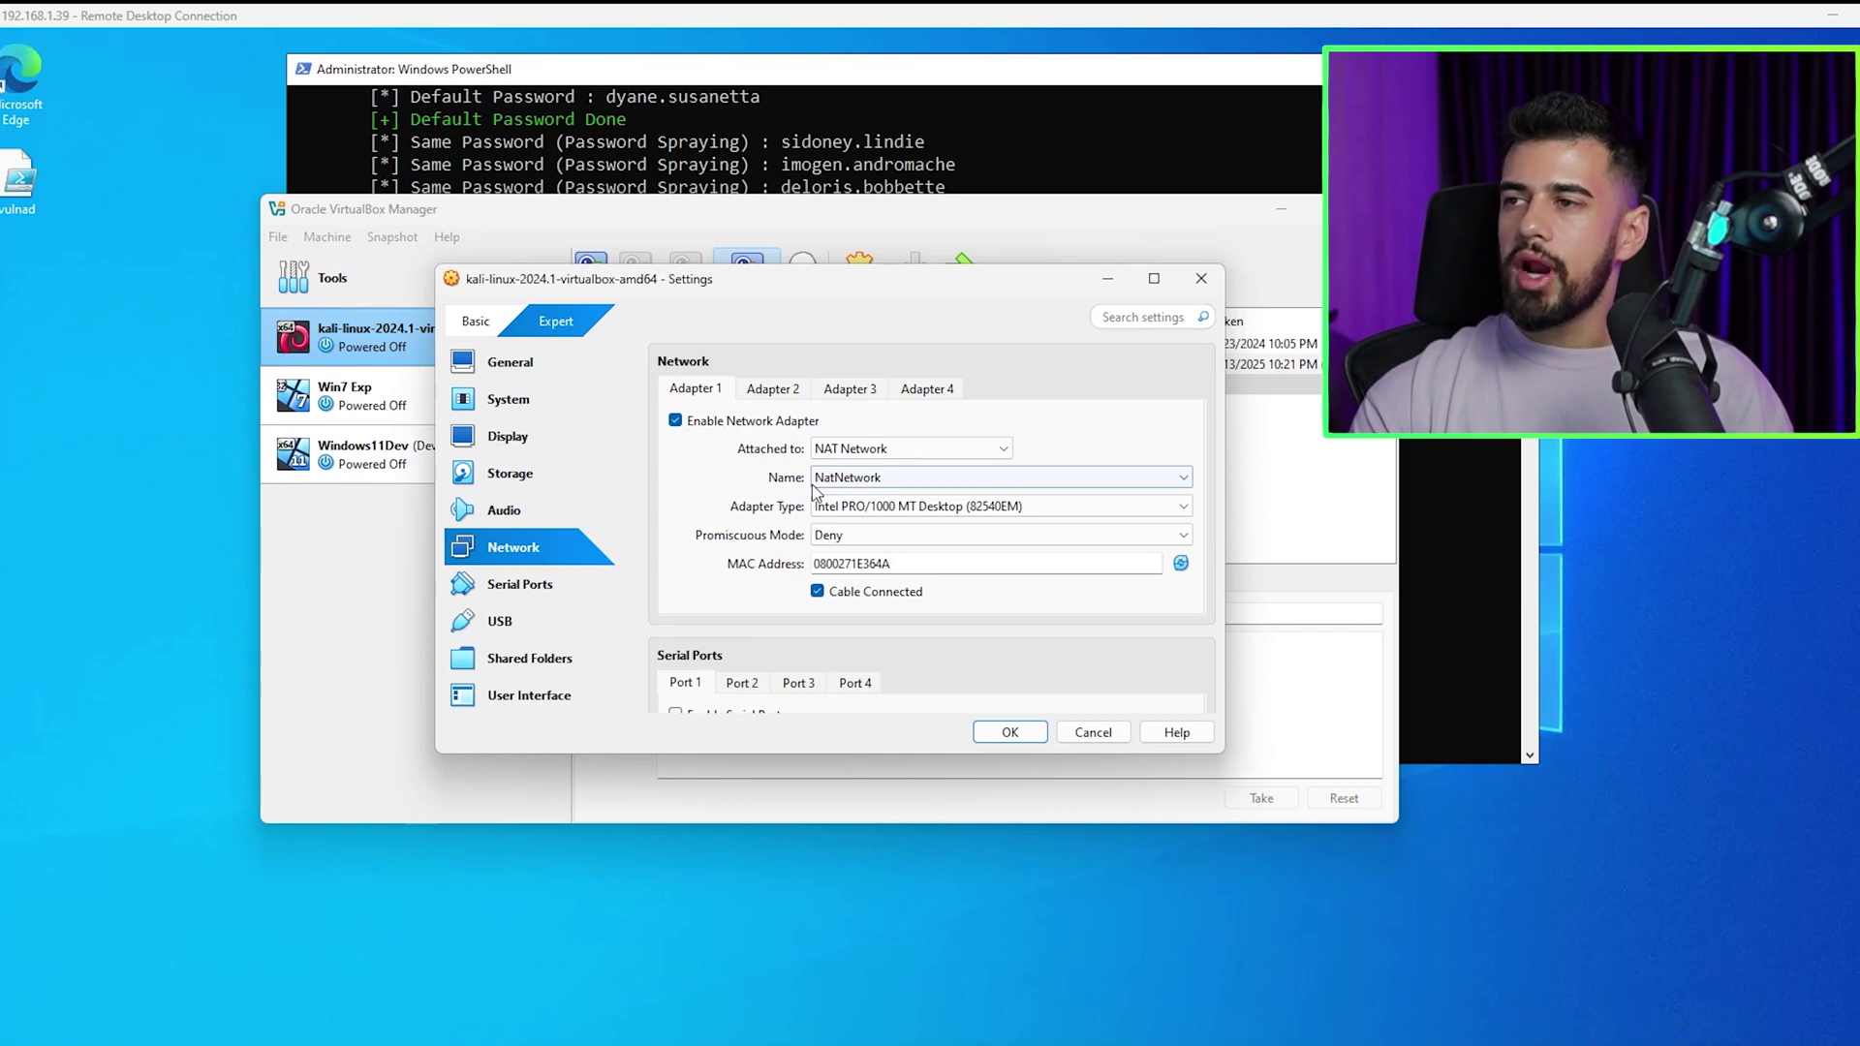
left_click(987, 734)
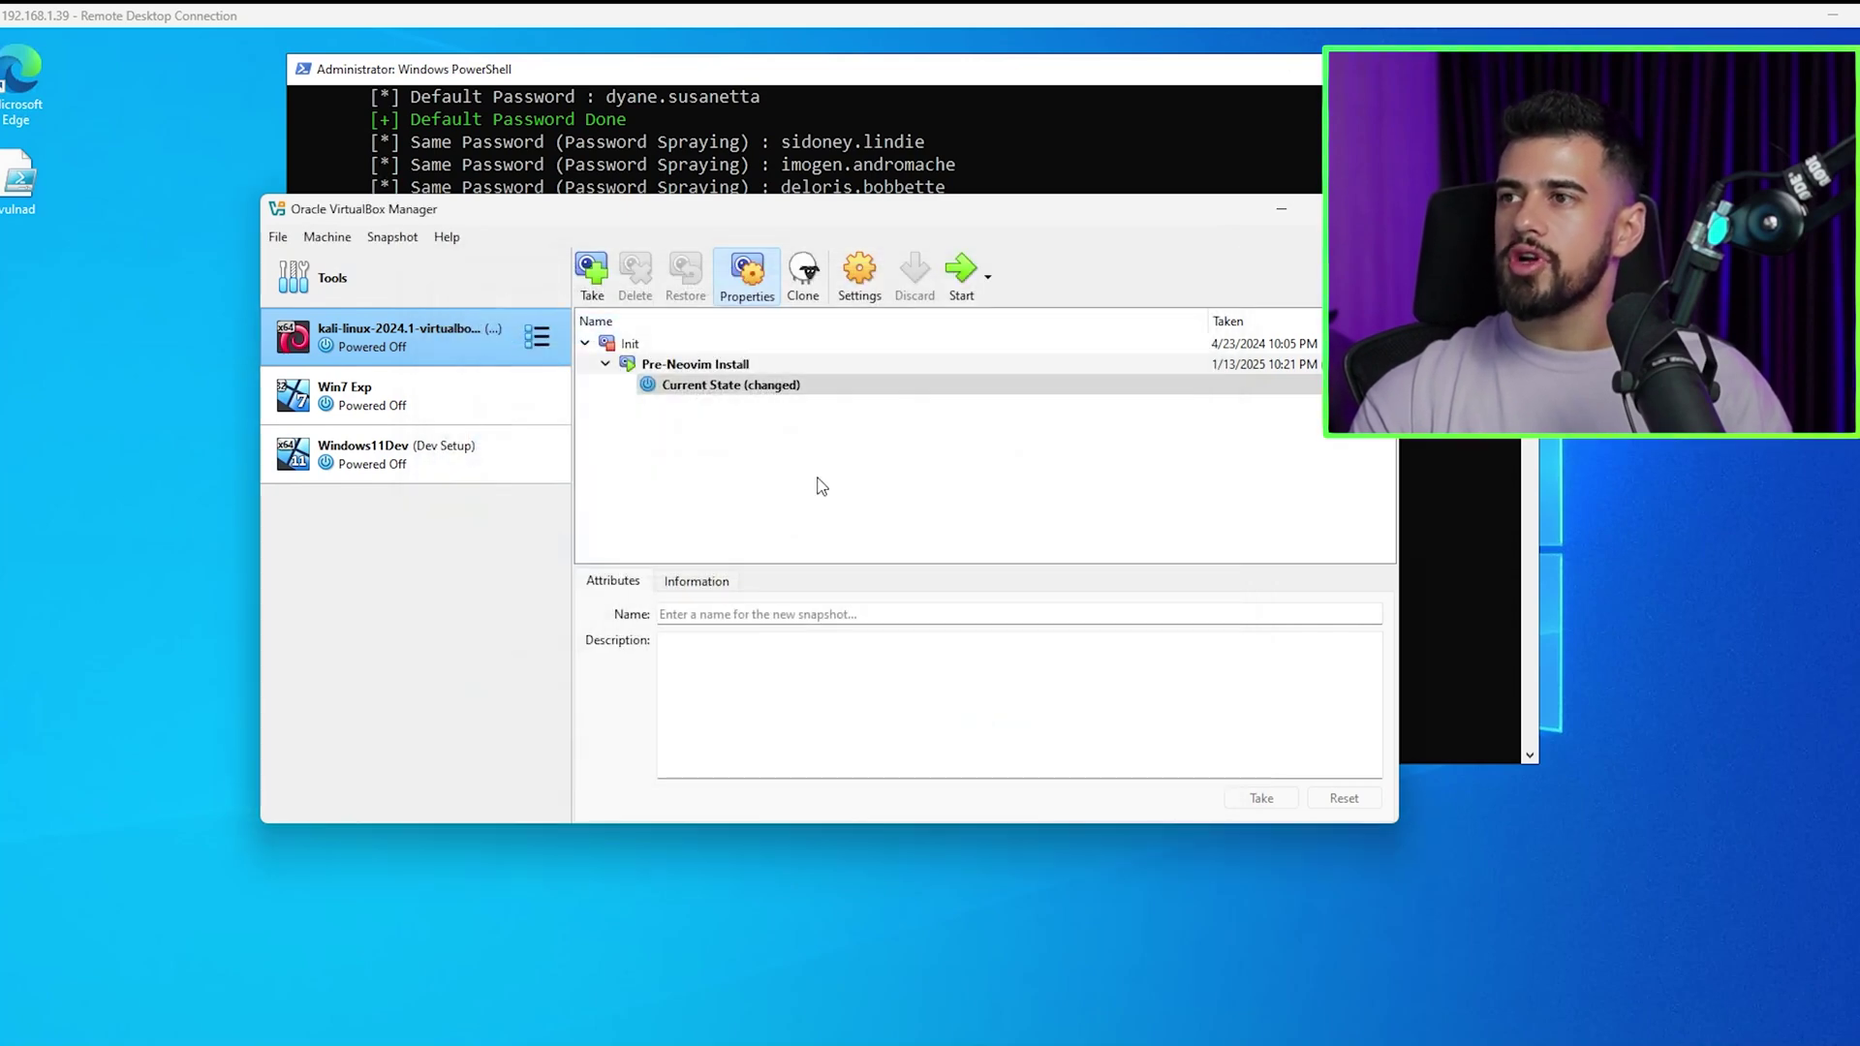
Step: Switch between the Windows11Dev and Kali VMs to compare their snapshots, then hide VirtualBox Manager
left_click(400, 443)
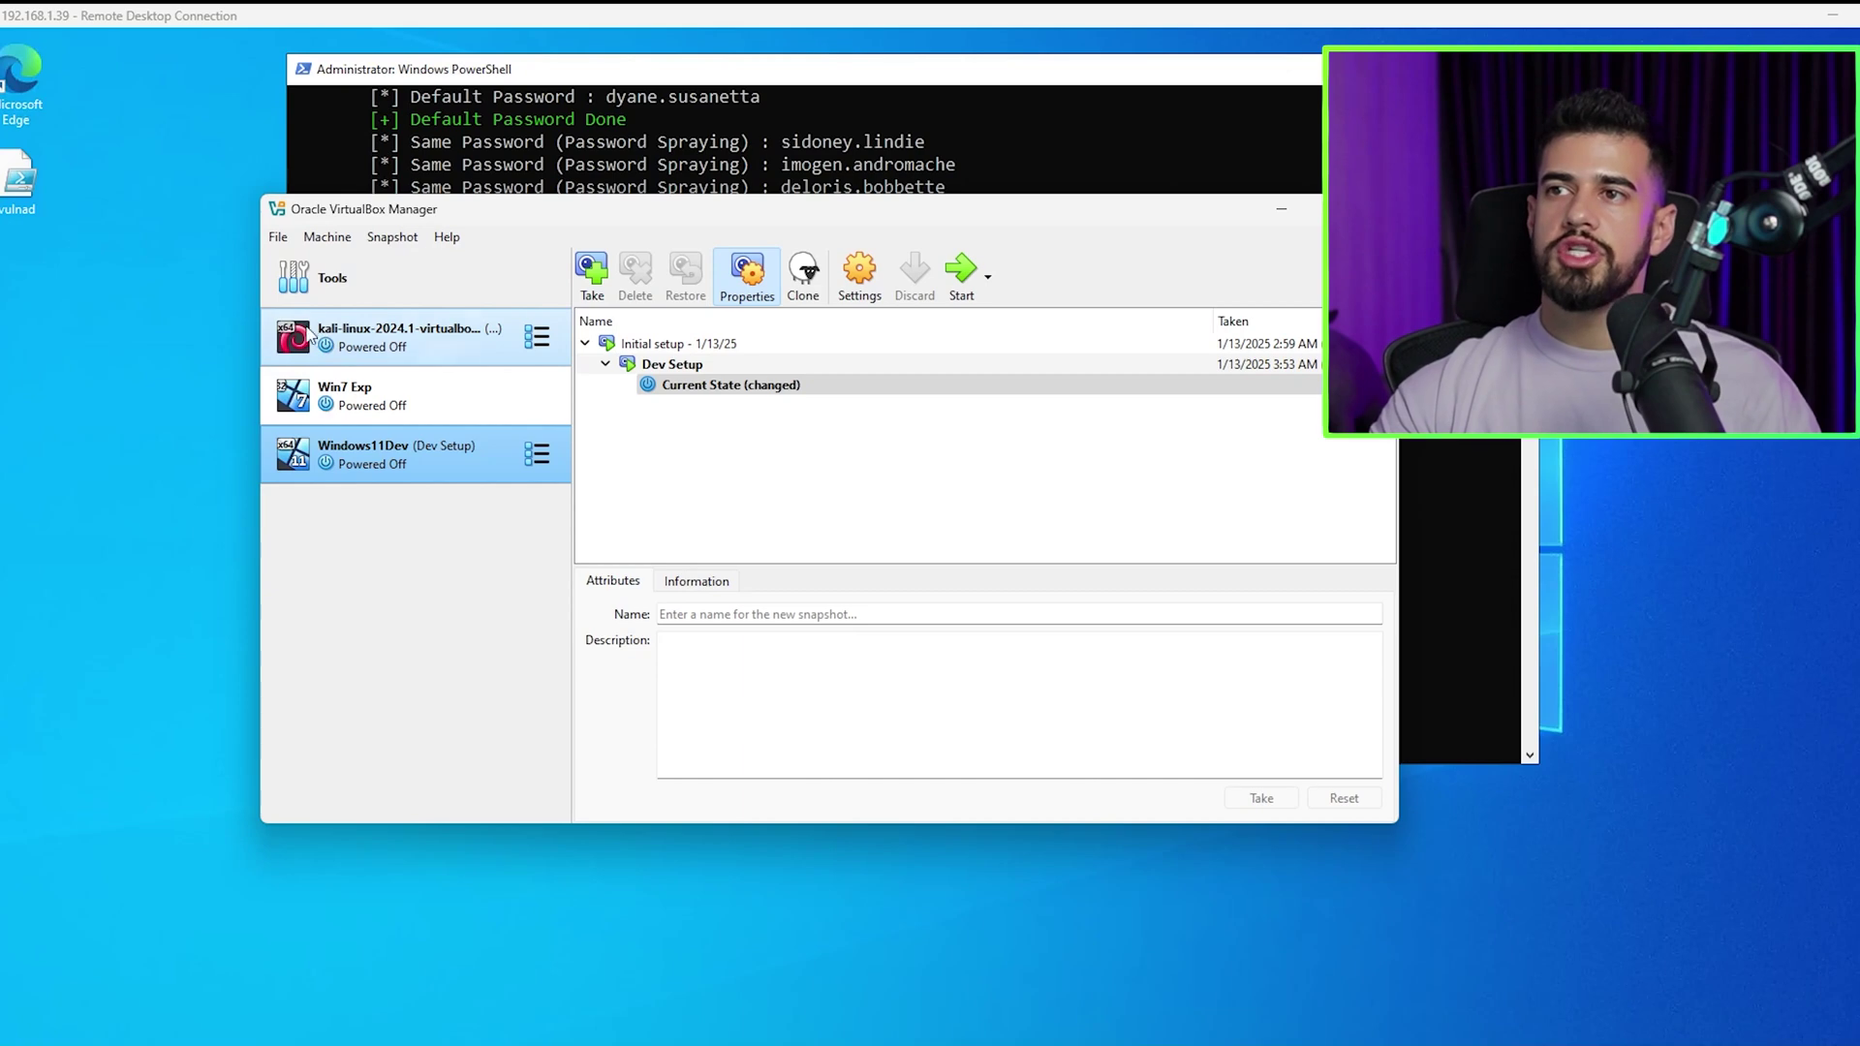
left_click(350, 342)
left_click(417, 457)
left_click(347, 337)
left_click(356, 454)
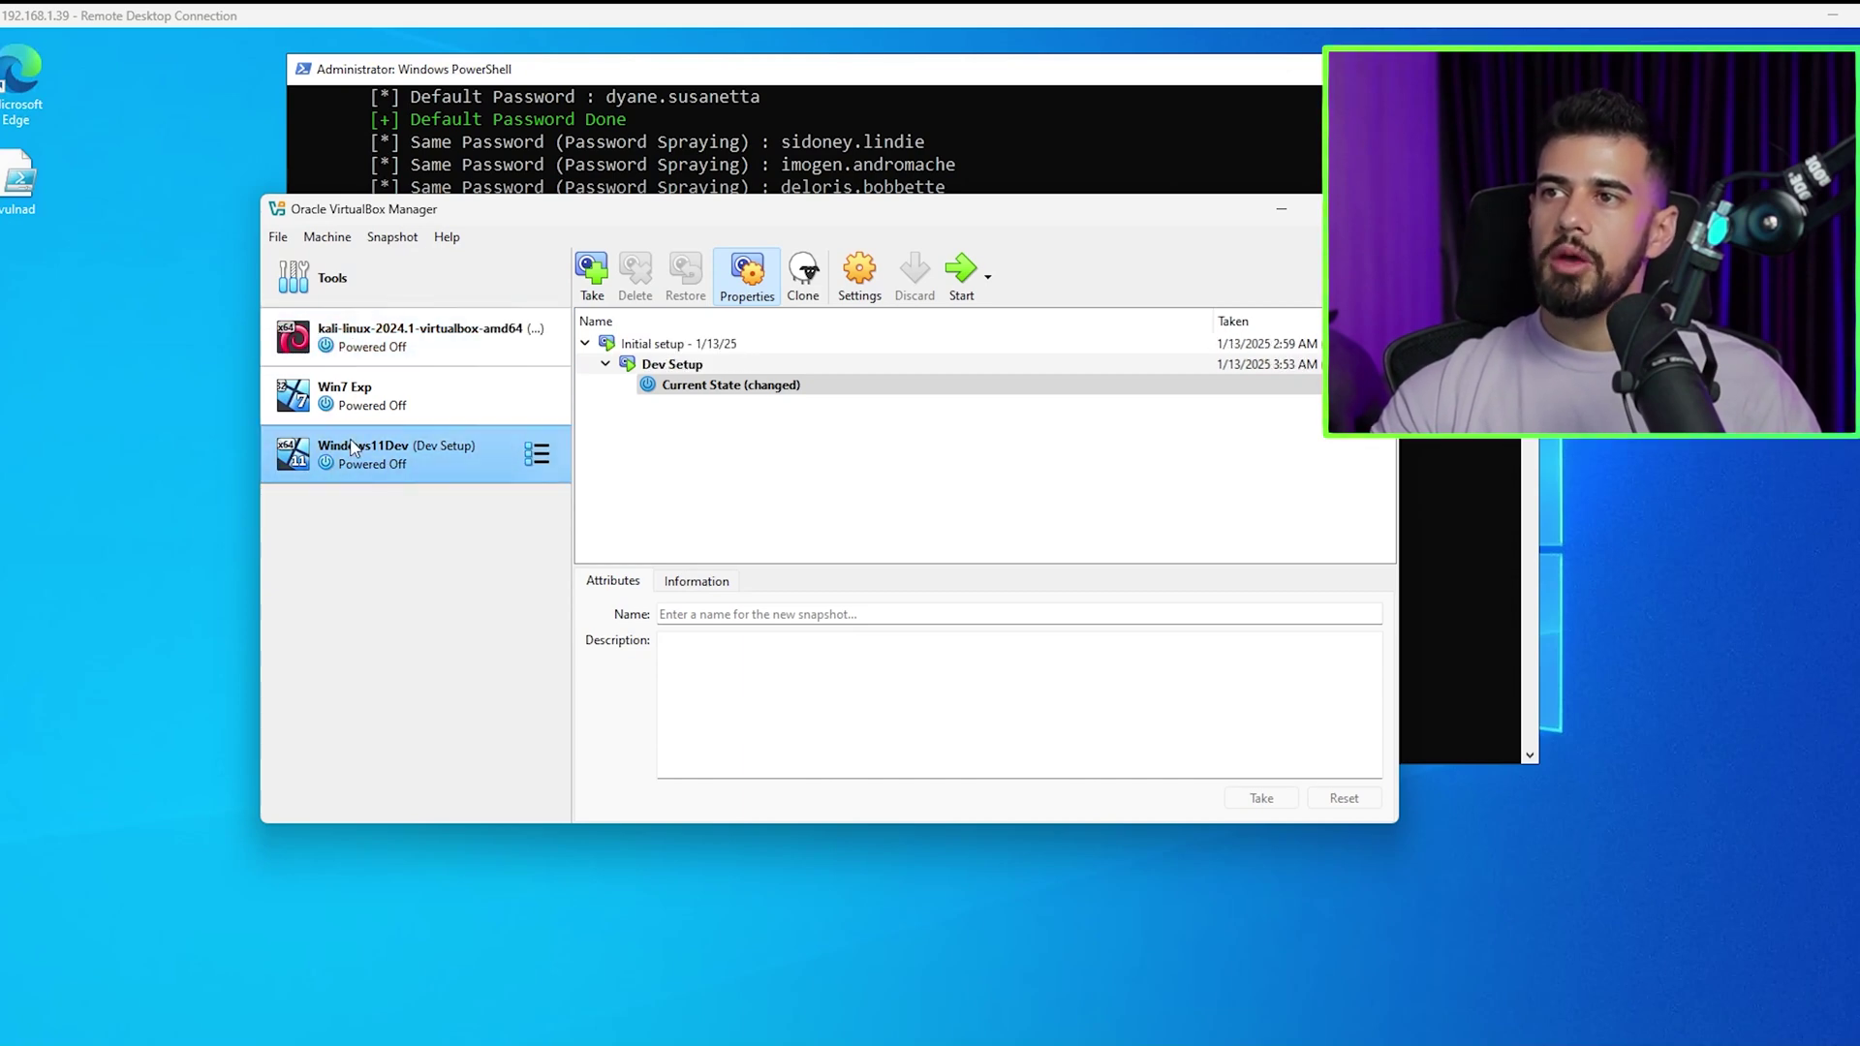
left_click(349, 338)
left_click(349, 454)
left_click(349, 338)
left_click(357, 454)
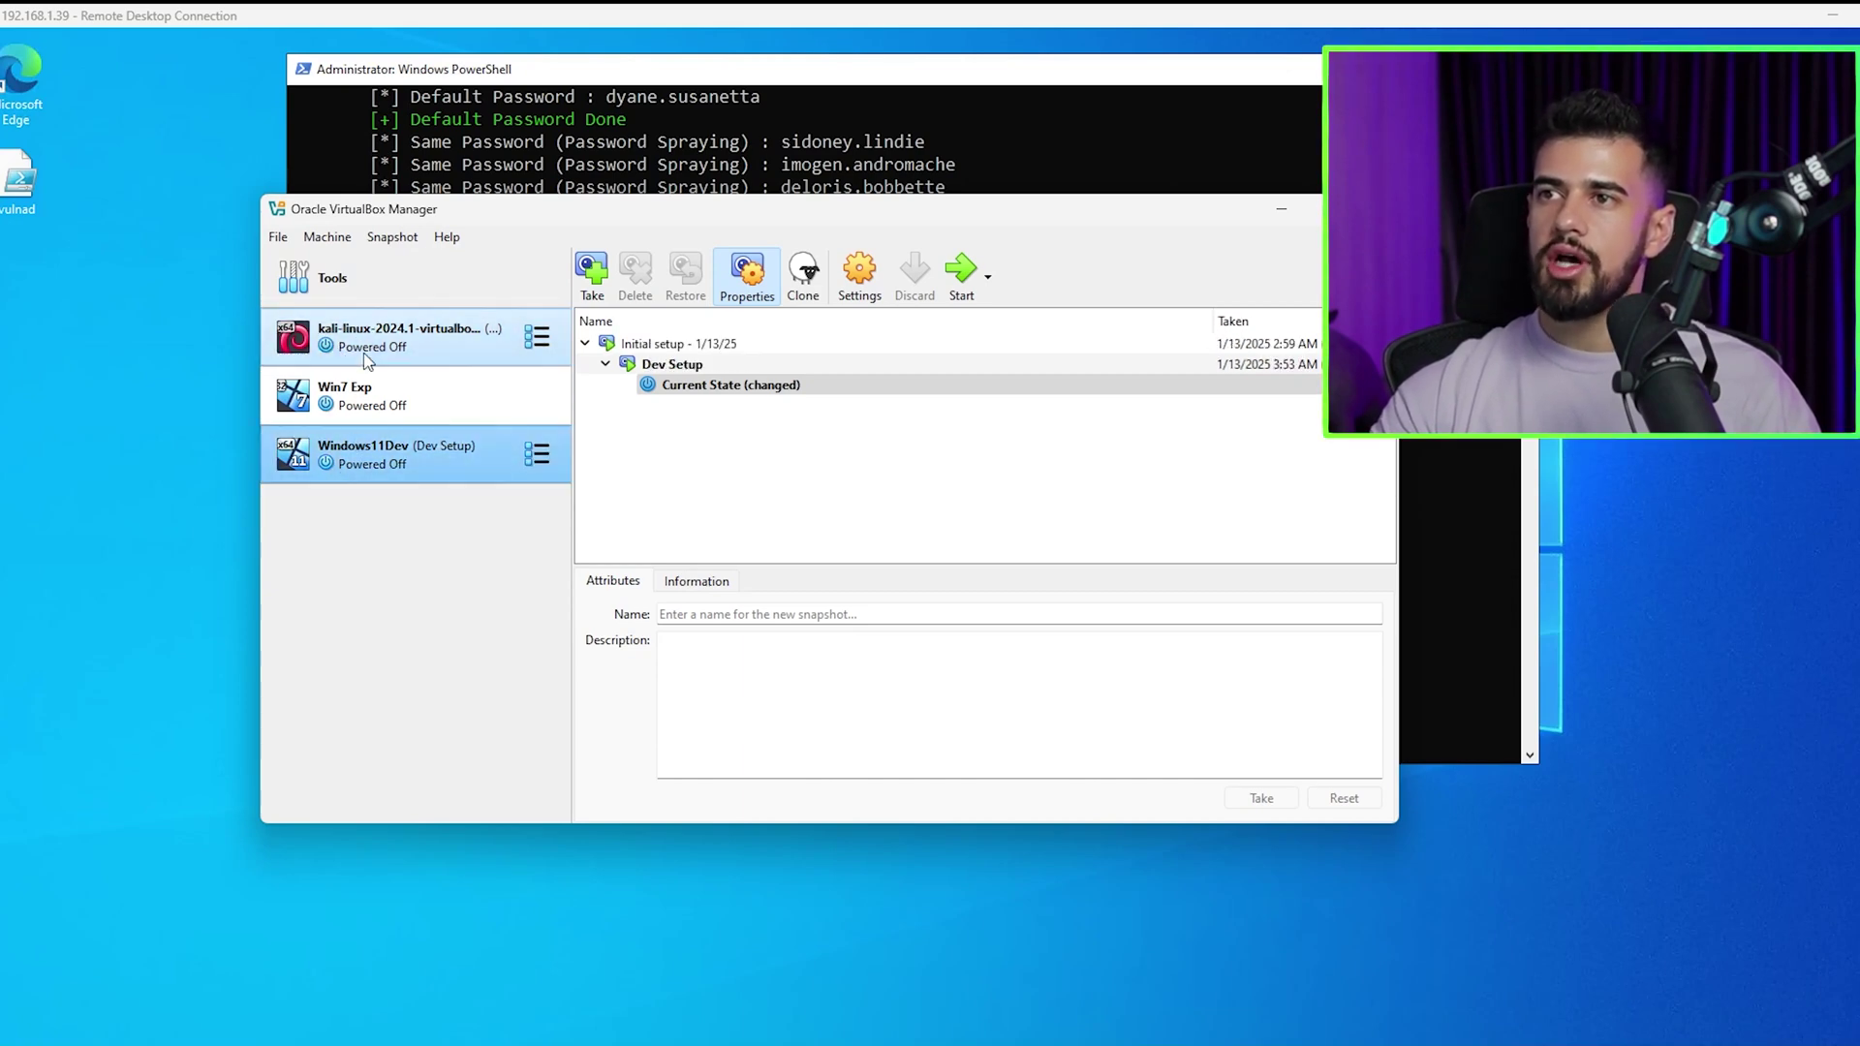
left_click(350, 337)
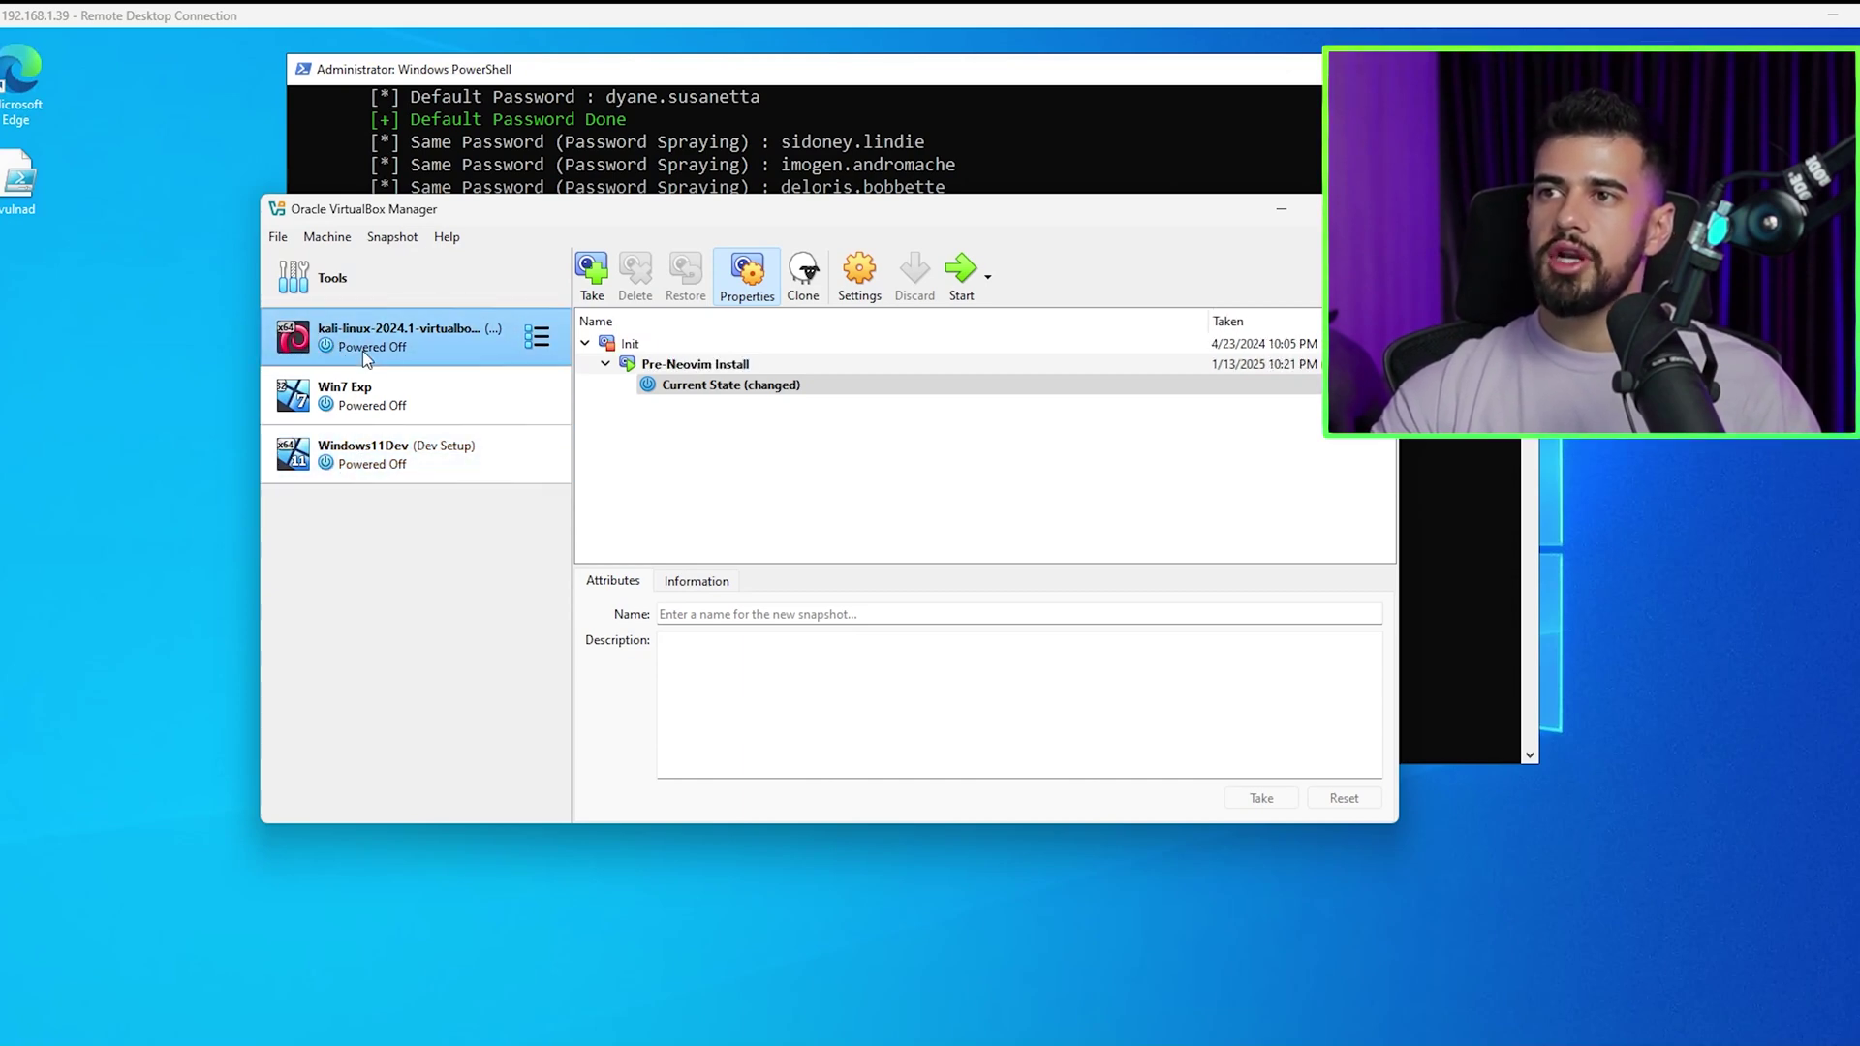
left_click(1274, 217)
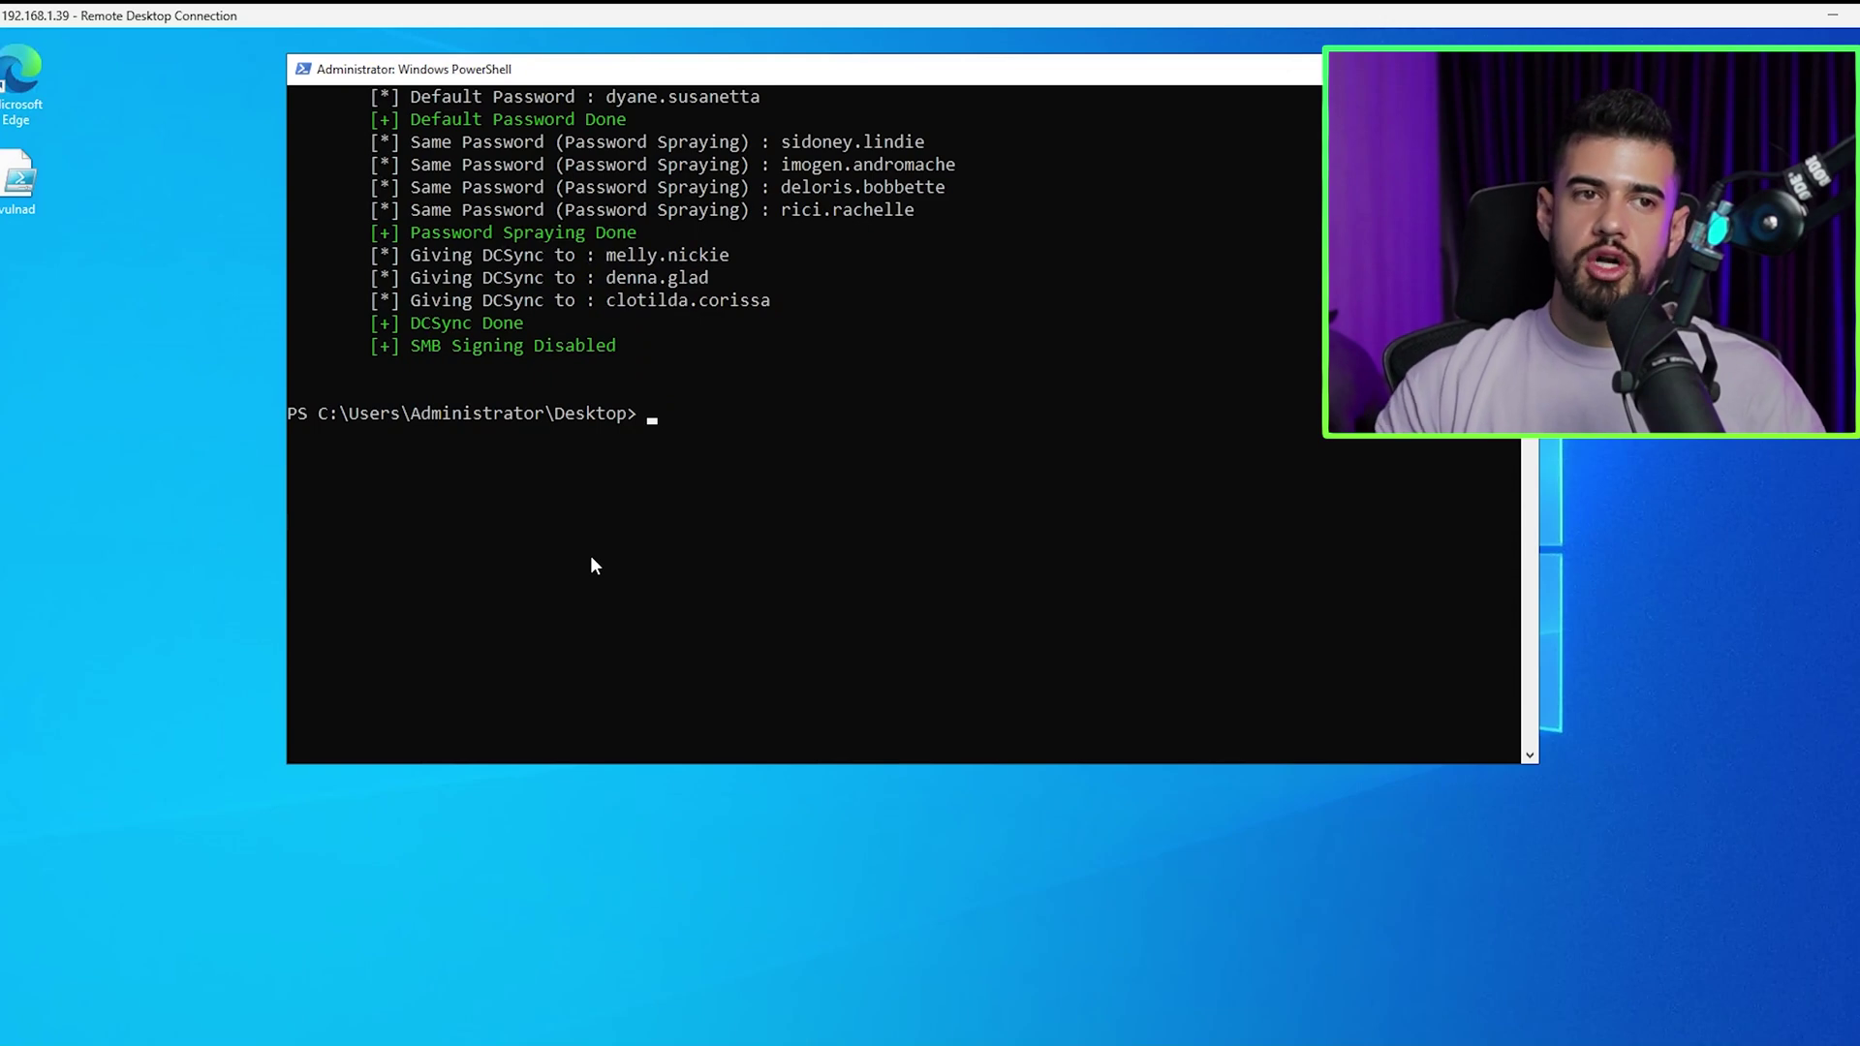